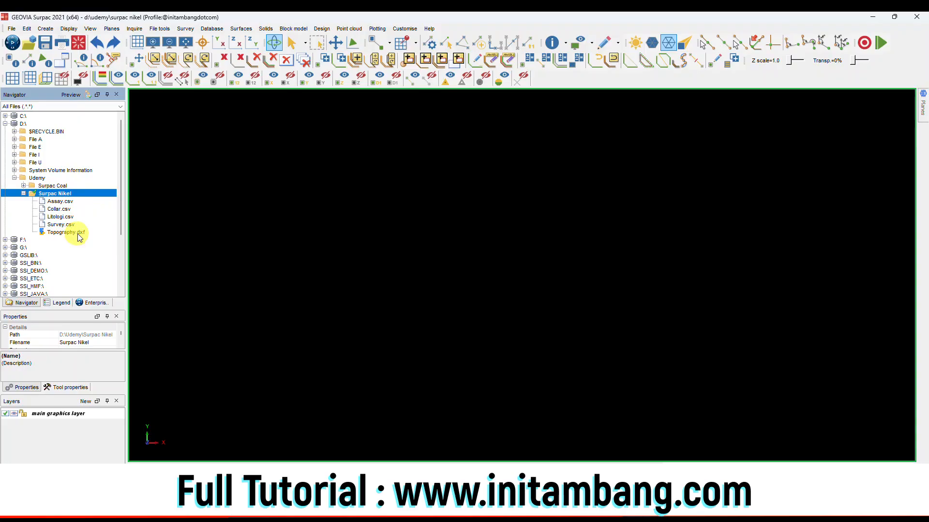
Examine the drawing legend entries for strings and for DTMs and 3DMs in the main graphics layer
{"action": "left_click", "coordinate": [60, 305]}
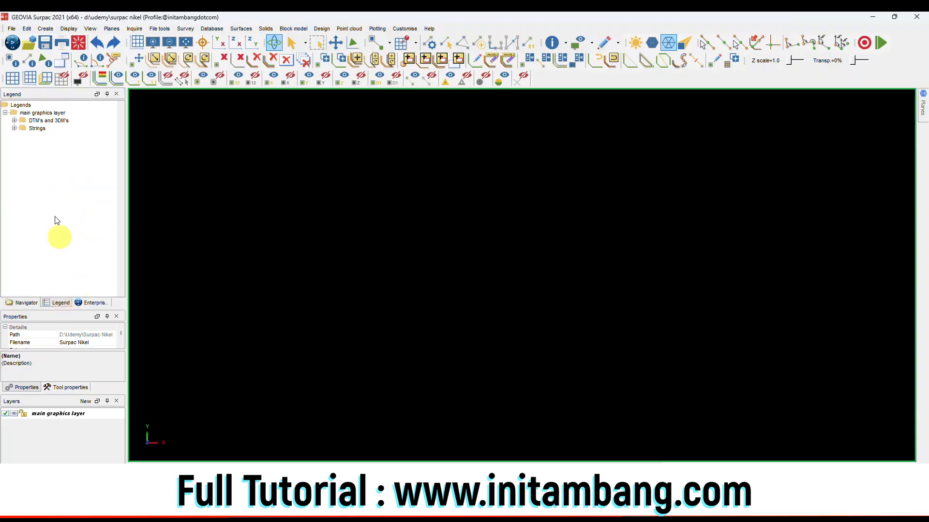
{"action": "left_click", "coordinate": [14, 131]}
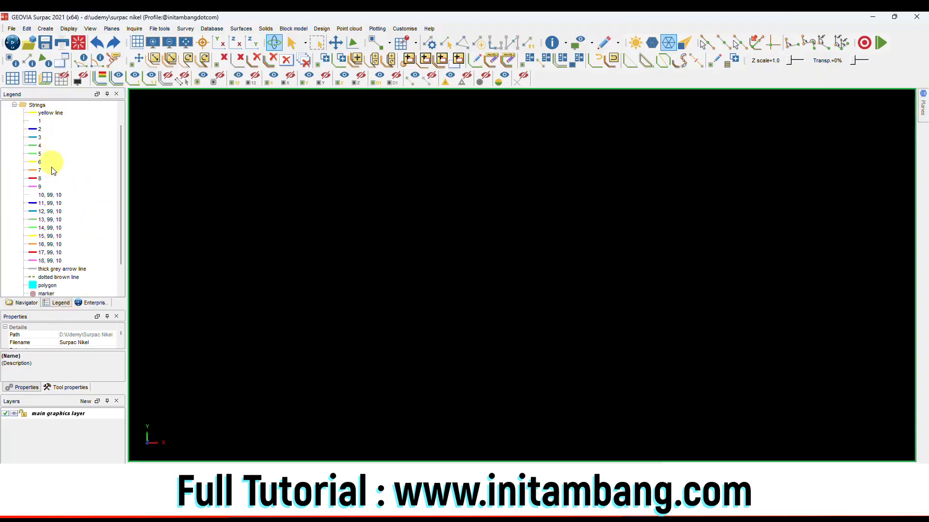
{"action": "scroll", "coordinate": [50, 167], "scroll_direction": "up", "scroll_amount": 1}
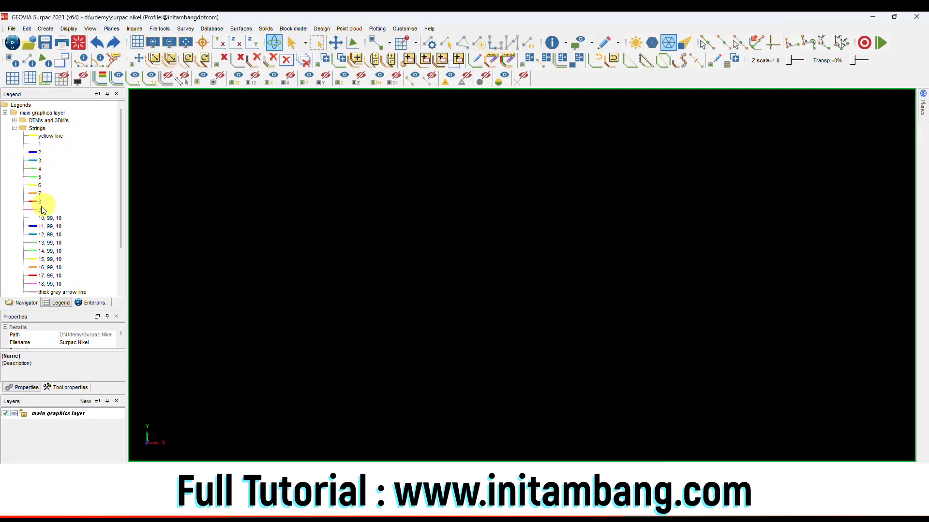
{"action": "left_click", "coordinate": [14, 129]}
{"action": "left_click", "coordinate": [15, 121]}
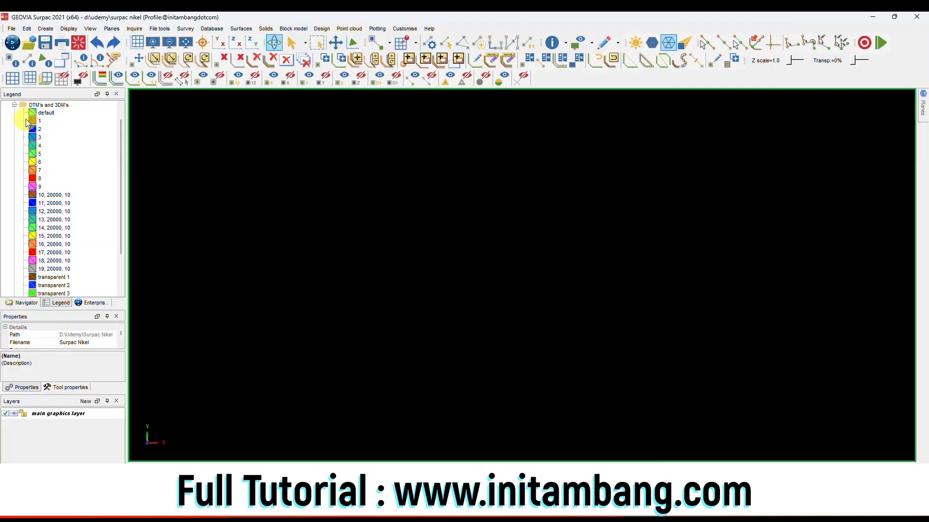
{"action": "left_click", "coordinate": [14, 104]}
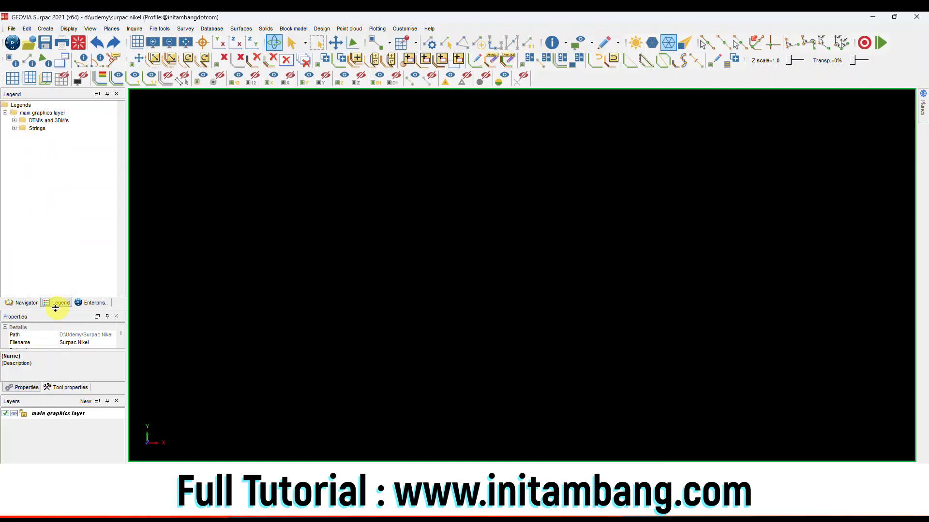
{"action": "left_click", "coordinate": [27, 302]}
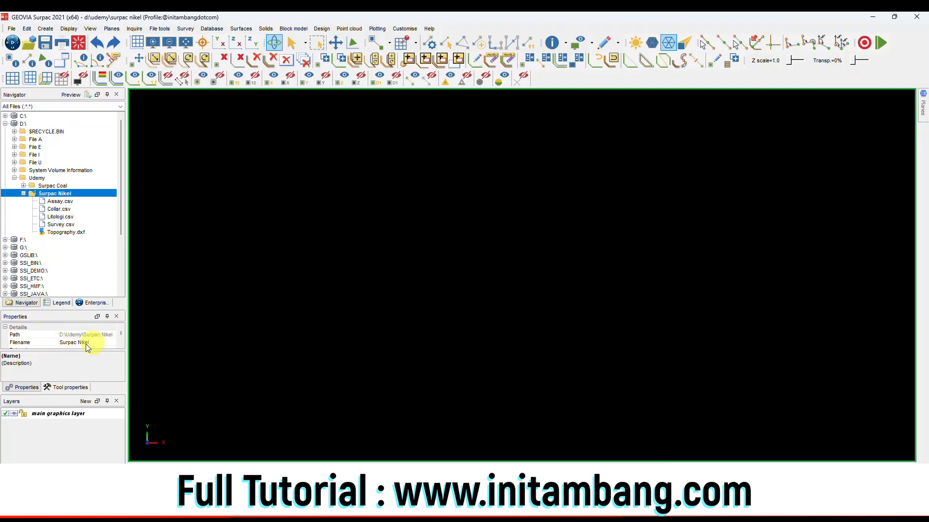
{"action": "left_click", "coordinate": [67, 217]}
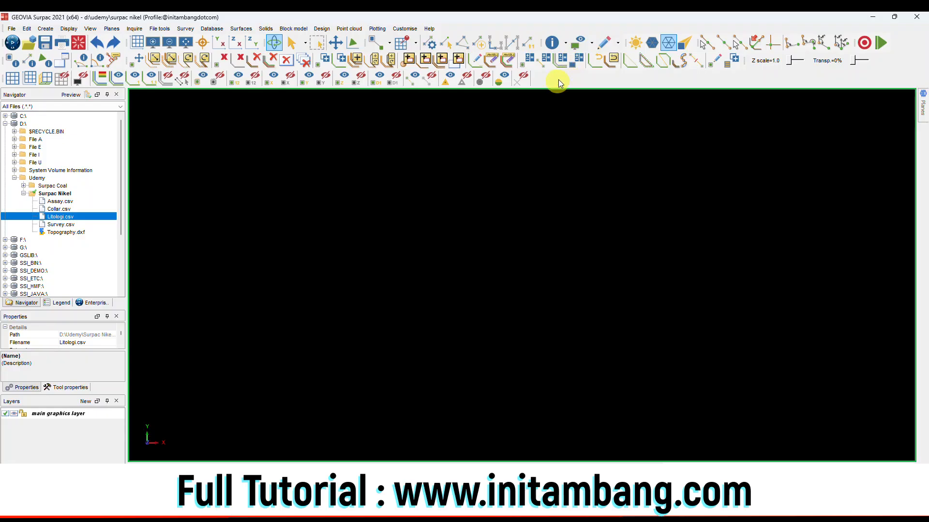
{"action": "right_click", "coordinate": [561, 27]}
{"action": "mouse_move", "coordinate": [590, 54]}
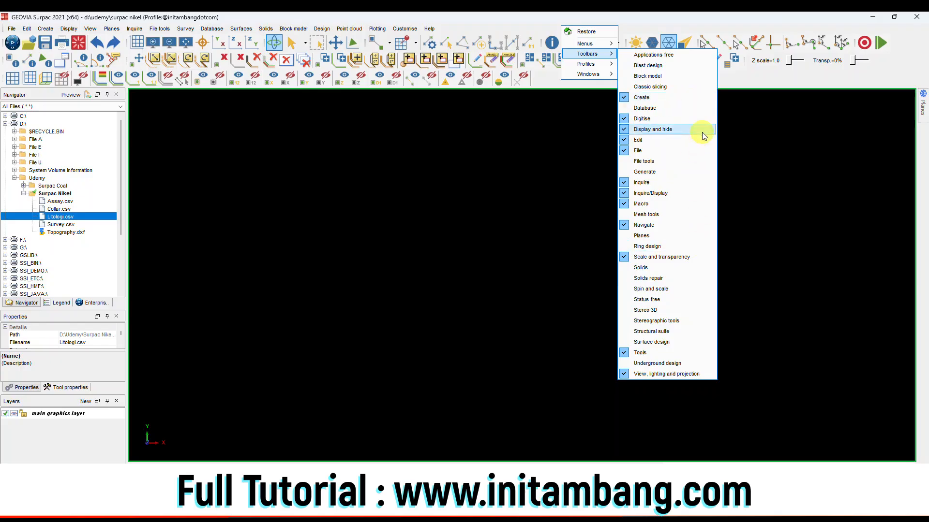
{"action": "left_click", "coordinate": [700, 20]}
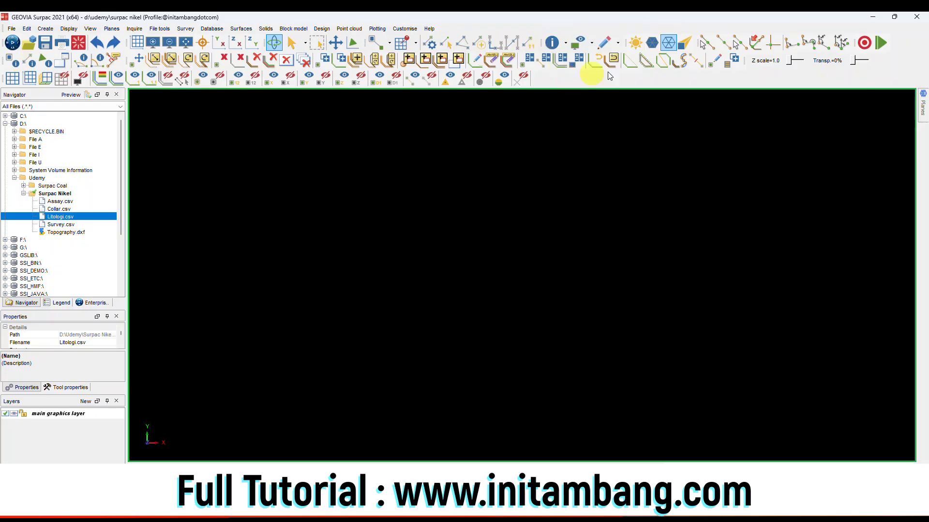
{"action": "left_click", "coordinate": [267, 30]}
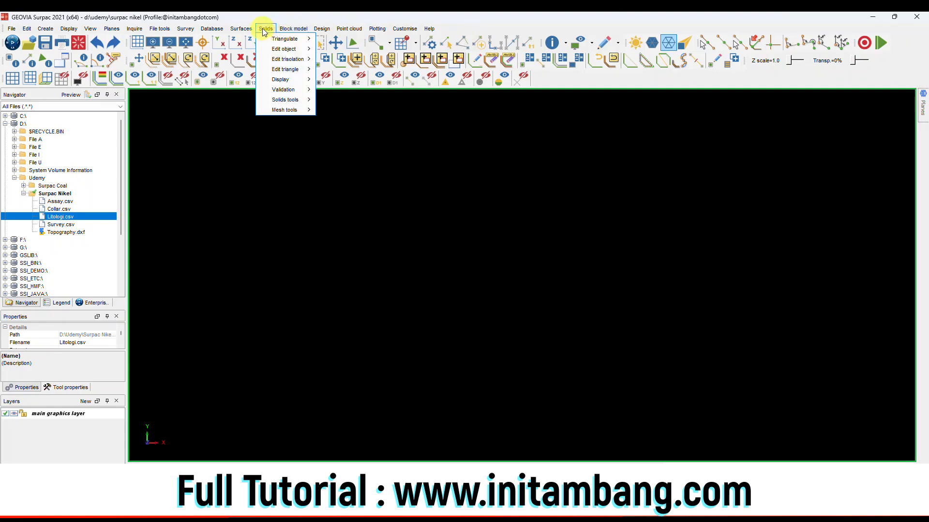
{"action": "left_click", "coordinate": [250, 29]}
{"action": "left_click", "coordinate": [296, 27]}
{"action": "left_click", "coordinate": [296, 26]}
{"action": "left_click", "coordinate": [297, 30]}
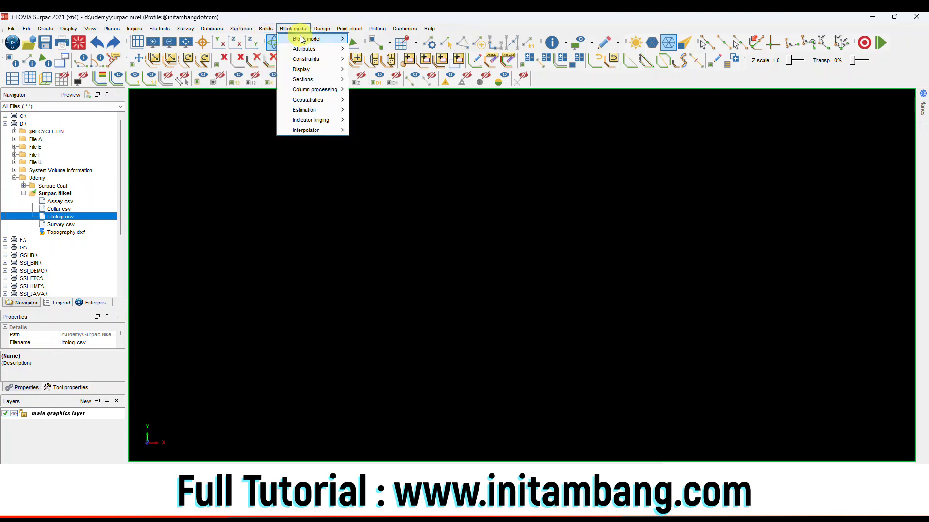
{"action": "mouse_move", "coordinate": [309, 39]}
{"action": "mouse_move", "coordinate": [402, 138]}
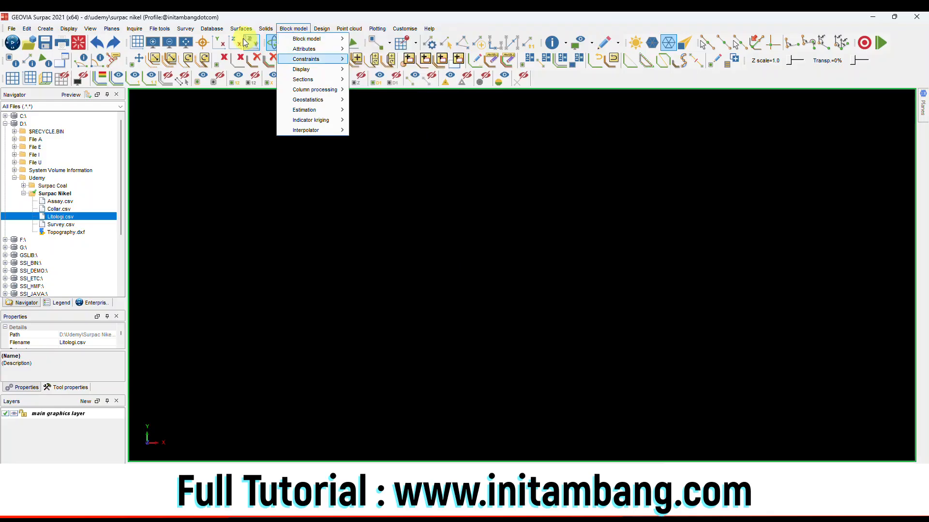
{"action": "left_click", "coordinate": [220, 17]}
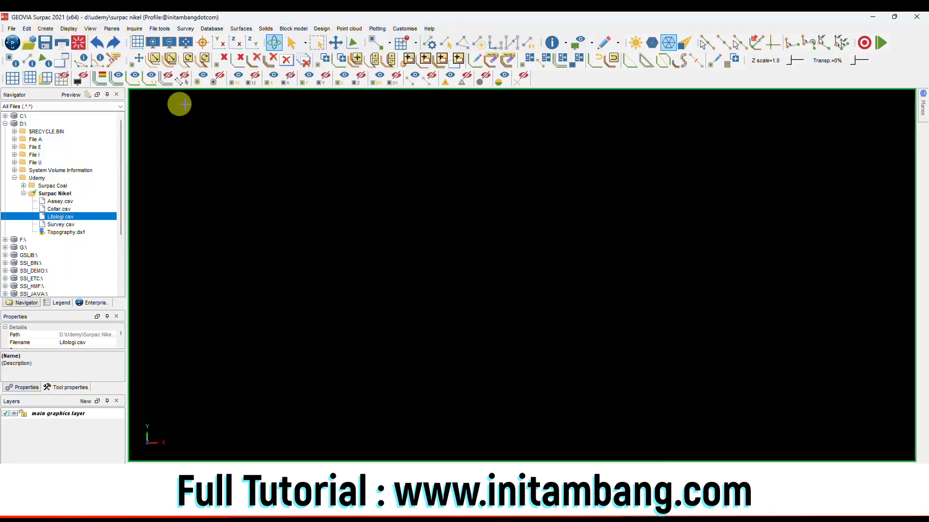
Create a new folder named "01 dtm" inside the Surpac Nikel folder
{"action": "left_click", "coordinate": [65, 194]}
{"action": "right_click", "coordinate": [65, 193]}
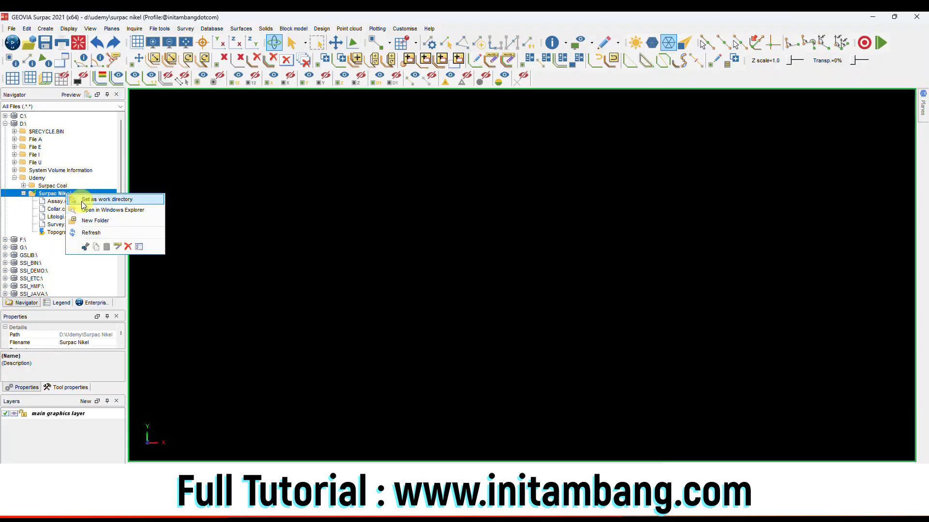
{"action": "left_click", "coordinate": [53, 193]}
{"action": "right_click", "coordinate": [51, 193]}
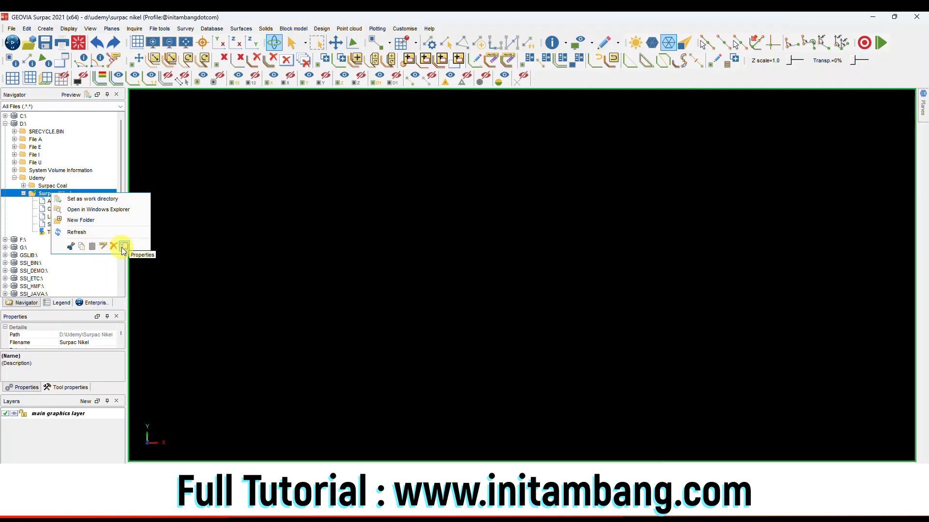
{"action": "left_click", "coordinate": [92, 220]}
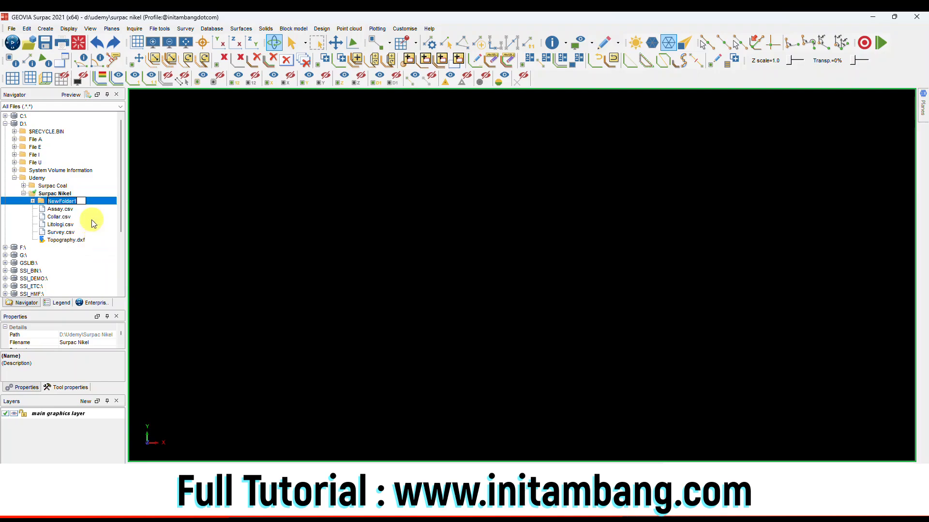
{"action": "type", "text": "01 dtm"}
{"action": "key", "text": "Return"}
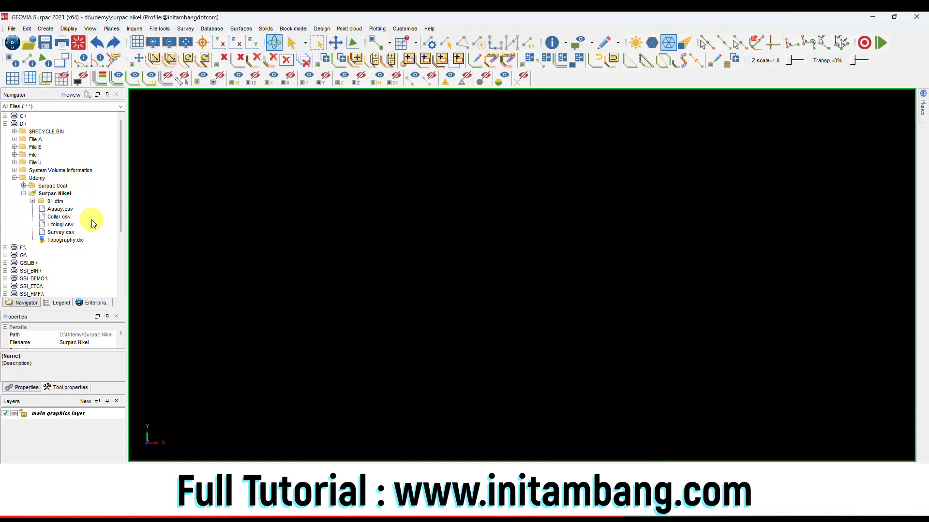
Set the "01 dtm" folder as the work directory
{"action": "left_click", "coordinate": [60, 203]}
{"action": "right_click", "coordinate": [60, 203]}
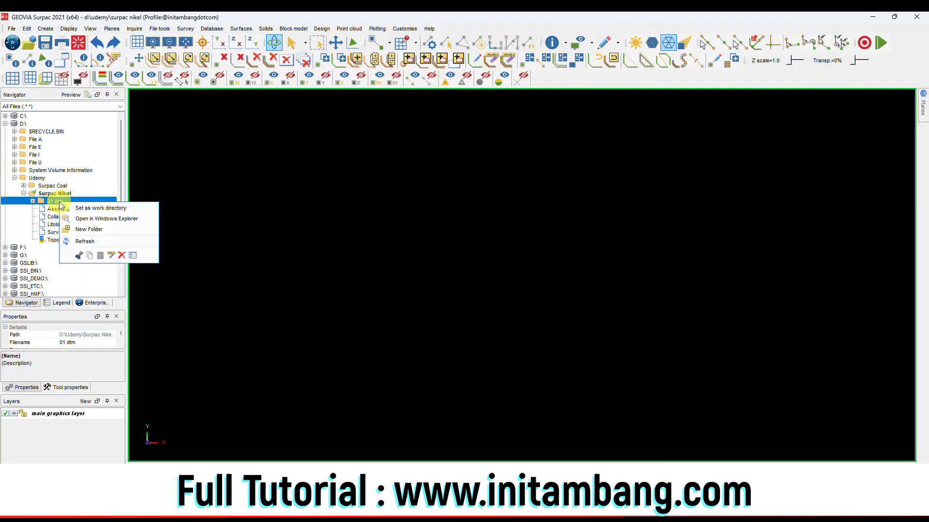
{"action": "left_click", "coordinate": [86, 208]}
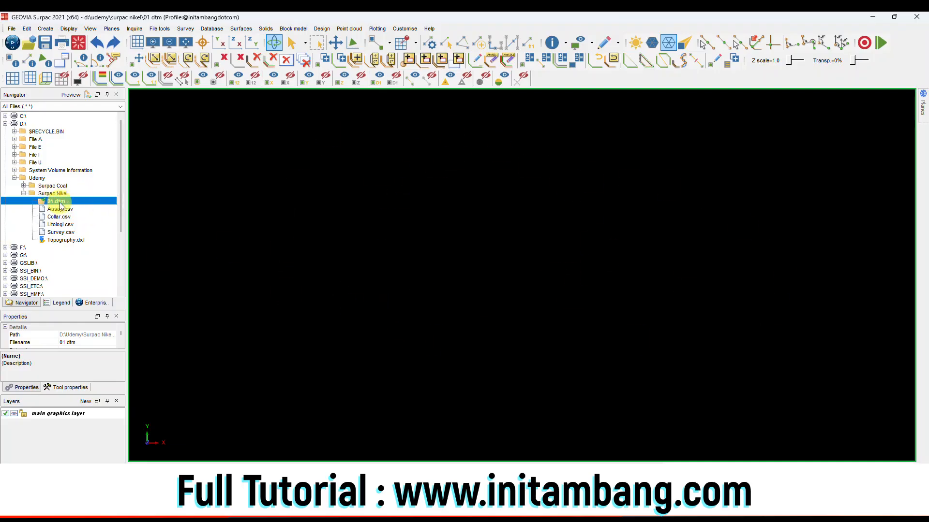
Move Topography.dxf from the Surpac Nikel folder into "01 dtm" and expand that folder's contents
{"action": "left_click", "coordinate": [76, 242]}
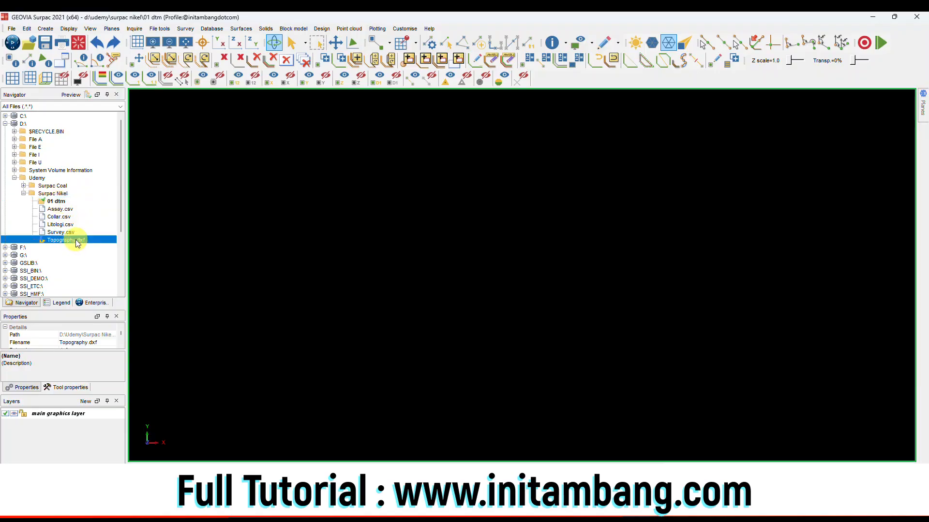
{"action": "right_click", "coordinate": [77, 242]}
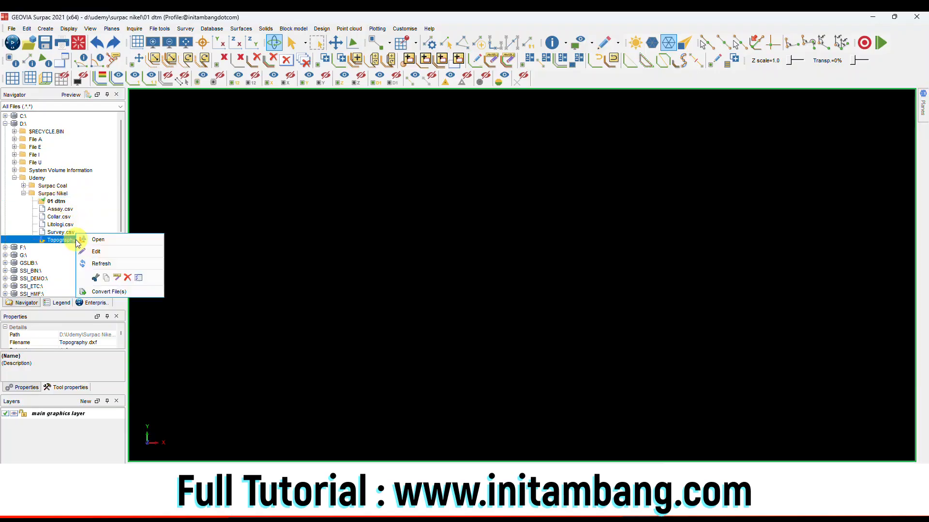
{"action": "left_click", "coordinate": [95, 279]}
{"action": "left_click", "coordinate": [57, 201]}
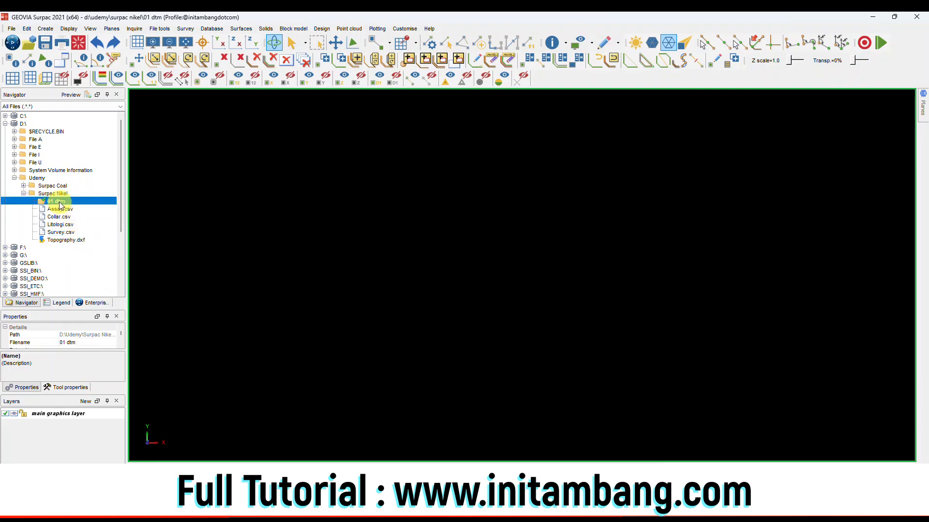
{"action": "right_click", "coordinate": [60, 207]}
{"action": "left_click", "coordinate": [98, 253]}
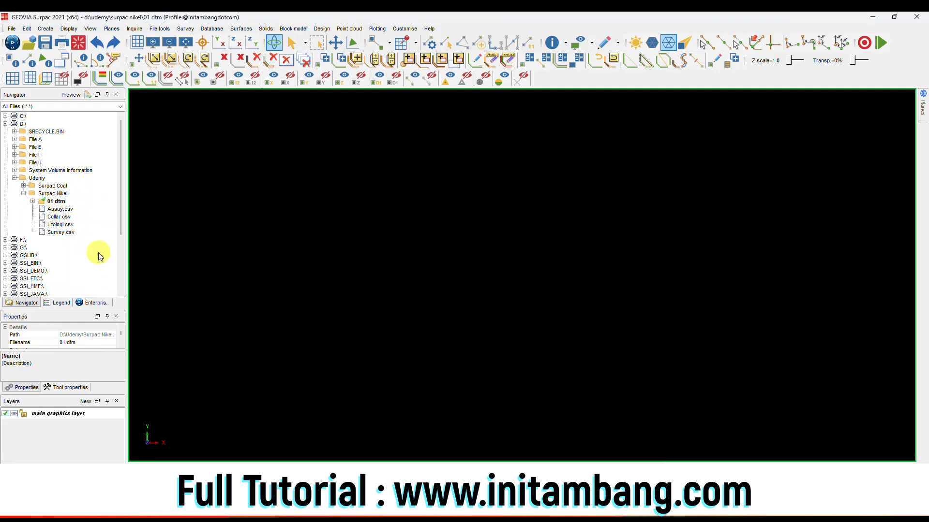
{"action": "double_click", "coordinate": [39, 201]}
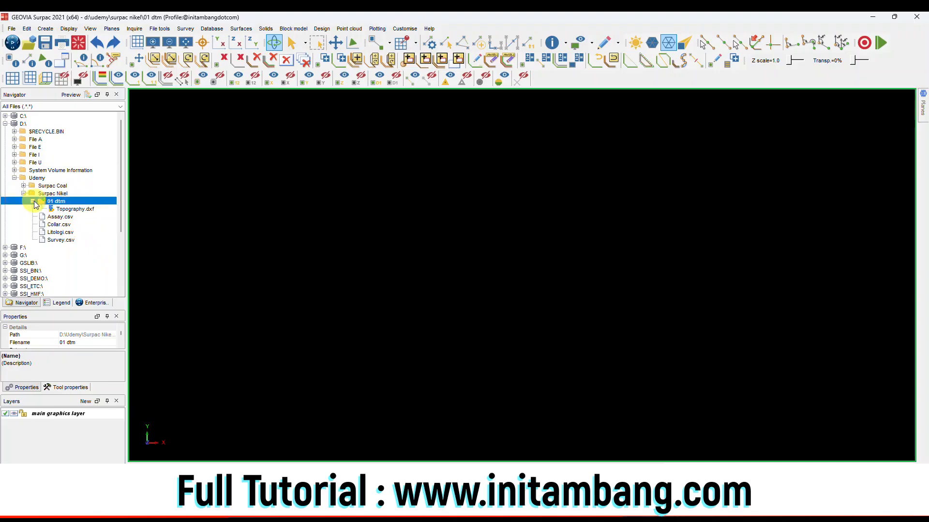
Load Topography.dxf from the "01 dtm" folder into the graphics viewport and inspect its contours up close
{"action": "right_click", "coordinate": [72, 209]}
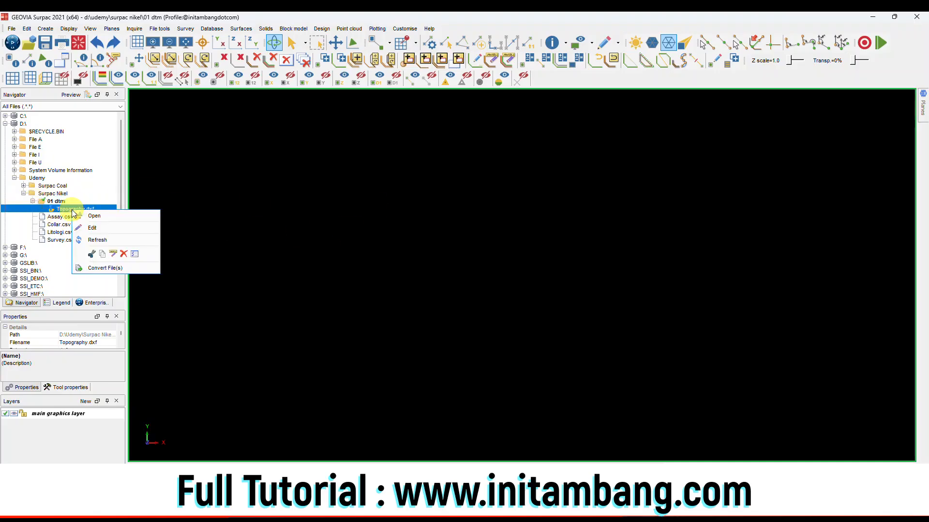
{"action": "left_click", "coordinate": [68, 211]}
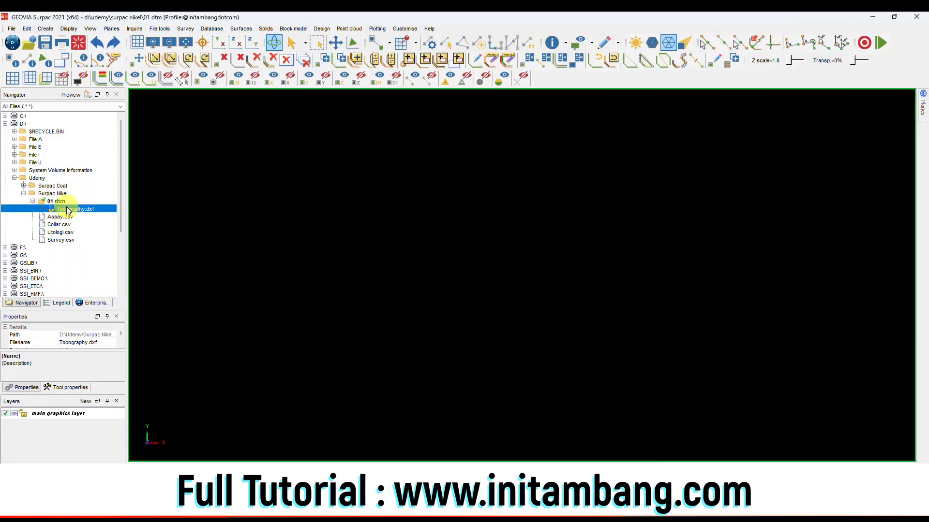
{"action": "left_click_drag", "start_coordinate": [66, 212], "coordinate": [342, 232]}
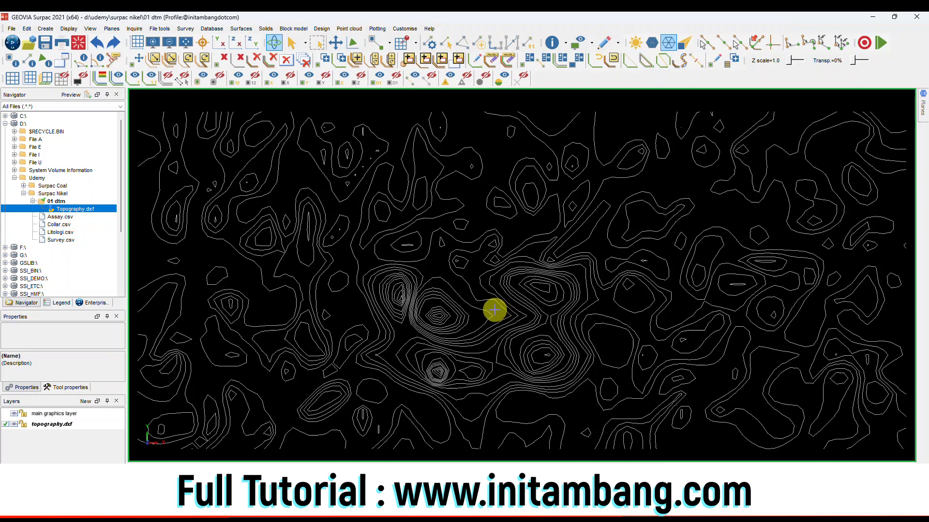
{"action": "scroll", "coordinate": [486, 268], "scroll_direction": "up", "scroll_amount": 5}
{"action": "scroll", "coordinate": [505, 249], "scroll_direction": "up", "scroll_amount": 3}
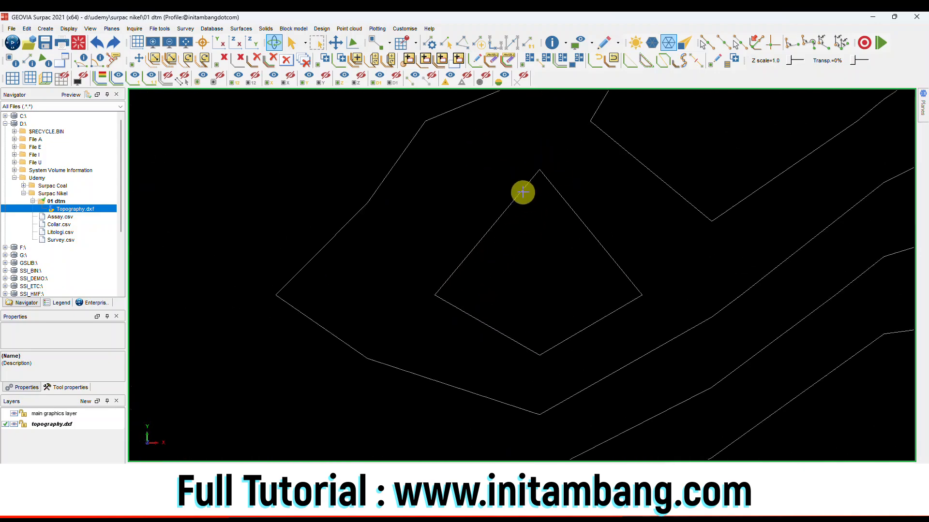
{"action": "scroll", "coordinate": [502, 290], "scroll_direction": "down", "scroll_amount": 6}
{"action": "left_click", "coordinate": [189, 59]}
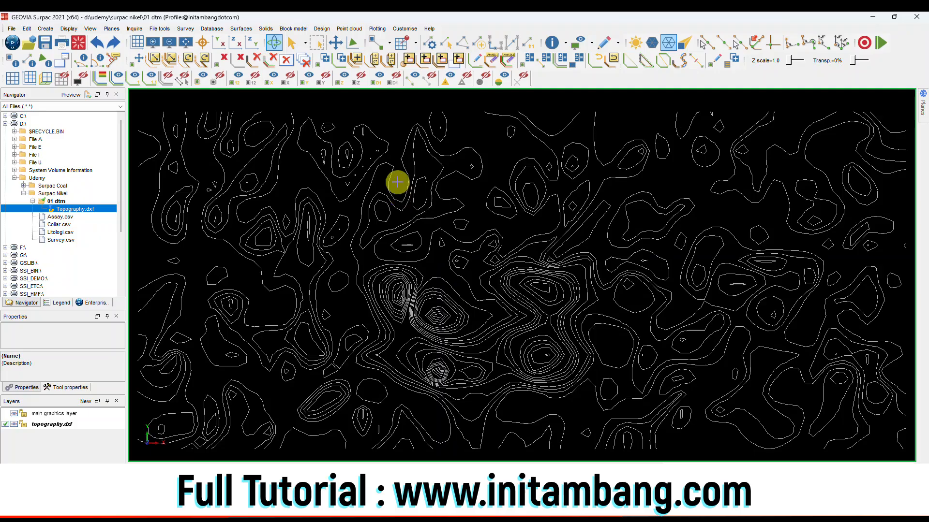
Create a DTM from the topography.dxf layer on the XY plane with object ID 1, toggling the breakline test option
{"action": "left_click", "coordinate": [247, 34]}
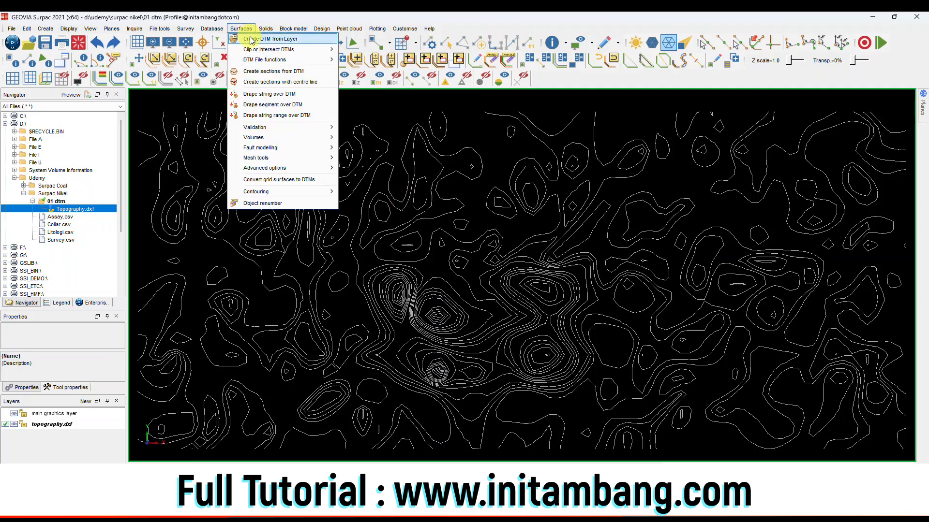
{"action": "left_click", "coordinate": [245, 37]}
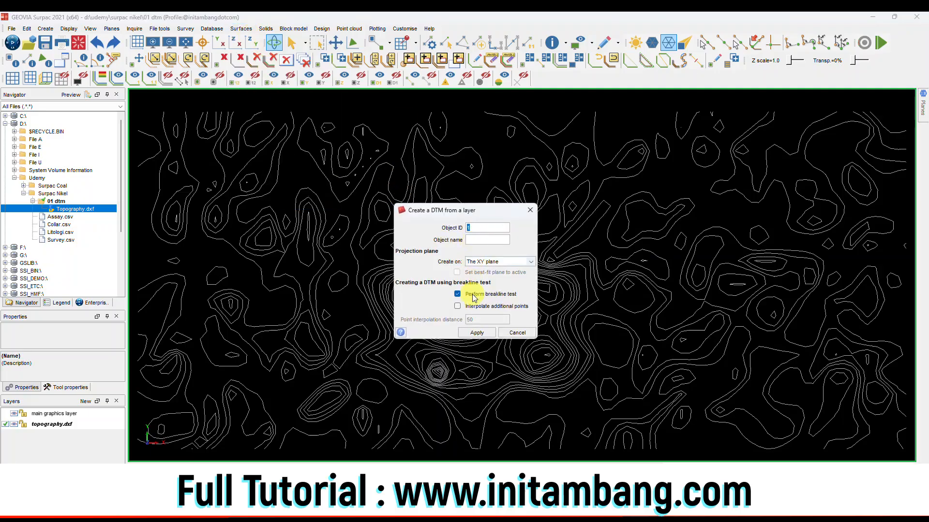
{"action": "left_click", "coordinate": [457, 295]}
{"action": "left_click", "coordinate": [457, 295]}
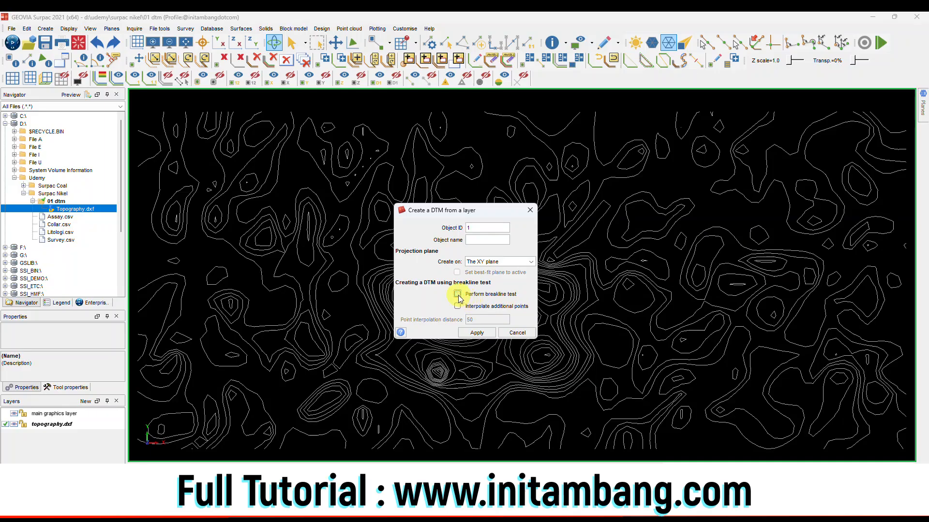
{"action": "left_click", "coordinate": [484, 332]}
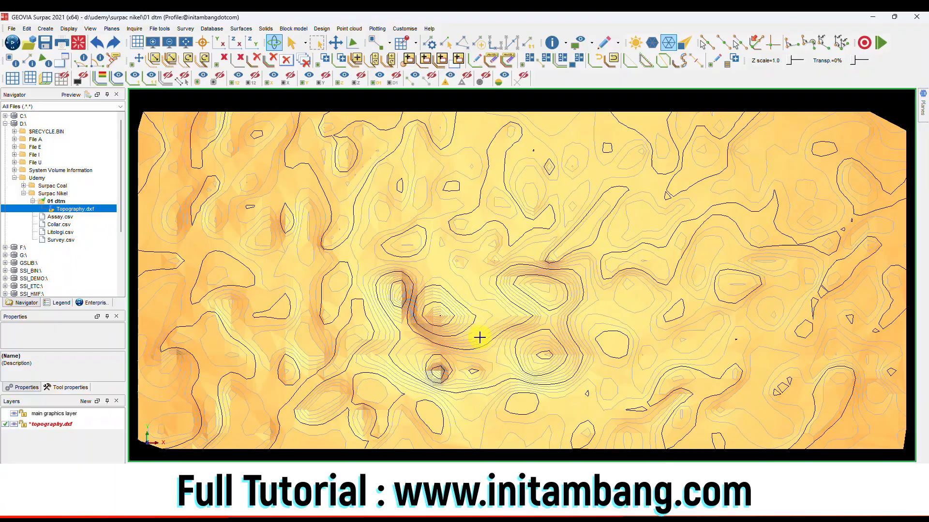
Save the topography surface as a binary Surpac DTM file named topography, with styles saved to topography.ssi
{"action": "left_click_drag", "start_coordinate": [480, 337], "coordinate": [478, 305]}
{"action": "scroll", "coordinate": [401, 293], "scroll_direction": "up", "scroll_amount": 5}
{"action": "scroll", "coordinate": [400, 286], "scroll_direction": "down", "scroll_amount": 2}
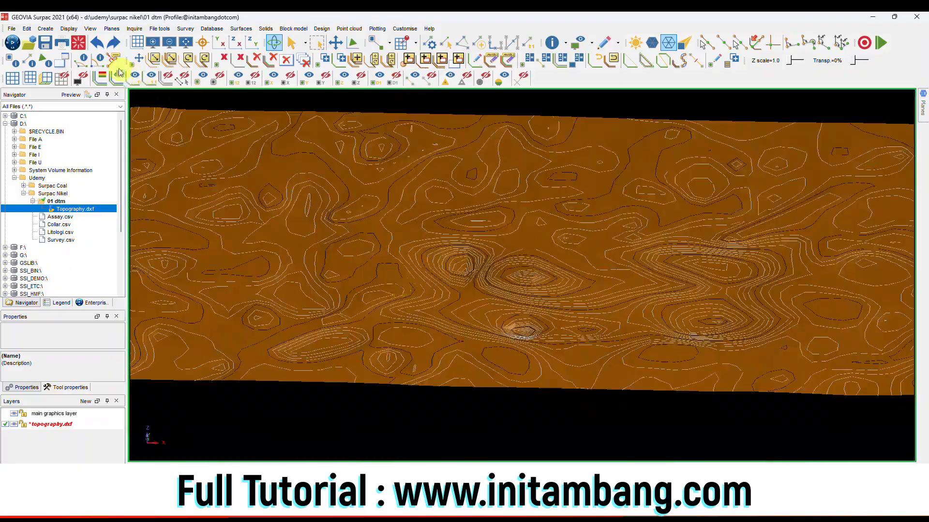
{"action": "left_click", "coordinate": [45, 42]}
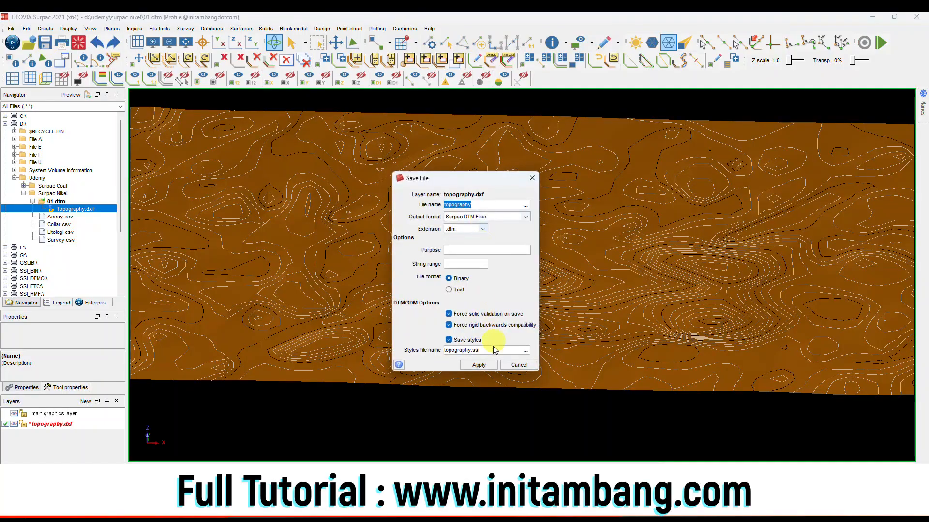
{"action": "left_click", "coordinate": [477, 365]}
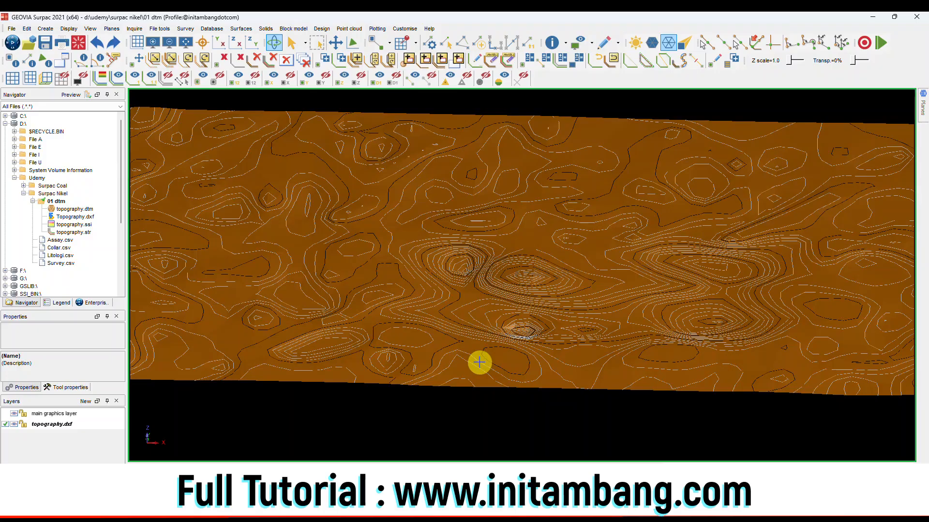
Reset the graphics, open topography.dtm from the "01 dtm" folder, and inspect the surface in an oblique 3D view
{"action": "left_click", "coordinate": [78, 44]}
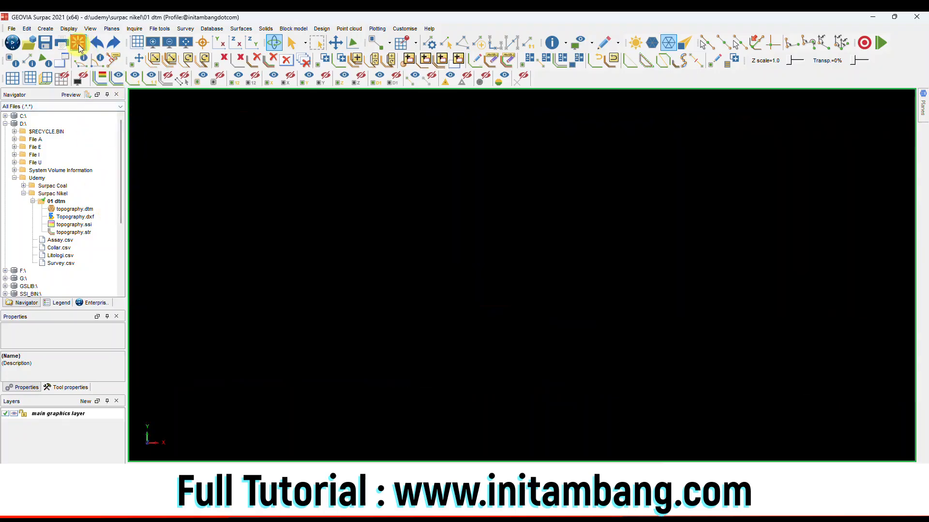
{"action": "left_click", "coordinate": [72, 209]}
{"action": "right_click", "coordinate": [72, 210]}
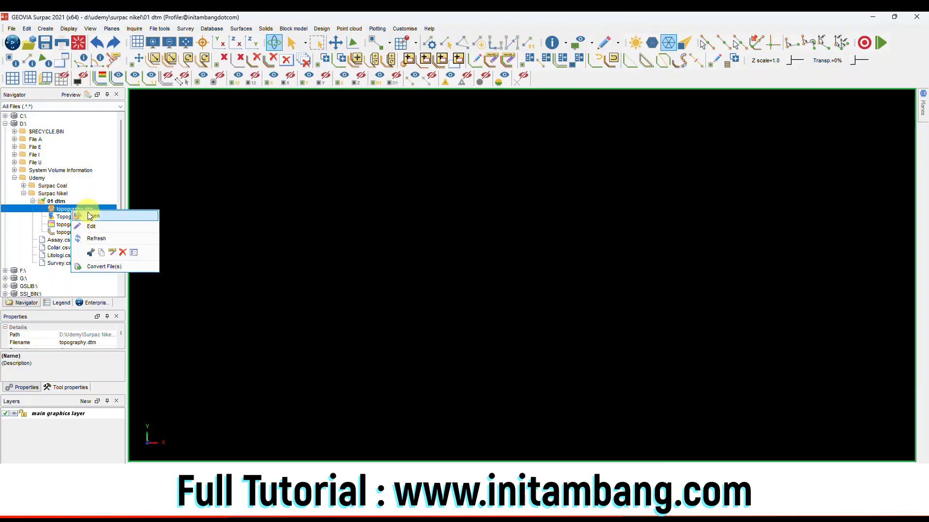
{"action": "left_click", "coordinate": [90, 215]}
{"action": "left_click_drag", "start_coordinate": [532, 296], "coordinate": [474, 289]}
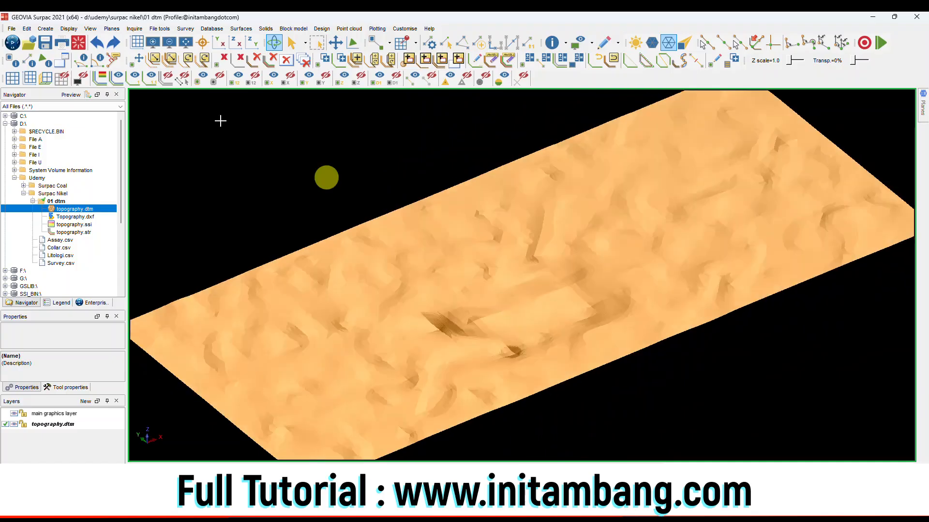
Clear the graphics, load topography.str from the "01 dtm" folder, and inspect its contour lines at full extent
{"action": "left_click", "coordinate": [76, 43]}
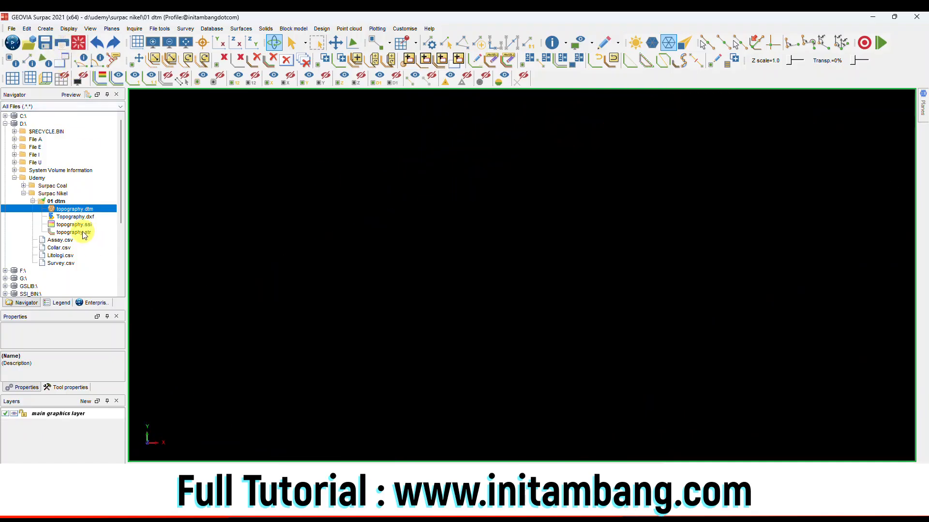
{"action": "left_click", "coordinate": [86, 234]}
{"action": "right_click", "coordinate": [91, 233]}
{"action": "left_click", "coordinate": [99, 237]}
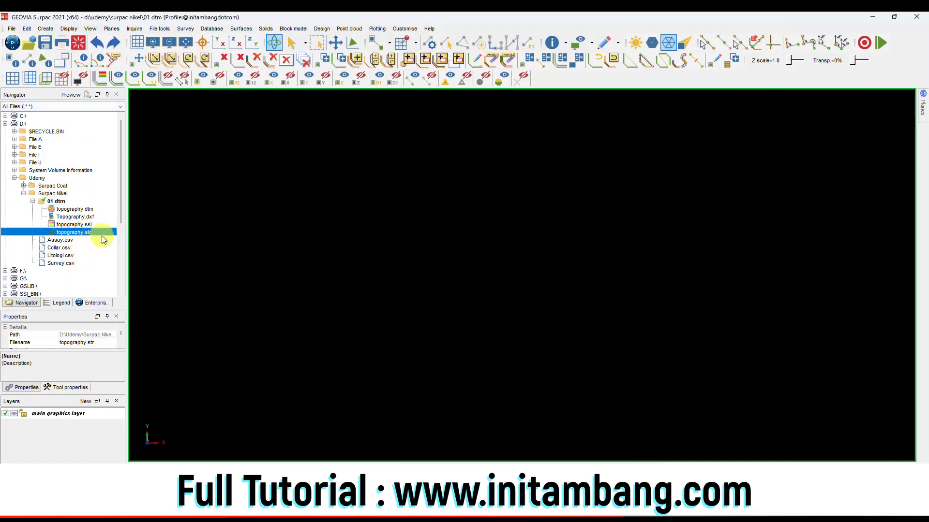
{"action": "scroll", "coordinate": [494, 313], "scroll_direction": "up", "scroll_amount": 5}
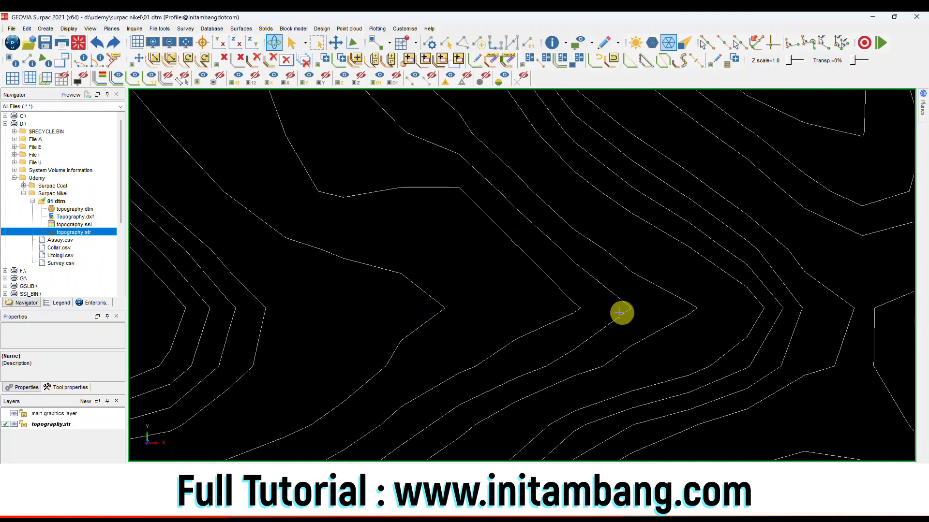
{"action": "scroll", "coordinate": [600, 309], "scroll_direction": "down", "scroll_amount": 5}
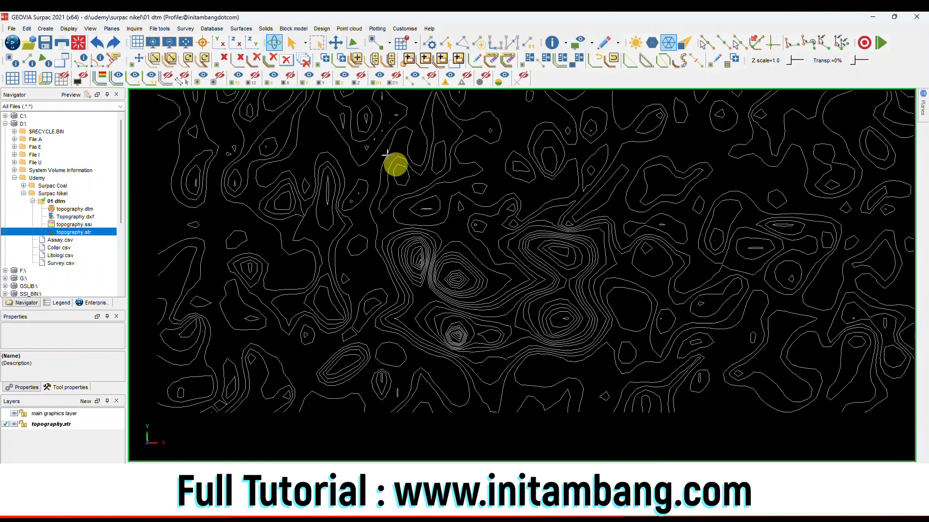
{"action": "left_click", "coordinate": [186, 43]}
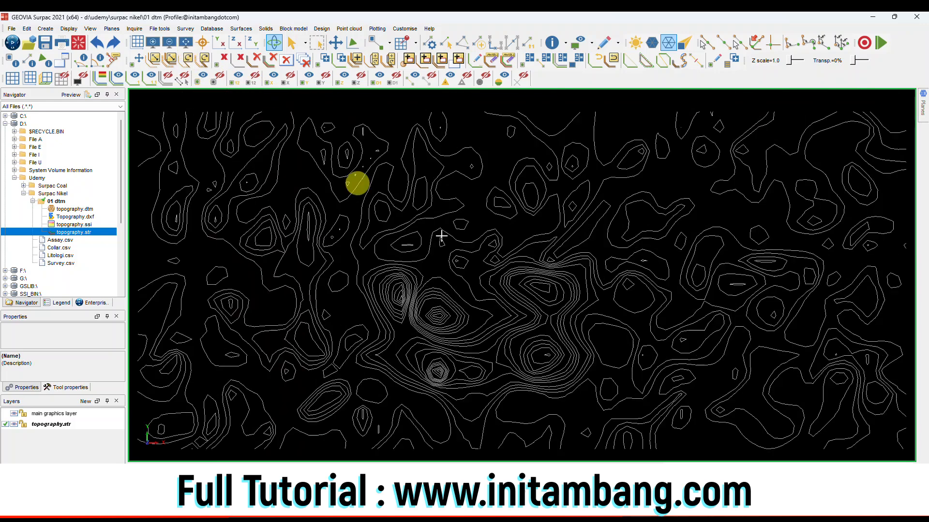
Smooth the layer's strings with the Spline method, string range 1,999, segment range 1,999 and 3 lines per segment
{"action": "left_click", "coordinate": [241, 29]}
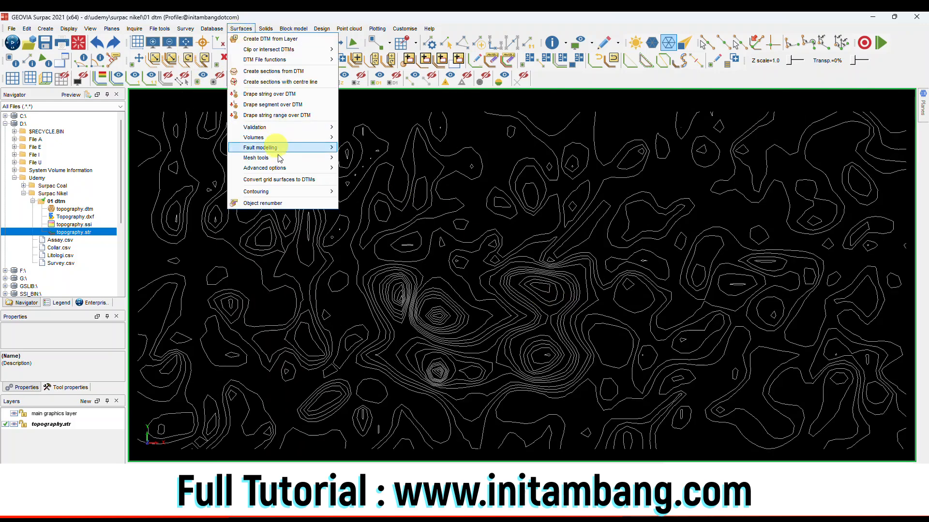
{"action": "mouse_move", "coordinate": [286, 192]}
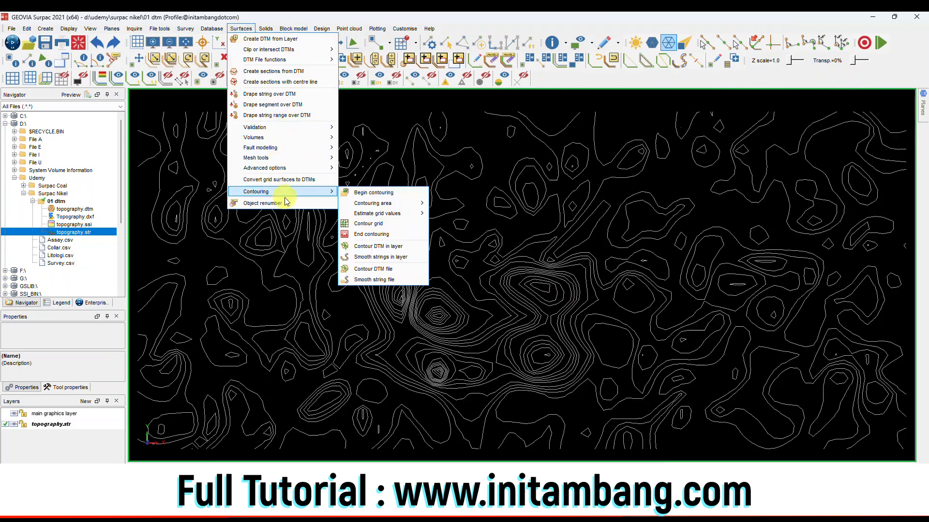
{"action": "left_click", "coordinate": [418, 260]}
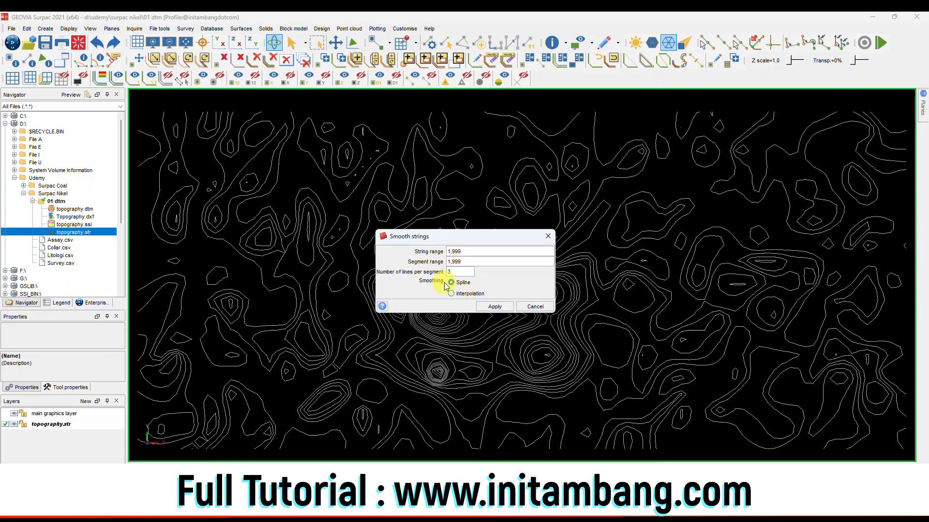
{"action": "left_click", "coordinate": [452, 292]}
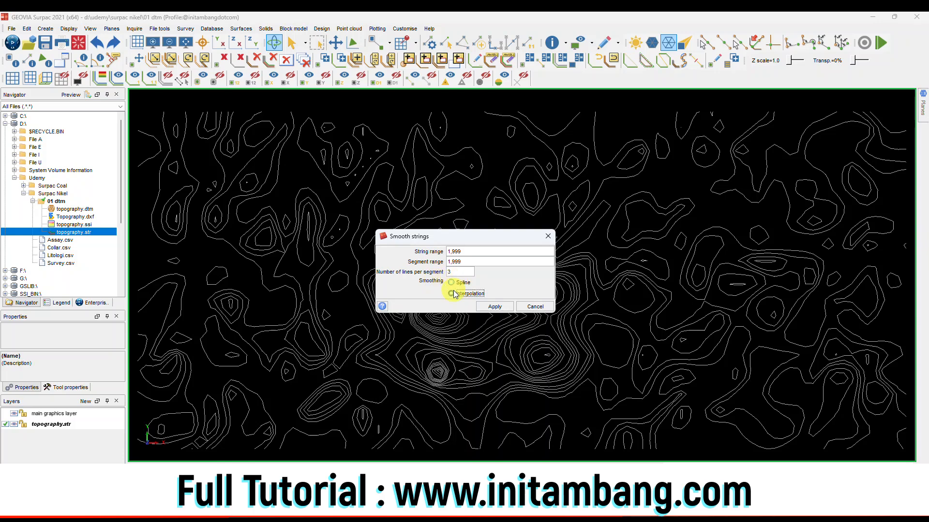
{"action": "left_click", "coordinate": [477, 284]}
{"action": "left_click", "coordinate": [449, 273]}
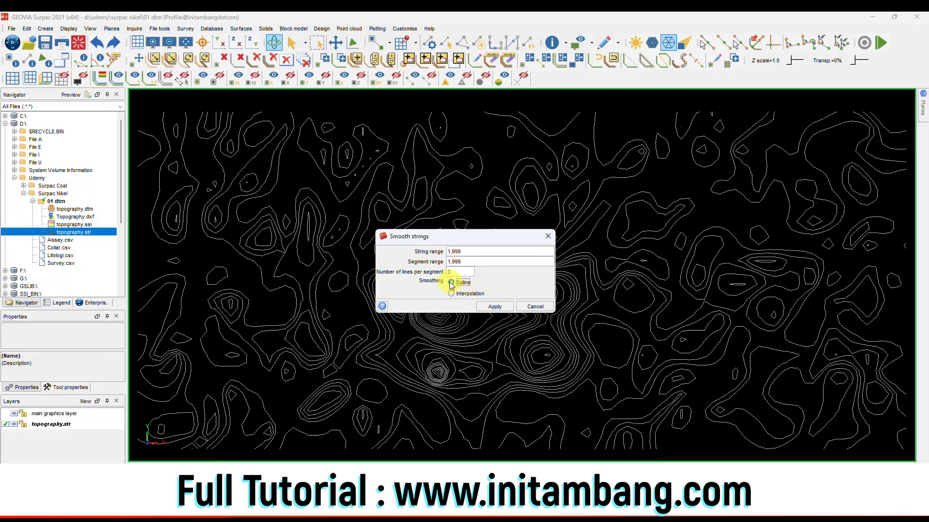
{"action": "left_click", "coordinate": [494, 307]}
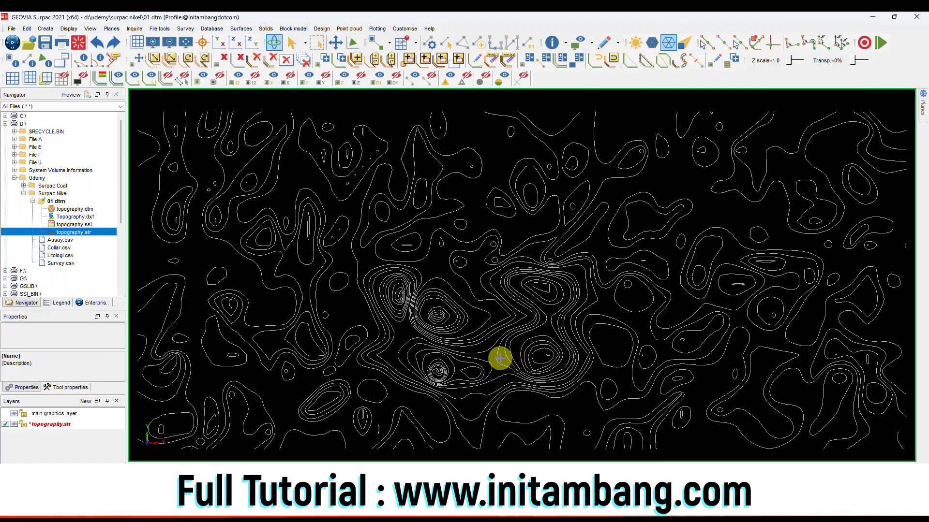
{"action": "scroll", "coordinate": [471, 373], "scroll_direction": "up", "scroll_amount": 3}
{"action": "scroll", "coordinate": [469, 364], "scroll_direction": "down", "scroll_amount": 3}
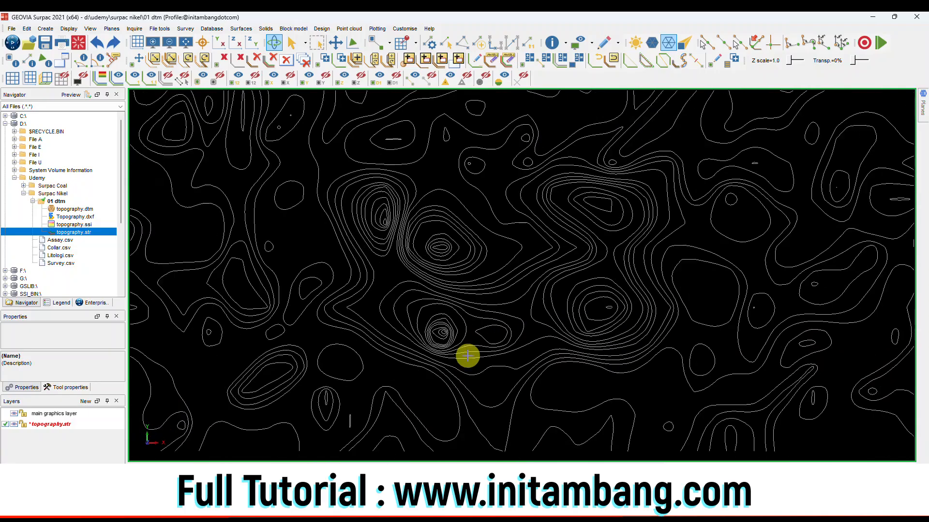
Save the spline-smoothed contours as a binary Surpac string file named topography_spline
{"action": "left_click", "coordinate": [47, 44]}
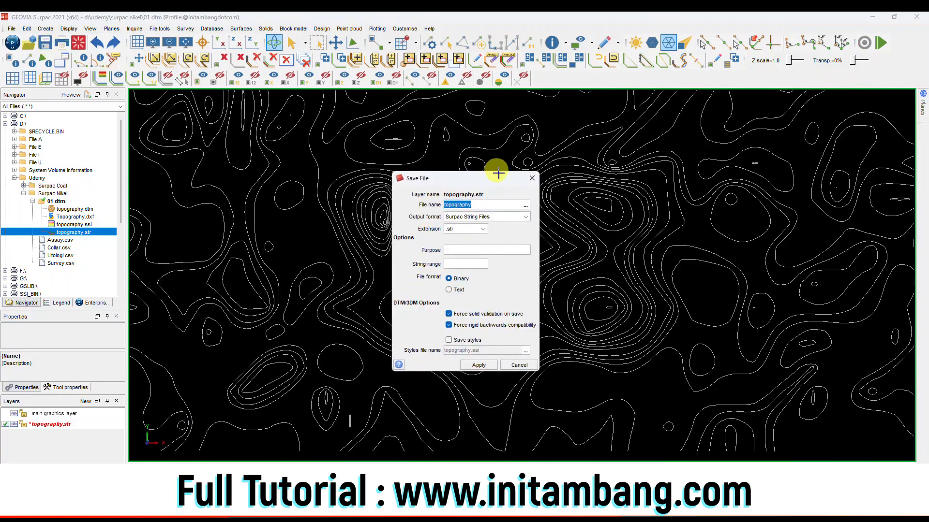
{"action": "left_click", "coordinate": [495, 205]}
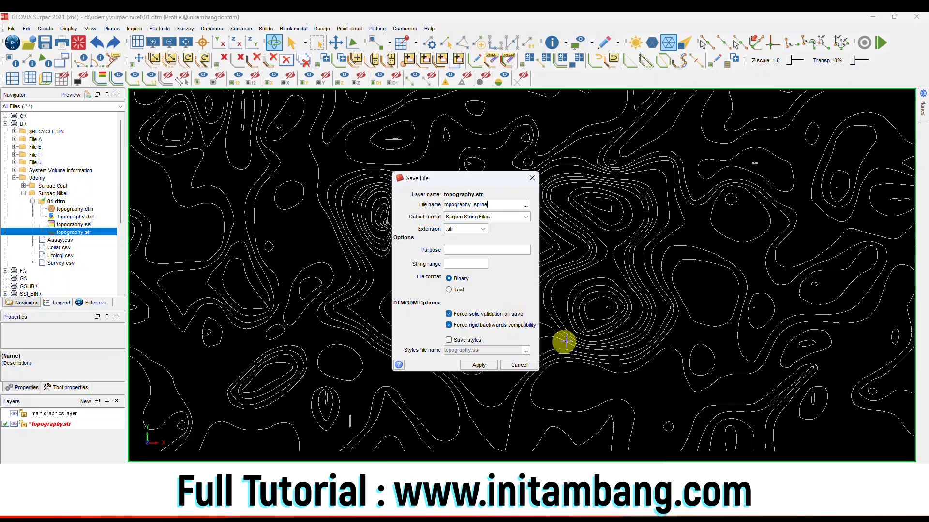
{"action": "left_click", "coordinate": [483, 366]}
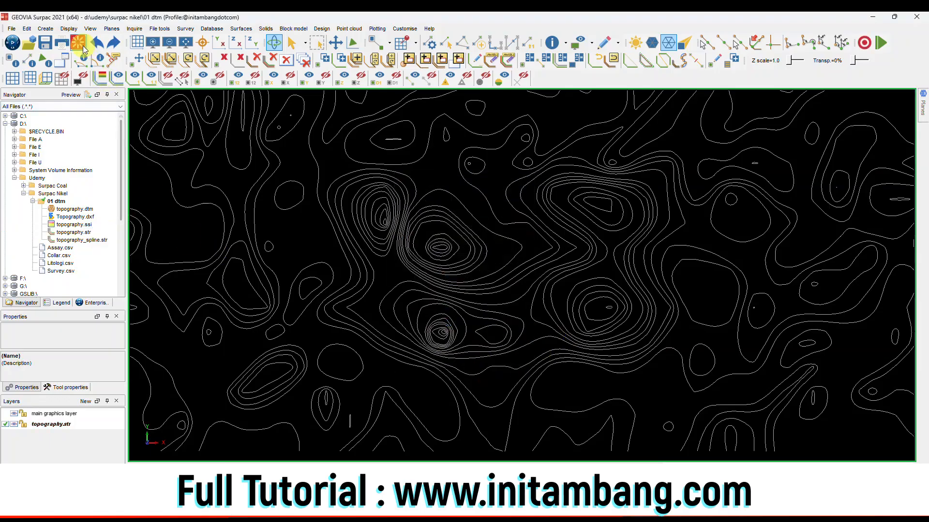
{"action": "left_click", "coordinate": [263, 236]}
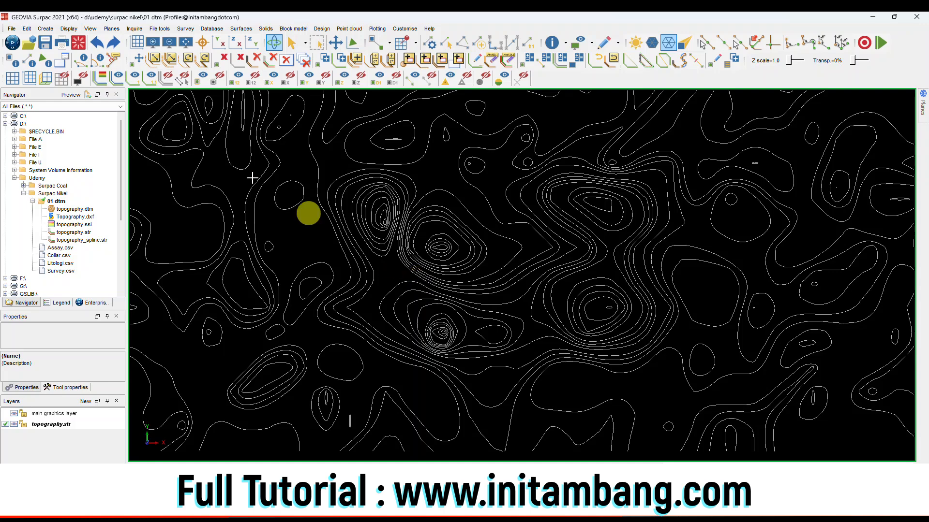
Clear the graphics and reload the original topography.str from the "01 dtm" folder
{"action": "left_click", "coordinate": [79, 44]}
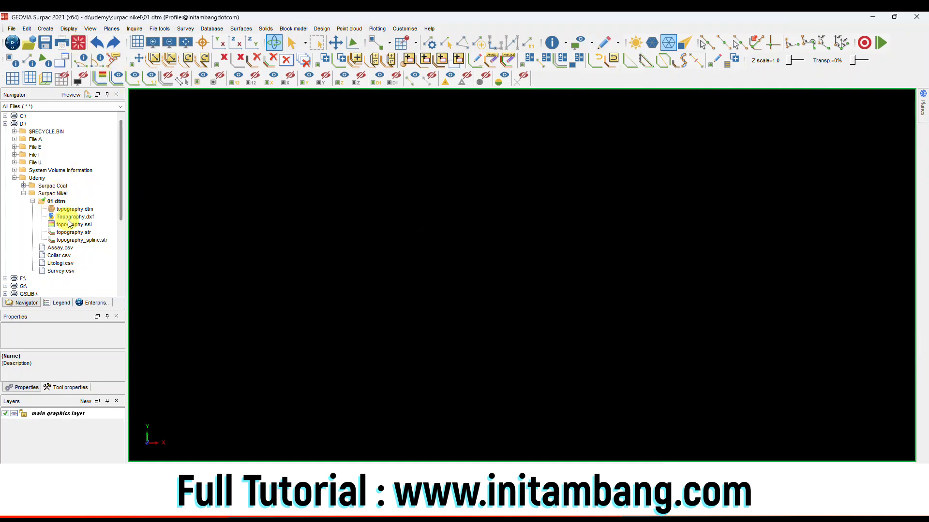
{"action": "left_click", "coordinate": [77, 232]}
{"action": "right_click", "coordinate": [82, 235]}
{"action": "left_click", "coordinate": [94, 240]}
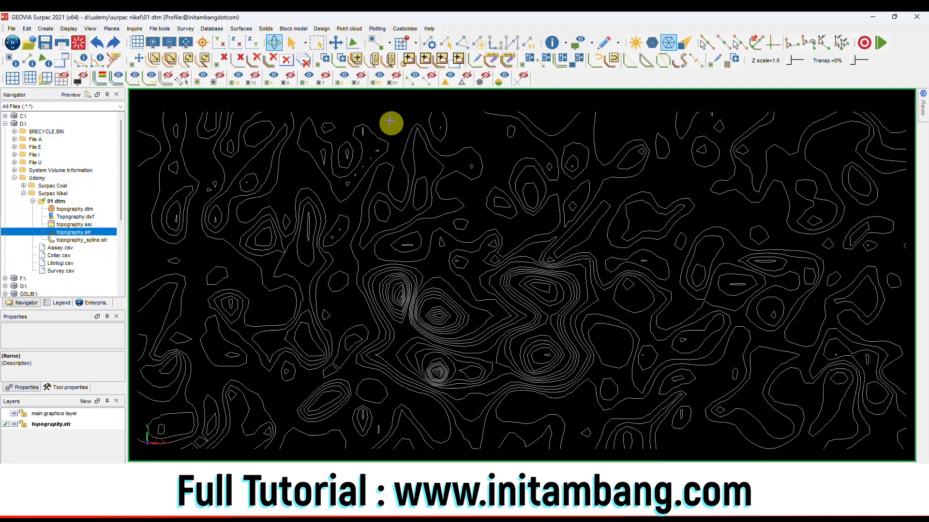
Smooth strings 1,999 and segments 1,999 by Interpolation with 3 lines per segment, and save them as string file topography_interpolation
{"action": "left_click", "coordinate": [241, 28]}
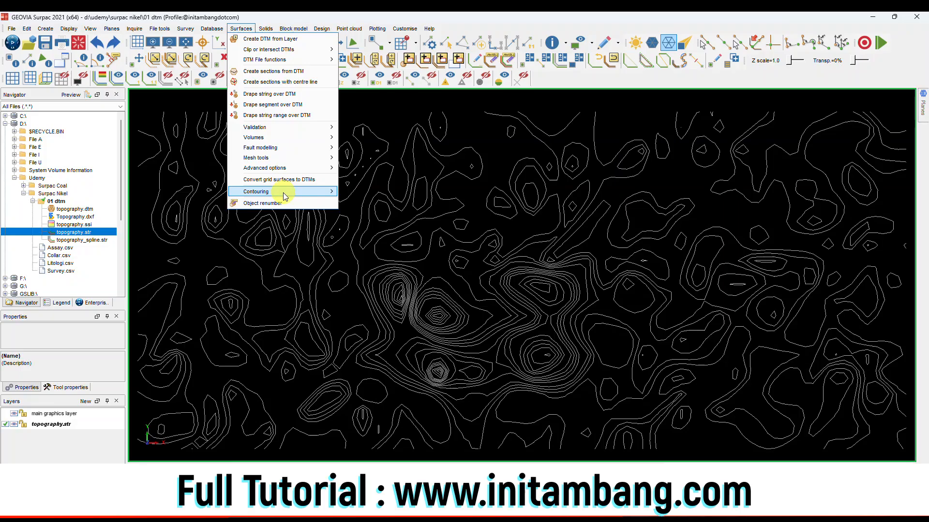
{"action": "mouse_move", "coordinate": [285, 196]}
{"action": "left_click", "coordinate": [394, 256]}
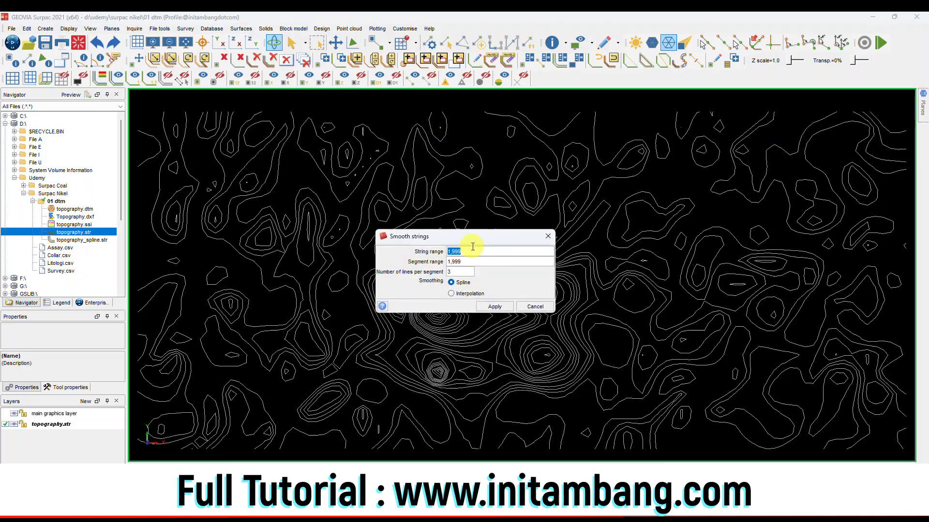
{"action": "left_click", "coordinate": [451, 293]}
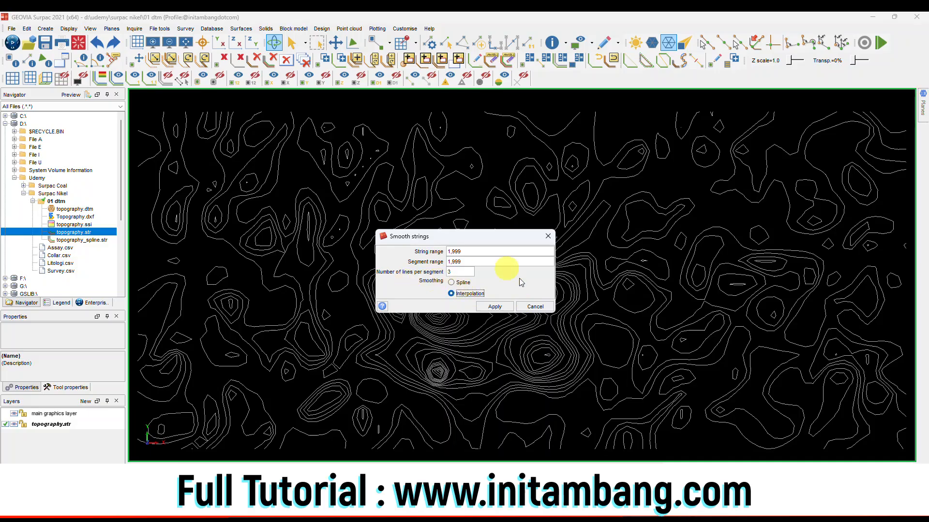
{"action": "left_click", "coordinate": [496, 306]}
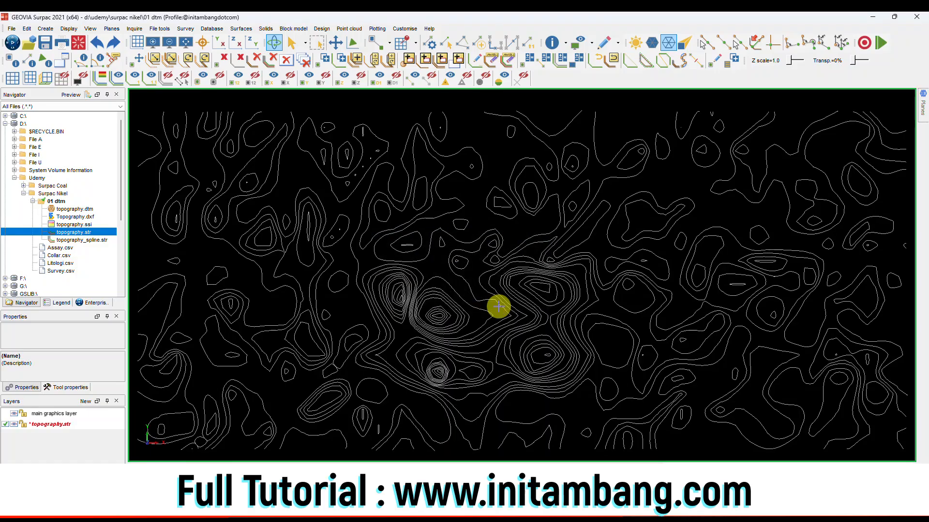
{"action": "left_click", "coordinate": [45, 43]}
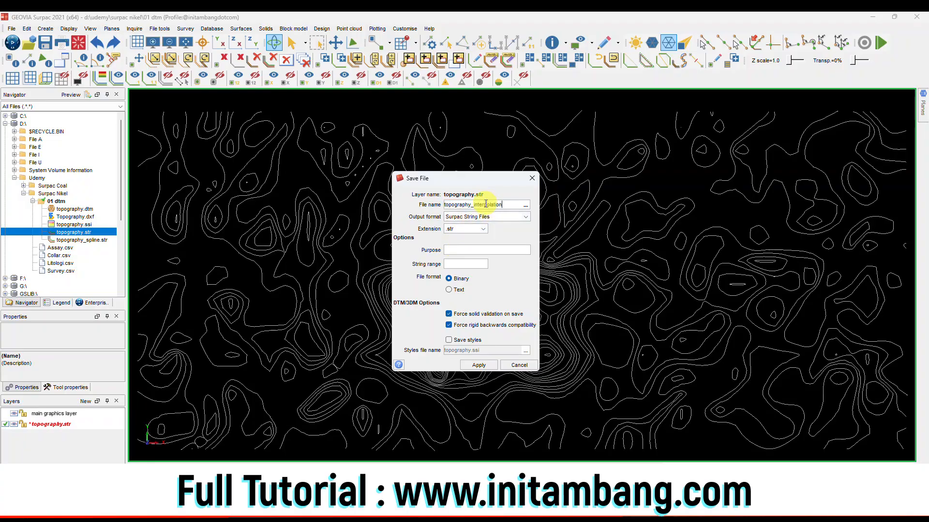
{"action": "left_click", "coordinate": [477, 367]}
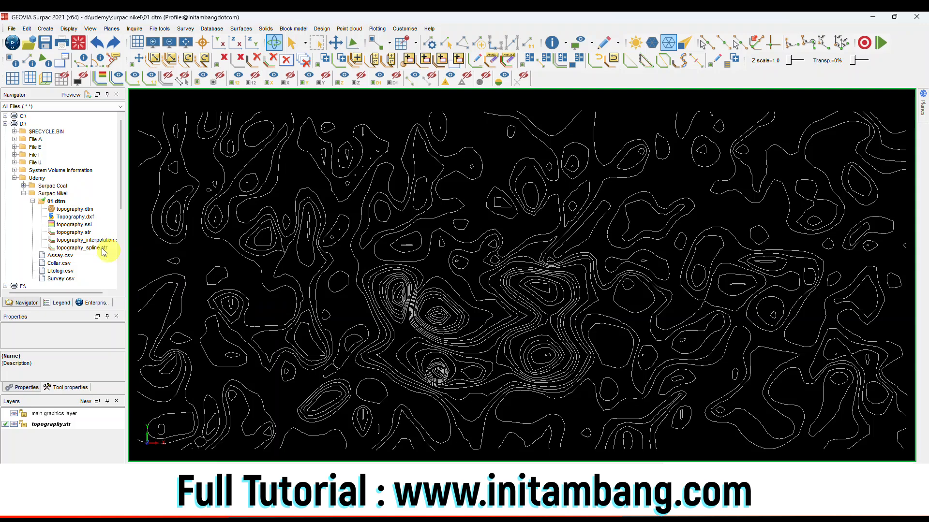
Clear the graphics and open topography.str, topography_interpolation.str and topography_spline.str together as separate layers
{"action": "left_click", "coordinate": [79, 43]}
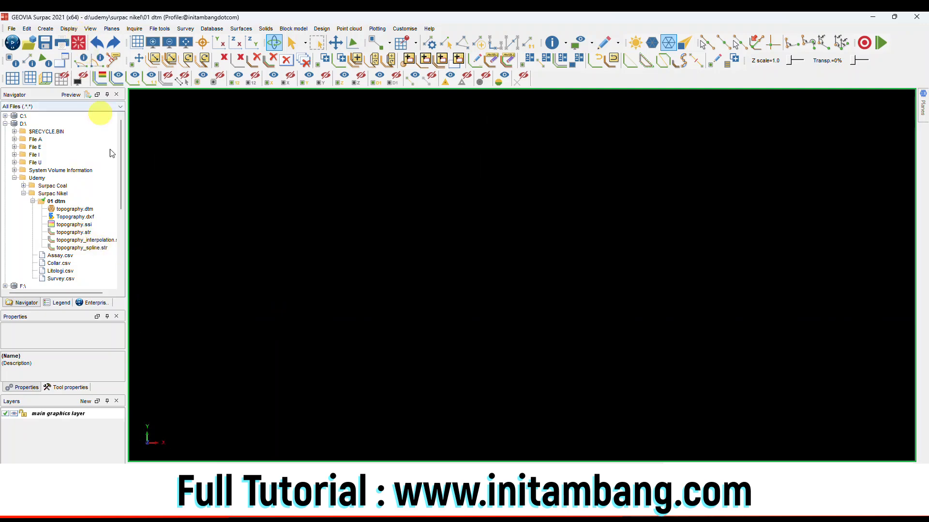
{"action": "left_click", "coordinate": [79, 235]}
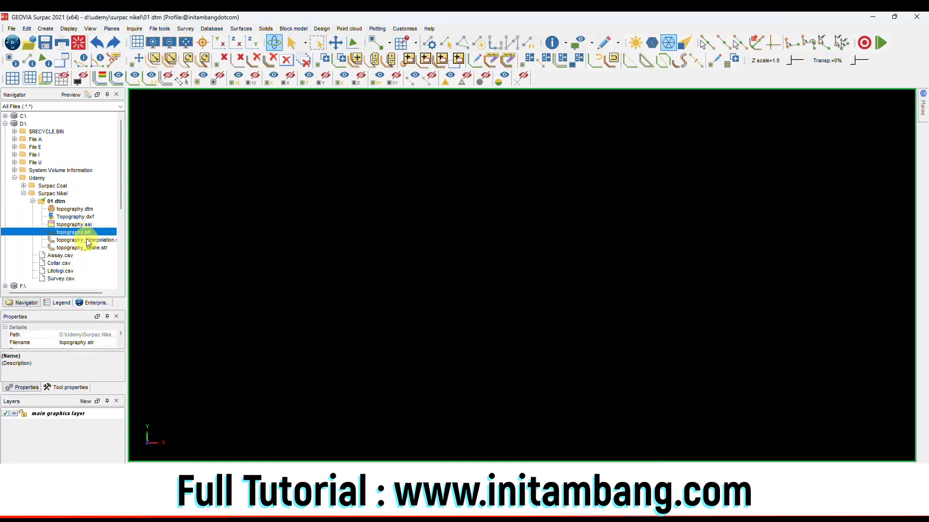
{"action": "left_click", "coordinate": [88, 240], "text": "ctrl"}
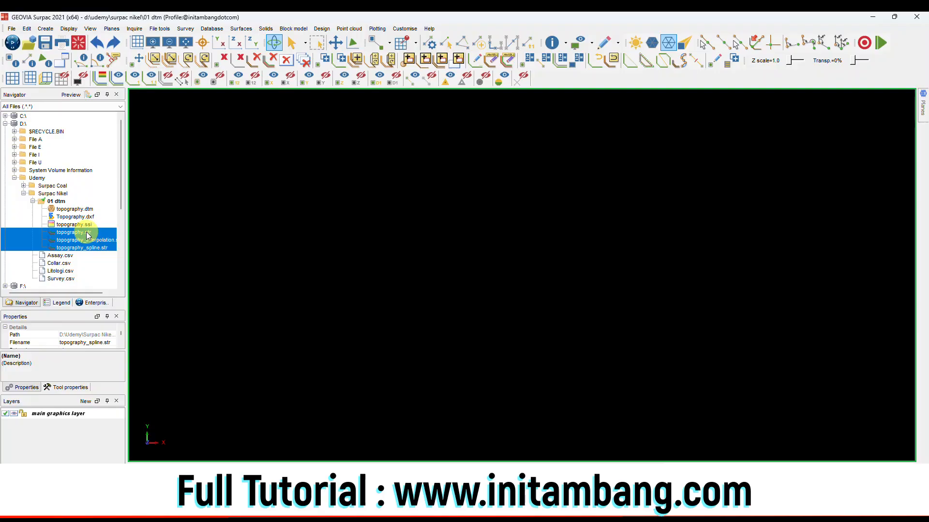
{"action": "left_click", "coordinate": [88, 234]}
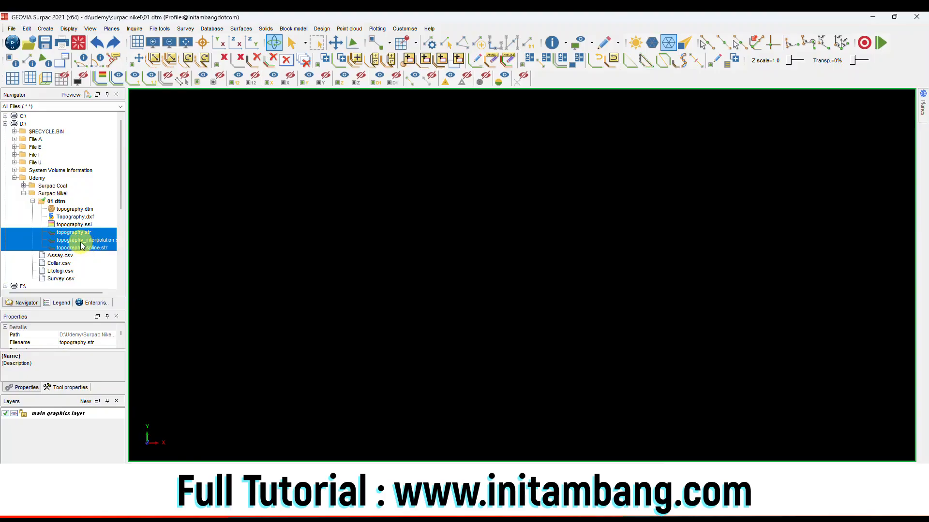
{"action": "right_click", "coordinate": [86, 248]}
{"action": "left_click", "coordinate": [104, 240]}
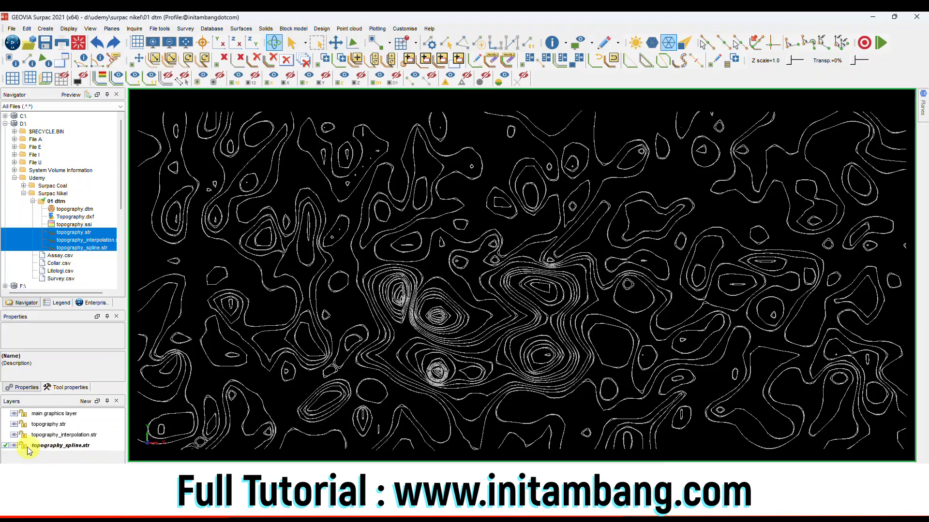
Make topography_interpolation.str the active layer and hide the topography.str and topography_spline.str layers
{"action": "left_click", "coordinate": [8, 425]}
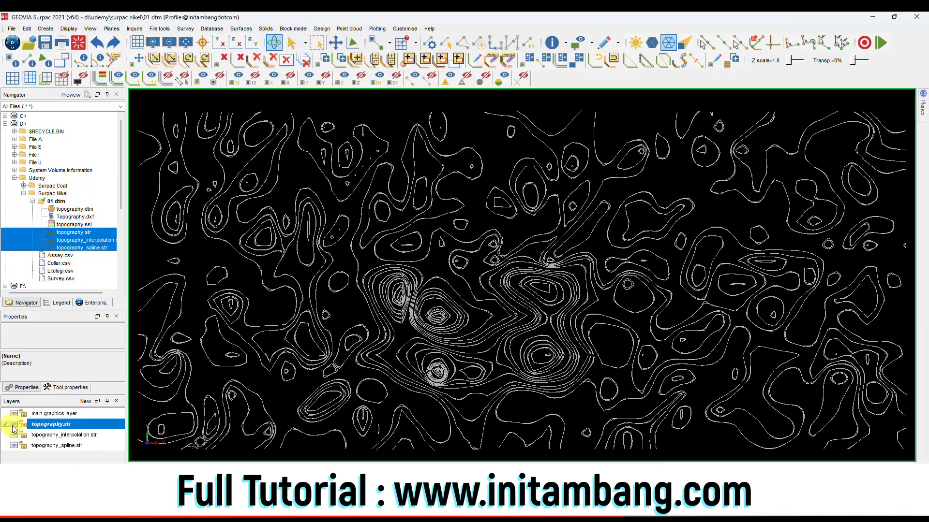
{"action": "left_click", "coordinate": [7, 436]}
{"action": "left_click", "coordinate": [13, 447]}
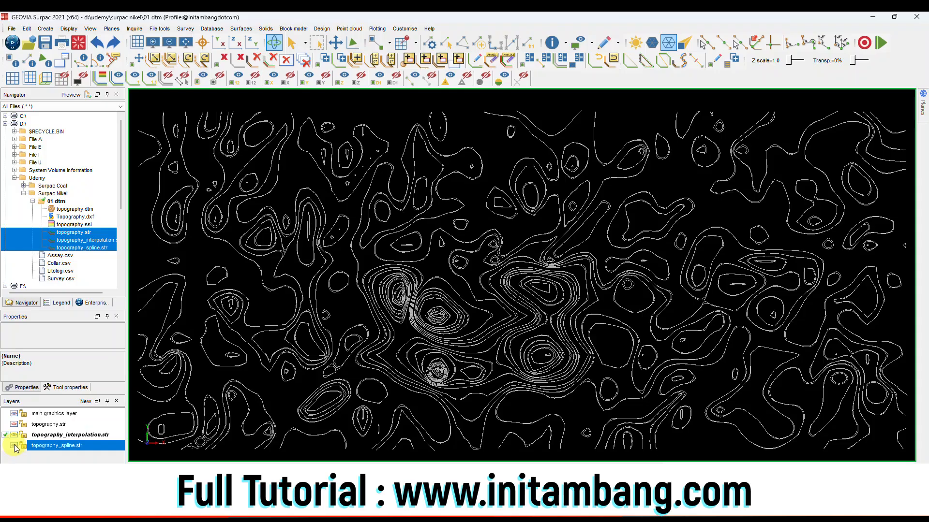
{"action": "left_click", "coordinate": [15, 446]}
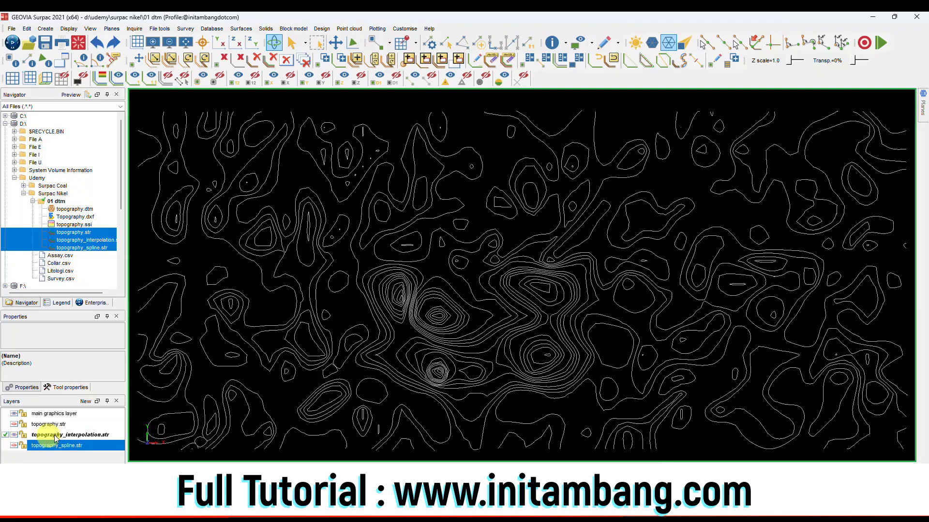
Renumber string range 1,999 of the topography_interpolation.str layer to 2 and toggle the 3D background
{"action": "left_click", "coordinate": [27, 28]}
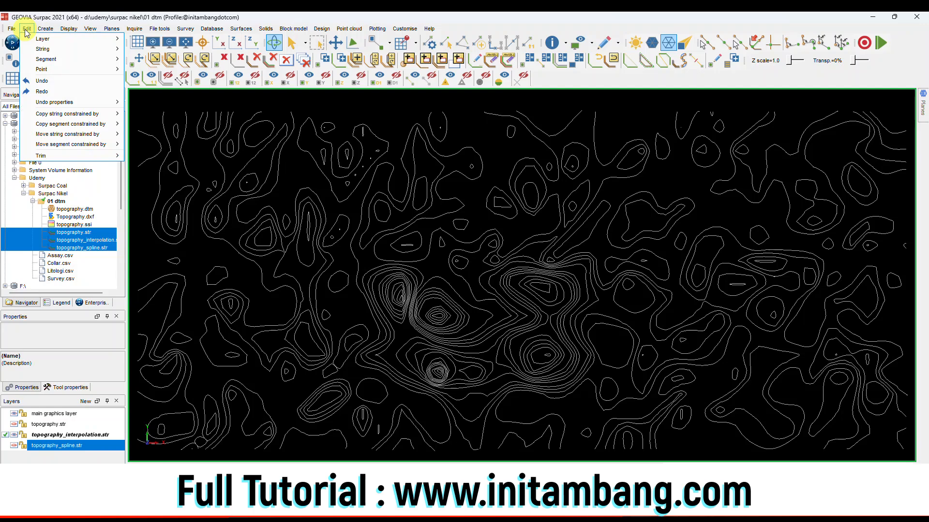
{"action": "mouse_move", "coordinate": [76, 51]}
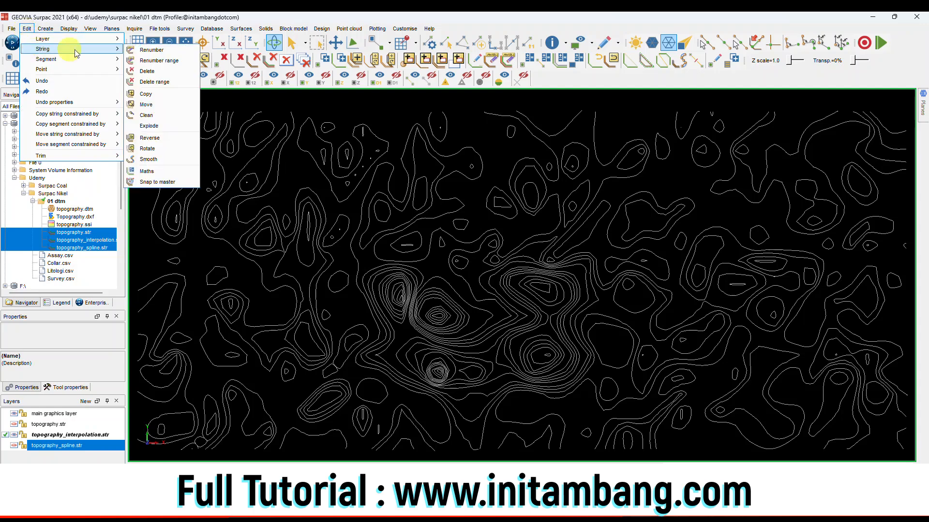
{"action": "left_click", "coordinate": [158, 61]}
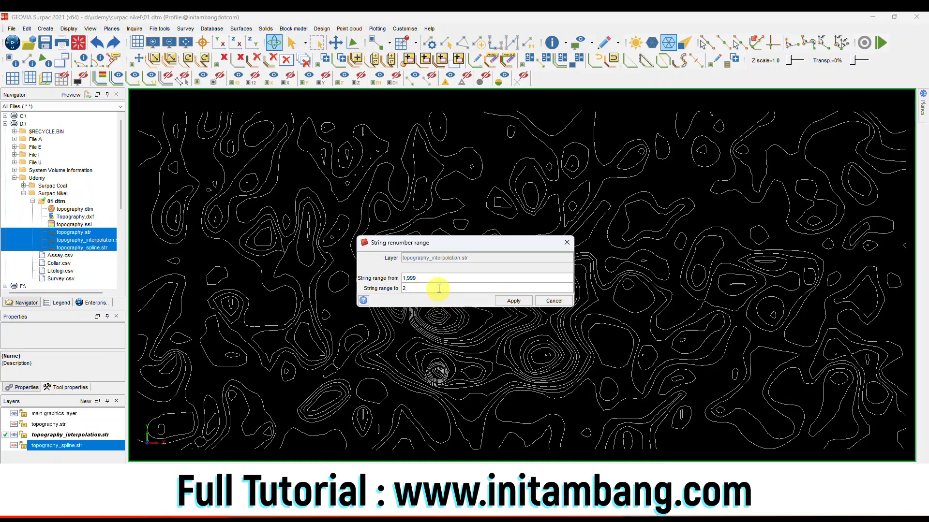
{"action": "left_click", "coordinate": [516, 301]}
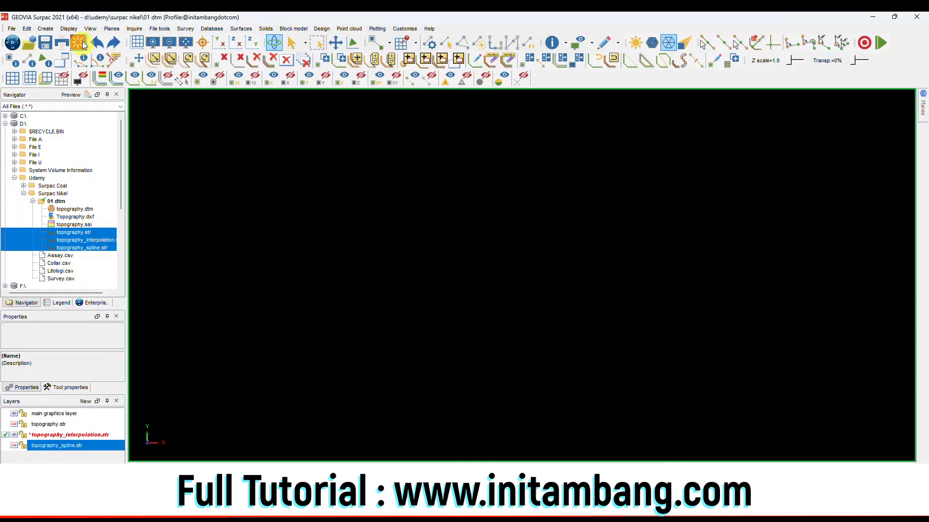
{"action": "left_click", "coordinate": [90, 29]}
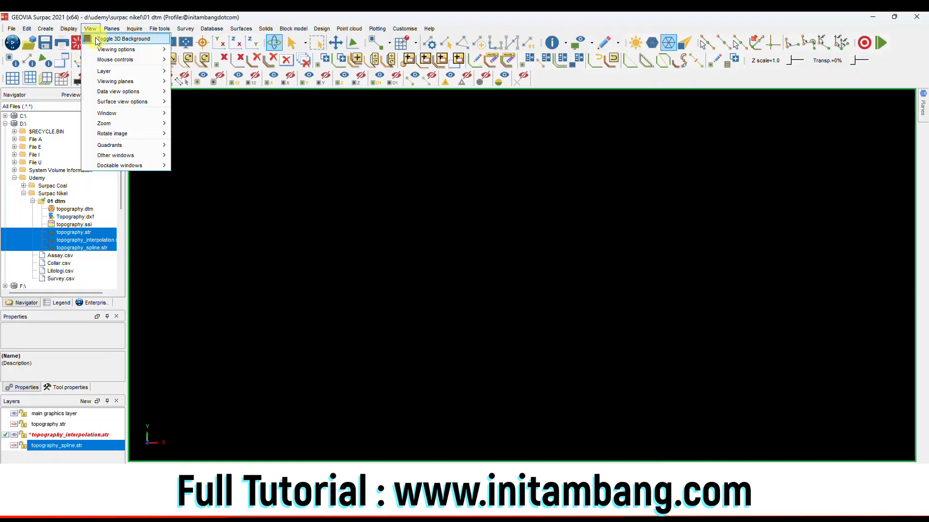
{"action": "left_click", "coordinate": [140, 40]}
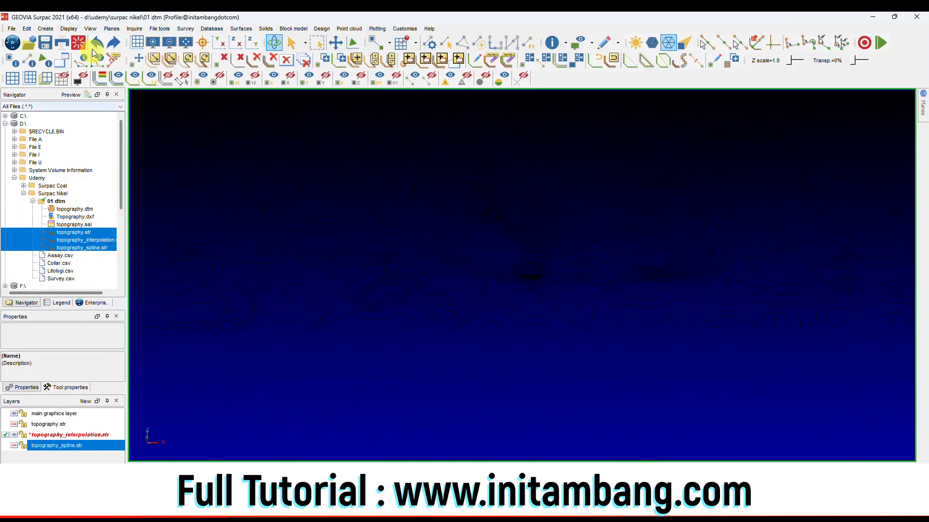
Renumber string range 1,999 of topography_interpolation.str again to a number drawn in light blue, and toggle the 3D background back to black
{"action": "left_click", "coordinate": [27, 29]}
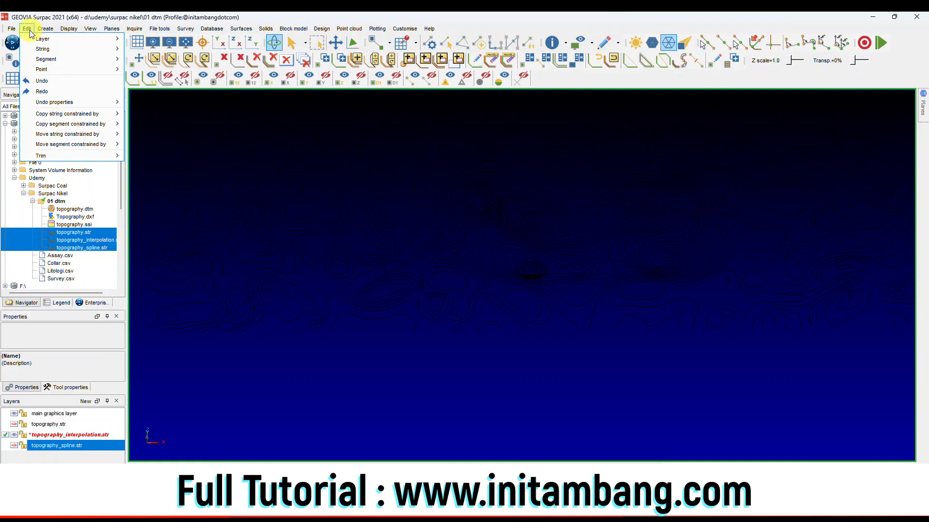
{"action": "mouse_move", "coordinate": [73, 49]}
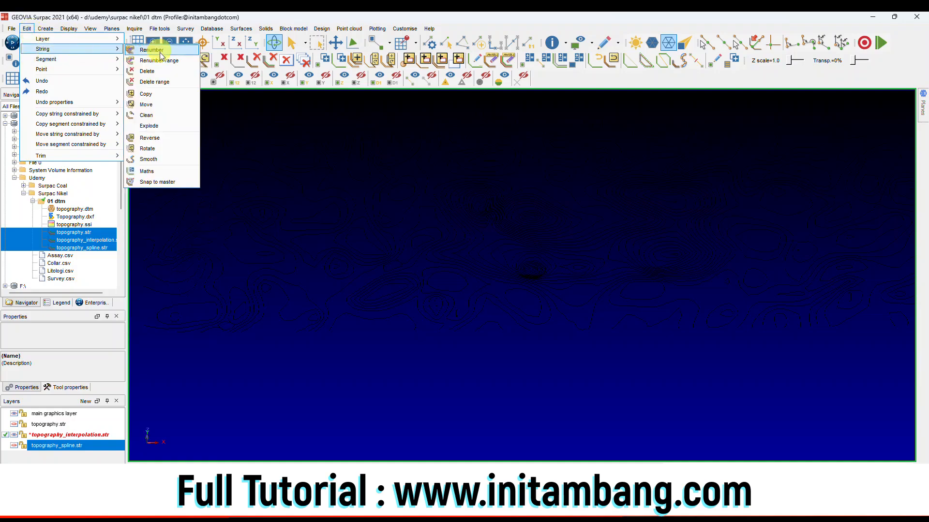
{"action": "left_click", "coordinate": [163, 60]}
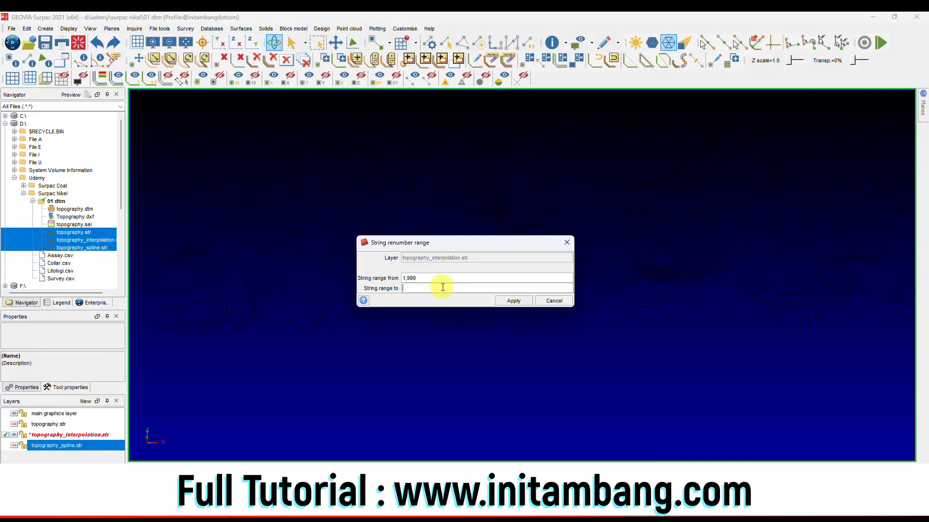
{"action": "left_click", "coordinate": [512, 302]}
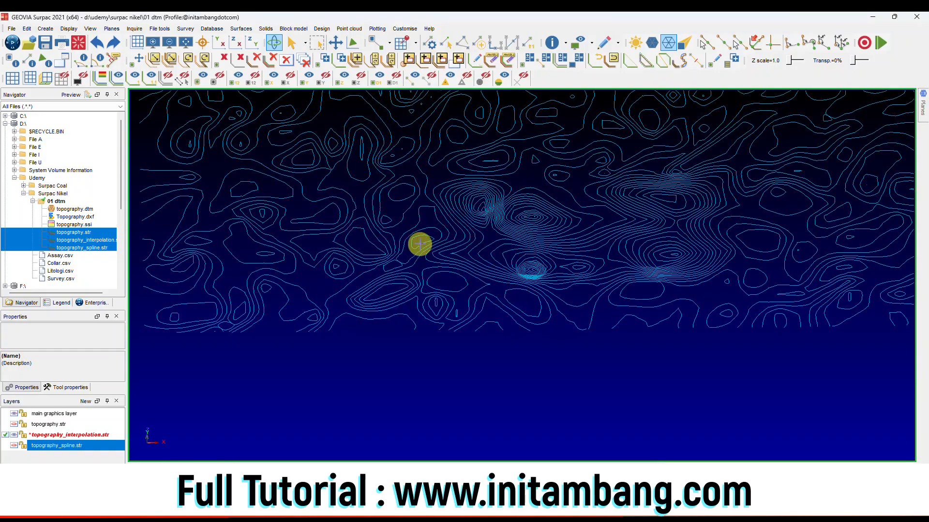
{"action": "left_click", "coordinate": [186, 43]}
{"action": "left_click", "coordinate": [91, 29]}
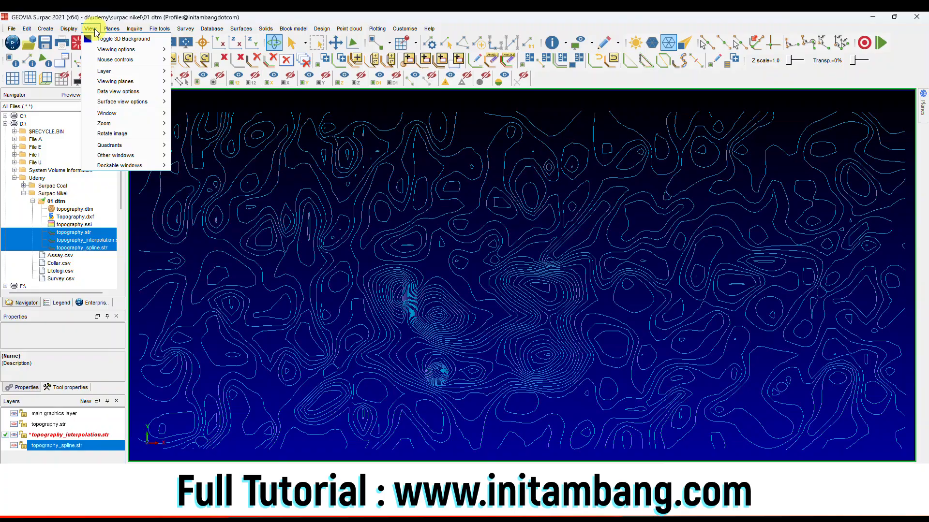
{"action": "left_click", "coordinate": [99, 38]}
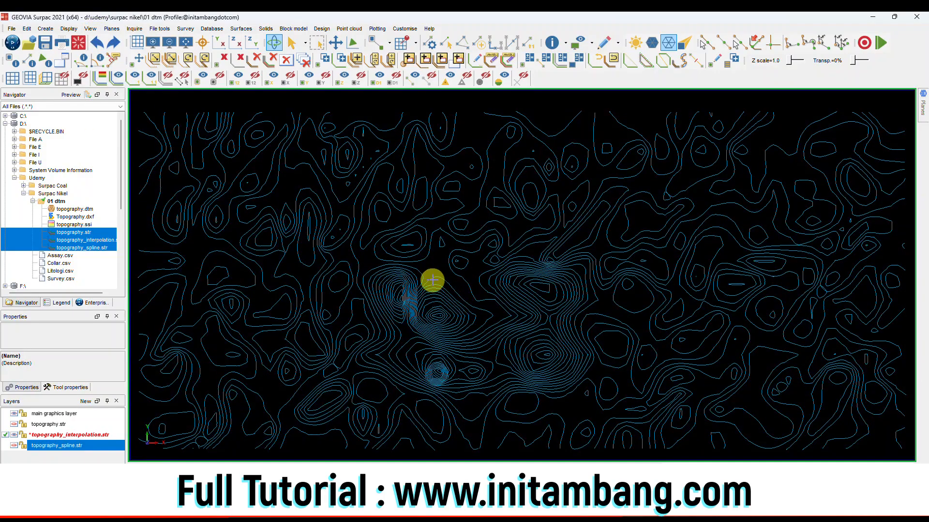
Save the renumbered interpolation layer over the existing topography_interpolation.str file
{"action": "left_click", "coordinate": [45, 43]}
{"action": "left_click", "coordinate": [476, 366]}
{"action": "left_click", "coordinate": [479, 300]}
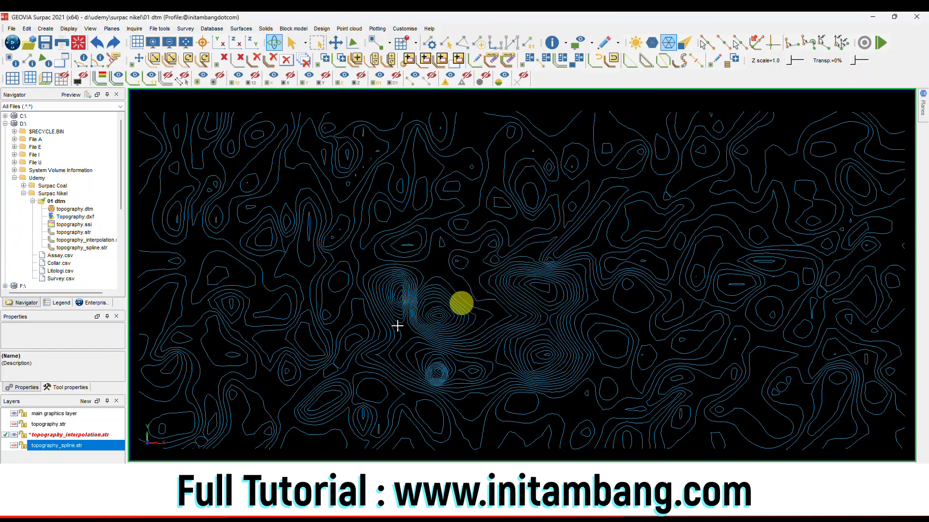
Hide the topography_interpolation.str layer, then make topography_spline.str active and visible
{"action": "left_click", "coordinate": [15, 436]}
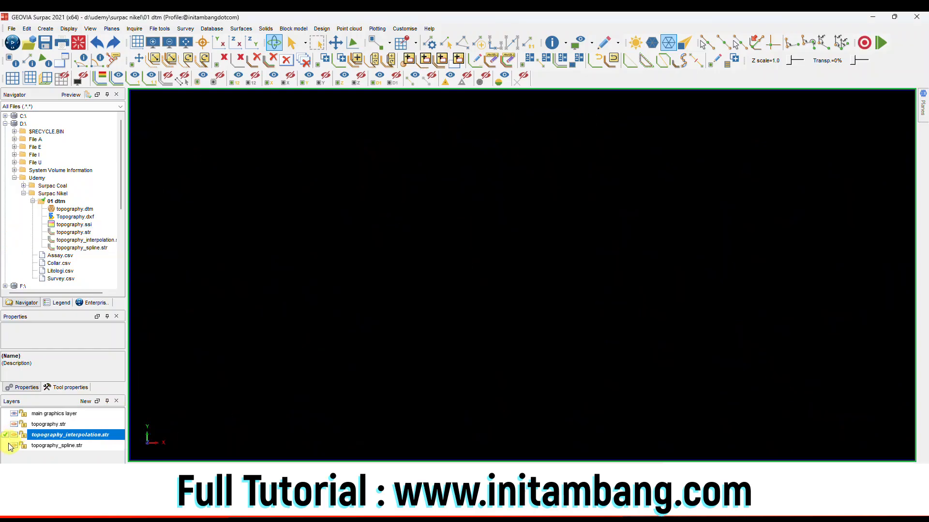
{"action": "left_click", "coordinate": [6, 446]}
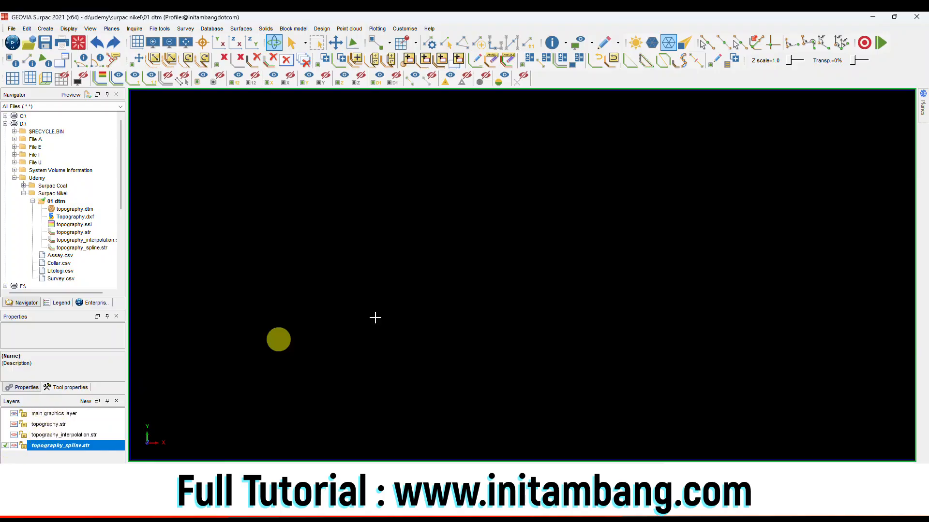
{"action": "left_click", "coordinate": [14, 446]}
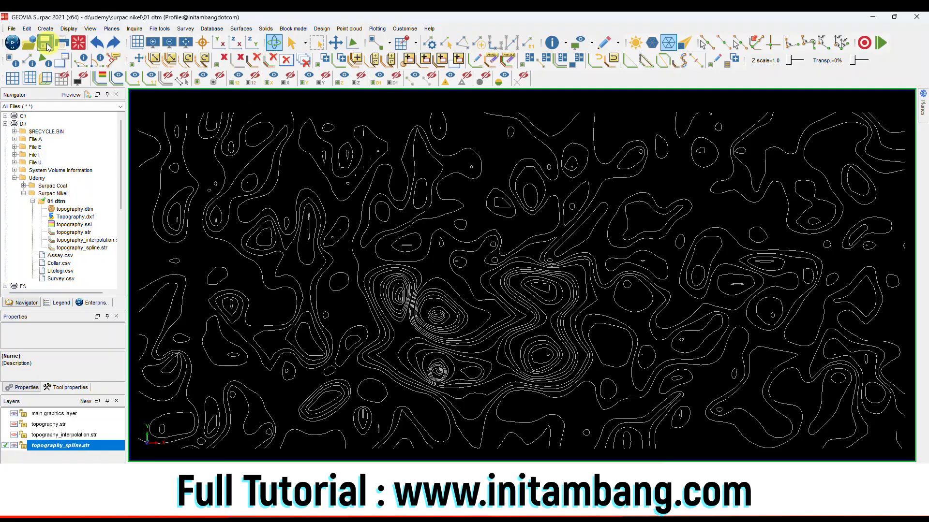
Renumber string range 1,999 of topography_spline.str to a number drawn in green, and save it over the existing binary string file
{"action": "left_click", "coordinate": [507, 65]}
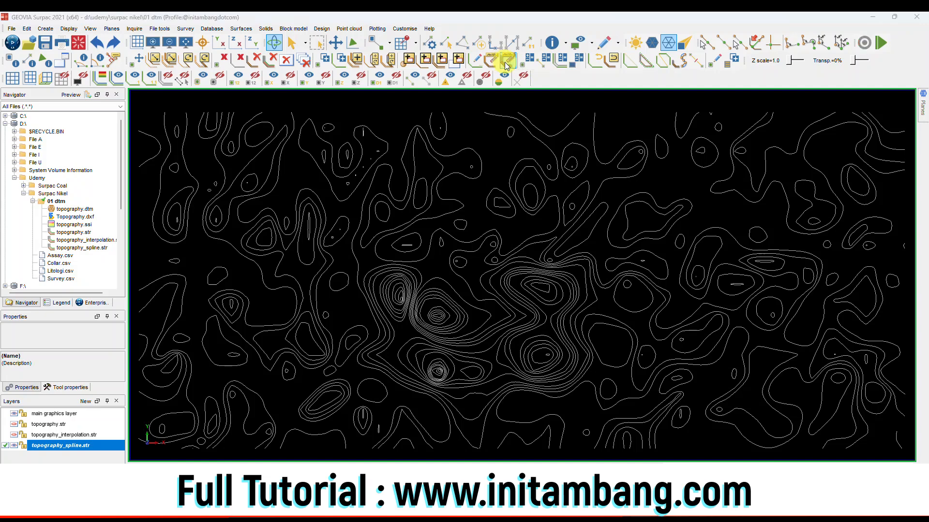
{"action": "type", "text": "1,999"}
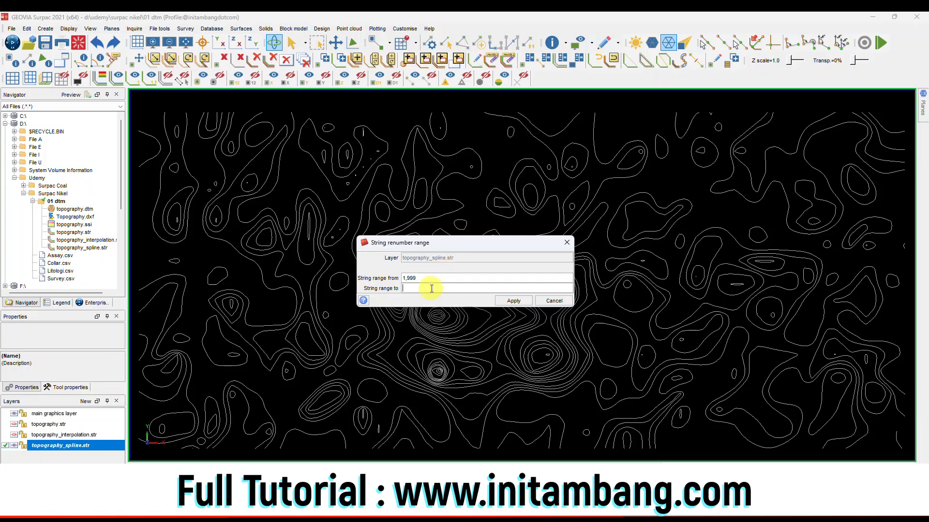
{"action": "left_click", "coordinate": [514, 300]}
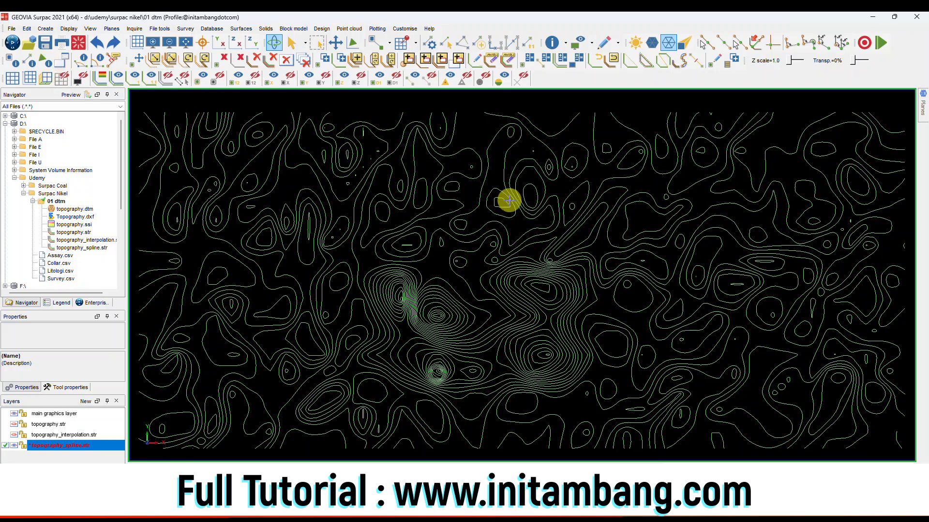
{"action": "key", "text": "ctrl+s"}
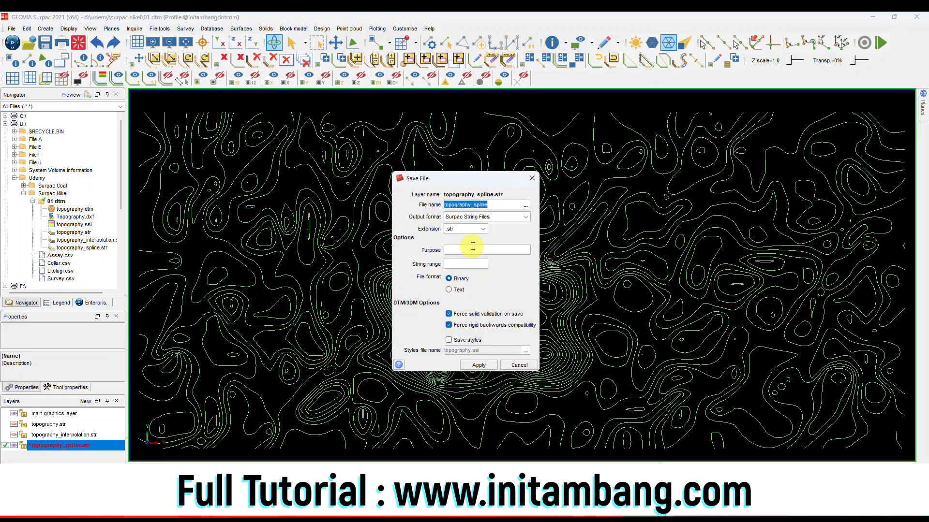
{"action": "left_click", "coordinate": [478, 365]}
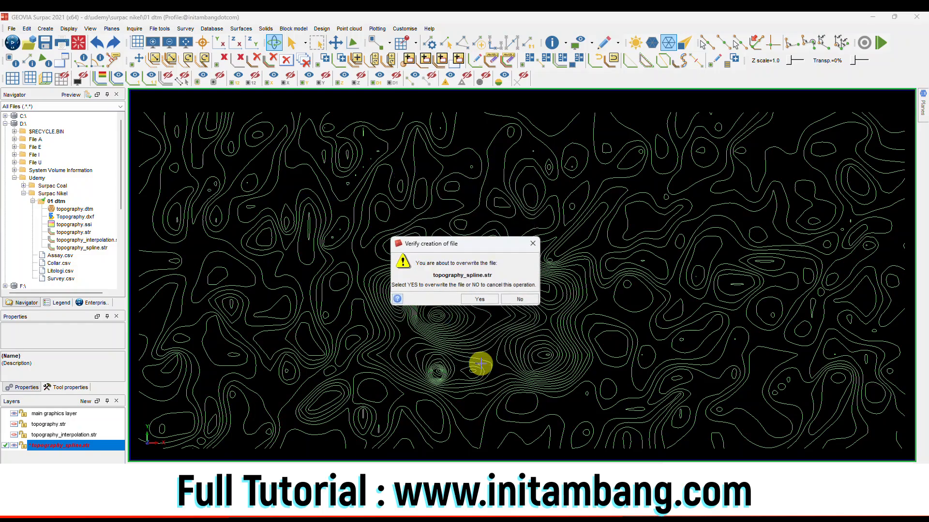
{"action": "left_click", "coordinate": [481, 299]}
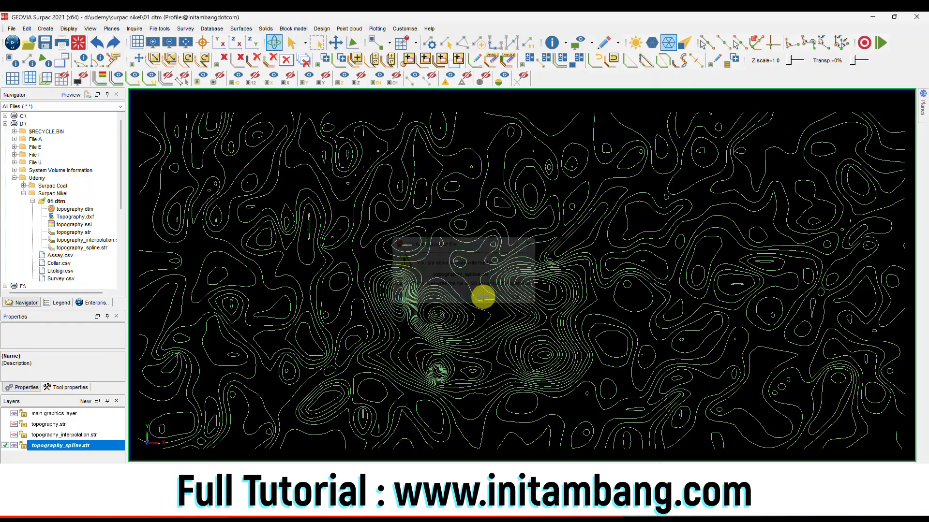
Show the topography_interpolation.str and topography.str layers again and make topography.str the active layer
{"action": "left_click", "coordinate": [14, 439]}
{"action": "left_click", "coordinate": [14, 426]}
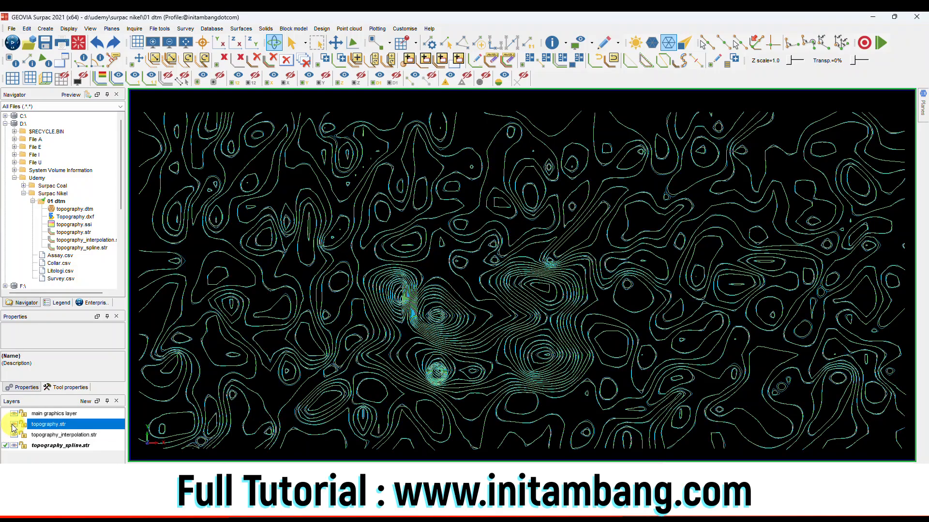
{"action": "left_click", "coordinate": [4, 425]}
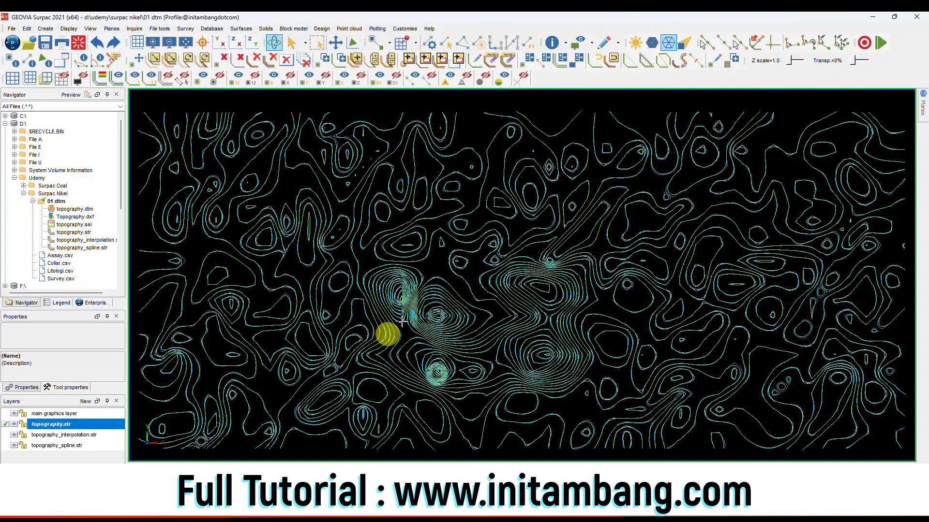
Examine how the three contour versions differ at a sharp bend, hiding topography_interpolation.str and topography_spline.str to isolate the original line
{"action": "scroll", "coordinate": [442, 376], "scroll_direction": "up", "scroll_amount": 6}
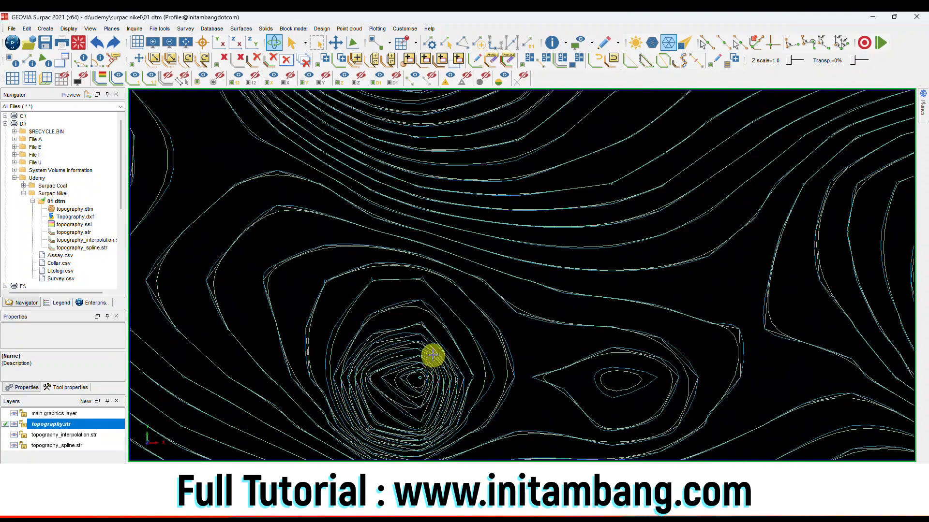
{"action": "scroll", "coordinate": [435, 354], "scroll_direction": "down", "scroll_amount": 5}
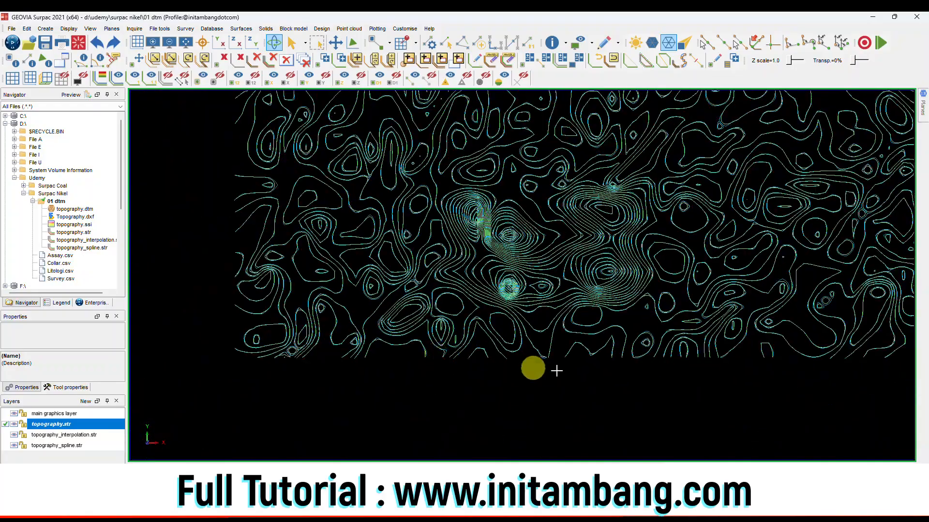
{"action": "scroll", "coordinate": [609, 341], "scroll_direction": "up", "scroll_amount": 8}
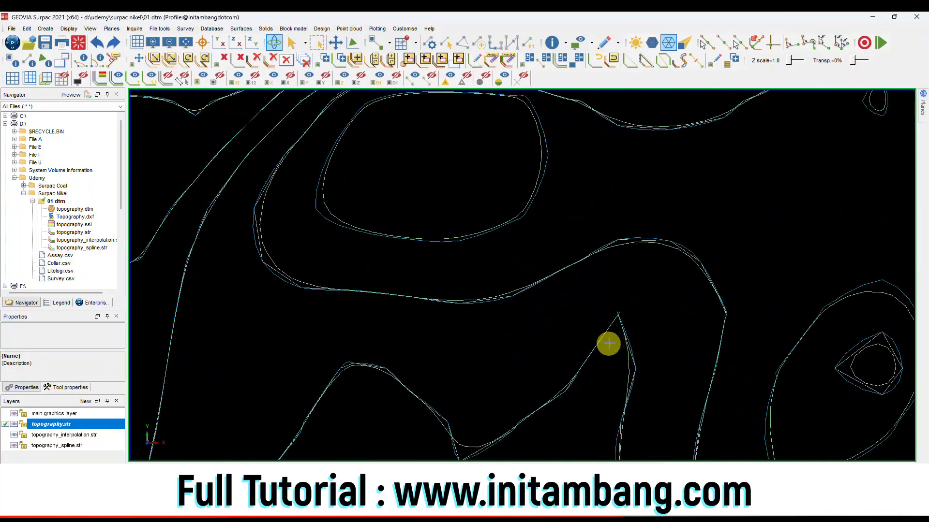
{"action": "scroll", "coordinate": [623, 331], "scroll_direction": "up", "scroll_amount": 2}
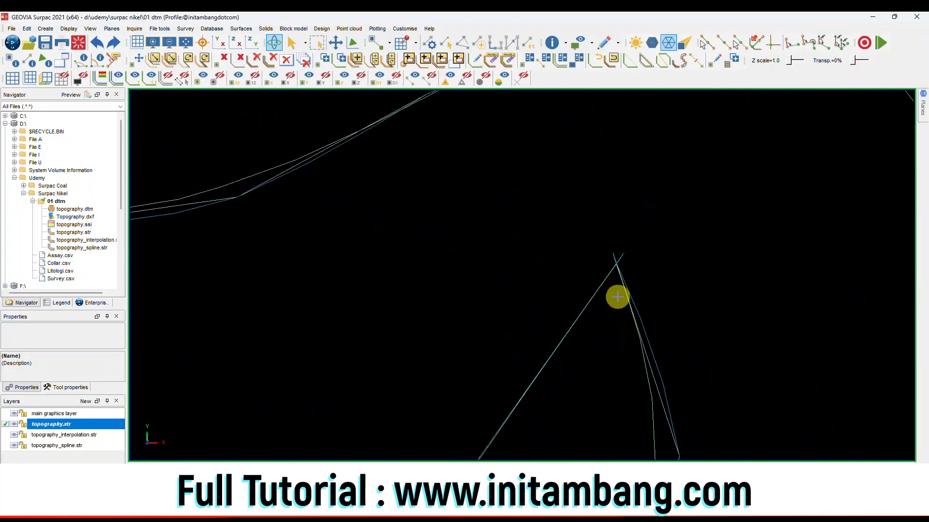
{"action": "scroll", "coordinate": [616, 297], "scroll_direction": "up", "scroll_amount": 2}
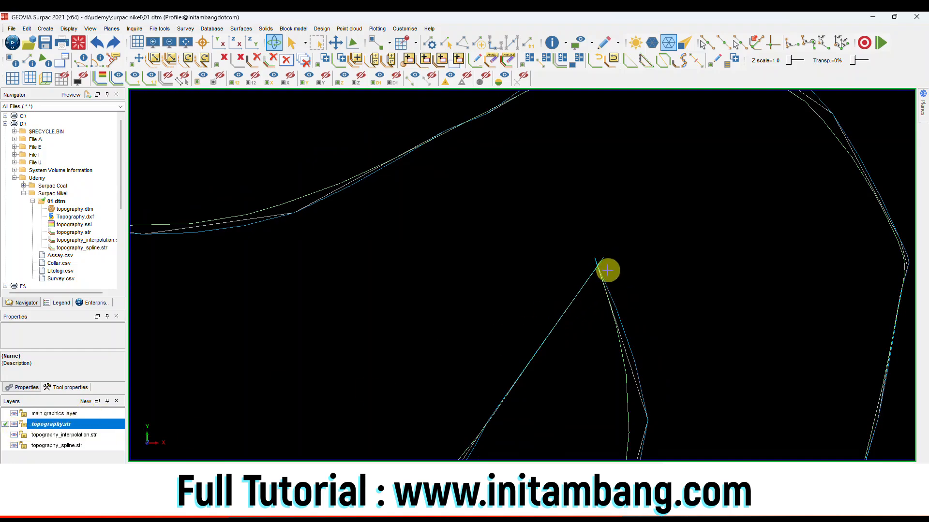
{"action": "scroll", "coordinate": [599, 265], "scroll_direction": "up", "scroll_amount": 4}
{"action": "scroll", "coordinate": [596, 265], "scroll_direction": "up", "scroll_amount": 2}
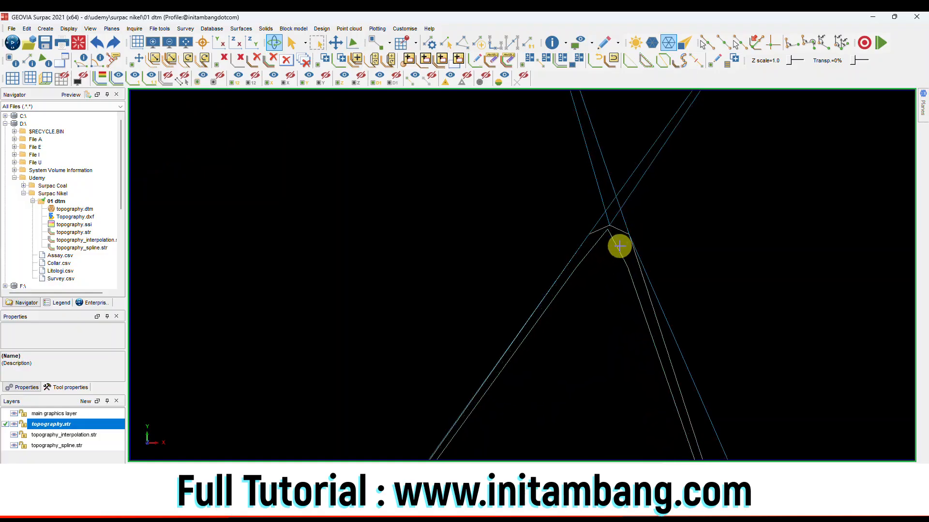
{"action": "left_click", "coordinate": [14, 436]}
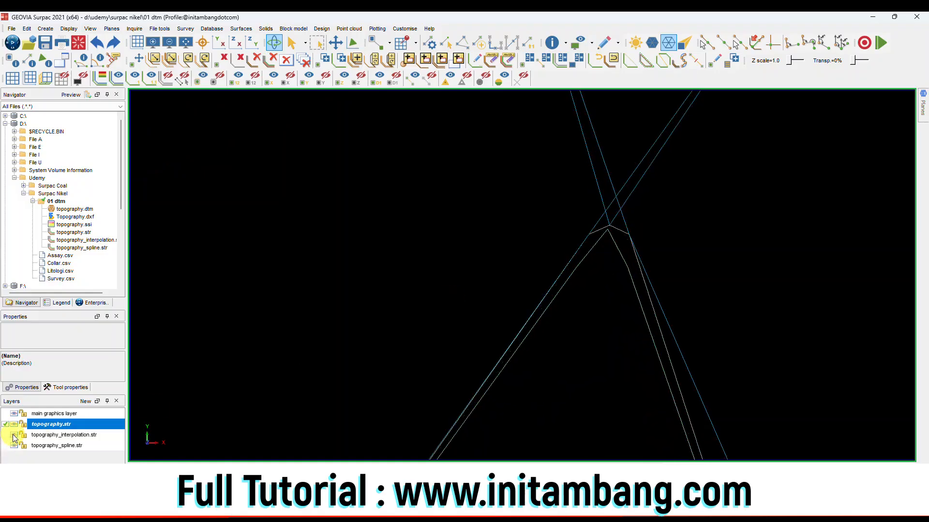
{"action": "left_click", "coordinate": [14, 445]}
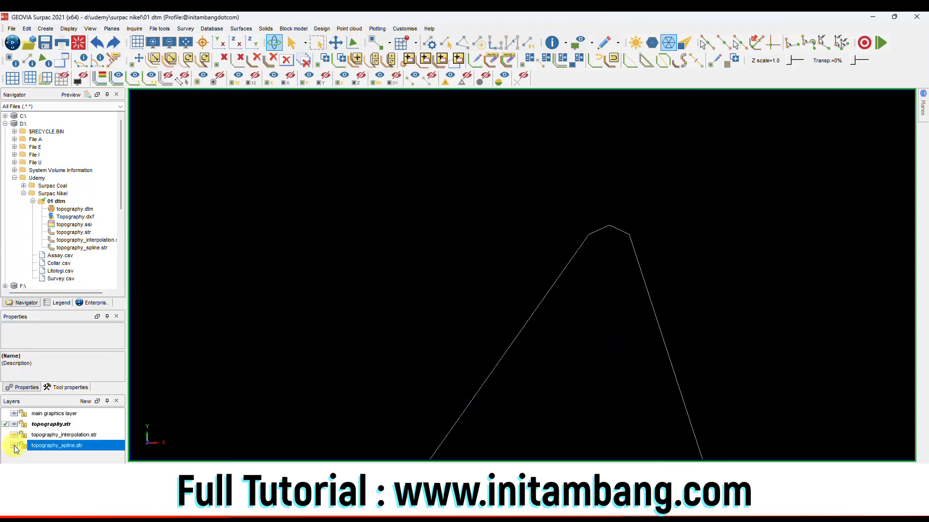
Show the topography_spline.str and topography_interpolation.str layers again and compare all three contour versions across the map
{"action": "left_click", "coordinate": [16, 447]}
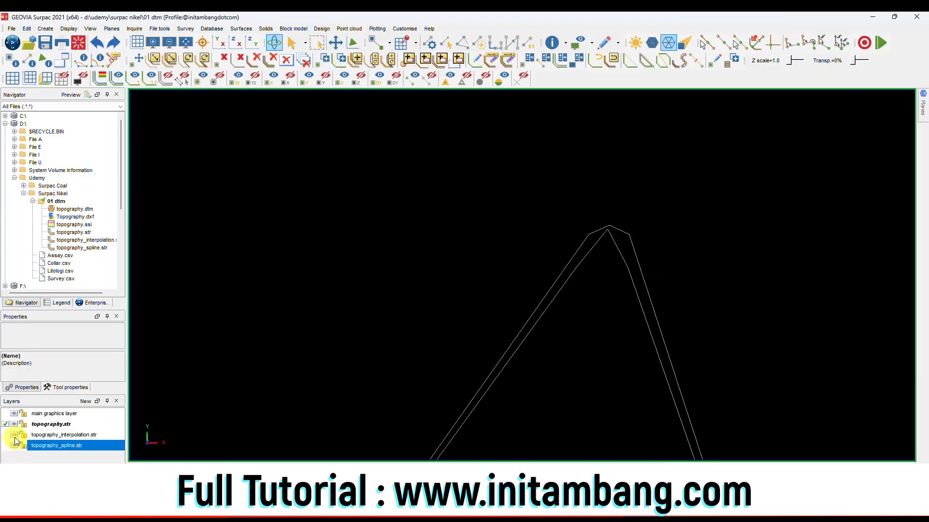
{"action": "left_click", "coordinate": [14, 436]}
{"action": "scroll", "coordinate": [599, 323], "scroll_direction": "down", "scroll_amount": 3}
{"action": "scroll", "coordinate": [514, 333], "scroll_direction": "down", "scroll_amount": 3}
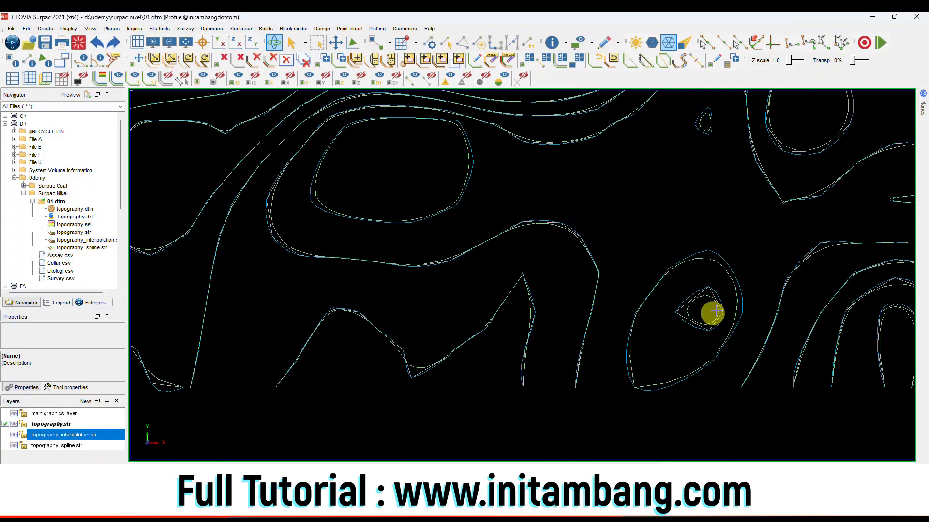
{"action": "scroll", "coordinate": [724, 303], "scroll_direction": "up", "scroll_amount": 2}
{"action": "scroll", "coordinate": [724, 303], "scroll_direction": "up", "scroll_amount": 1}
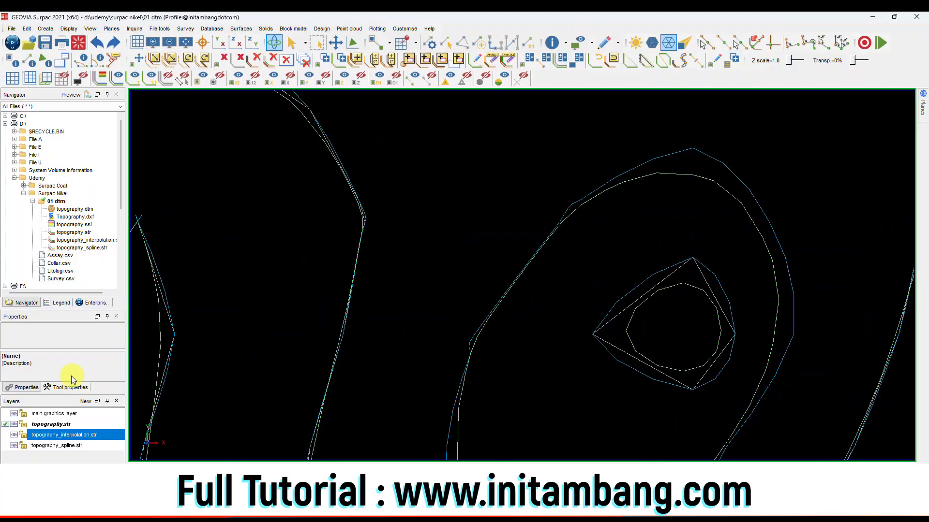
{"action": "scroll", "coordinate": [733, 278], "scroll_direction": "down", "scroll_amount": 2}
{"action": "scroll", "coordinate": [733, 277], "scroll_direction": "down", "scroll_amount": 2}
{"action": "scroll", "coordinate": [675, 277], "scroll_direction": "down", "scroll_amount": 2}
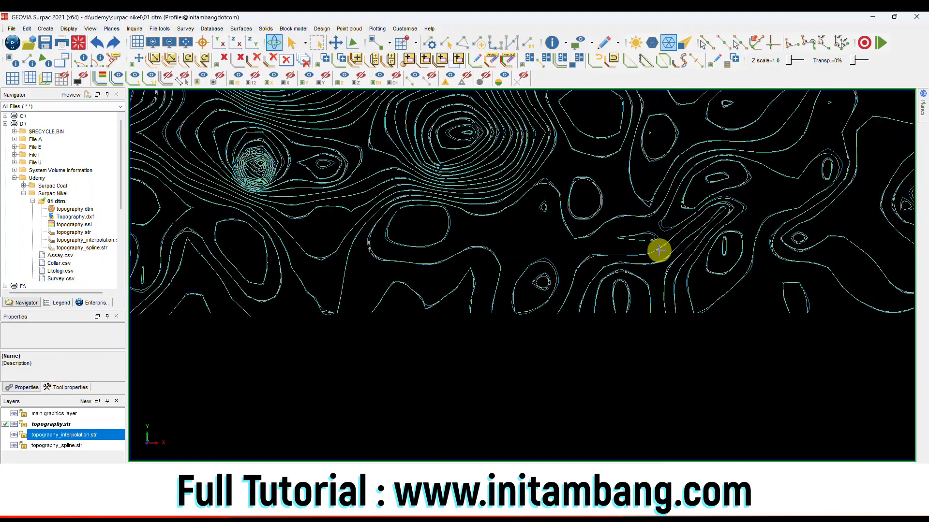
{"action": "scroll", "coordinate": [659, 251], "scroll_direction": "down", "scroll_amount": 2}
{"action": "scroll", "coordinate": [297, 222], "scroll_direction": "up", "scroll_amount": 1}
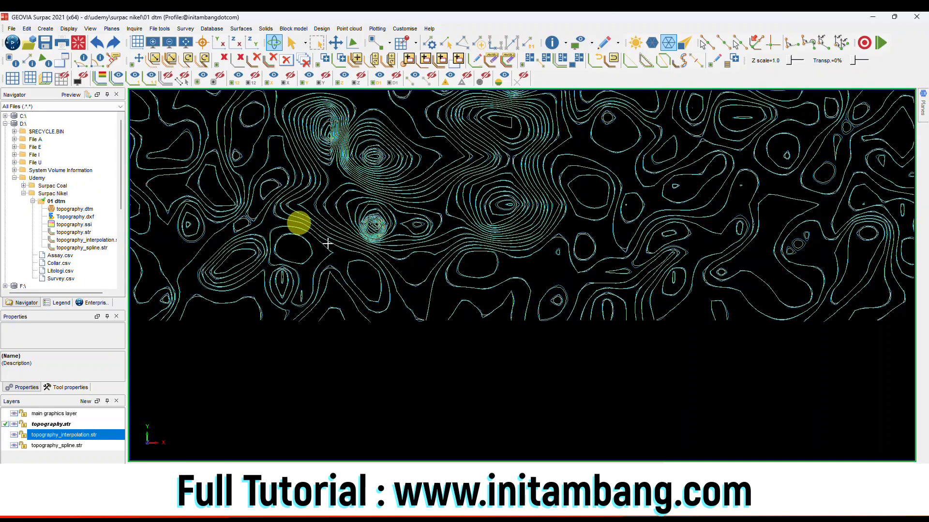
{"action": "scroll", "coordinate": [524, 317], "scroll_direction": "up", "scroll_amount": 2}
{"action": "scroll", "coordinate": [359, 230], "scroll_direction": "up", "scroll_amount": 1}
{"action": "scroll", "coordinate": [359, 231], "scroll_direction": "up", "scroll_amount": 2}
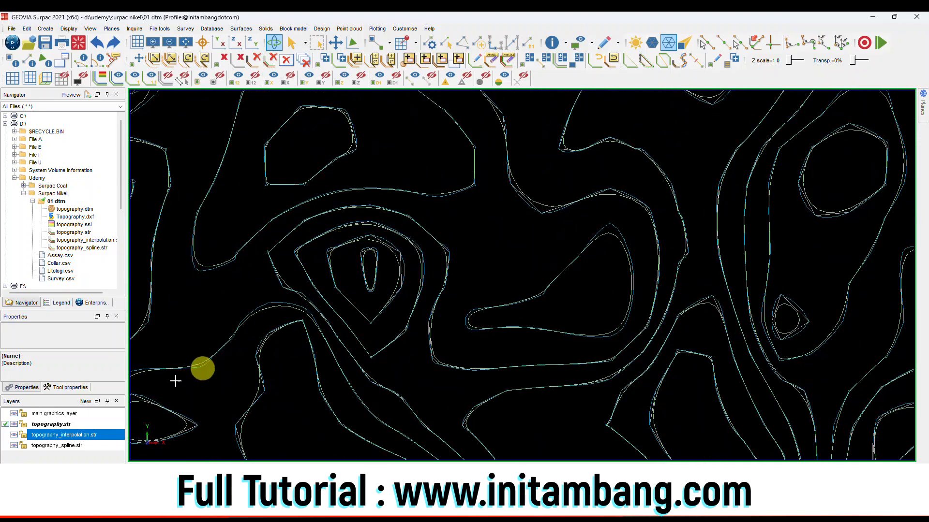
Hide topography.str and toggle the interpolation and spline layers to compare the two smoothed contour sets
{"action": "left_click", "coordinate": [17, 425]}
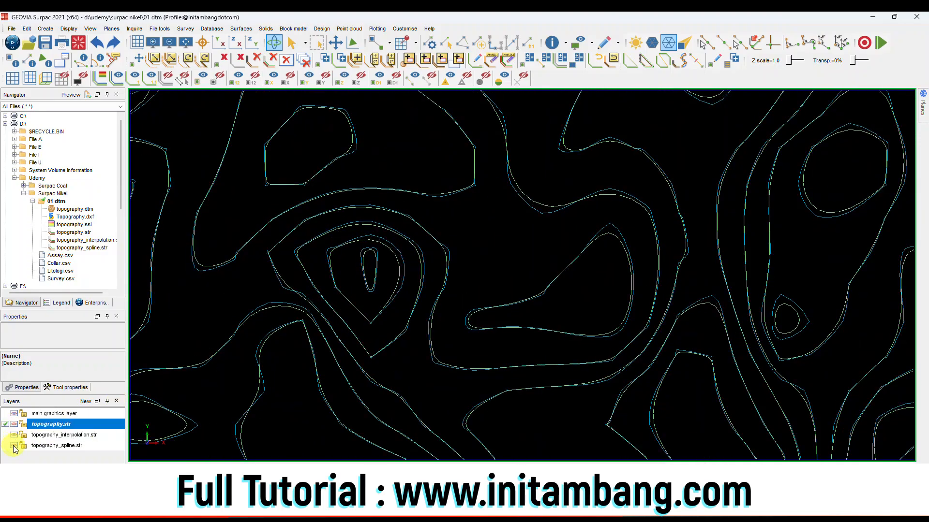
{"action": "left_click", "coordinate": [14, 437]}
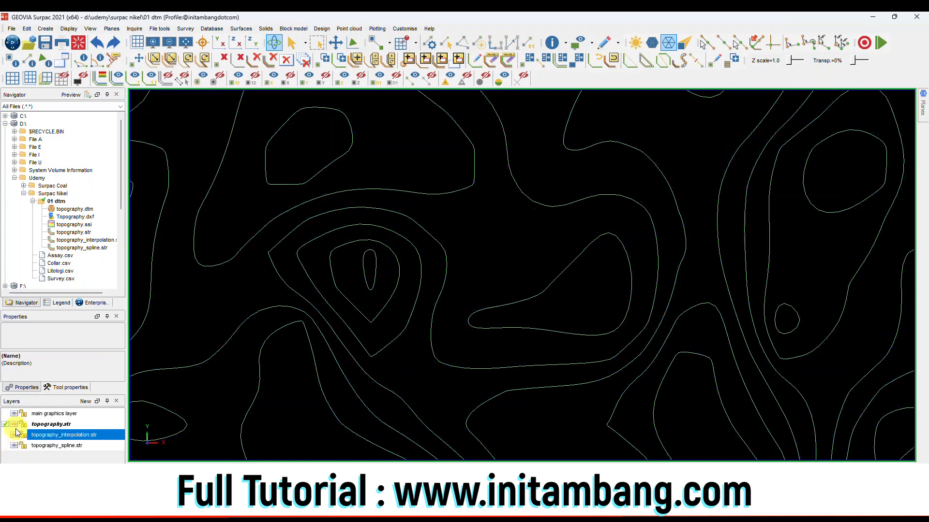
{"action": "left_click", "coordinate": [14, 446]}
{"action": "left_click", "coordinate": [14, 445]}
{"action": "scroll", "coordinate": [522, 299], "scroll_direction": "down", "scroll_amount": 9}
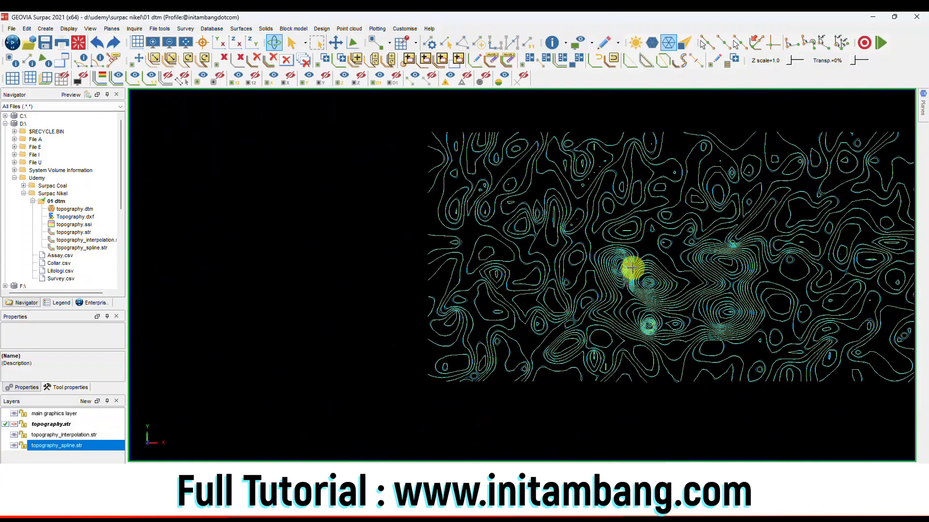
{"action": "middle_click_drag", "start_coordinate": [750, 275], "coordinate": [575, 285]}
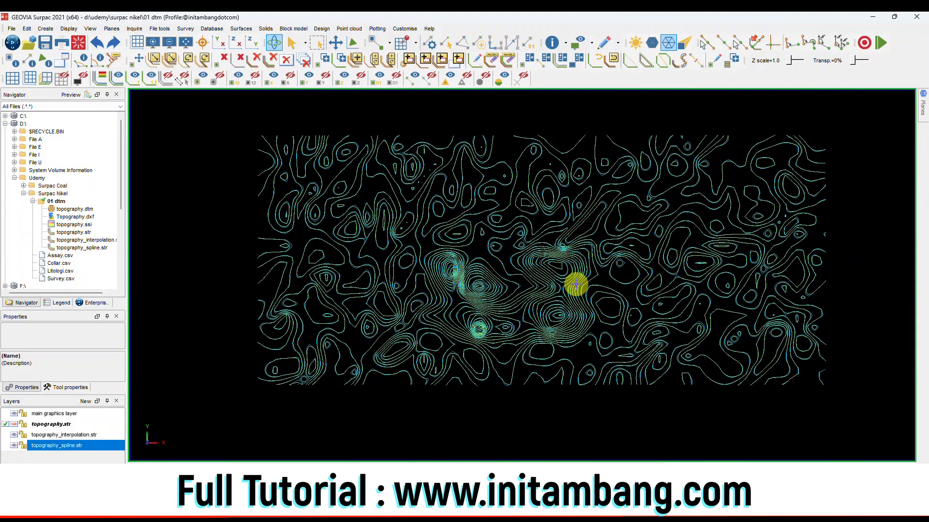
{"action": "scroll", "coordinate": [541, 303], "scroll_direction": "up", "scroll_amount": 2}
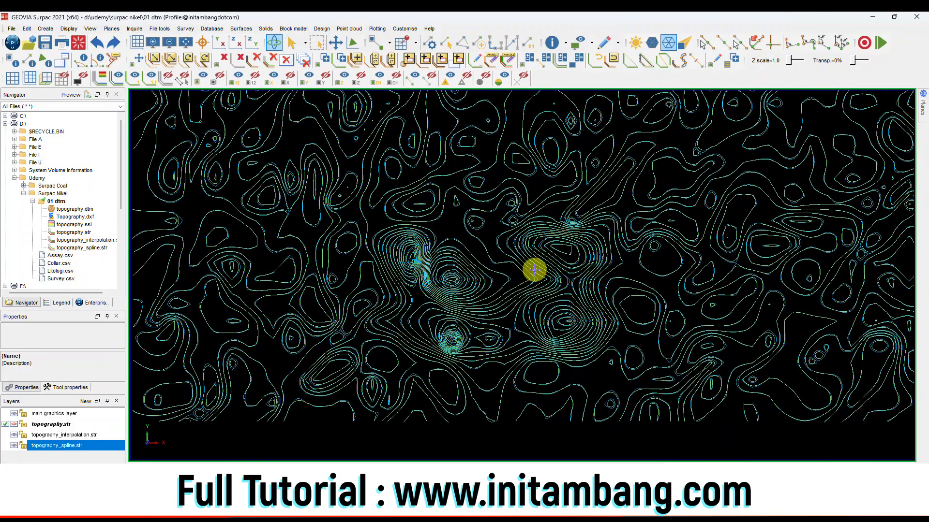
{"action": "middle_click_drag", "start_coordinate": [534, 270], "coordinate": [541, 286]}
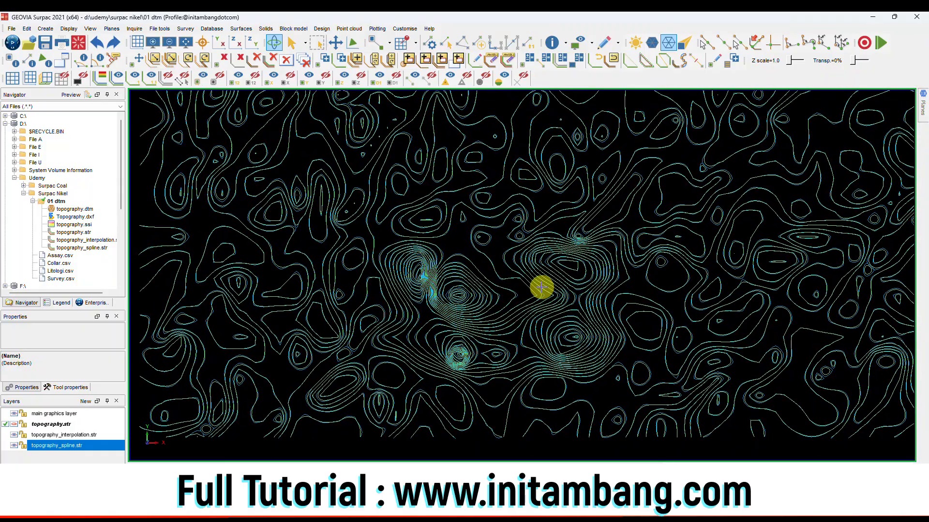
Show topography.str again, hide topography_interpolation.str and topography_spline.str, and examine the shape of the original contours
{"action": "left_click", "coordinate": [14, 425]}
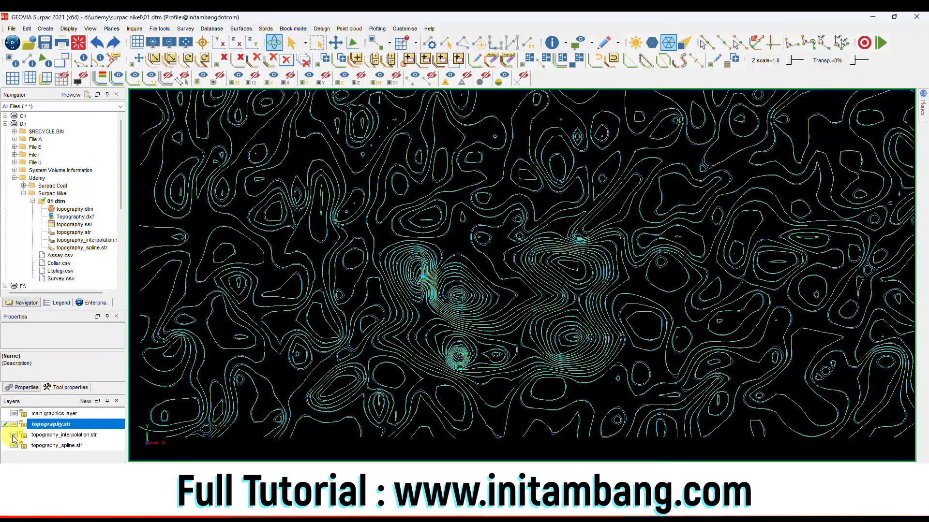
{"action": "left_click", "coordinate": [14, 435]}
{"action": "left_click", "coordinate": [14, 445]}
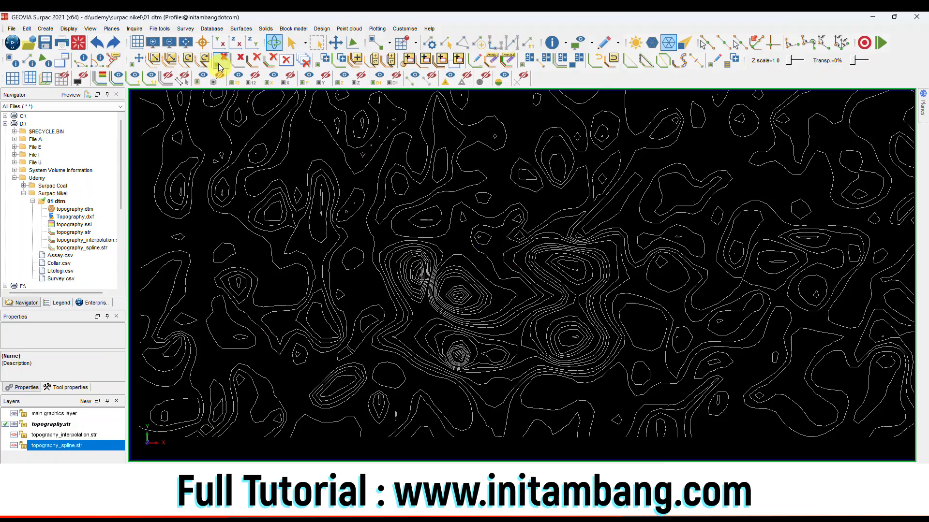
{"action": "left_click", "coordinate": [186, 42]}
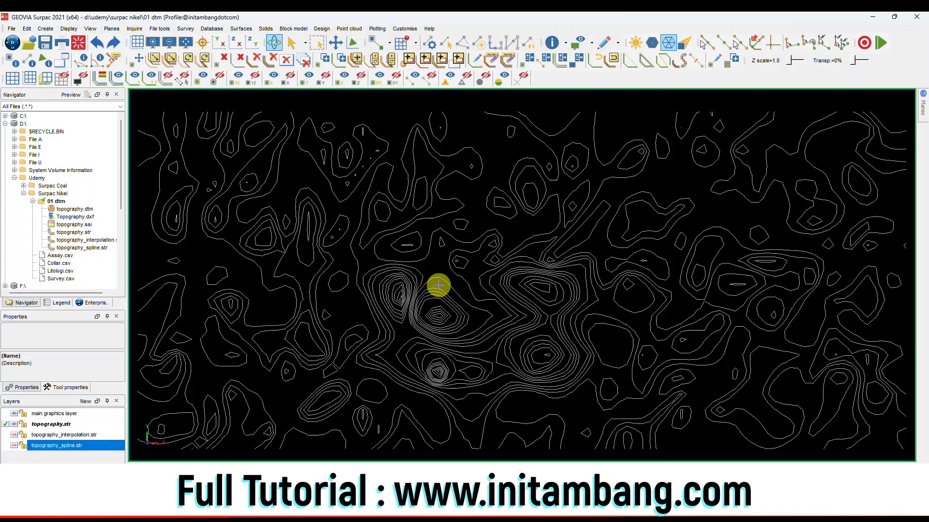
{"action": "scroll", "coordinate": [437, 252], "scroll_direction": "up", "scroll_amount": 2}
{"action": "scroll", "coordinate": [436, 221], "scroll_direction": "up", "scroll_amount": 2}
{"action": "scroll", "coordinate": [438, 166], "scroll_direction": "up", "scroll_amount": 2}
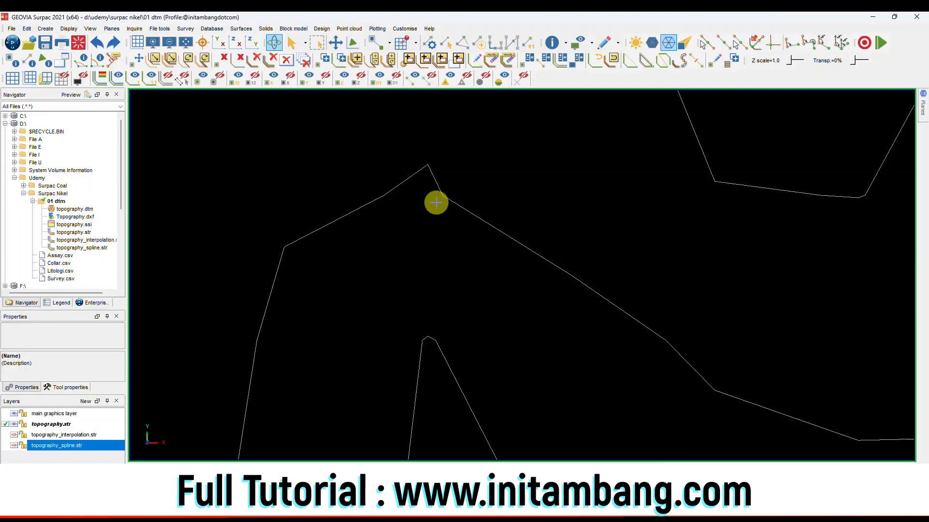
{"action": "scroll", "coordinate": [431, 228], "scroll_direction": "down", "scroll_amount": 5}
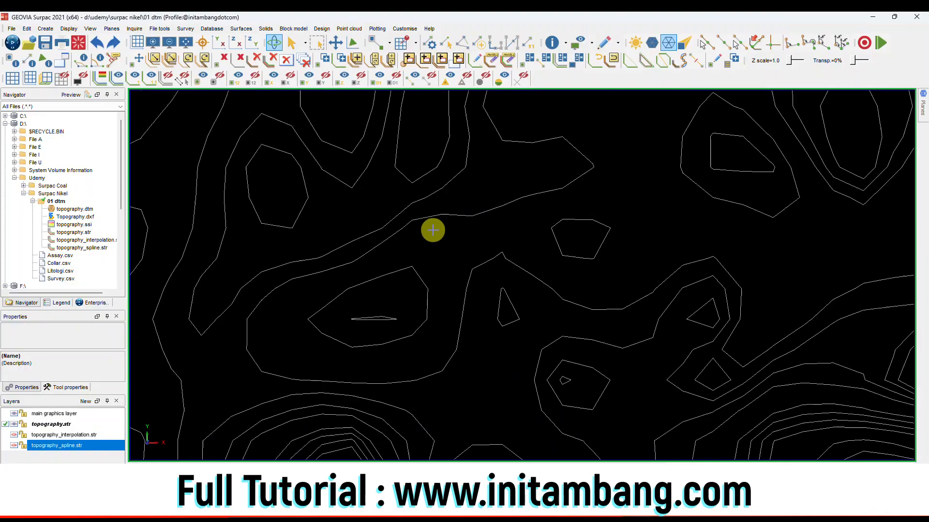
{"action": "scroll", "coordinate": [431, 228], "scroll_direction": "down", "scroll_amount": 3}
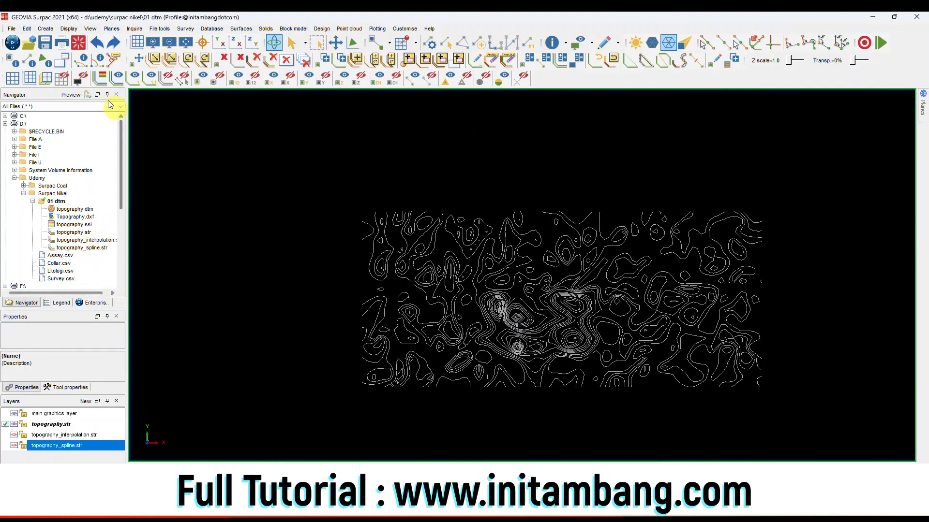
Clear all layers from the graphics, open topography.dtm and display the surface in plan view
{"action": "left_click", "coordinate": [80, 44]}
{"action": "left_click", "coordinate": [71, 209]}
{"action": "right_click", "coordinate": [78, 210]}
{"action": "left_click", "coordinate": [92, 215]}
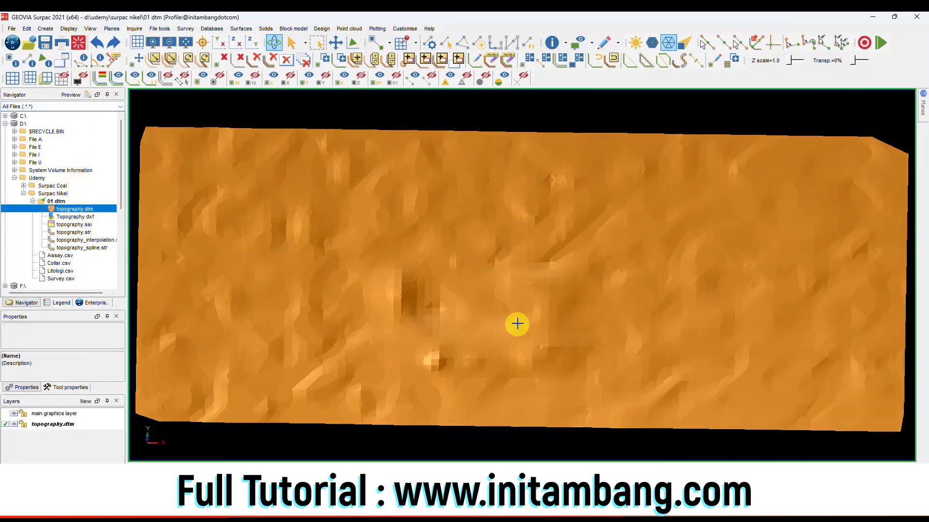
{"action": "mouse_move", "coordinate": [517, 324]}
{"action": "left_mouse_down"}
{"action": "mouse_move", "coordinate": [530, 315]}
{"action": "mouse_move", "coordinate": [524, 319]}
{"action": "left_mouse_up"}
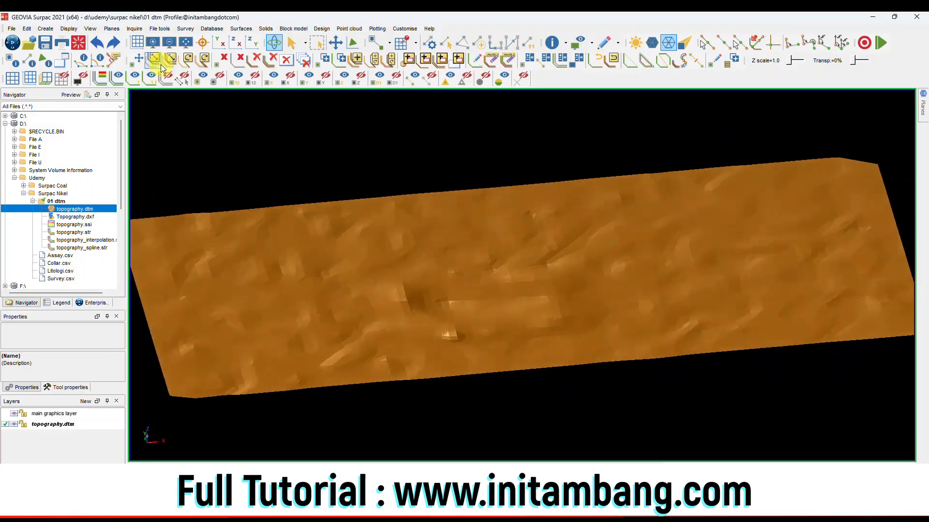
{"action": "left_click", "coordinate": [186, 44]}
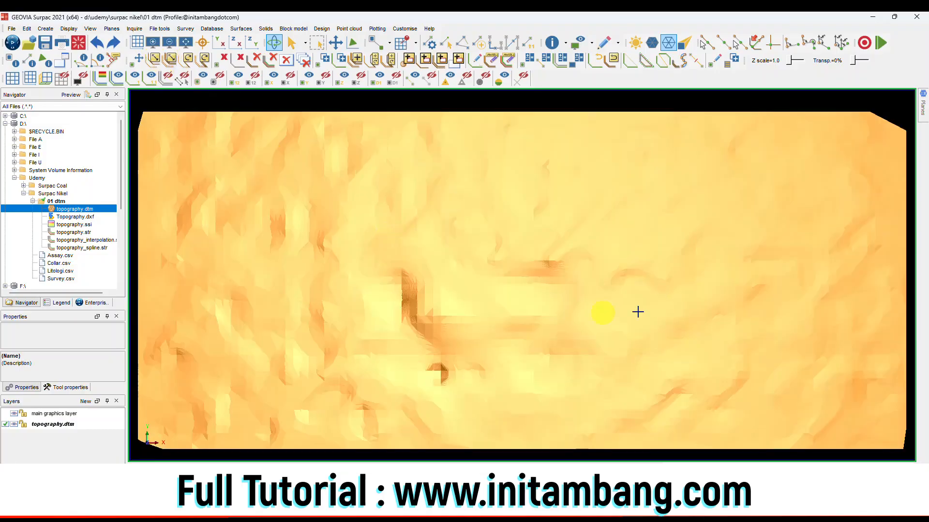
{"action": "scroll", "coordinate": [612, 350], "scroll_direction": "down", "scroll_amount": 1}
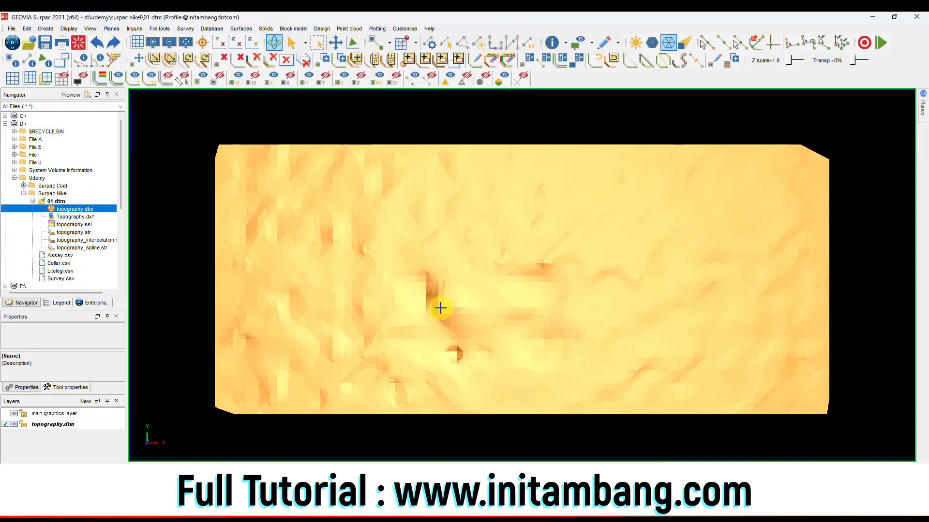
{"action": "left_click", "coordinate": [69, 29]}
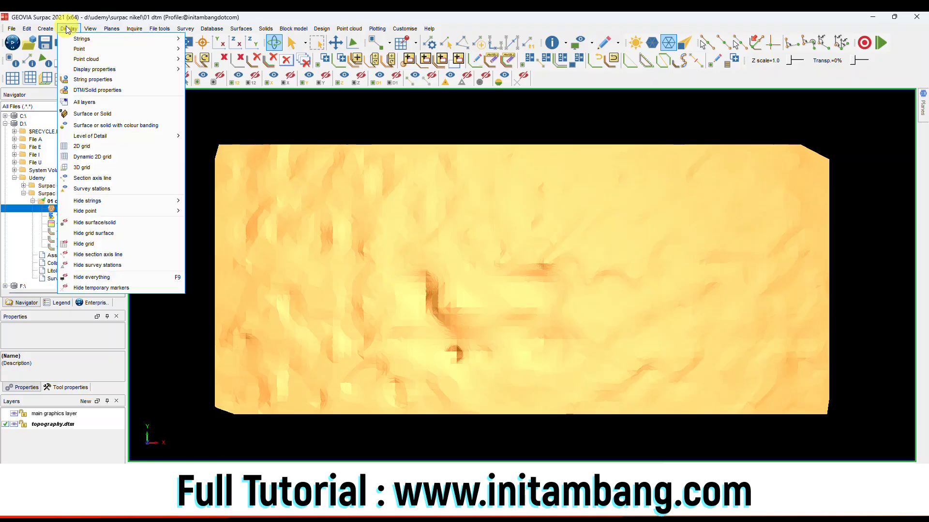
{"action": "left_click", "coordinate": [91, 126]}
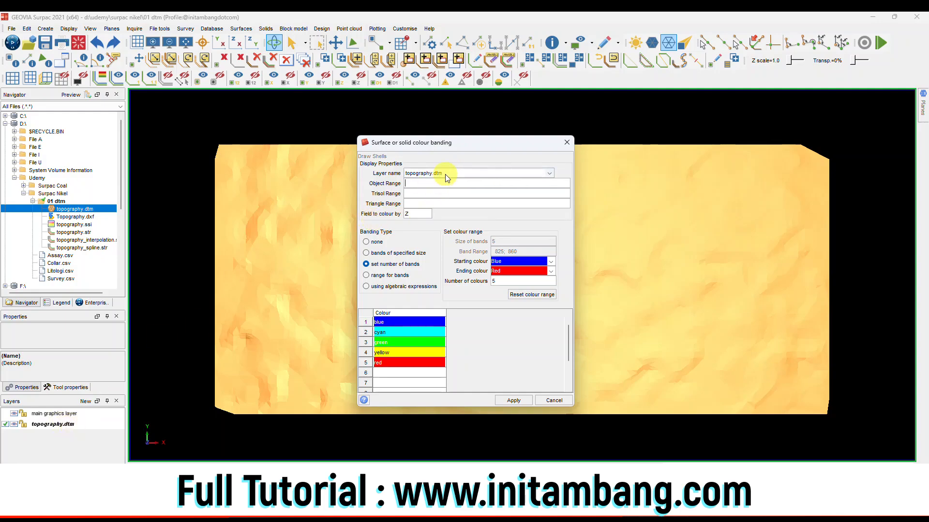
{"action": "left_click", "coordinate": [425, 184]}
{"action": "left_click", "coordinate": [367, 242]}
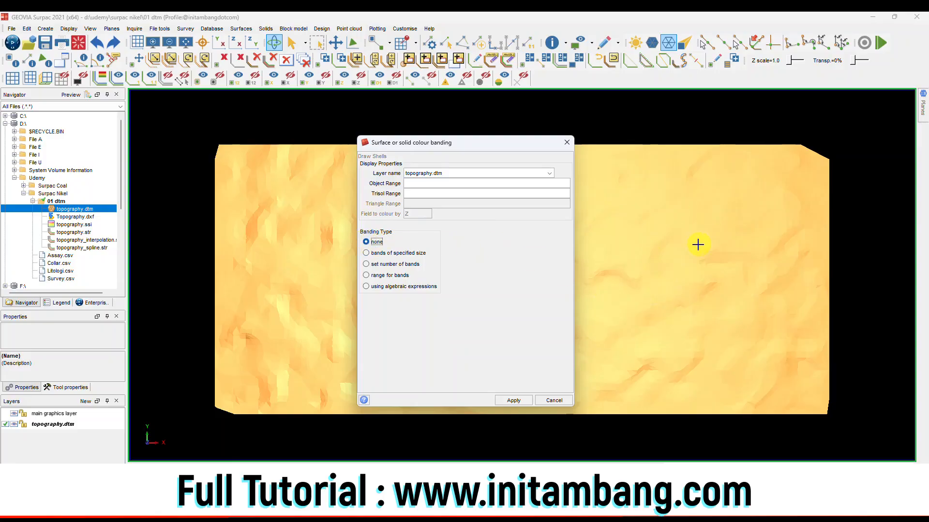
{"action": "left_click", "coordinate": [366, 253]}
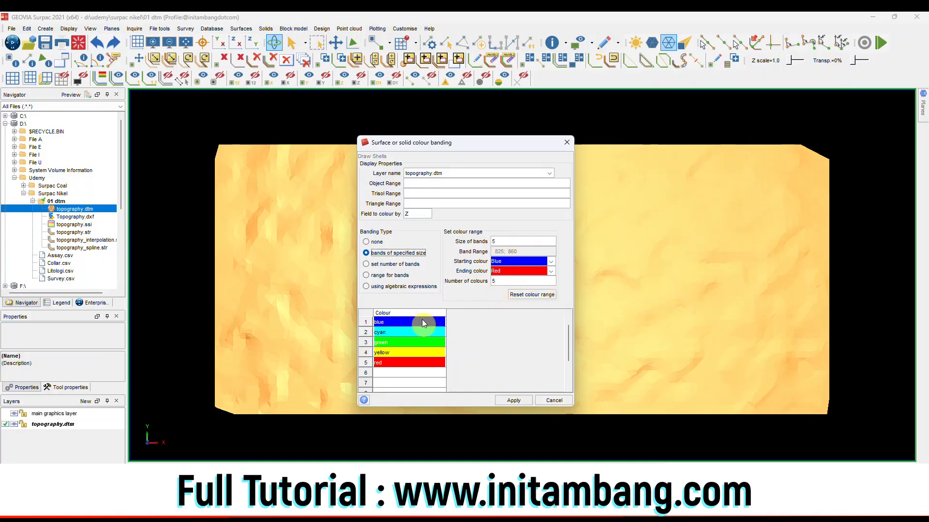
{"action": "left_click", "coordinate": [394, 265]}
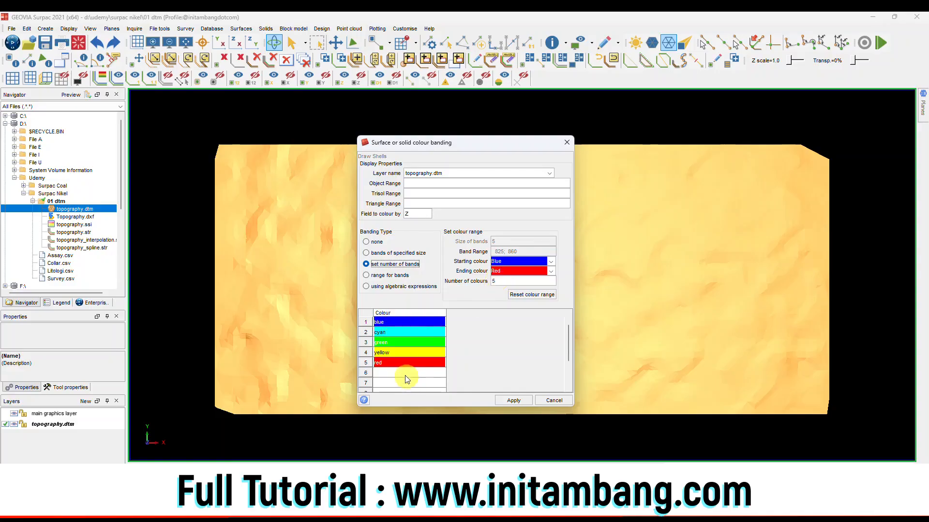
{"action": "left_click", "coordinate": [559, 400]}
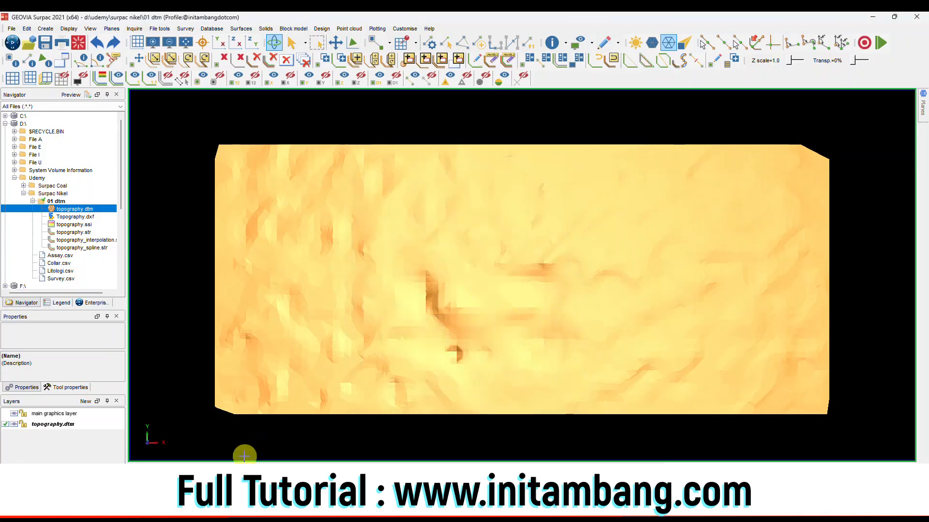
{"action": "left_click", "coordinate": [134, 30]}
{"action": "left_click", "coordinate": [163, 161]}
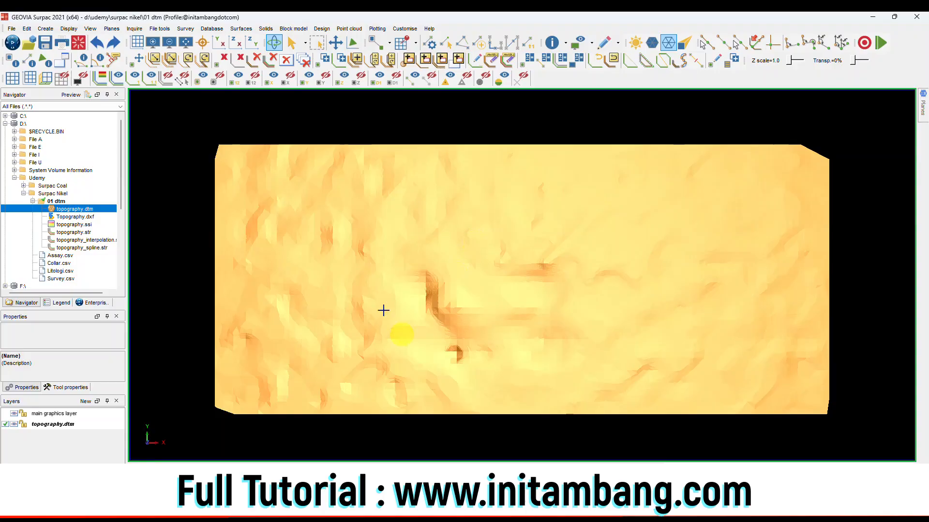
Colour the topography.dtm surface by Z using a set number of bands, with 5 colours from blue to red
{"action": "left_click", "coordinate": [68, 29]}
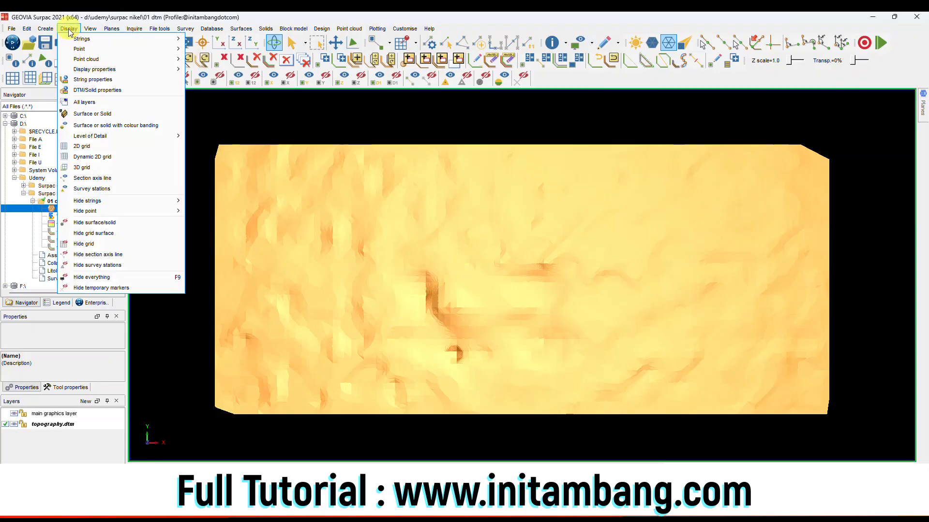
{"action": "left_click", "coordinate": [109, 125]}
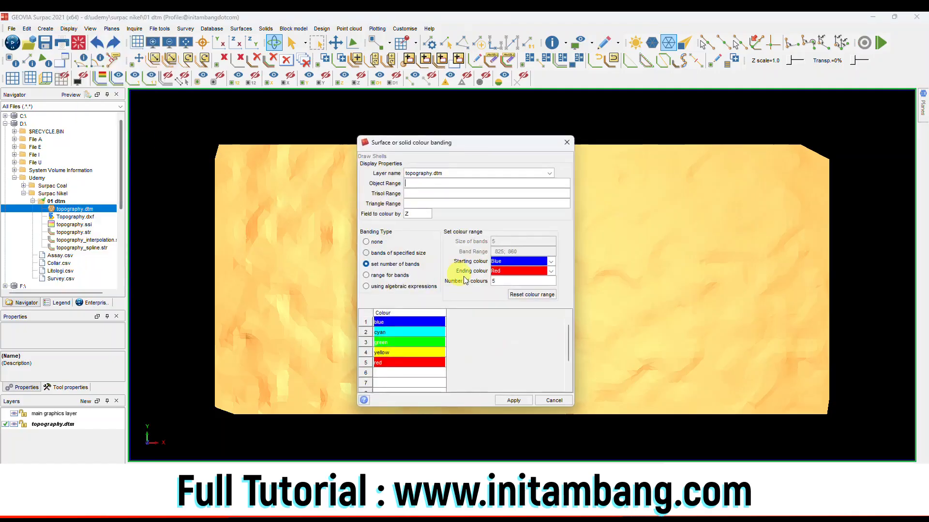
{"action": "left_click", "coordinate": [382, 265]}
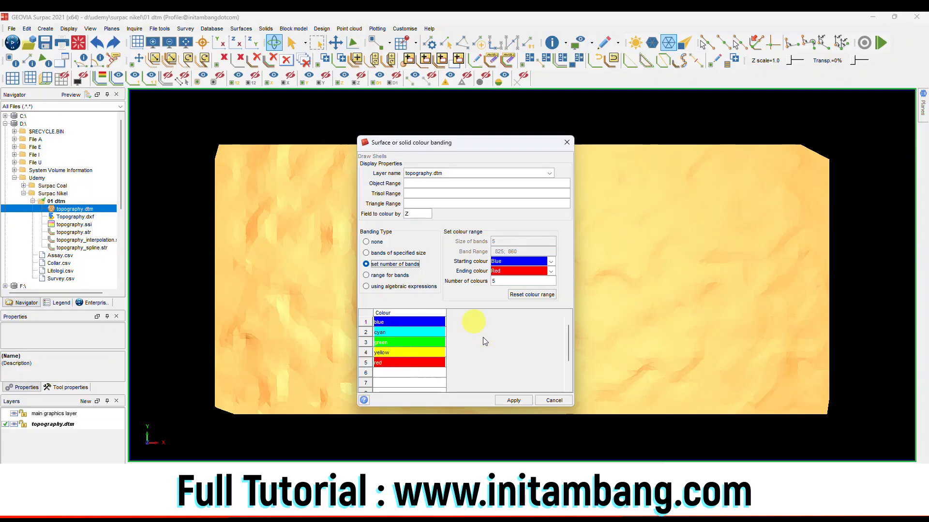
{"action": "left_click", "coordinate": [511, 401]}
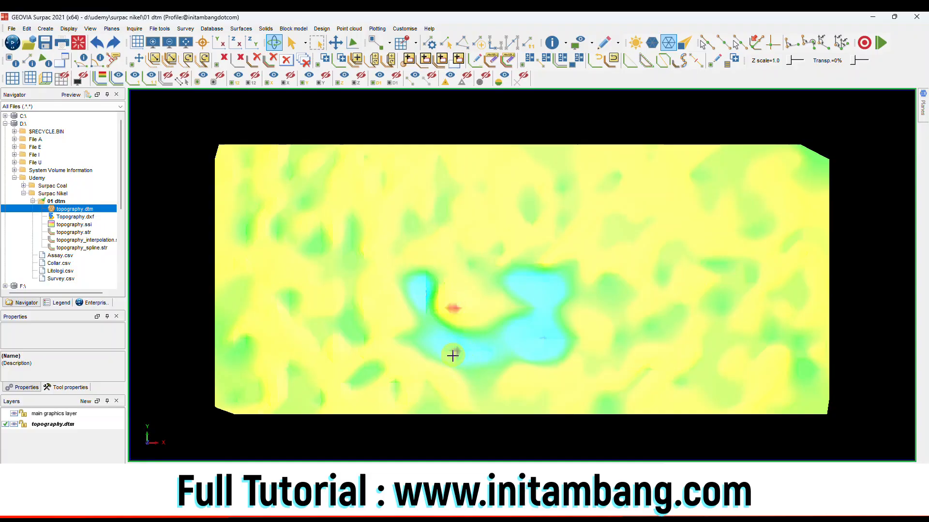
{"action": "scroll", "coordinate": [460, 355], "scroll_direction": "up", "scroll_amount": 5}
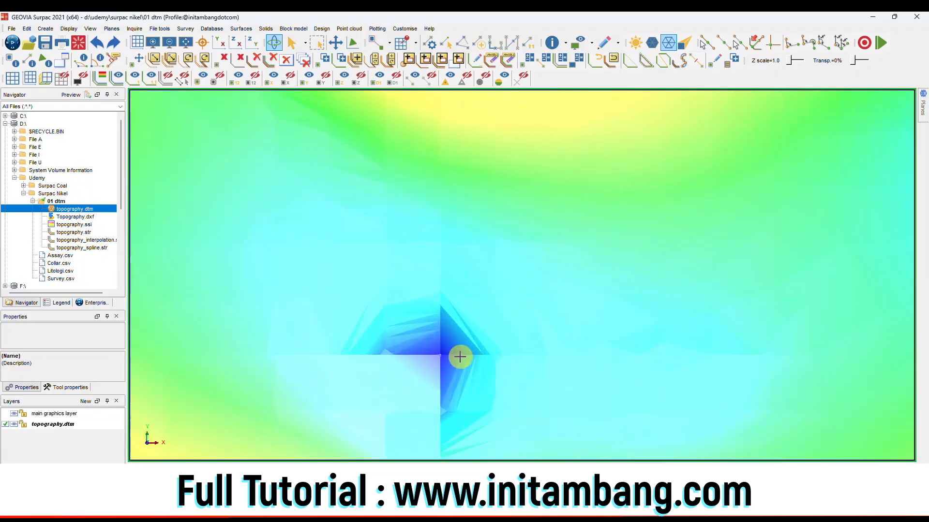
{"action": "scroll", "coordinate": [461, 352], "scroll_direction": "down", "scroll_amount": 4}
{"action": "scroll", "coordinate": [460, 351], "scroll_direction": "down", "scroll_amount": 3}
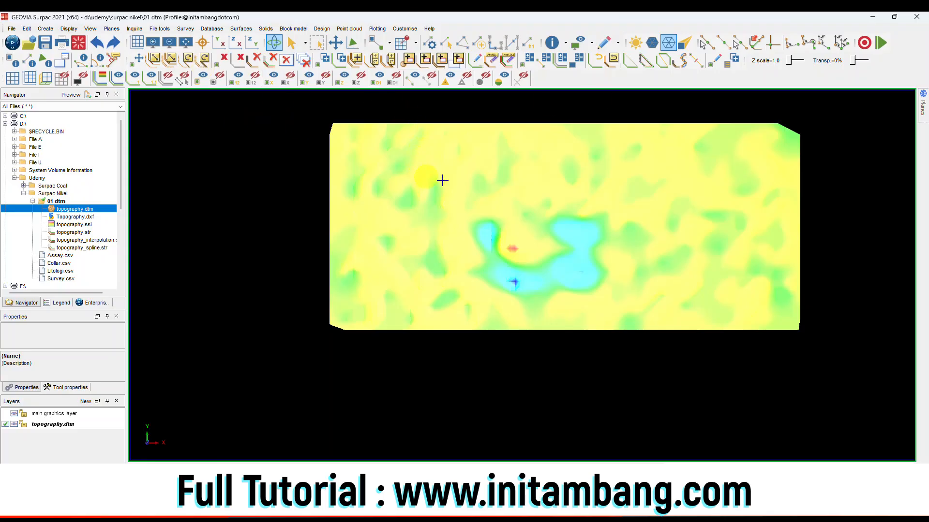
Examine the coloured topography.dtm relief obliquely and in both vertical section views, then return to the full plan view
{"action": "left_click_drag", "start_coordinate": [537, 210], "coordinate": [537, 160]}
{"action": "scroll", "coordinate": [554, 277], "scroll_direction": "up", "scroll_amount": 4}
{"action": "left_click_drag", "start_coordinate": [527, 269], "coordinate": [525, 268]}
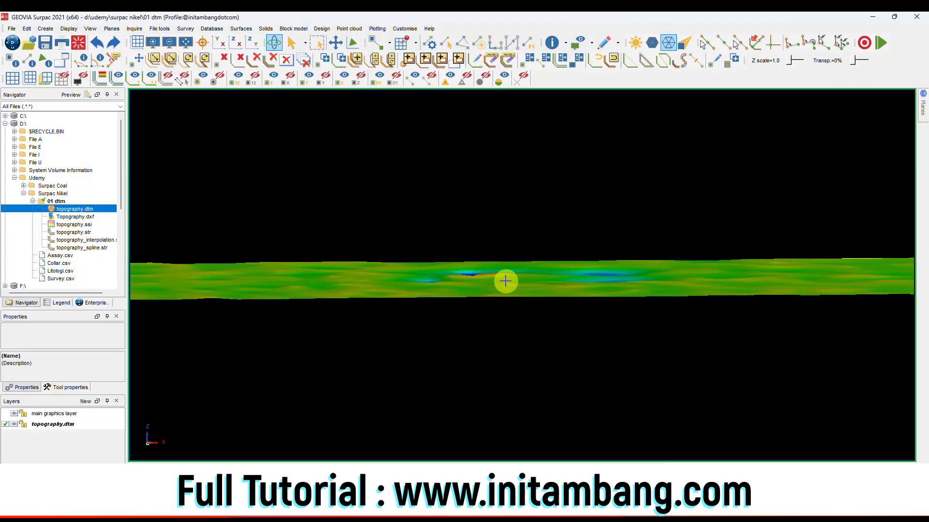
{"action": "left_click", "coordinate": [183, 43]}
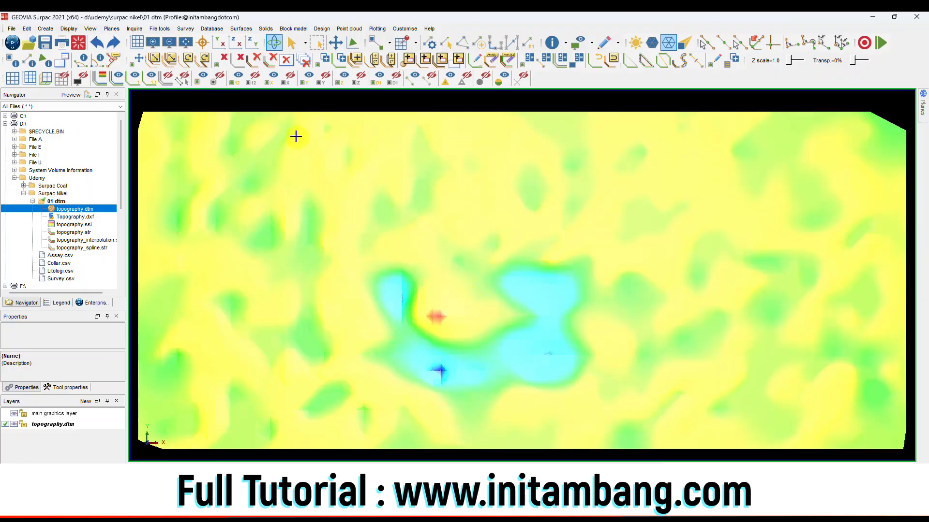
{"action": "left_click", "coordinate": [222, 46]}
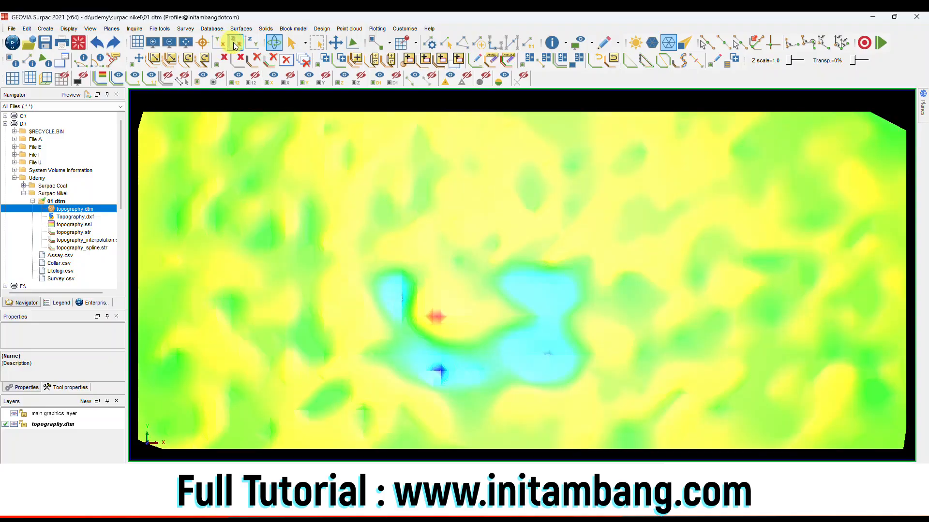
{"action": "left_click", "coordinate": [236, 45]}
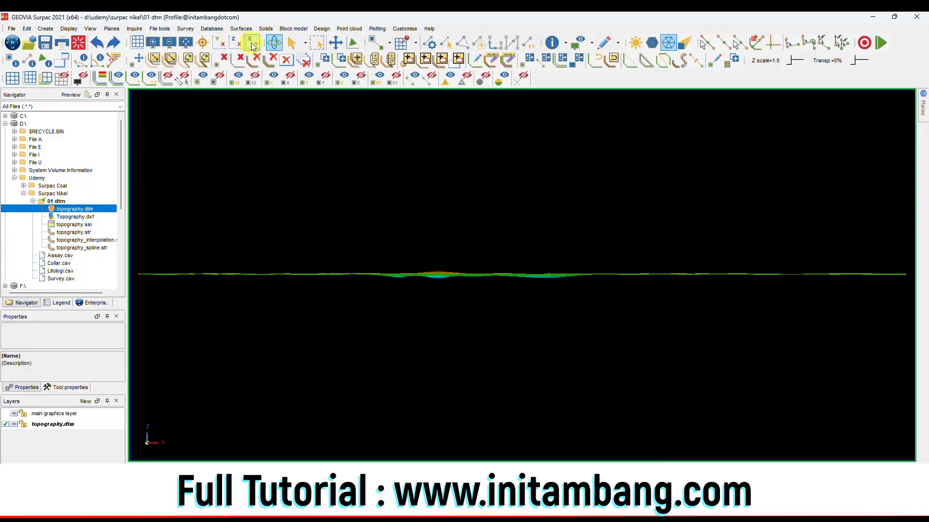
{"action": "left_click", "coordinate": [252, 45]}
{"action": "left_click", "coordinate": [217, 45]}
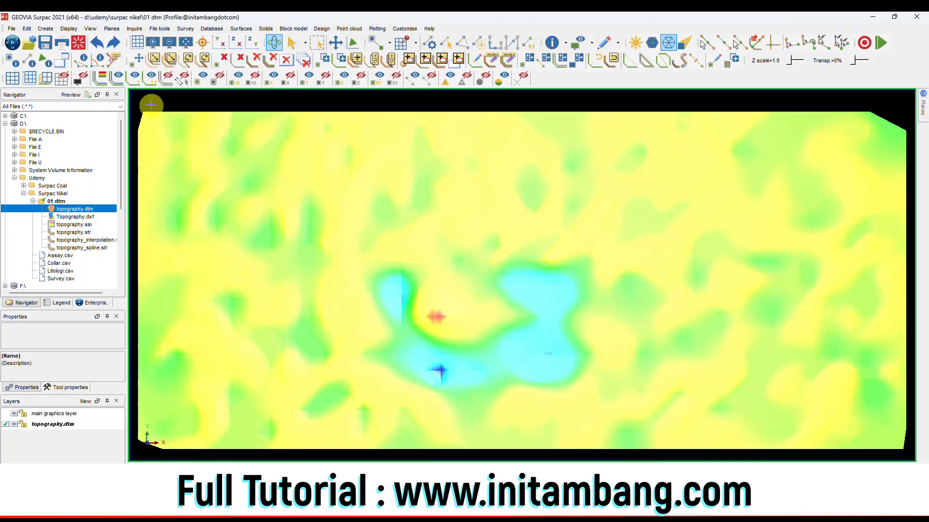
Clear all layers from the graphics and open the topography.str contours
{"action": "left_click", "coordinate": [79, 44]}
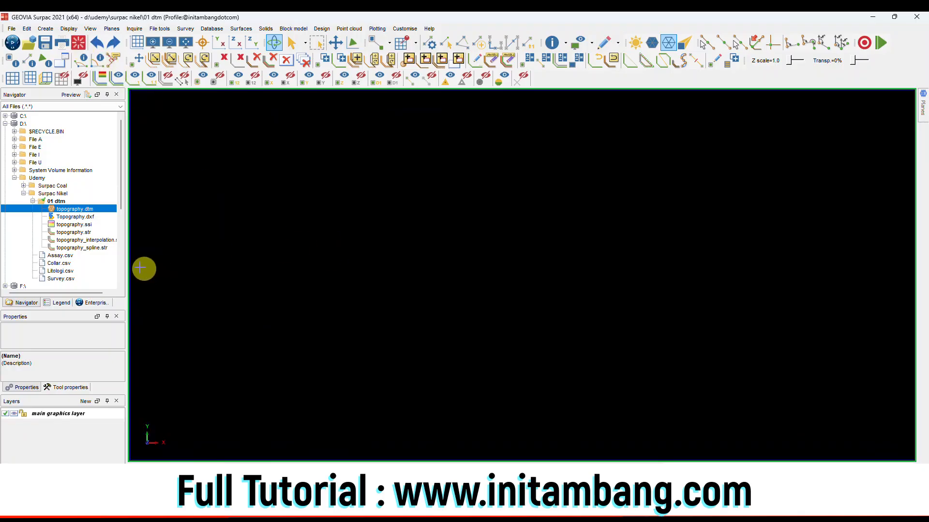
{"action": "left_click", "coordinate": [84, 233]}
{"action": "right_click", "coordinate": [85, 233]}
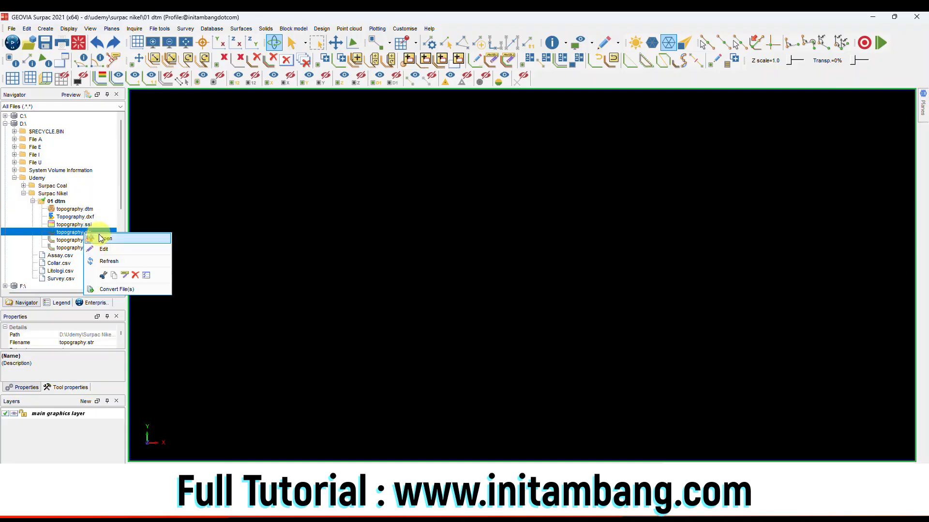
{"action": "left_click", "coordinate": [99, 236]}
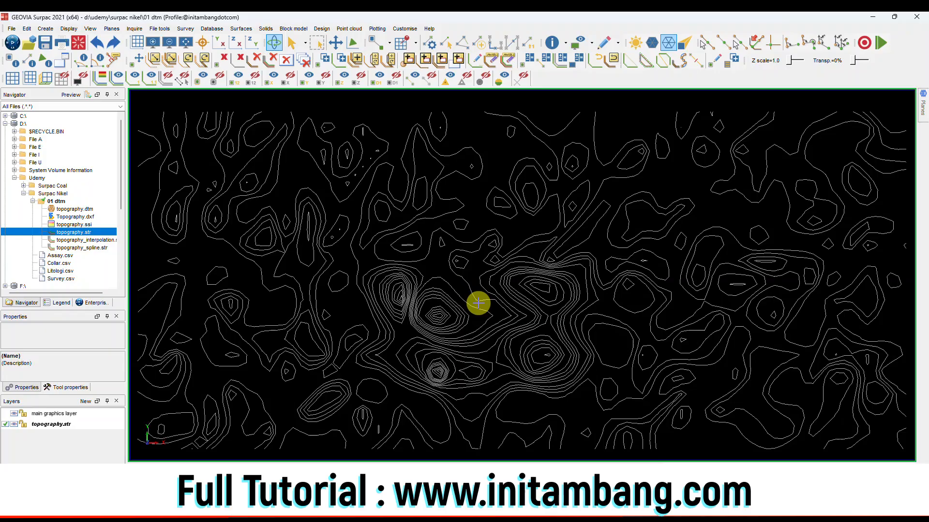
Start drawing point attributes for the topography.str layer with z as the description field
{"action": "left_click", "coordinate": [27, 29]}
{"action": "mouse_move", "coordinate": [52, 62]}
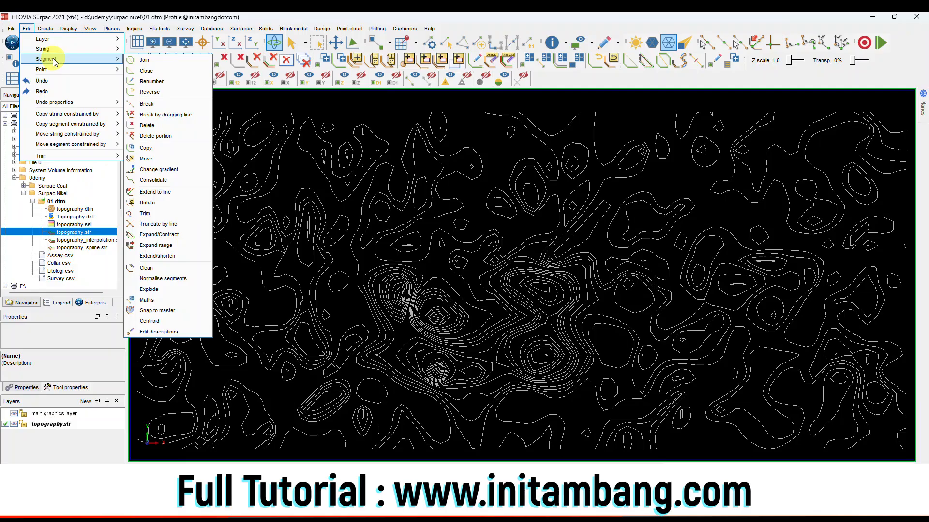
{"action": "mouse_move", "coordinate": [69, 29]}
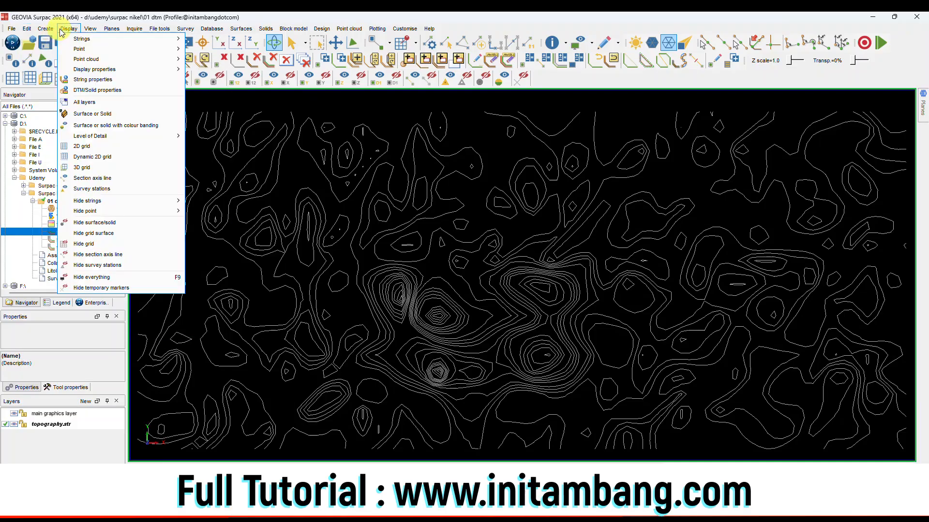
{"action": "mouse_move", "coordinate": [121, 48]}
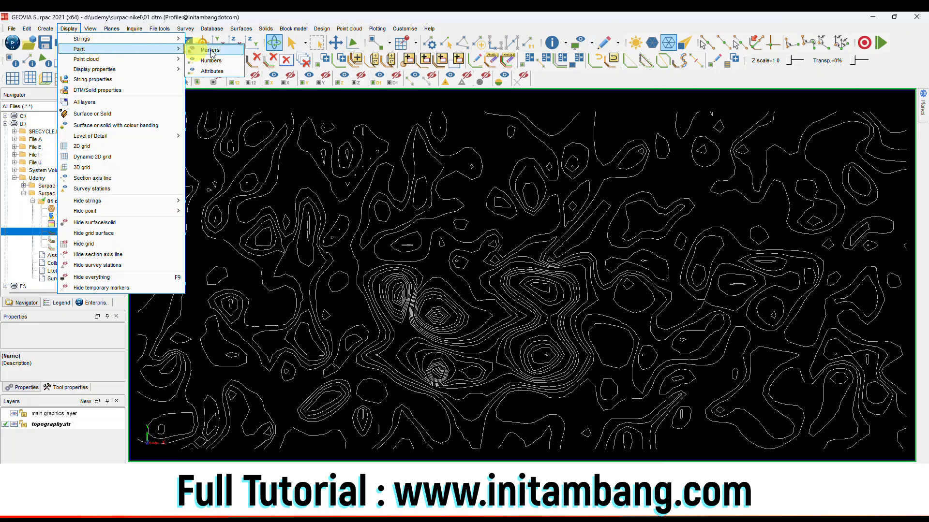
{"action": "left_click", "coordinate": [222, 75]}
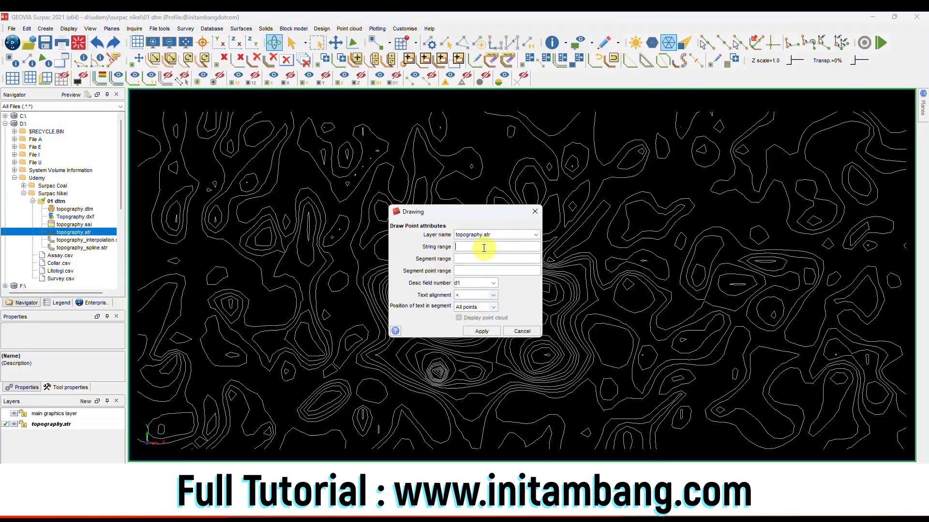
{"action": "left_click", "coordinate": [469, 249]}
{"action": "left_click", "coordinate": [493, 284]}
{"action": "left_click", "coordinate": [477, 317]}
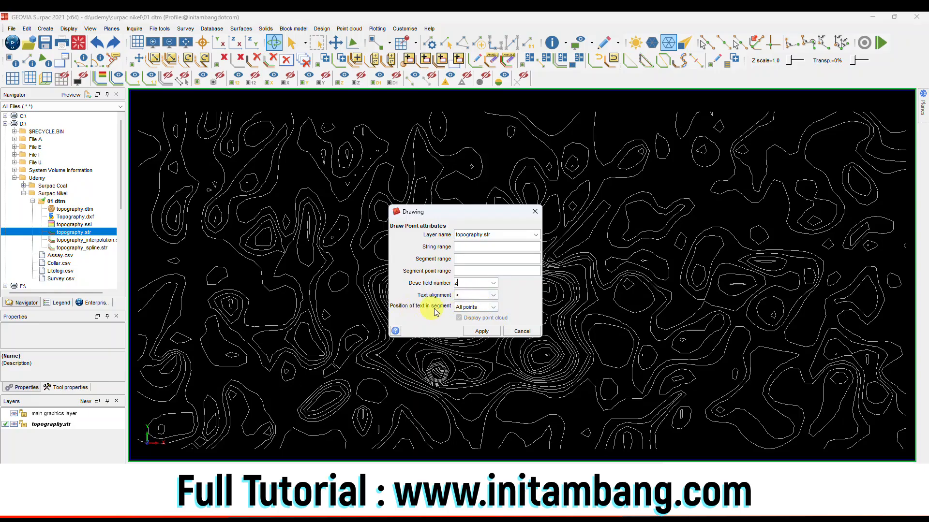
Set the position of text in segment to Centroid and draw the elevation labels on the contours
{"action": "left_click", "coordinate": [488, 311]}
{"action": "left_click", "coordinate": [489, 319]}
{"action": "left_click", "coordinate": [492, 308]}
{"action": "left_click", "coordinate": [477, 313]}
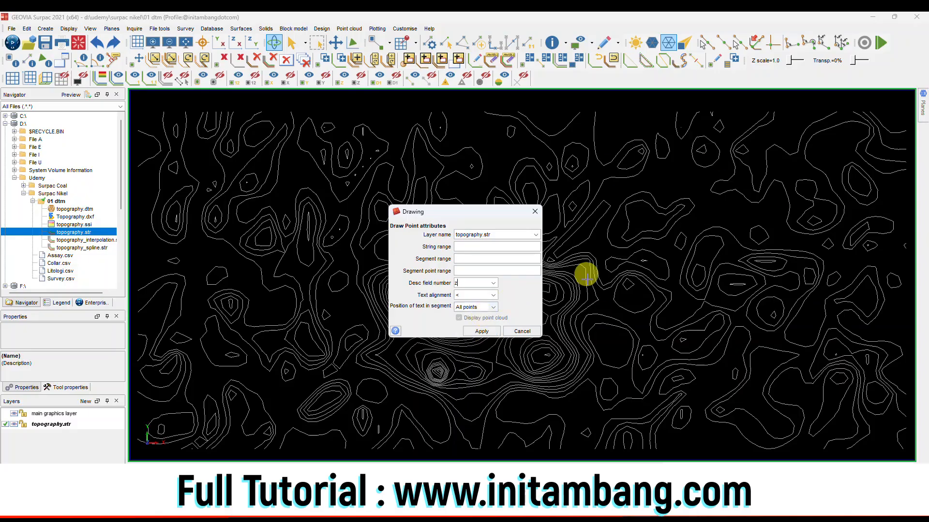
{"action": "left_click", "coordinate": [491, 308]}
{"action": "left_click", "coordinate": [479, 325]}
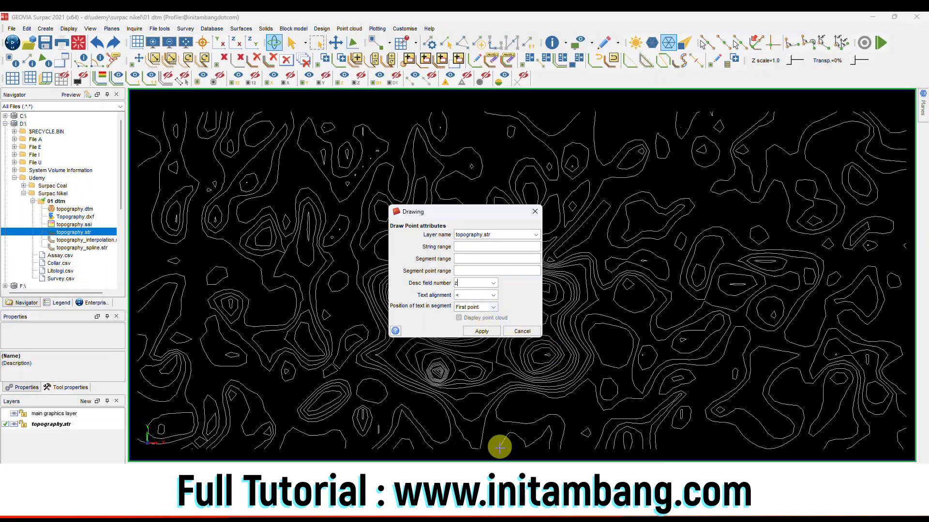
{"action": "left_click", "coordinate": [494, 307]}
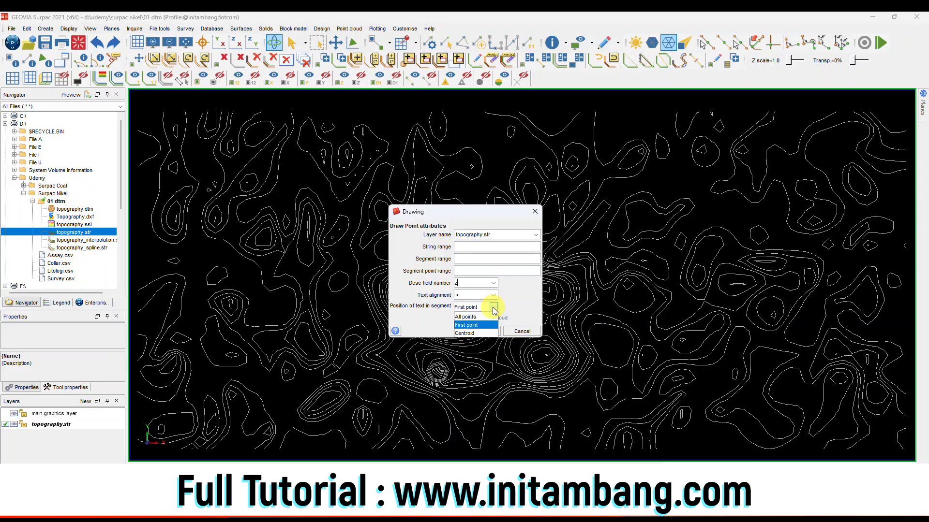
{"action": "left_click", "coordinate": [475, 318]}
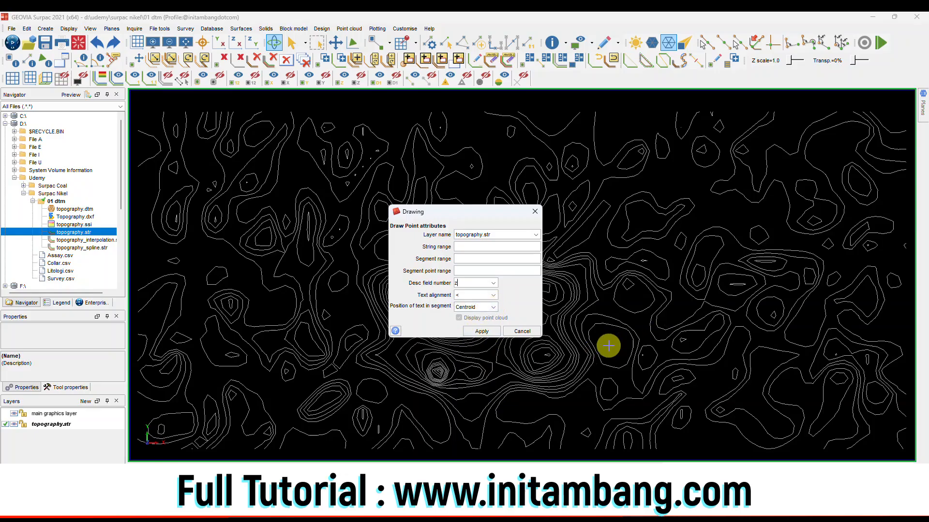
{"action": "left_click", "coordinate": [481, 332]}
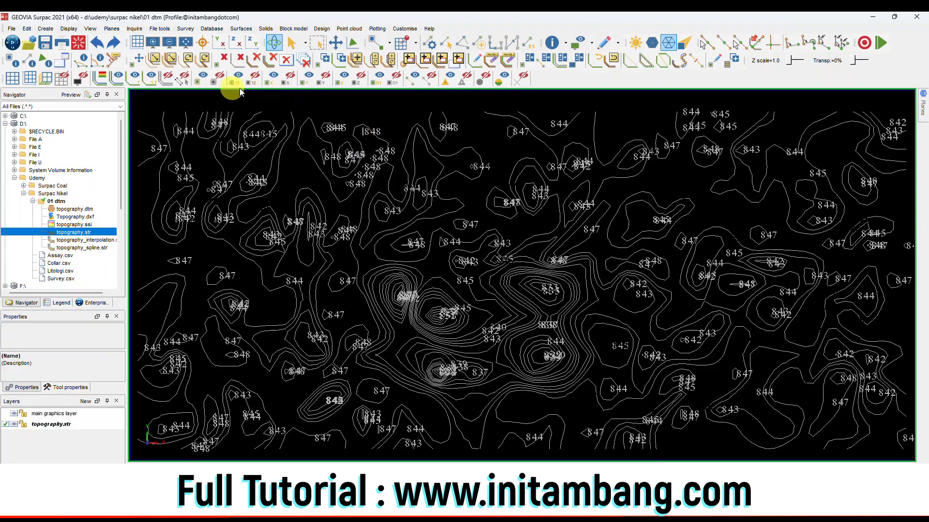
Erase the point attribute labels at all points of the topography.str layer
{"action": "left_click", "coordinate": [359, 80]}
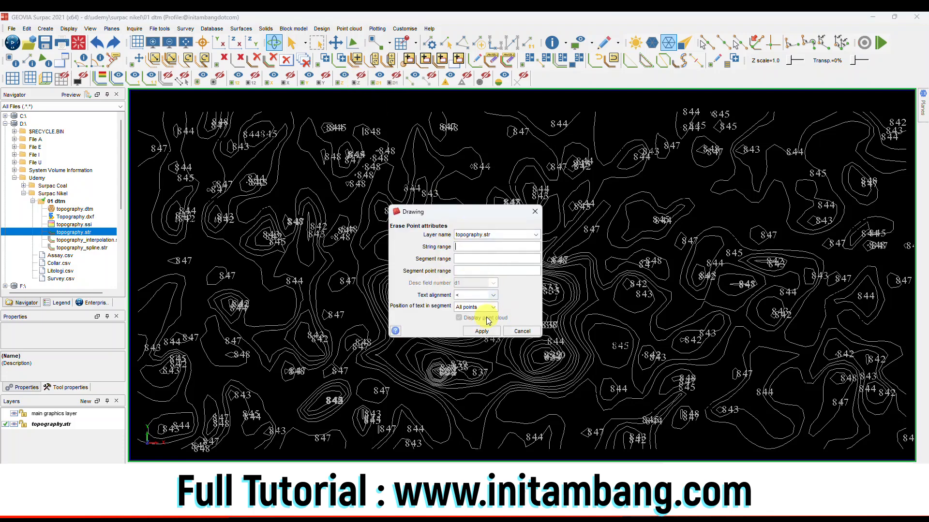
{"action": "left_click", "coordinate": [482, 331]}
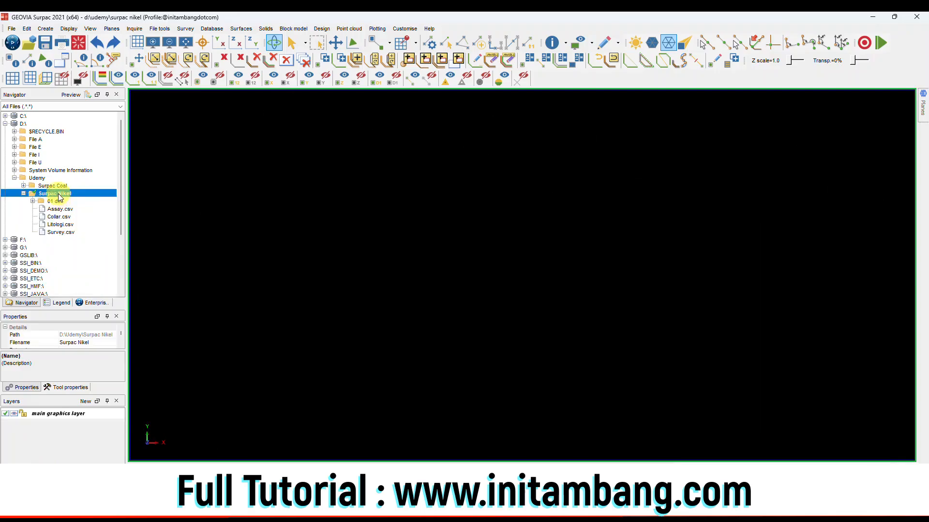
Create a folder named 02 database inside Surpac Nikel and set it as the work directory
{"action": "right_click", "coordinate": [57, 194]}
{"action": "left_click", "coordinate": [81, 221]}
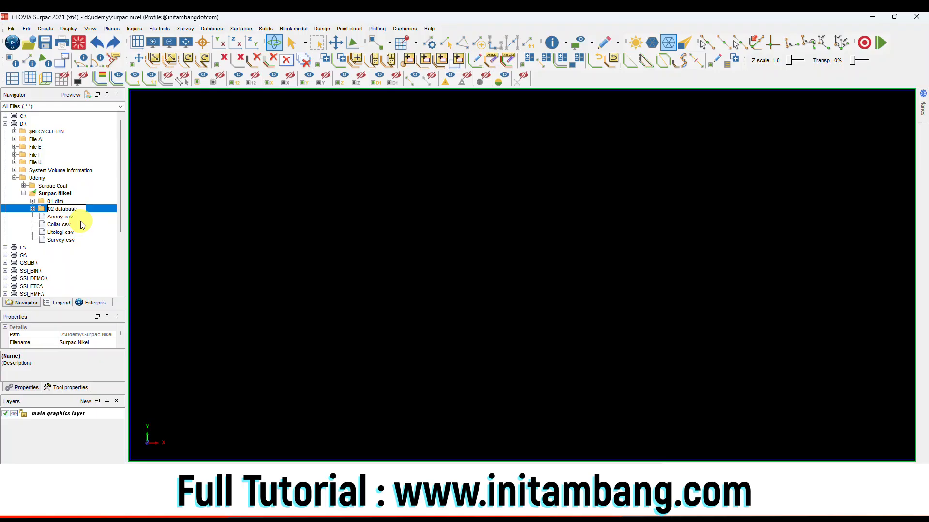
{"action": "key", "text": "Return"}
{"action": "left_click", "coordinate": [68, 209]}
{"action": "right_click", "coordinate": [68, 209]}
{"action": "left_click", "coordinate": [74, 216]}
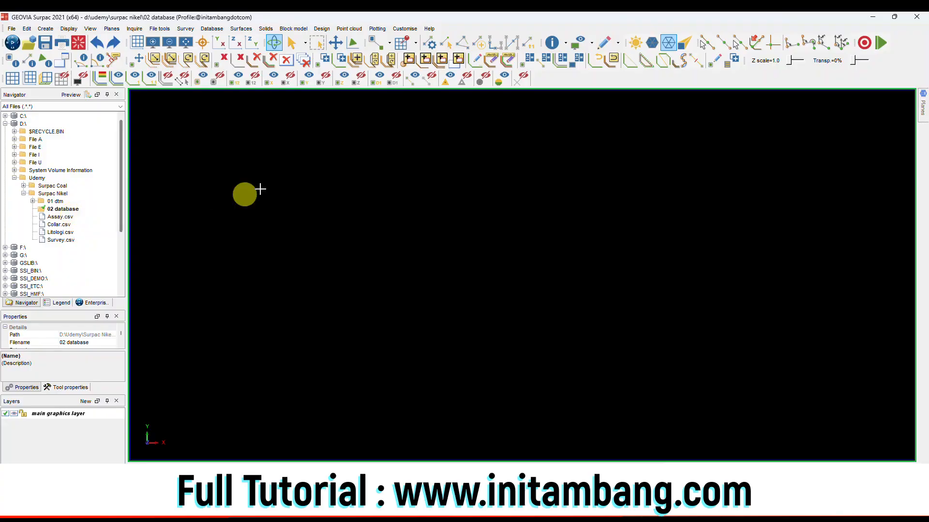
Open the assay table of the geological database without further constraints and look through its records
{"action": "left_click", "coordinate": [223, 31]}
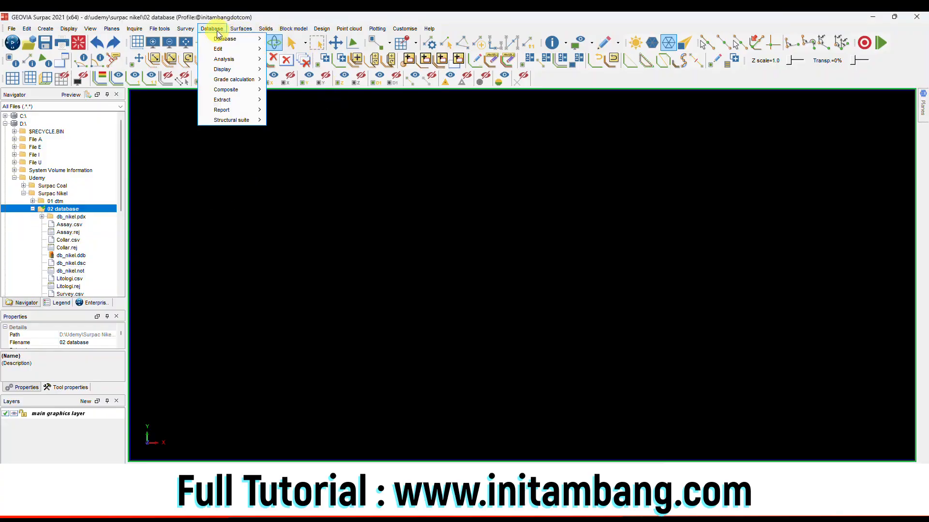
{"action": "mouse_move", "coordinate": [219, 40]}
{"action": "left_click", "coordinate": [292, 47]}
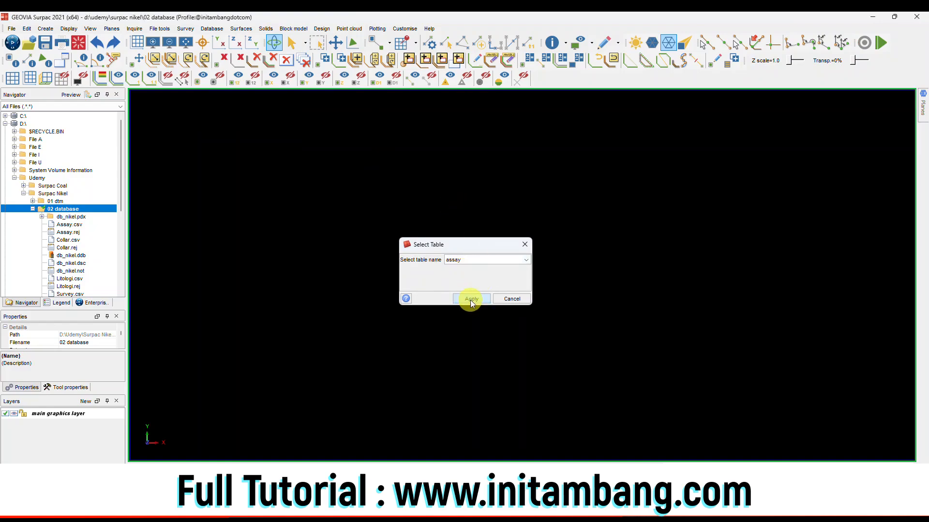
{"action": "left_click", "coordinate": [471, 299]}
{"action": "left_click", "coordinate": [516, 324]}
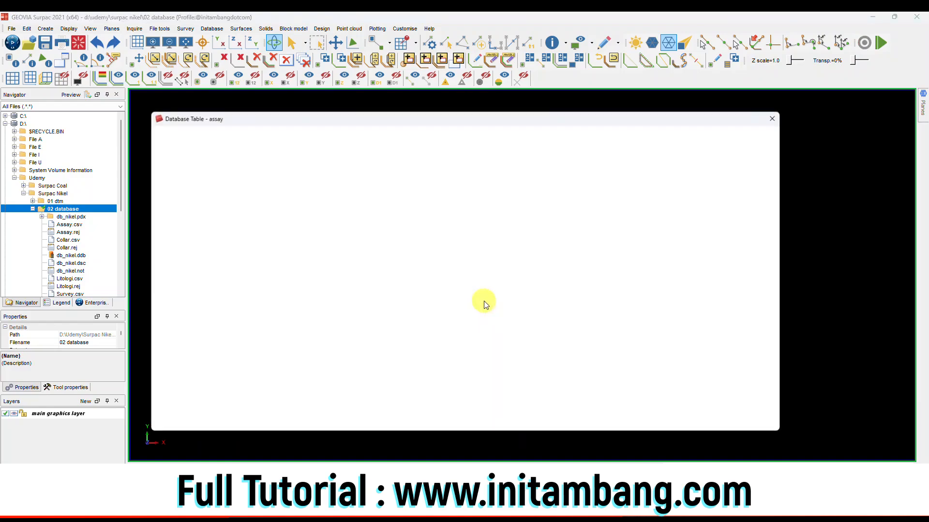
{"action": "scroll", "coordinate": [683, 208], "scroll_direction": "down", "scroll_amount": 5}
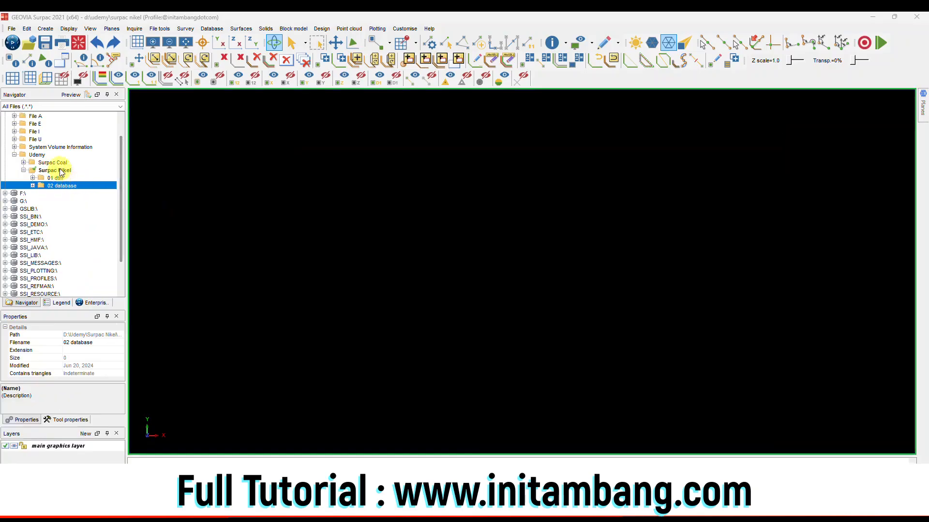
Create a folder named 03 bor geologi inside Surpac Nikel and set it as the work directory
{"action": "left_click", "coordinate": [61, 172]}
{"action": "right_click", "coordinate": [61, 172]}
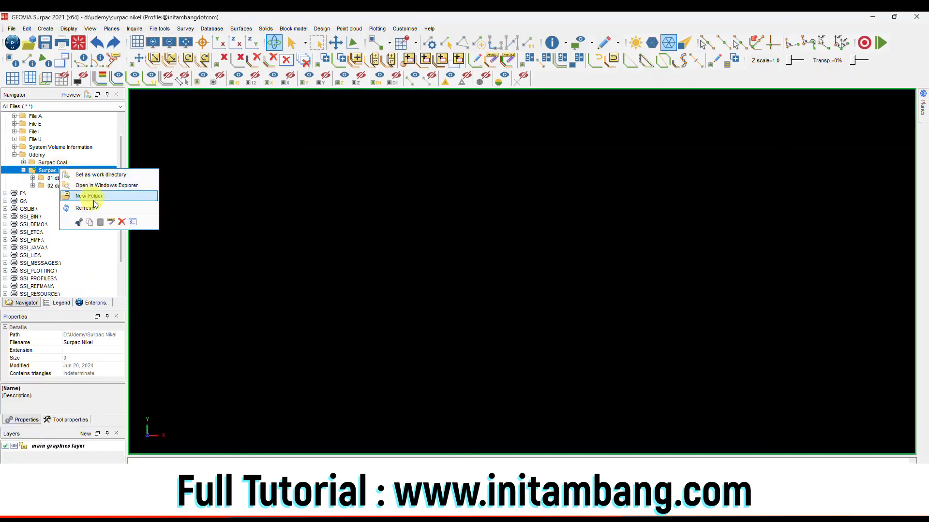
{"action": "left_click", "coordinate": [95, 199]}
{"action": "type", "text": "0"}
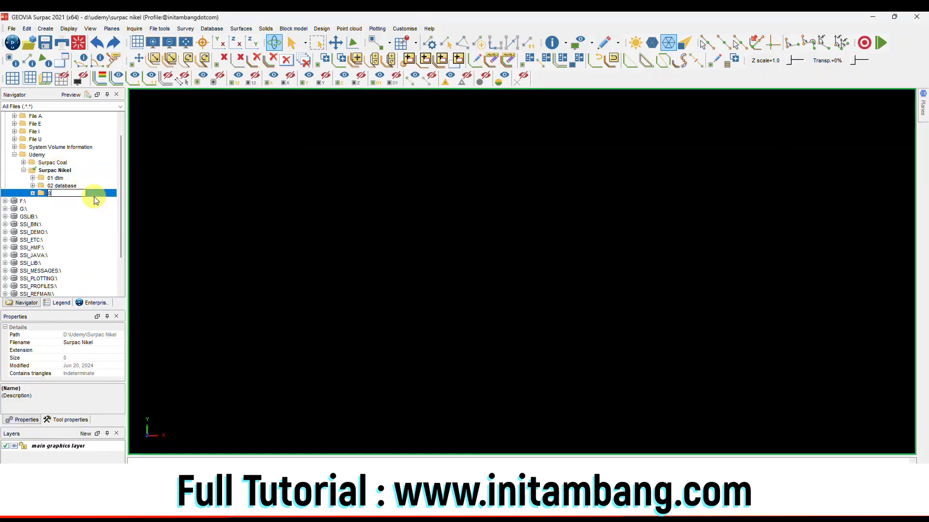
{"action": "type", "text": "3 bor geologi"}
{"action": "key", "text": "Return"}
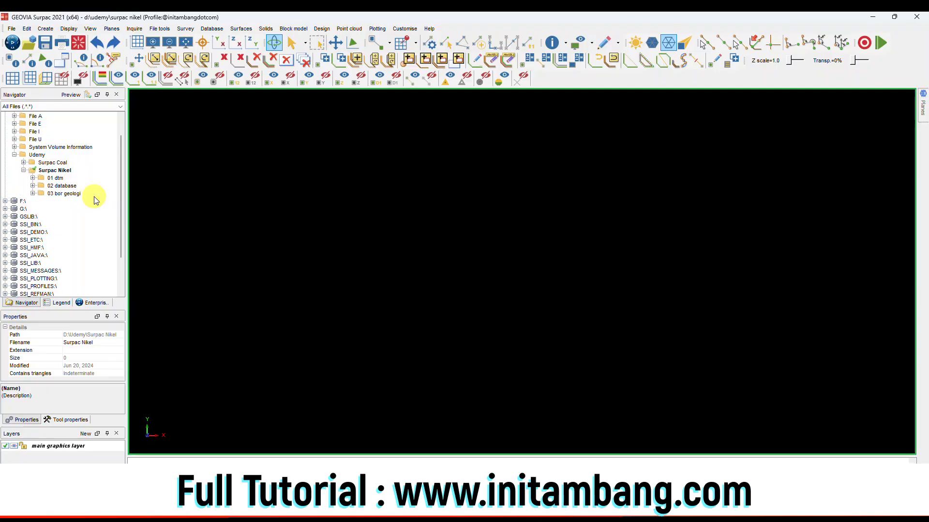
{"action": "left_click", "coordinate": [72, 193]}
{"action": "right_click", "coordinate": [73, 194]}
{"action": "left_click", "coordinate": [102, 201]}
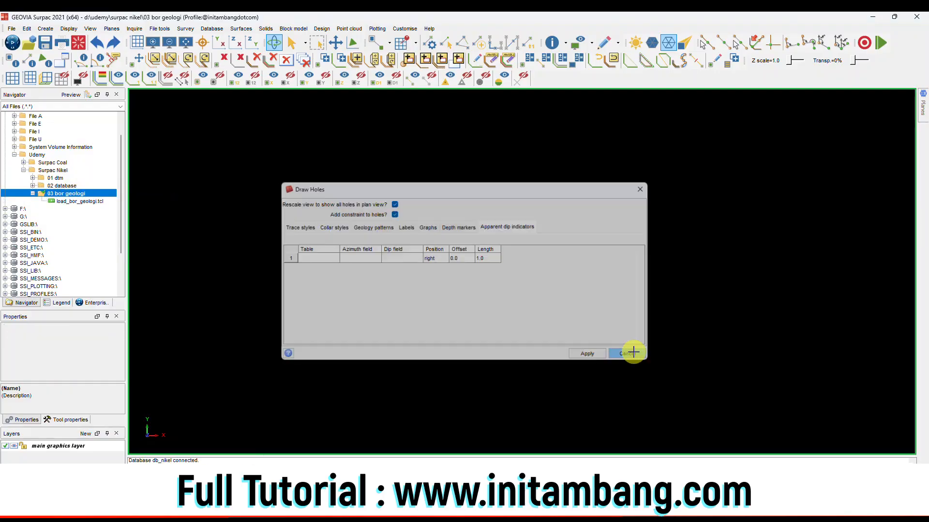
Cancel the Draw Holes form and run the load_bor_geologi.tcl macro to display the drillholes
{"action": "left_click", "coordinate": [631, 353]}
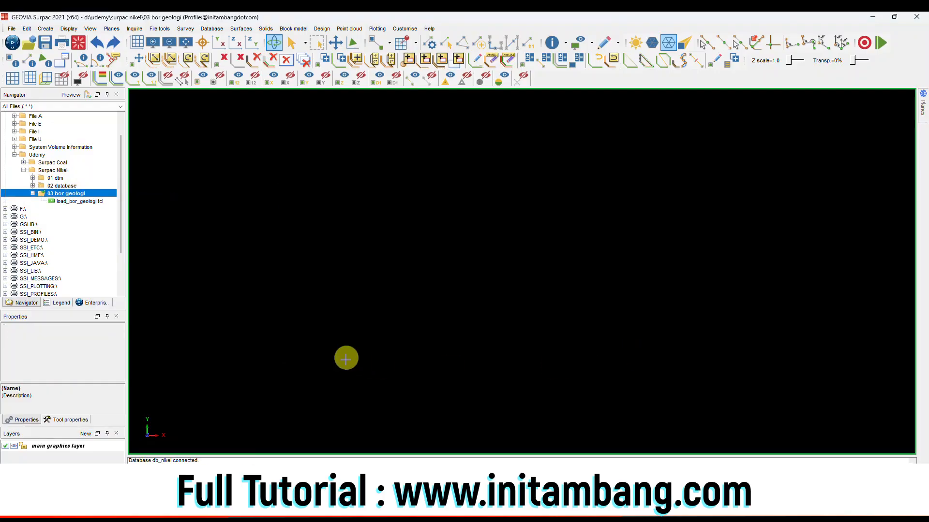
{"action": "left_click", "coordinate": [80, 201]}
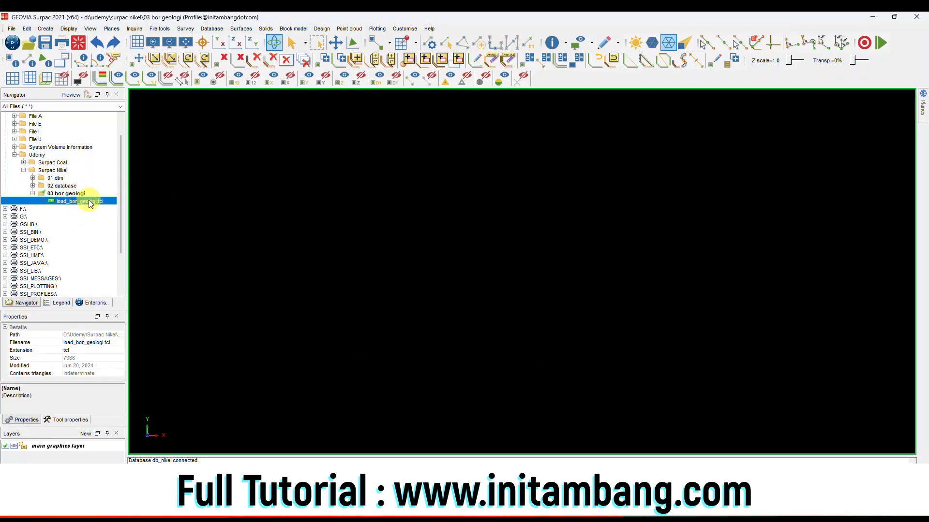
{"action": "right_click", "coordinate": [89, 202]}
{"action": "left_click", "coordinate": [99, 205]}
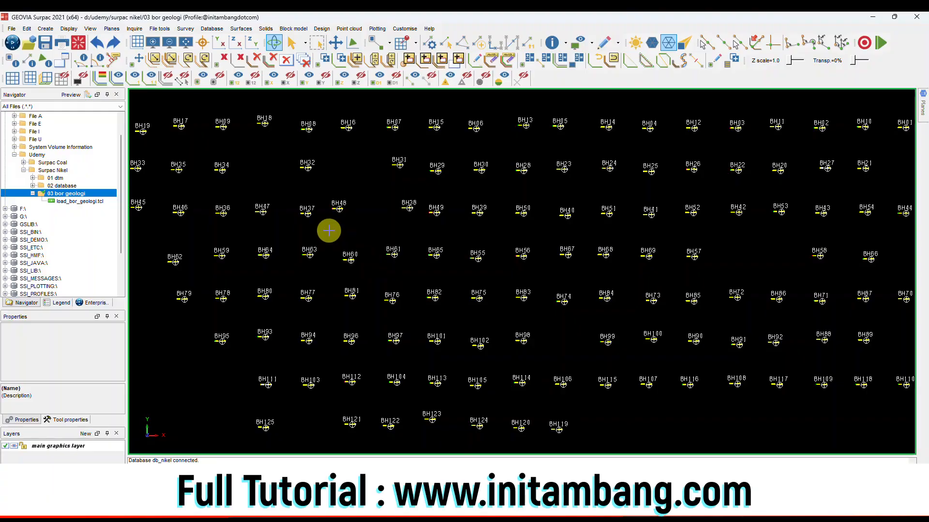
{"action": "scroll", "coordinate": [328, 231], "scroll_direction": "down", "scroll_amount": 1}
{"action": "scroll", "coordinate": [332, 221], "scroll_direction": "up", "scroll_amount": 1}
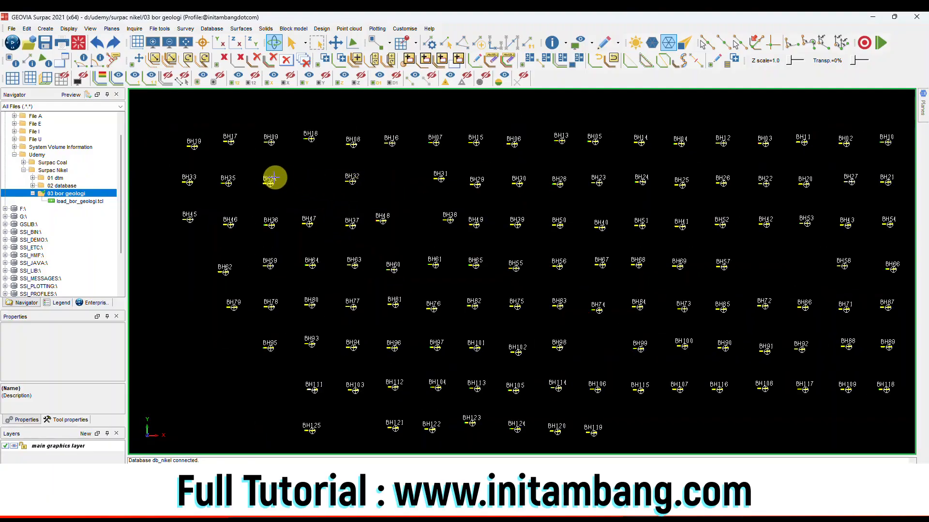
{"action": "left_click_drag", "start_coordinate": [549, 364], "coordinate": [450, 331]}
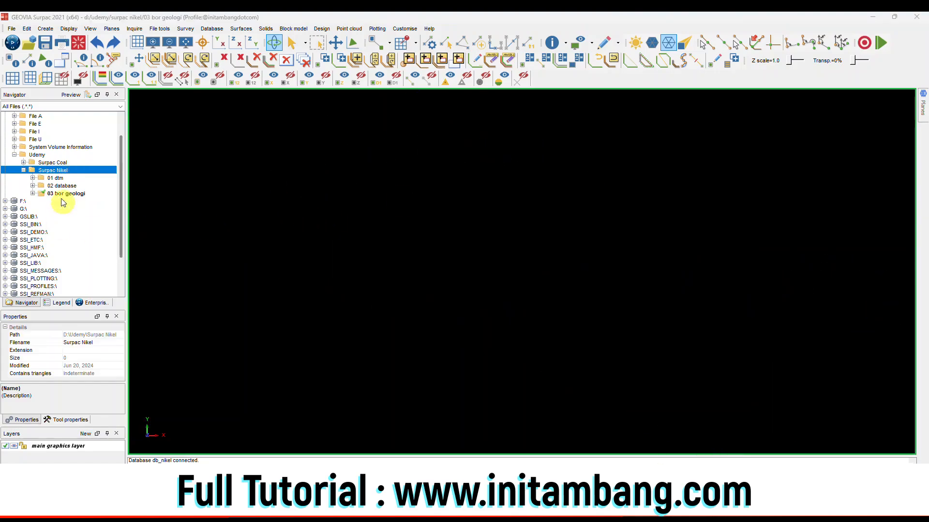
Run the load_bor_geologi.tcl macro from the 03 bor geologi folder to draw the geological drillholes
{"action": "left_click", "coordinate": [32, 193]}
{"action": "right_click", "coordinate": [78, 201]}
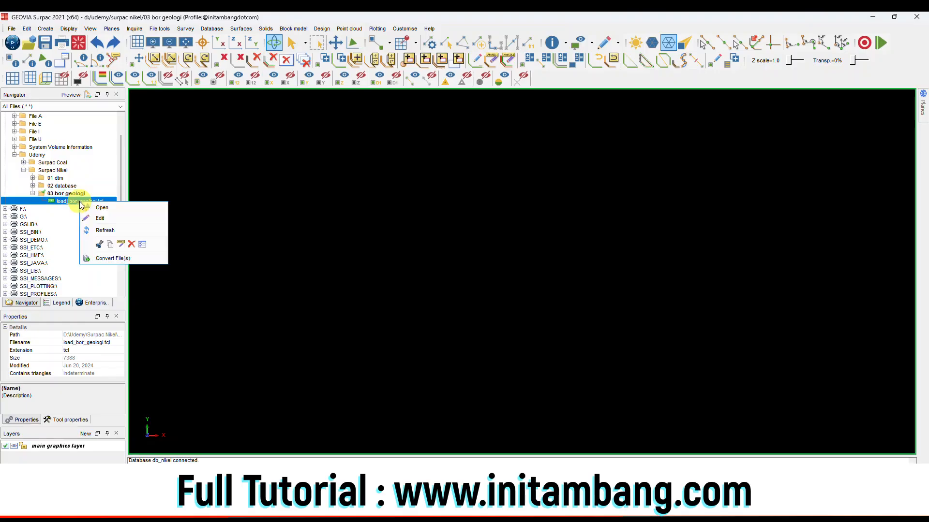
{"action": "left_click", "coordinate": [90, 207]}
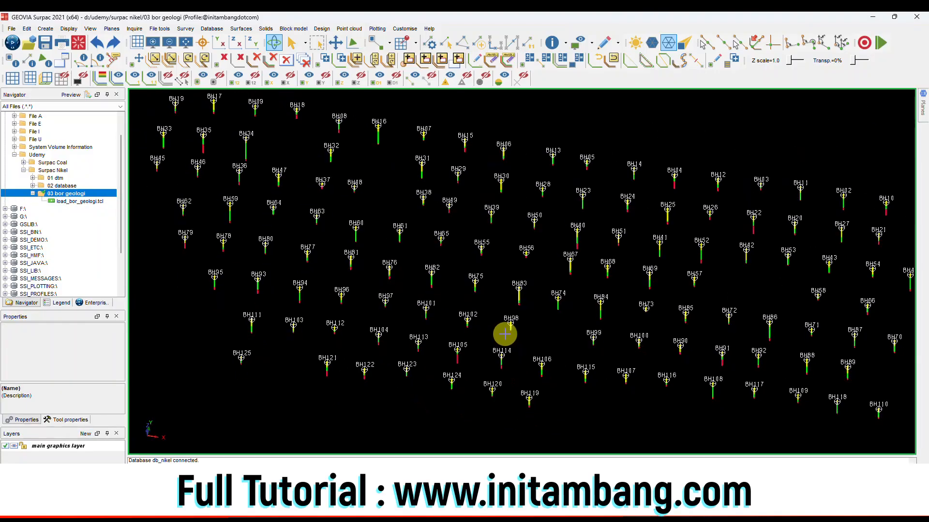
Examine the hole labels, depth marks and lithology intervals of the drillholes around BH81, BH96 and BH76
{"action": "scroll", "coordinate": [417, 318], "scroll_direction": "up", "scroll_amount": 3}
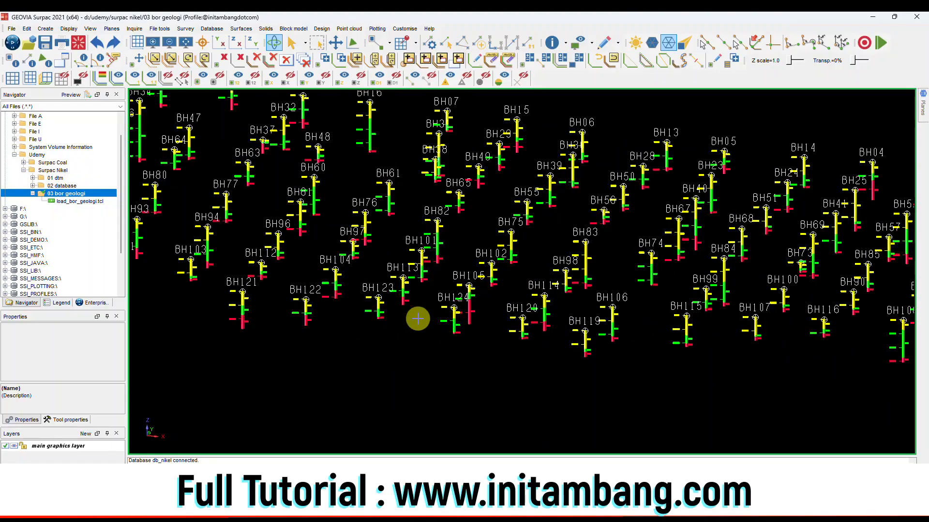
{"action": "scroll", "coordinate": [419, 318], "scroll_direction": "down", "scroll_amount": 3}
{"action": "left_click_drag", "start_coordinate": [454, 309], "coordinate": [457, 309]}
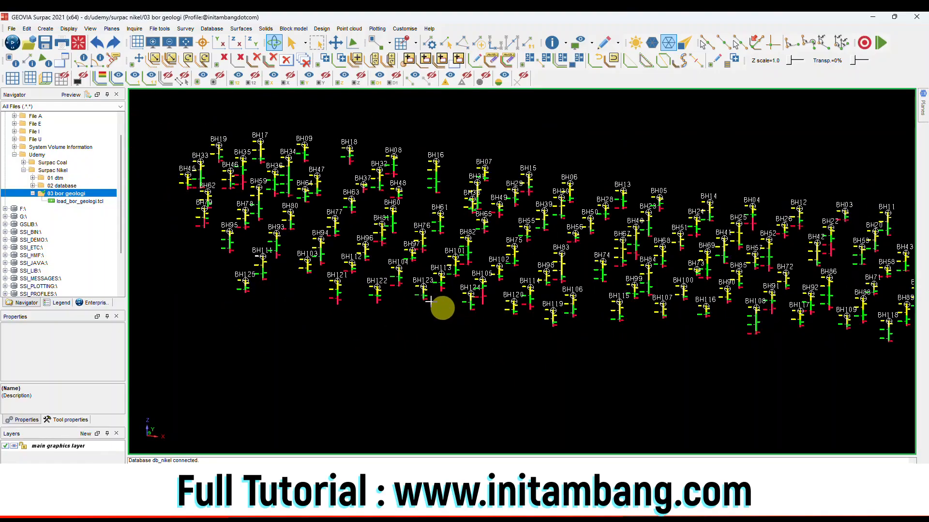
{"action": "scroll", "coordinate": [394, 248], "scroll_direction": "up", "scroll_amount": 2}
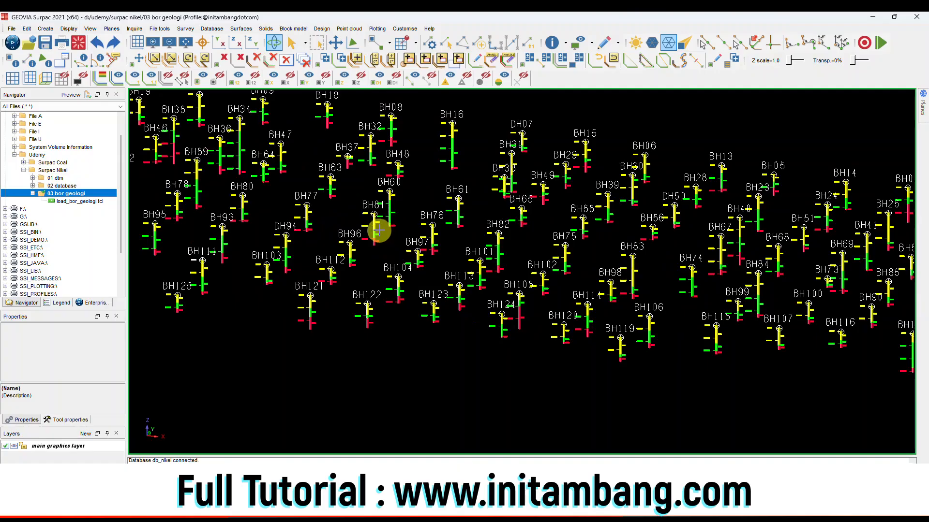
{"action": "scroll", "coordinate": [379, 231], "scroll_direction": "up", "scroll_amount": 4}
{"action": "scroll", "coordinate": [354, 194], "scroll_direction": "up", "scroll_amount": 1}
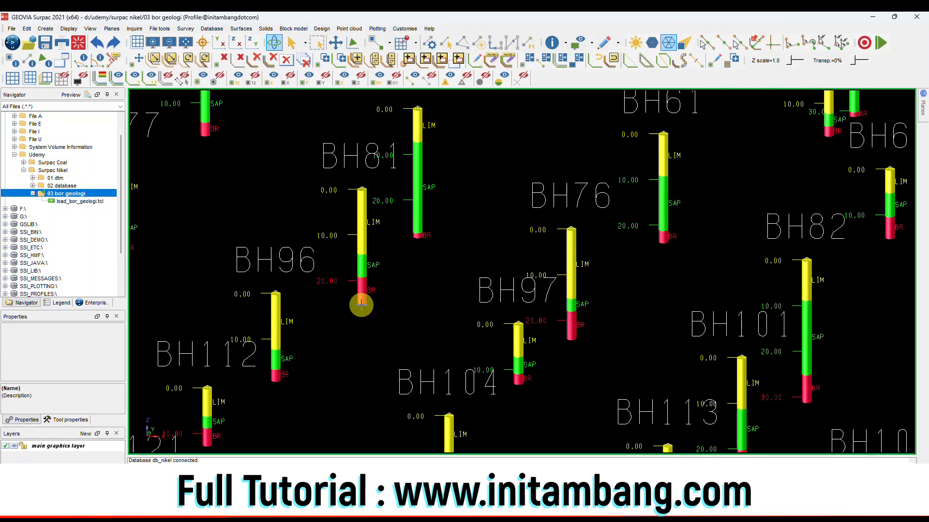
{"action": "scroll", "coordinate": [362, 304], "scroll_direction": "down", "scroll_amount": 2}
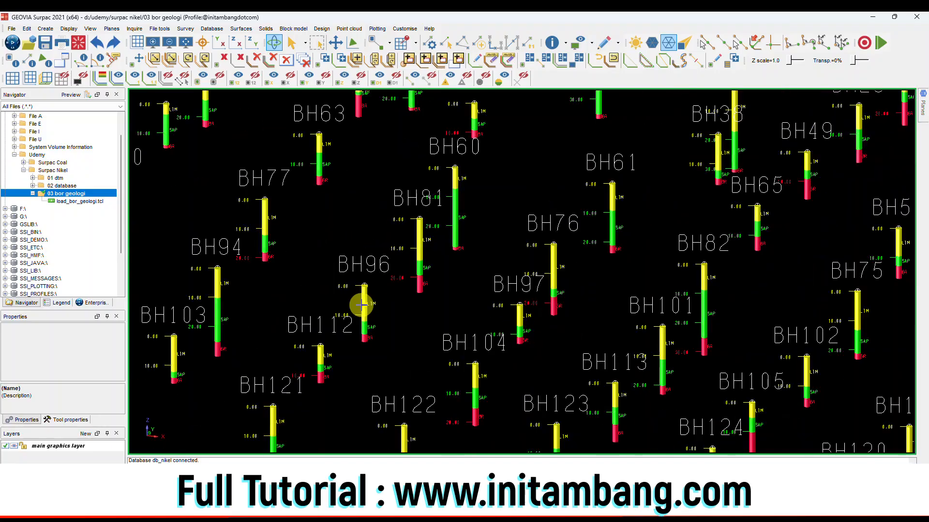
{"action": "scroll", "coordinate": [408, 297], "scroll_direction": "up", "scroll_amount": 2}
{"action": "middle_click_drag", "start_coordinate": [441, 236], "coordinate": [419, 270]}
{"action": "scroll", "coordinate": [418, 269], "scroll_direction": "up", "scroll_amount": 3}
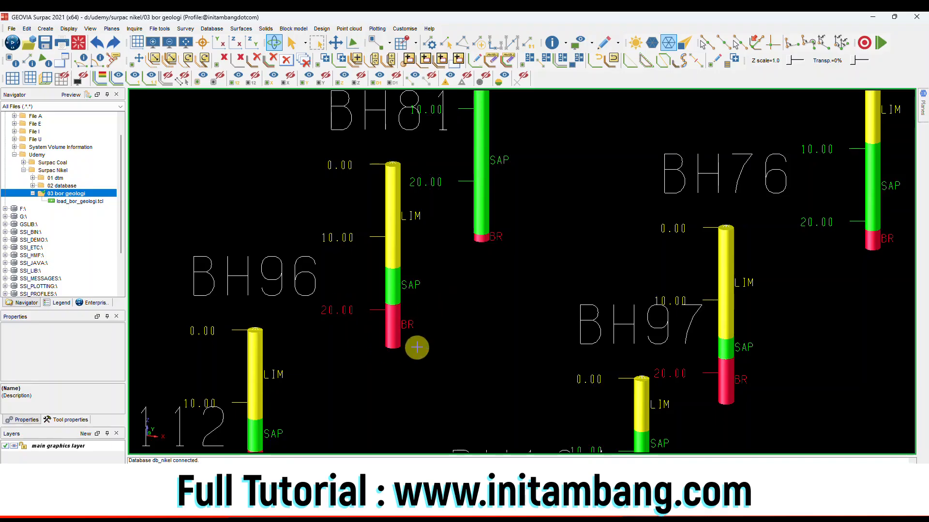
{"action": "scroll", "coordinate": [537, 220], "scroll_direction": "down", "scroll_amount": 3}
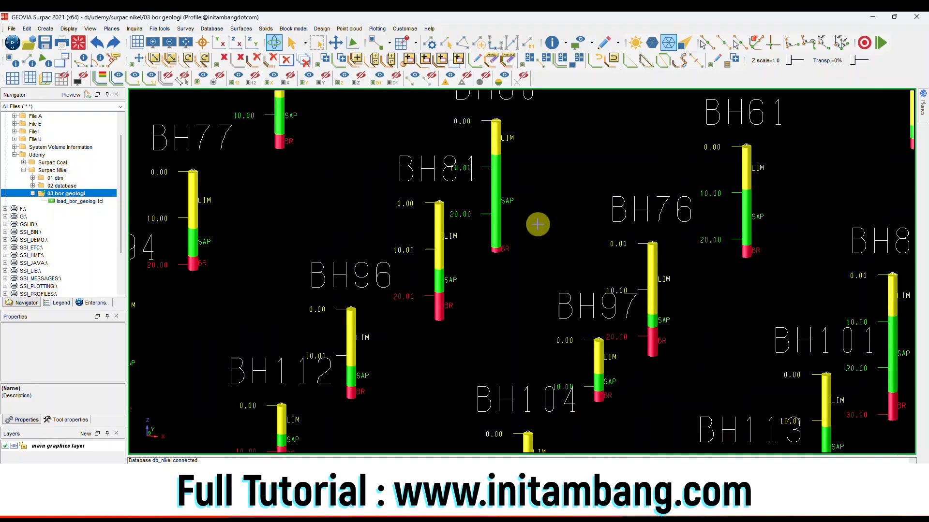
{"action": "scroll", "coordinate": [483, 276], "scroll_direction": "down", "scroll_amount": 4}
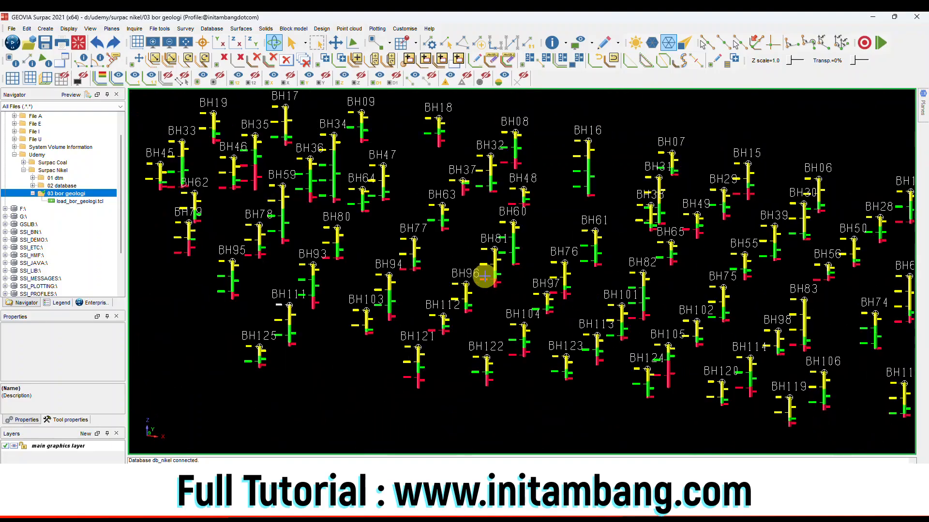
Examine the LIM, SAP and BR intervals of the drillholes around BH77 and BH94
{"action": "scroll", "coordinate": [414, 277], "scroll_direction": "up", "scroll_amount": 5}
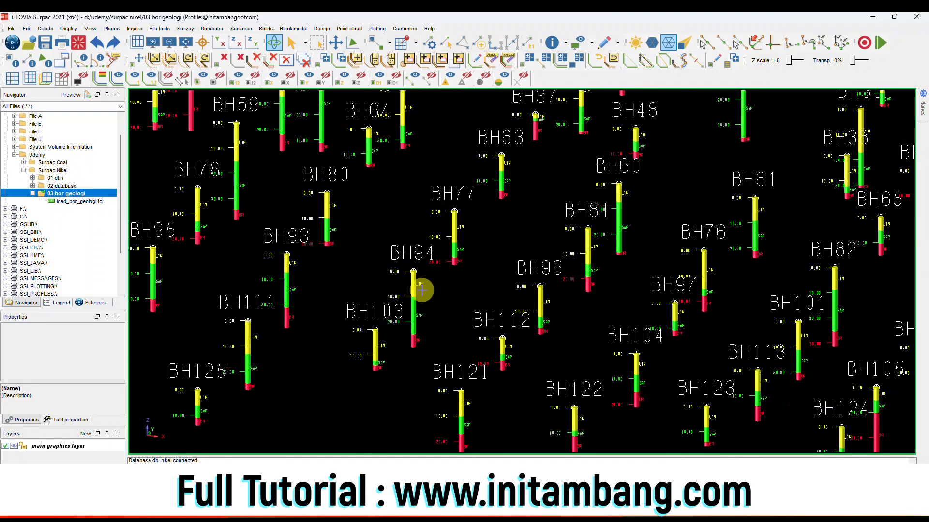
{"action": "scroll", "coordinate": [478, 232], "scroll_direction": "up", "scroll_amount": 2}
{"action": "scroll", "coordinate": [479, 232], "scroll_direction": "down", "scroll_amount": 3}
{"action": "scroll", "coordinate": [500, 211], "scroll_direction": "up", "scroll_amount": 2}
{"action": "scroll", "coordinate": [500, 212], "scroll_direction": "up", "scroll_amount": 5}
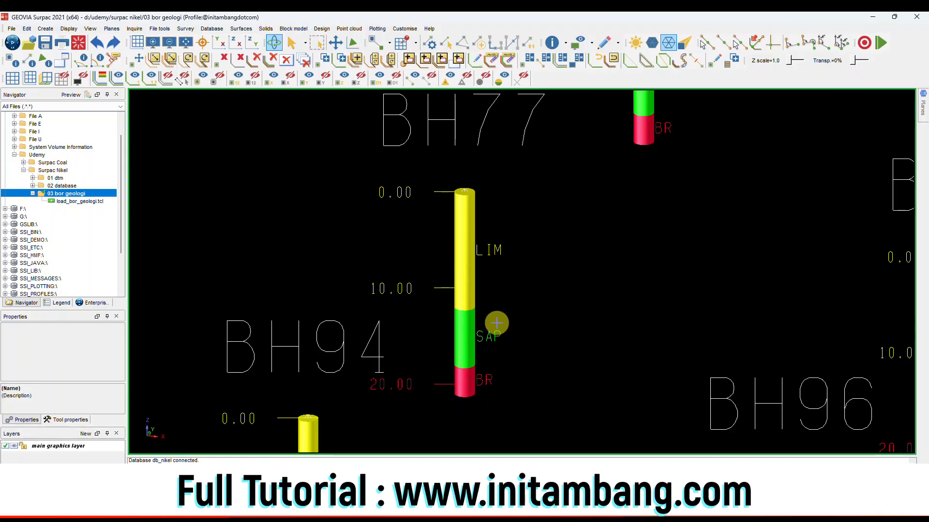
{"action": "scroll", "coordinate": [497, 323], "scroll_direction": "down", "scroll_amount": 4}
{"action": "scroll", "coordinate": [495, 314], "scroll_direction": "up", "scroll_amount": 5}
{"action": "scroll", "coordinate": [501, 310], "scroll_direction": "up", "scroll_amount": 3}
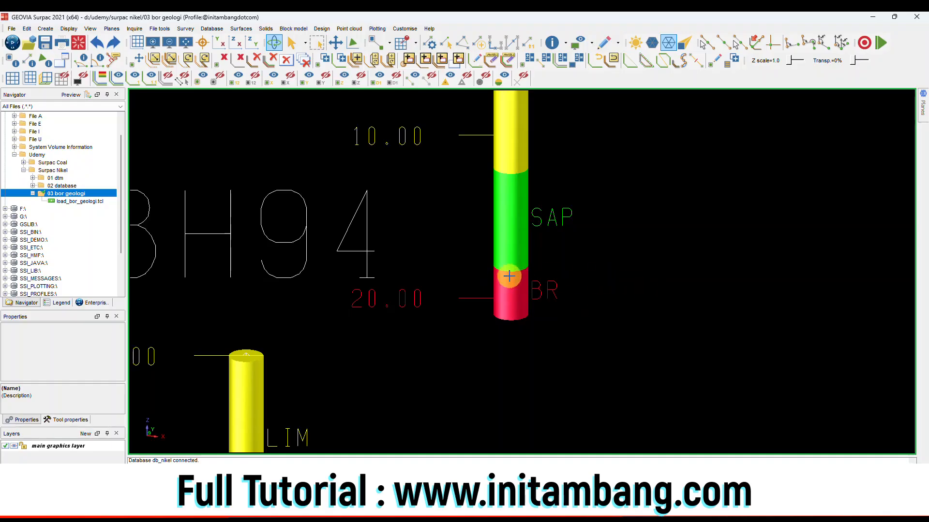
{"action": "scroll", "coordinate": [508, 276], "scroll_direction": "down", "scroll_amount": 3}
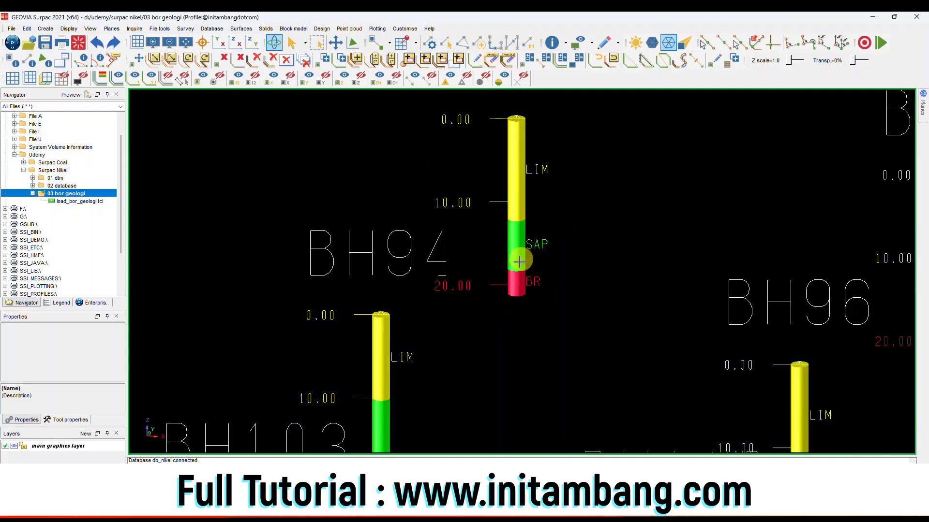
{"action": "scroll", "coordinate": [522, 259], "scroll_direction": "down", "scroll_amount": 3}
{"action": "scroll", "coordinate": [517, 264], "scroll_direction": "down", "scroll_amount": 3}
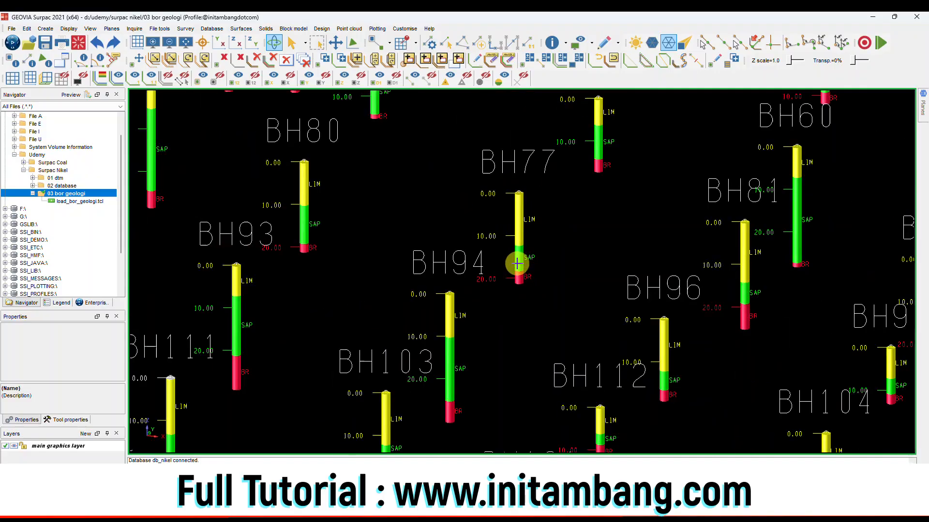
{"action": "scroll", "coordinate": [516, 263], "scroll_direction": "up", "scroll_amount": 5}
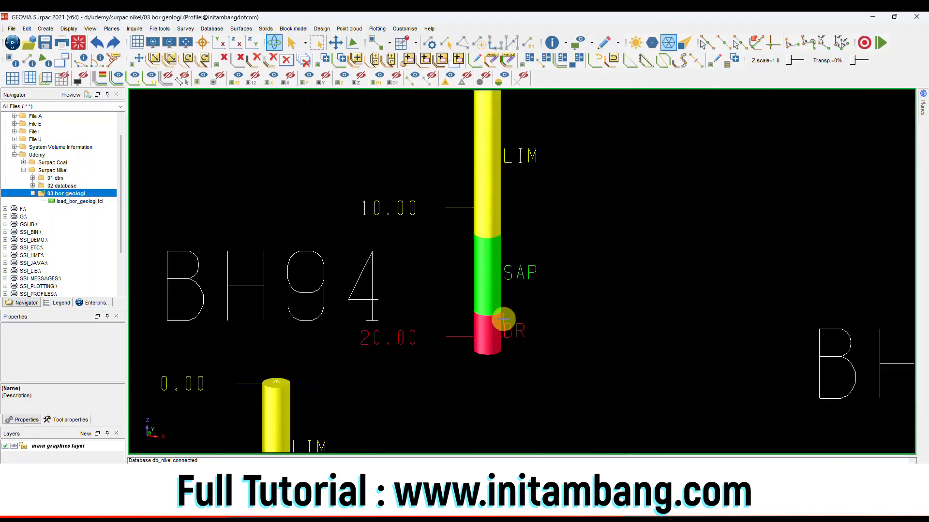
{"action": "scroll", "coordinate": [501, 317], "scroll_direction": "down", "scroll_amount": 1}
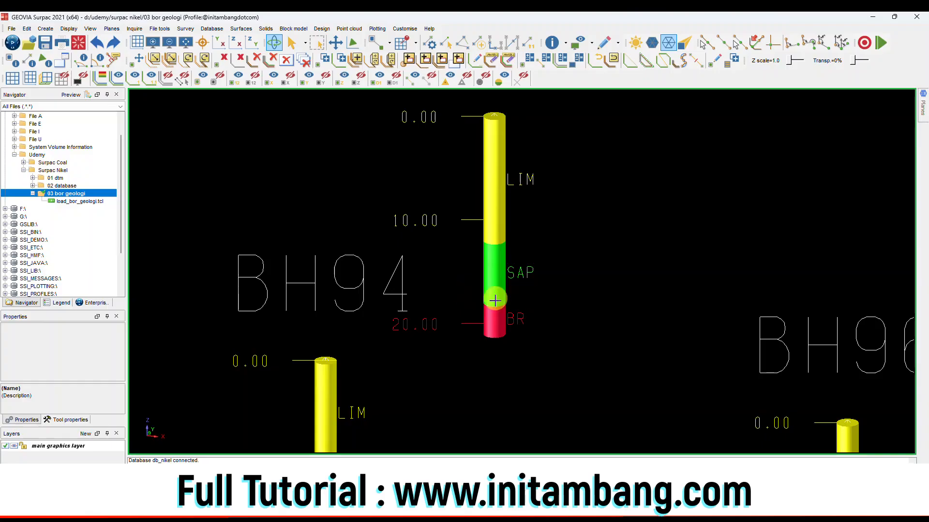
{"action": "scroll", "coordinate": [492, 308], "scroll_direction": "down", "scroll_amount": 6}
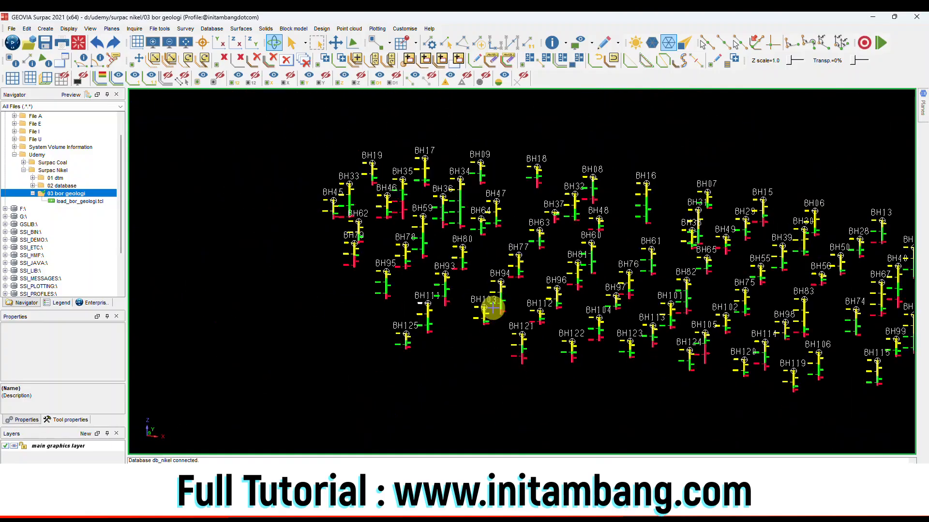
Create a folder named 04 perlapisan inside Surpac Nikel and set it as the work directory
{"action": "left_click", "coordinate": [32, 193]}
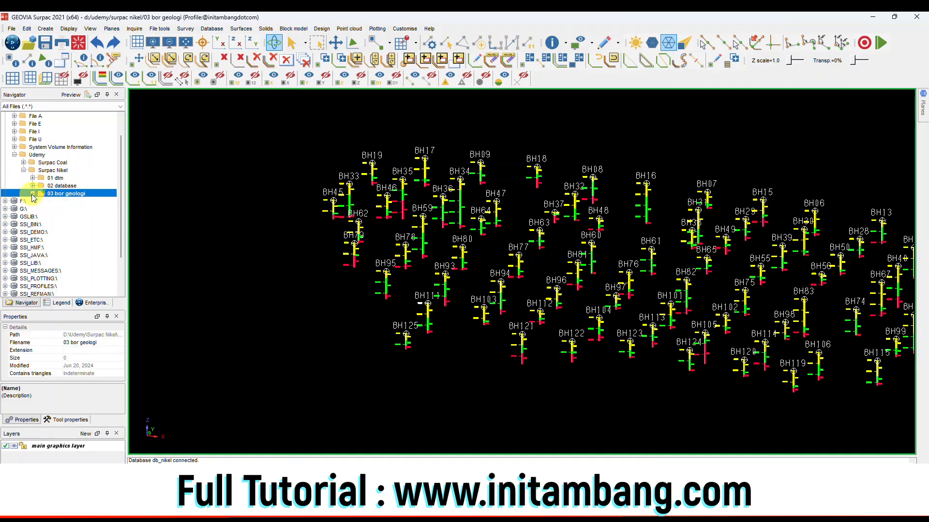
{"action": "left_click", "coordinate": [58, 173]}
{"action": "right_click", "coordinate": [58, 173]}
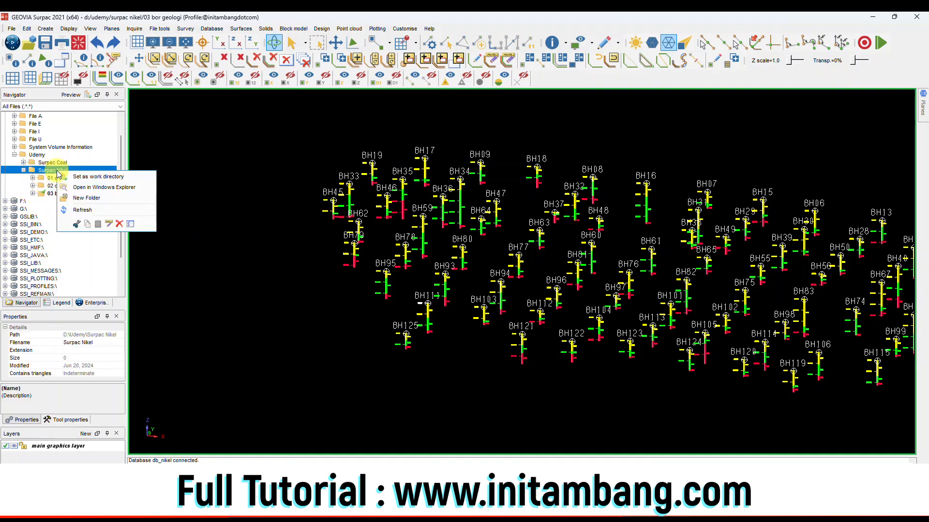
{"action": "left_click", "coordinate": [86, 196]}
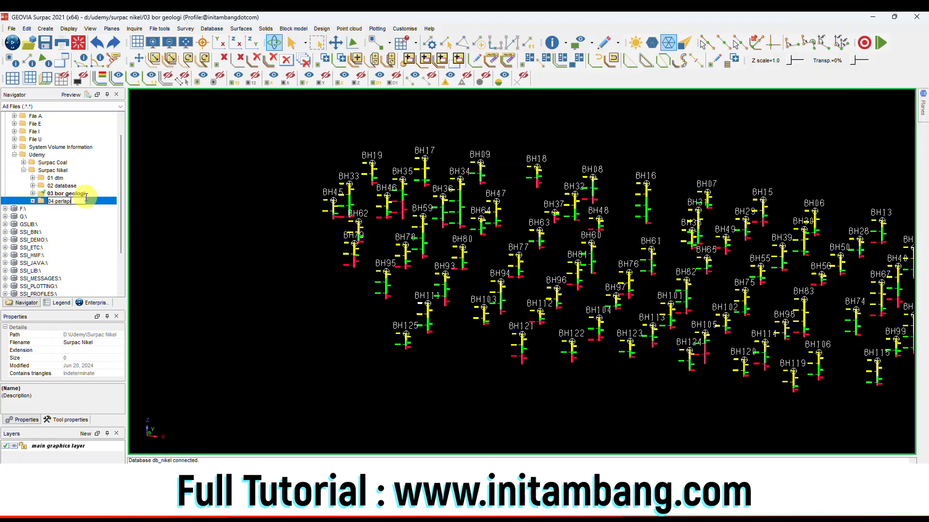
{"action": "type", "text": "04 perlapisan"}
{"action": "key", "text": "Return"}
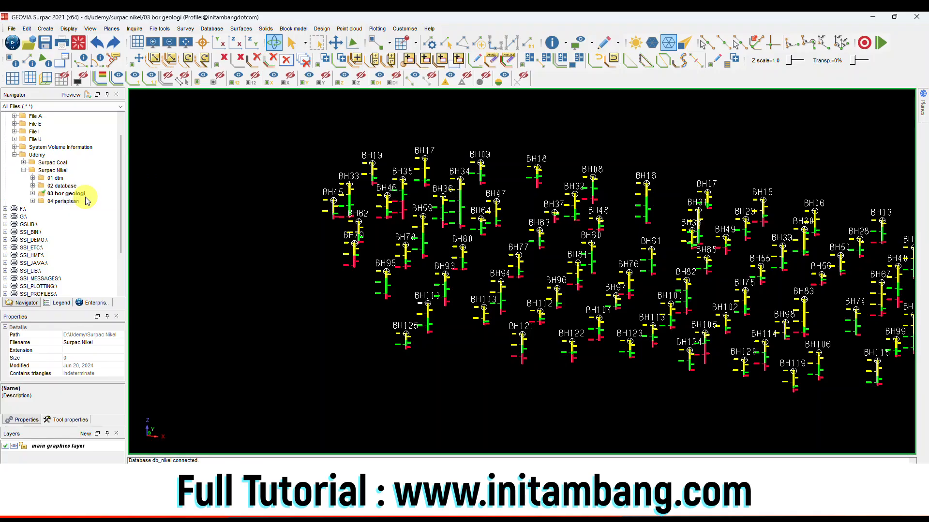
{"action": "right_click", "coordinate": [73, 201]}
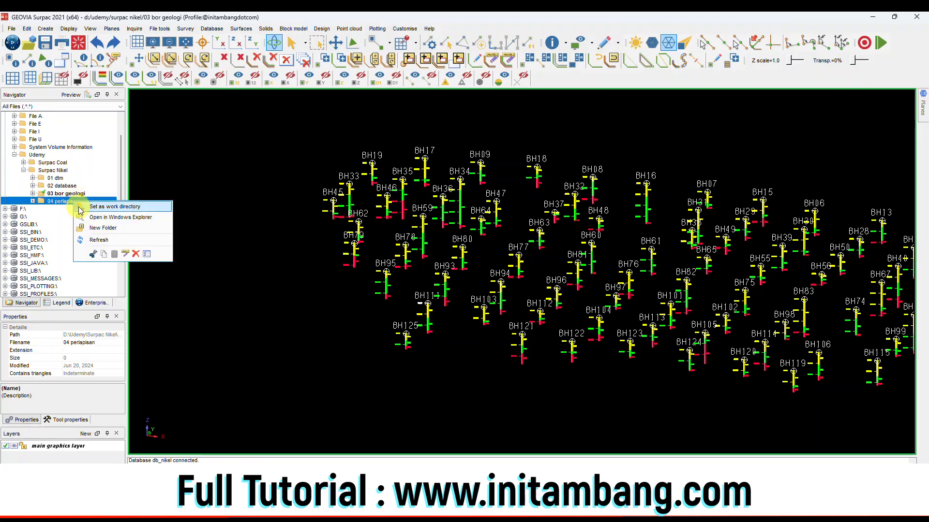
{"action": "left_click", "coordinate": [83, 205]}
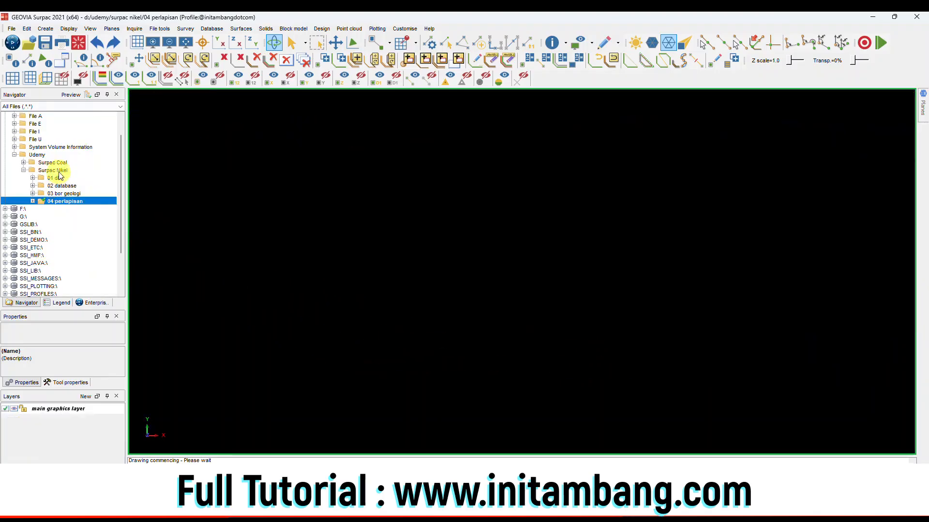
Create a folder named 05 solid model inside Surpac Nikel
{"action": "left_click", "coordinate": [60, 172]}
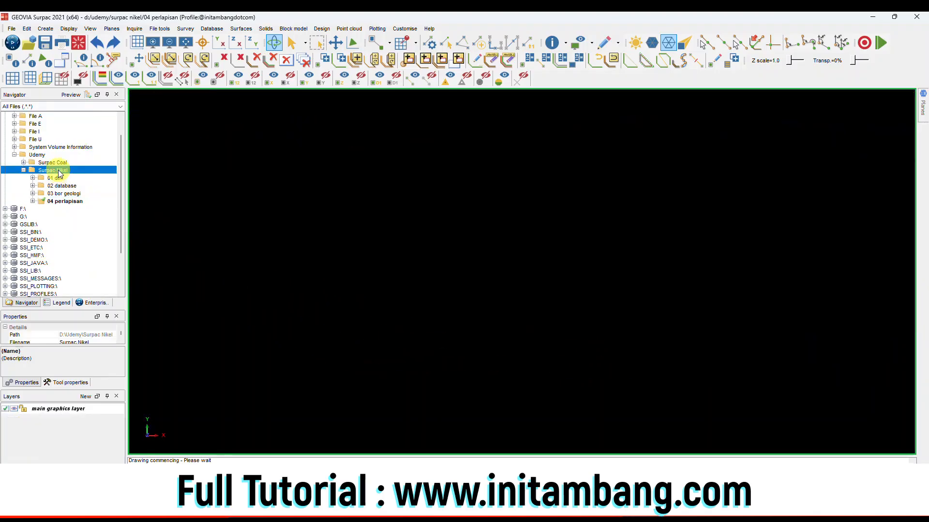
{"action": "right_click", "coordinate": [60, 173]}
{"action": "left_click", "coordinate": [91, 189]}
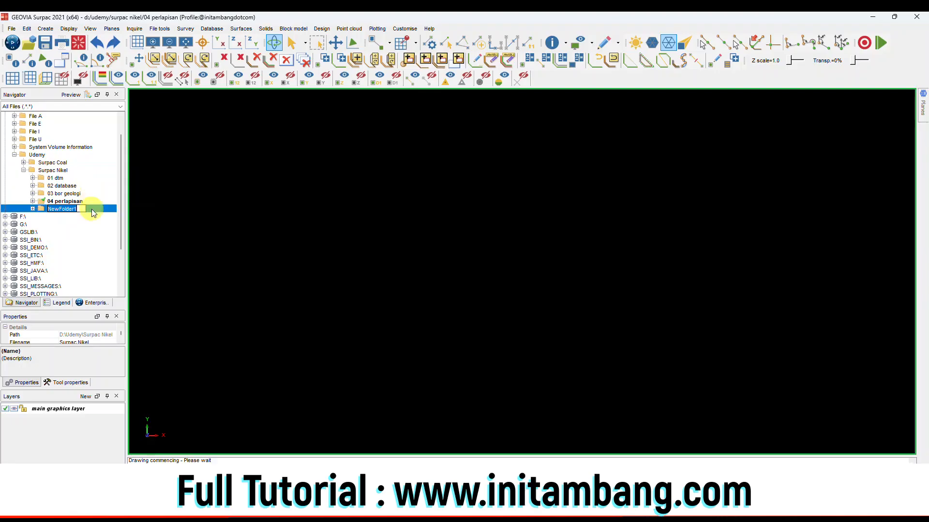
{"action": "type", "text": "05 solid model"}
{"action": "key", "text": "Return"}
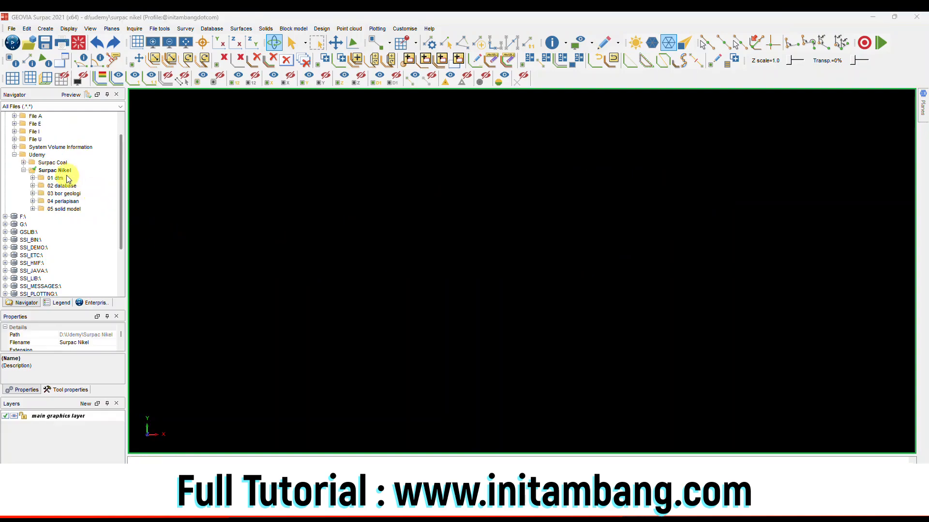
Create a folder named 06 block model inside Surpac Nikel and set it as the work directory
{"action": "left_click", "coordinate": [65, 171]}
{"action": "right_click", "coordinate": [65, 171]}
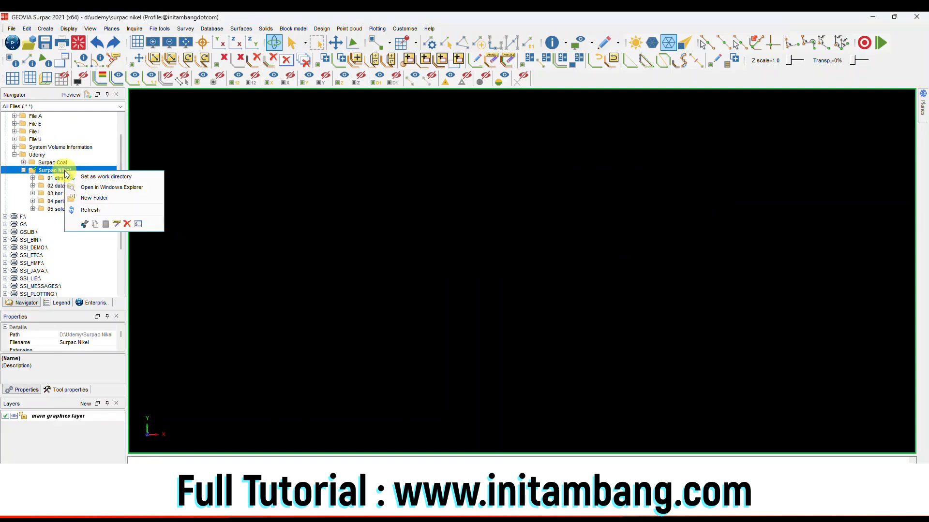
{"action": "left_click", "coordinate": [90, 198]}
{"action": "type", "text": "06 block model"}
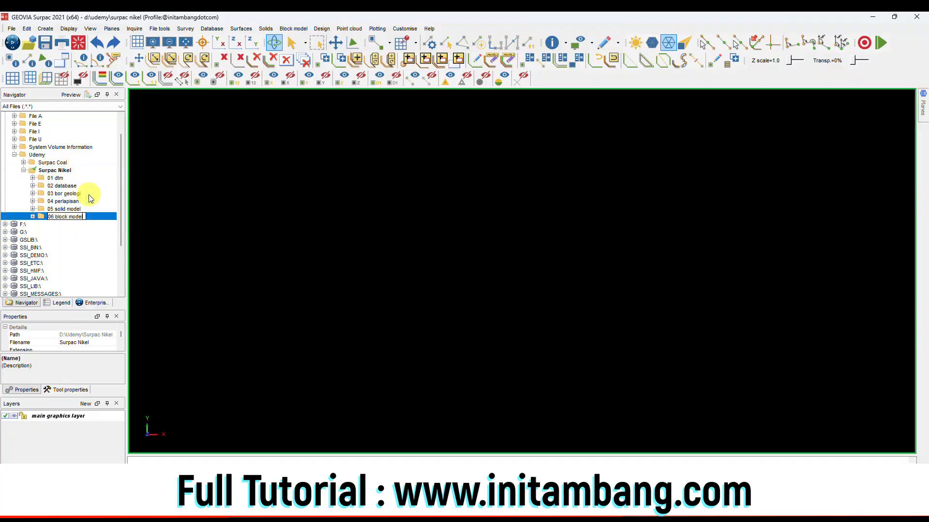
{"action": "key", "text": "Return"}
{"action": "left_click", "coordinate": [76, 217]}
{"action": "right_click", "coordinate": [76, 216]}
{"action": "left_click", "coordinate": [92, 221]}
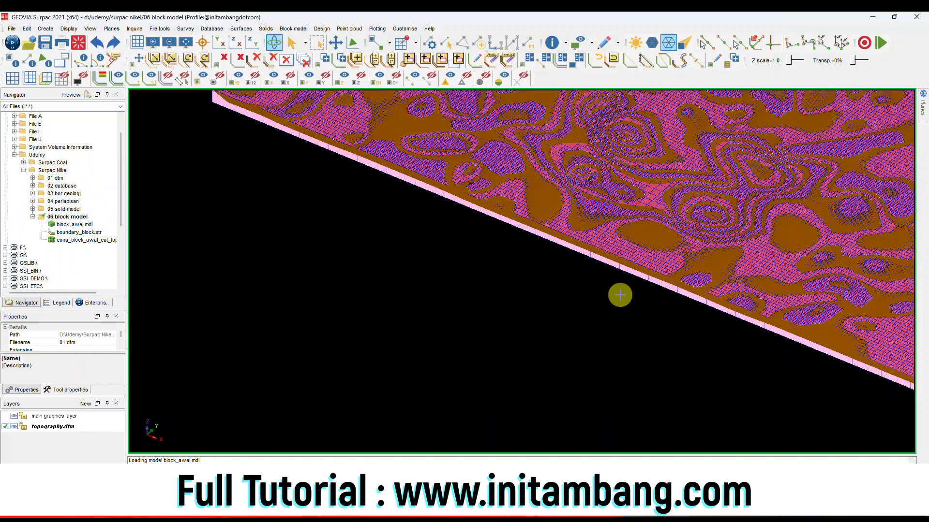
{"action": "scroll", "coordinate": [618, 294], "scroll_direction": "down", "scroll_amount": 5}
{"action": "left_click_drag", "start_coordinate": [618, 294], "coordinate": [559, 260]}
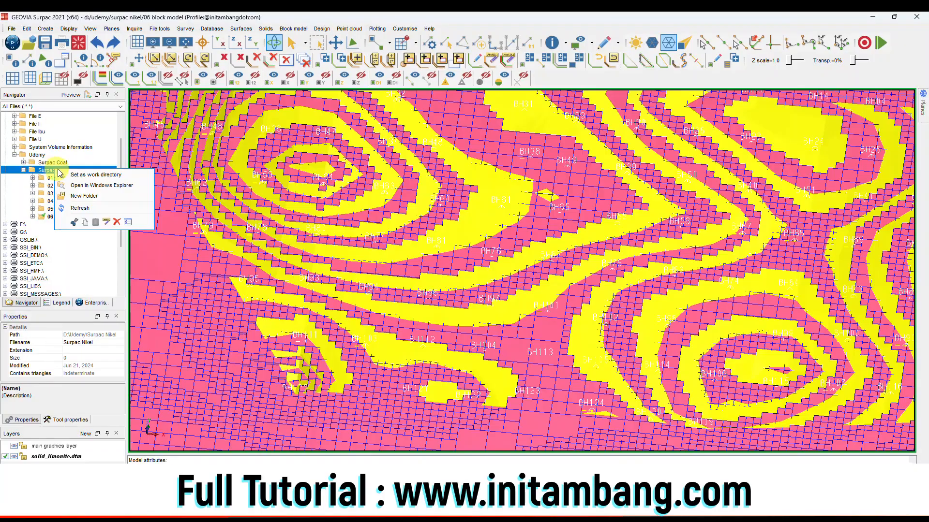
Create a folder named 07 attributes inside Surpac Nikel and set it as the work directory
{"action": "left_click", "coordinate": [83, 208]}
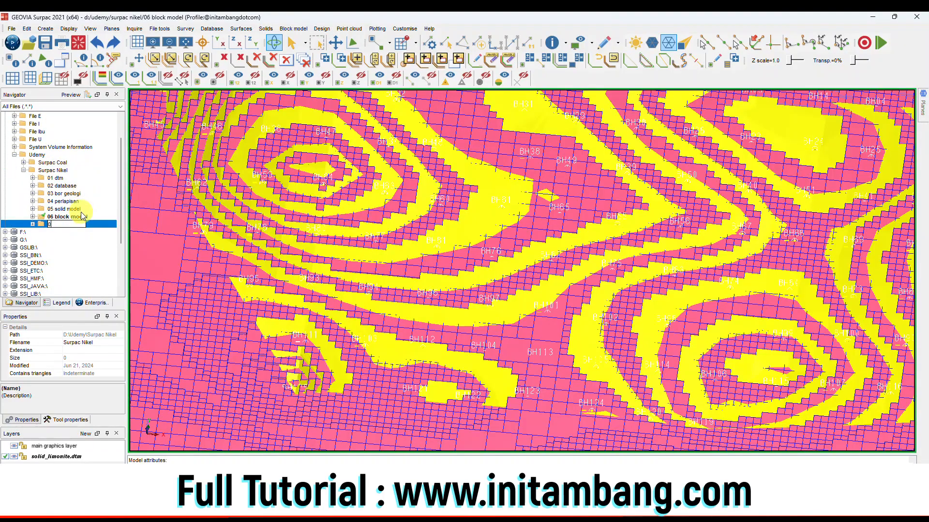
{"action": "type", "text": "07 attributes"}
{"action": "key", "text": "Return"}
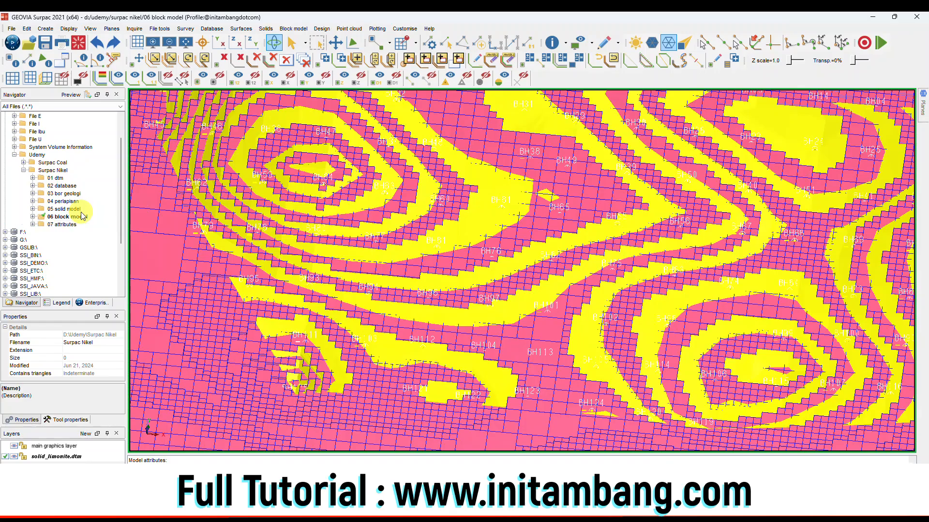
{"action": "right_click", "coordinate": [56, 227]}
{"action": "left_click", "coordinate": [96, 230]}
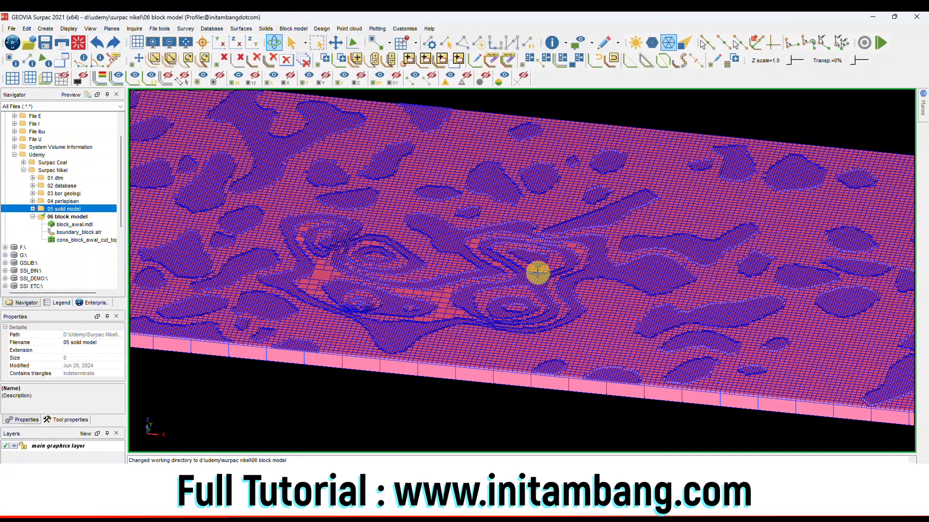
Inspect the attributes of a single block in the displayed block model
{"action": "left_click", "coordinate": [537, 271]}
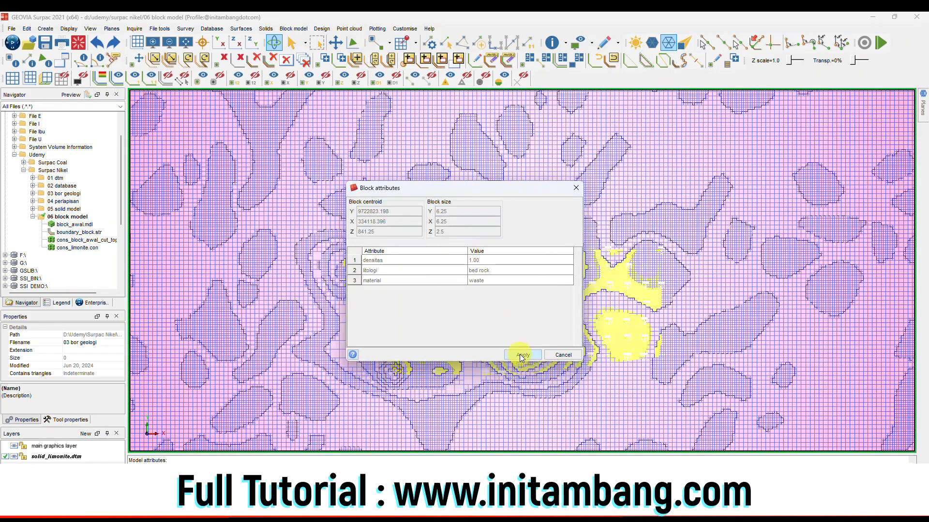
Close the current block's attributes and view those of a block in the yellow area on the model's eastern side
{"action": "left_click", "coordinate": [523, 355]}
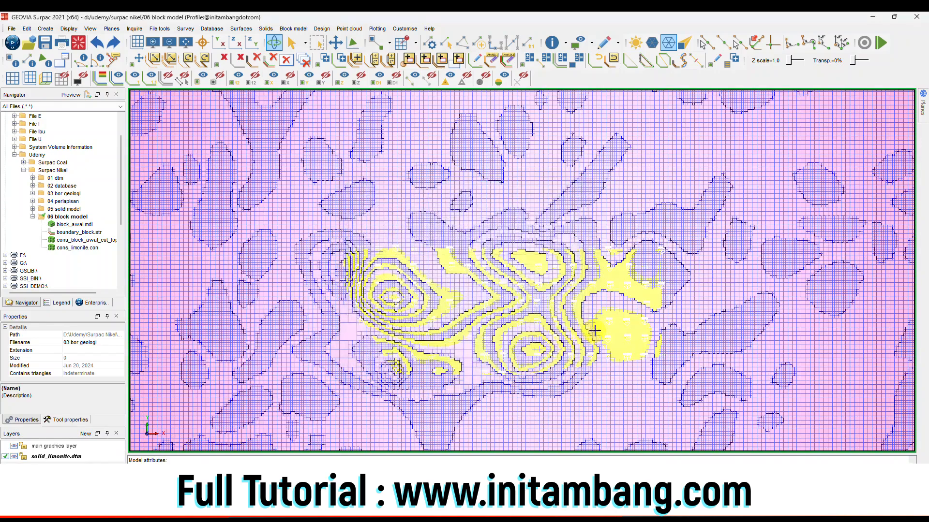
{"action": "left_click", "coordinate": [612, 330]}
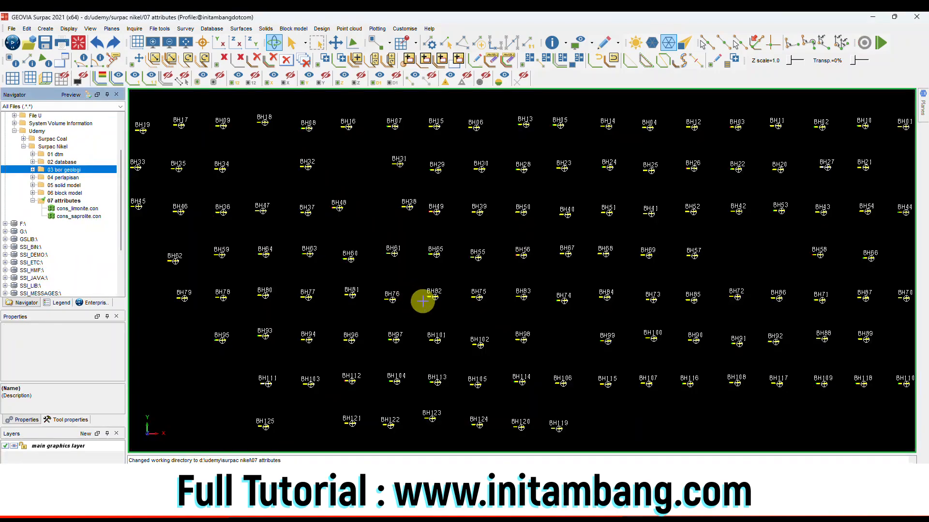
Create a folder named "08 composite" inside Surpac Nikel and set it as the work directory
{"action": "scroll", "coordinate": [424, 300], "scroll_direction": "down", "scroll_amount": 1}
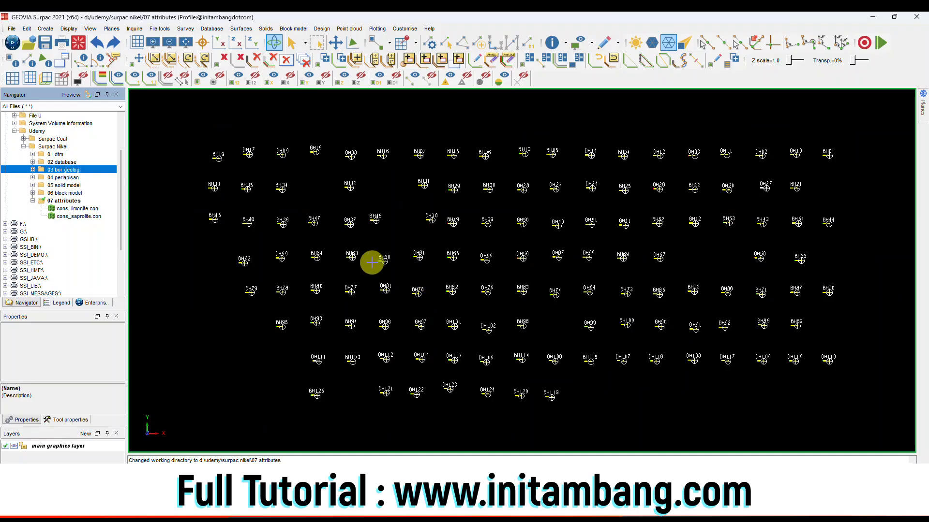
{"action": "left_click", "coordinate": [55, 147]}
{"action": "right_click", "coordinate": [57, 147]}
{"action": "left_click", "coordinate": [88, 174]}
{"action": "type", "text": "08 comp"}
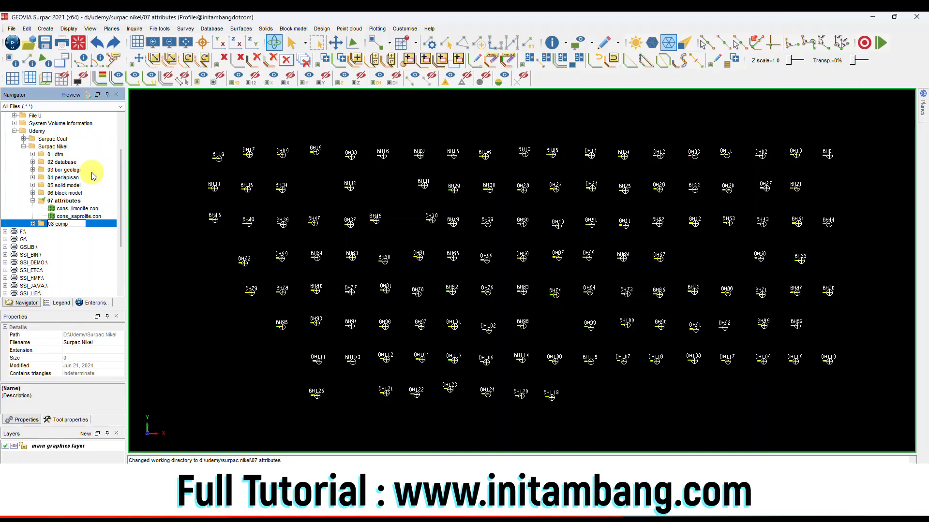
{"action": "type", "text": "osite"}
{"action": "key", "text": "Return"}
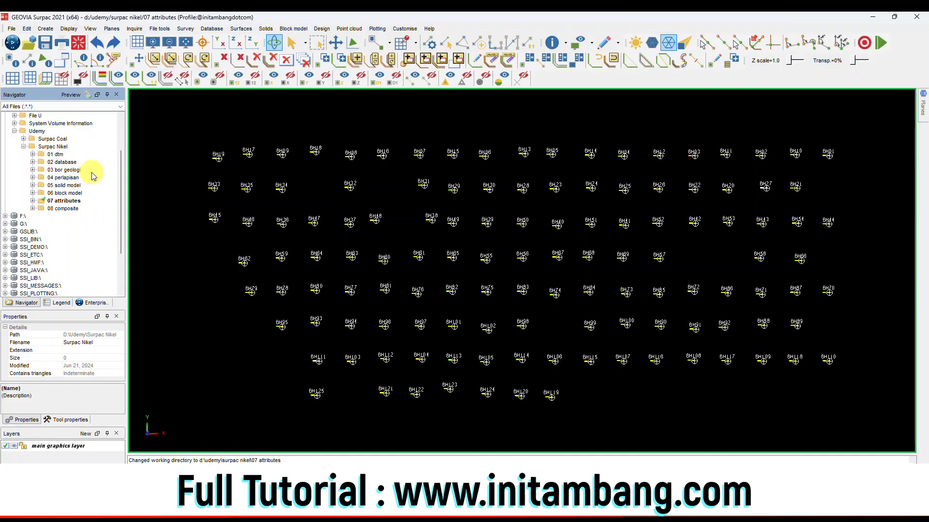
{"action": "right_click", "coordinate": [63, 209]}
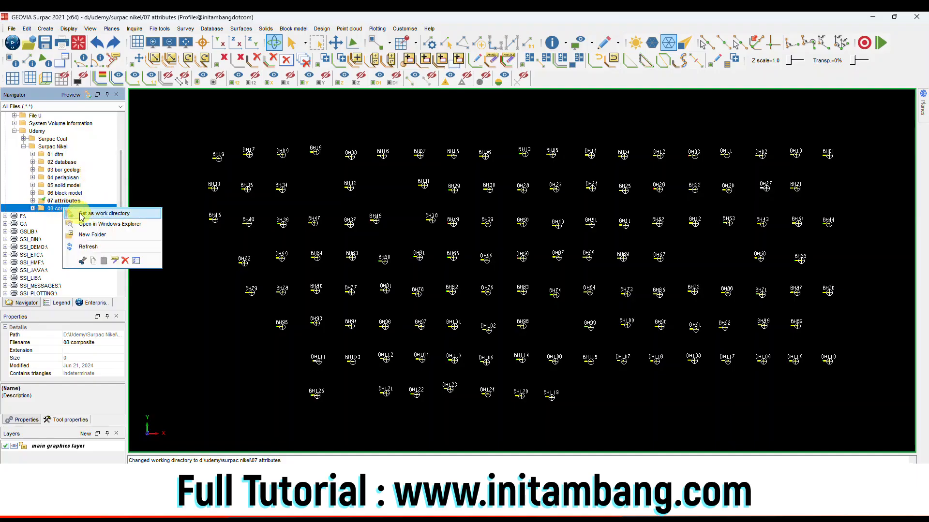
{"action": "left_click", "coordinate": [82, 214]}
{"action": "double_click", "coordinate": [82, 216]}
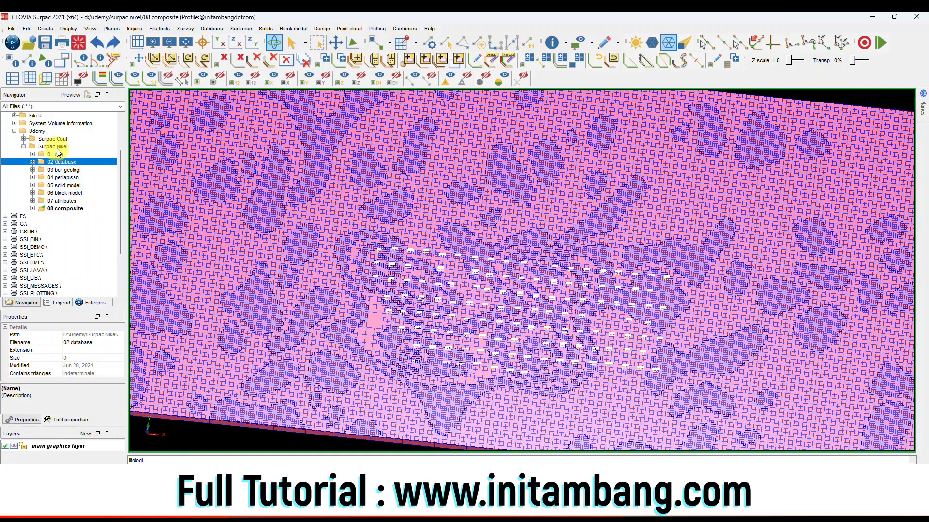
Create a folder named "09 geostatistik" inside Surpac Nikel and set it as the work directory
{"action": "left_click", "coordinate": [57, 148]}
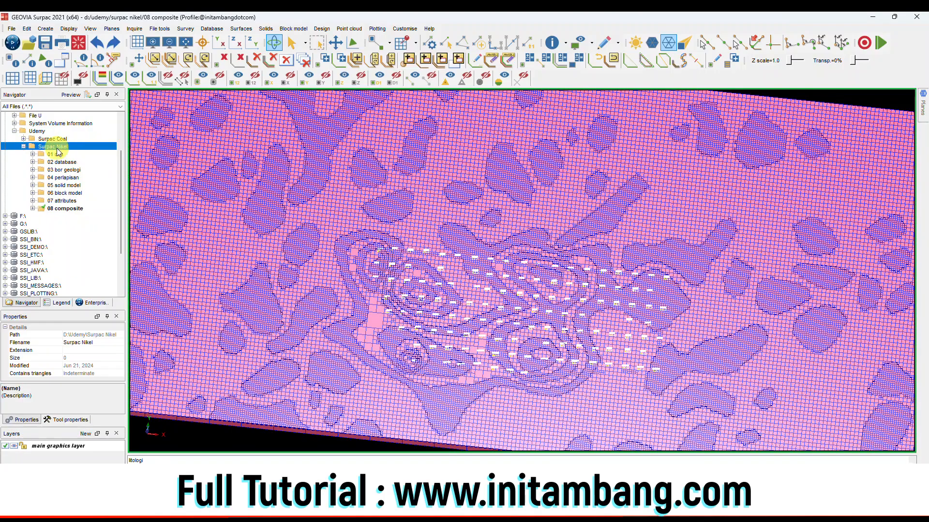
{"action": "right_click", "coordinate": [58, 152]}
{"action": "left_click", "coordinate": [85, 179]}
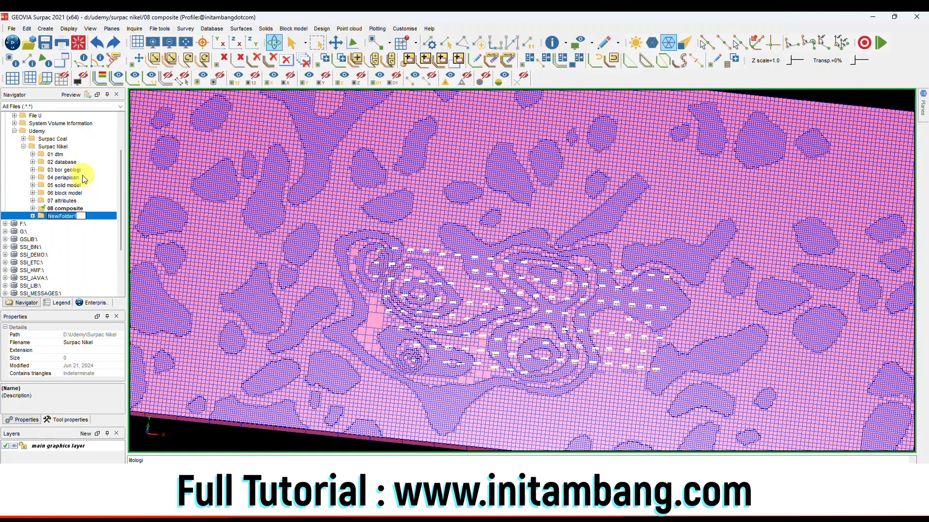
{"action": "type", "text": "09 geostatistik"}
{"action": "key", "text": "Return"}
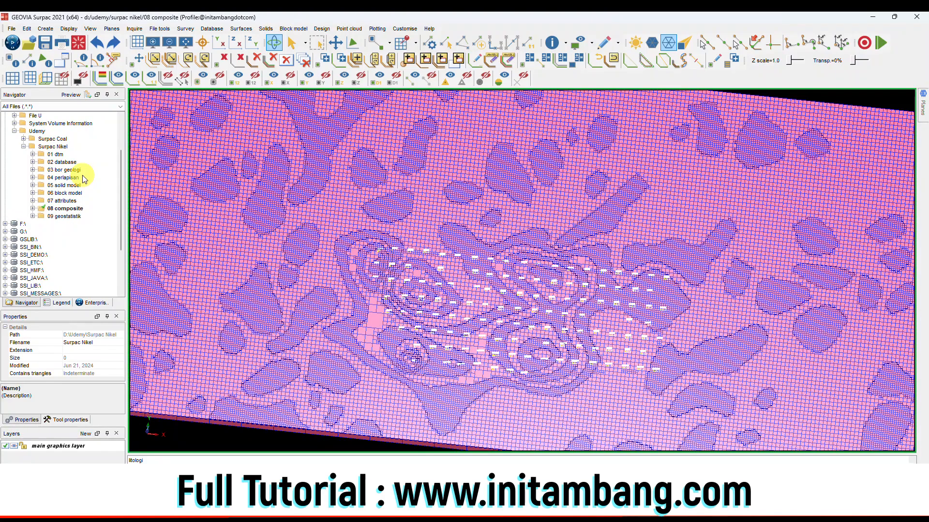
{"action": "left_click", "coordinate": [68, 217]}
{"action": "right_click", "coordinate": [70, 217]}
{"action": "left_click", "coordinate": [75, 223]}
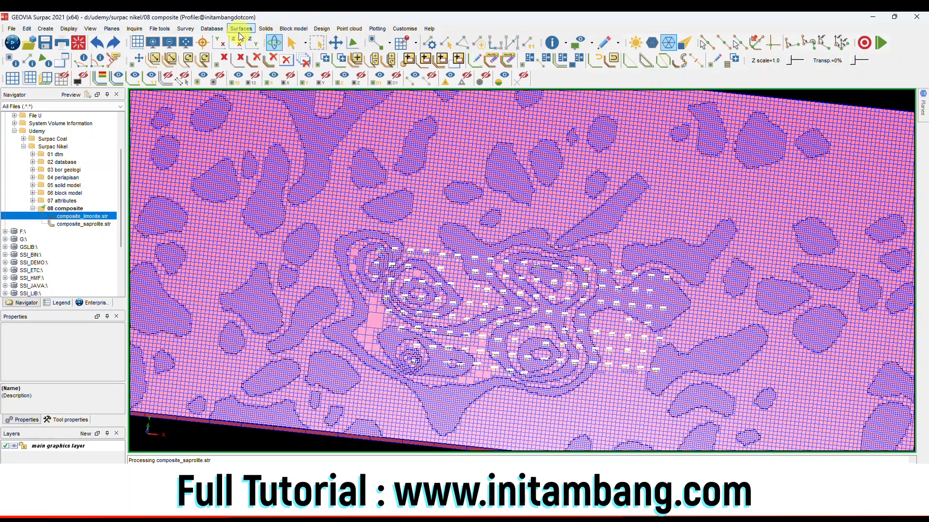
View the attributes of one block near the contoured centre of the block model
{"action": "left_click", "coordinate": [293, 28]}
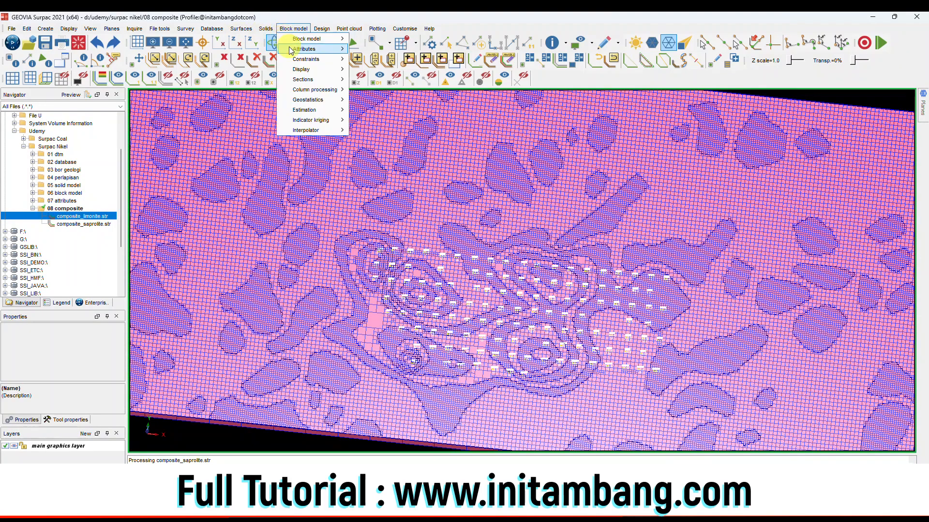
{"action": "mouse_move", "coordinate": [310, 48]}
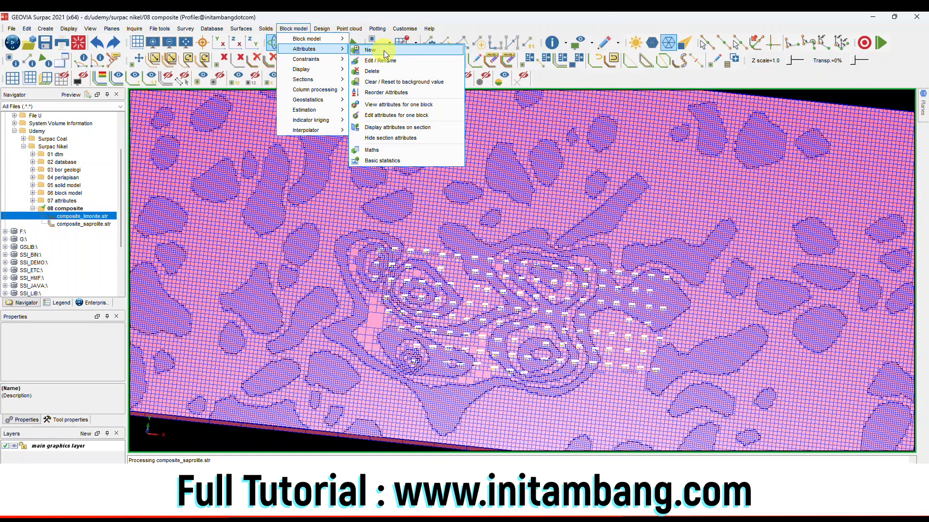
{"action": "left_click", "coordinate": [384, 108]}
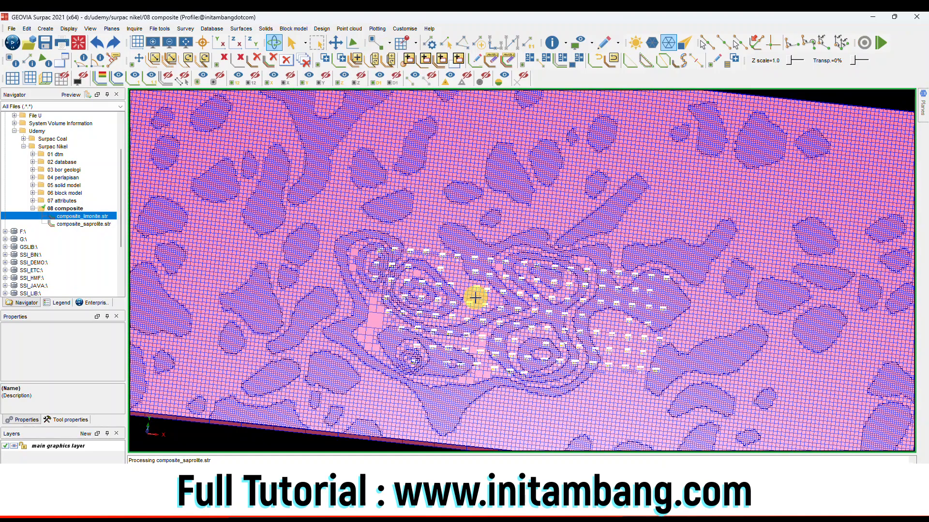
{"action": "left_click", "coordinate": [459, 292]}
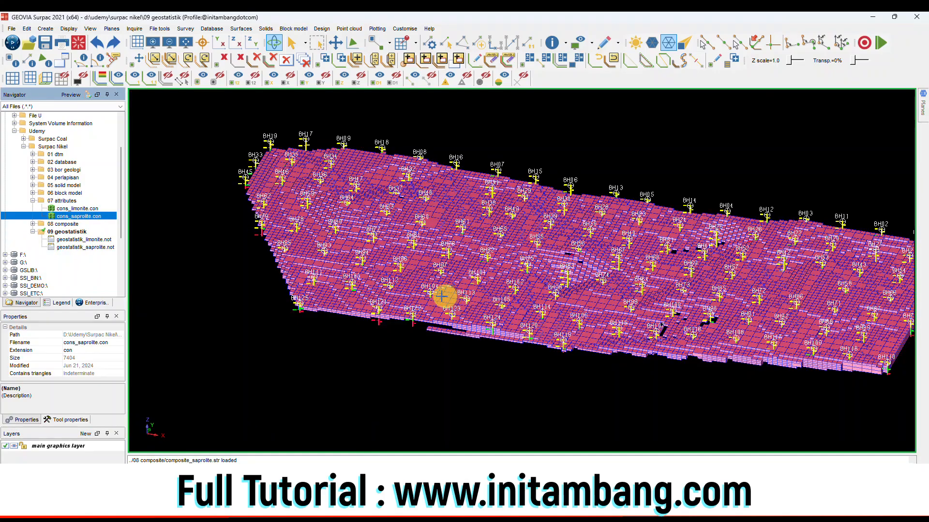
Inspect the attributes of one block near the front edge of the drillhole-covered block model and close them
{"action": "left_click", "coordinate": [290, 29]}
{"action": "mouse_move", "coordinate": [309, 49]}
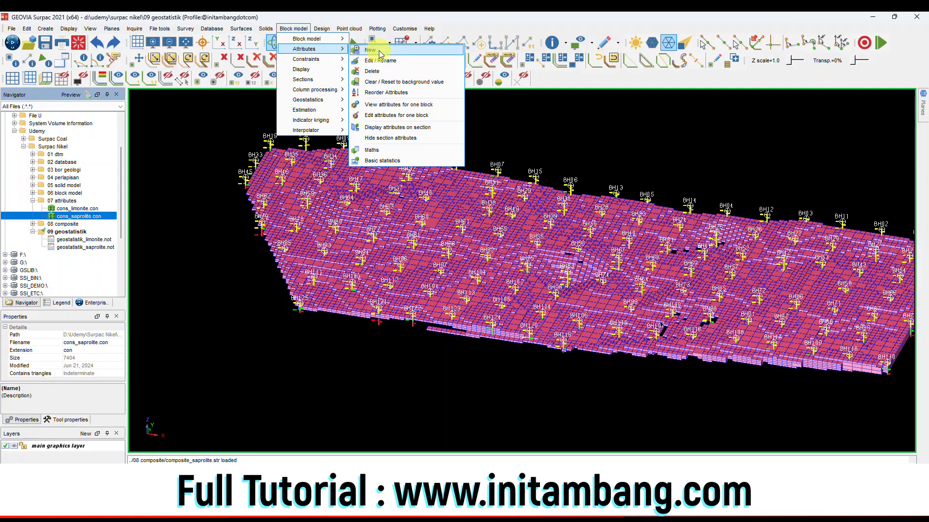
{"action": "left_click", "coordinate": [381, 114]}
{"action": "left_click", "coordinate": [358, 305]}
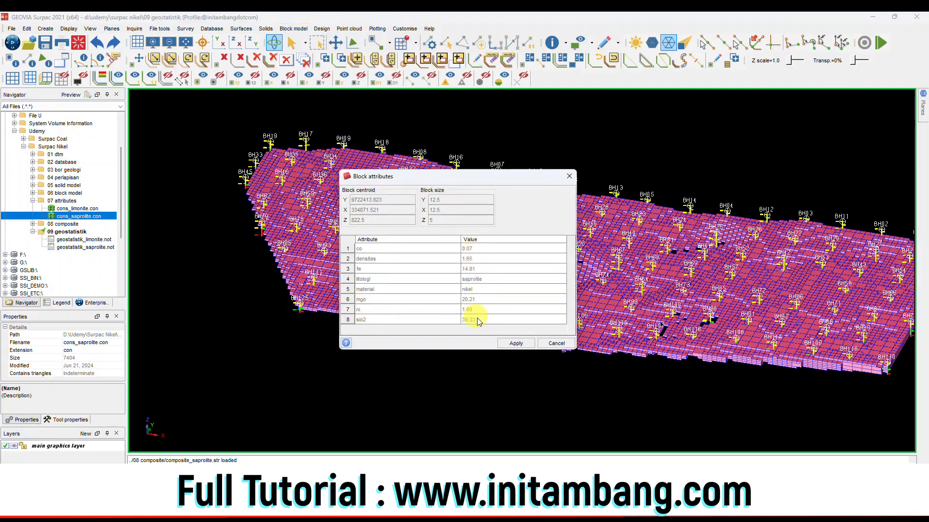
{"action": "left_click", "coordinate": [507, 343]}
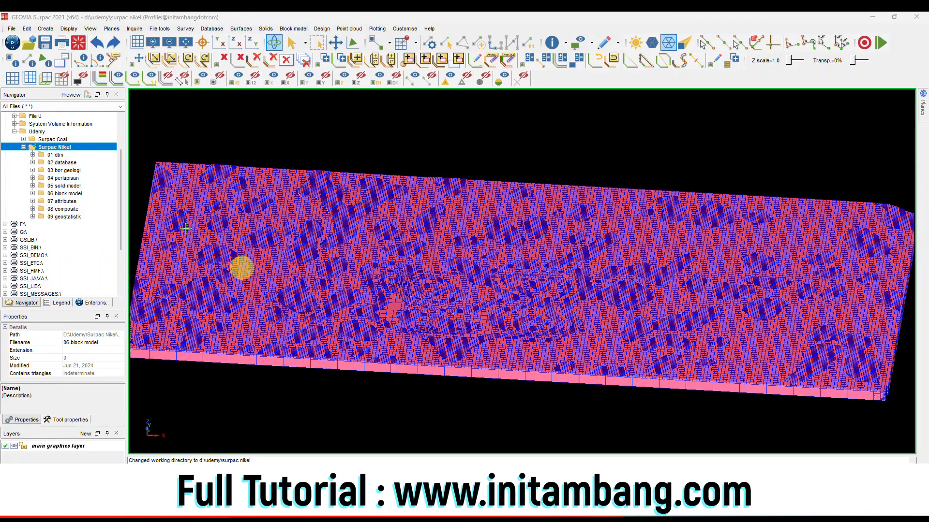
Create a folder named "10 sumber daya awal" inside Surpac Nikel and set it as the work directory
{"action": "right_click", "coordinate": [67, 151]}
{"action": "left_click", "coordinate": [102, 177]}
{"action": "type", "text": "1"}
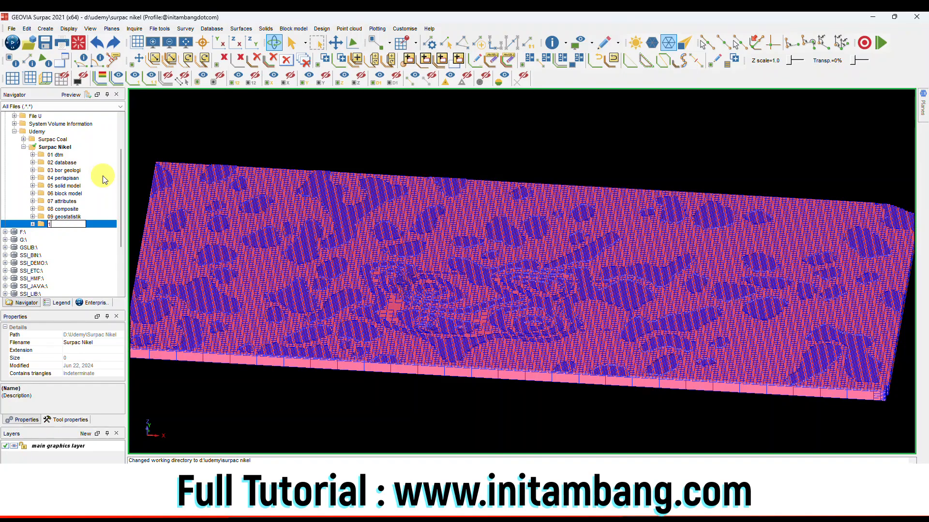
{"action": "type", "text": "0 sumber daya awal"}
{"action": "key", "text": "Return"}
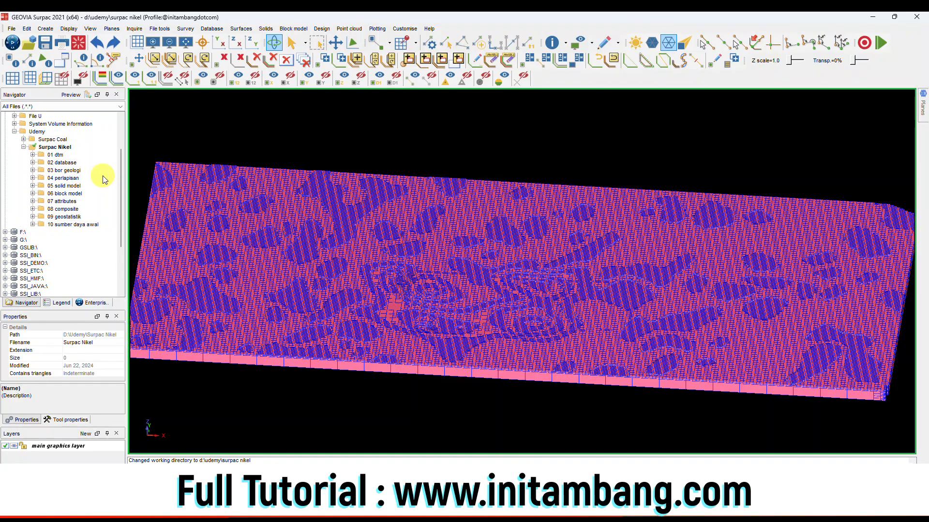
{"action": "right_click", "coordinate": [74, 224]}
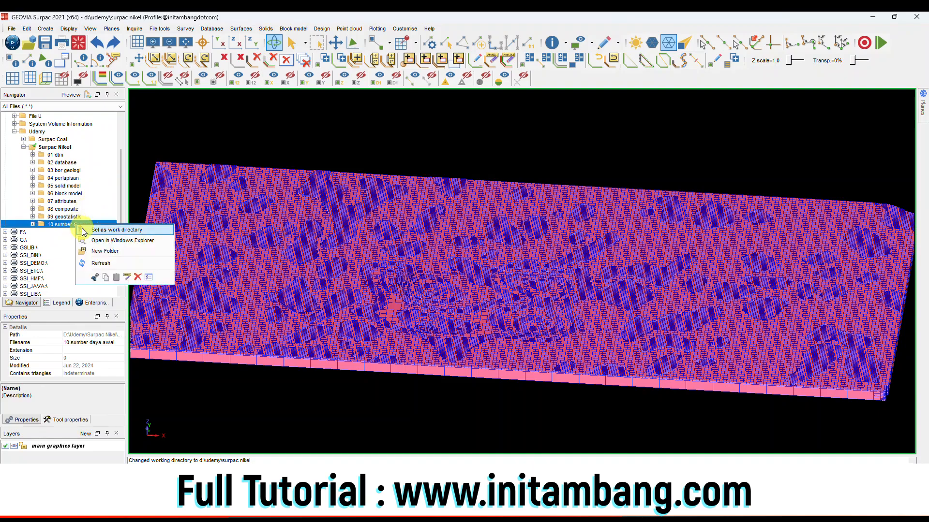
{"action": "left_click", "coordinate": [116, 230]}
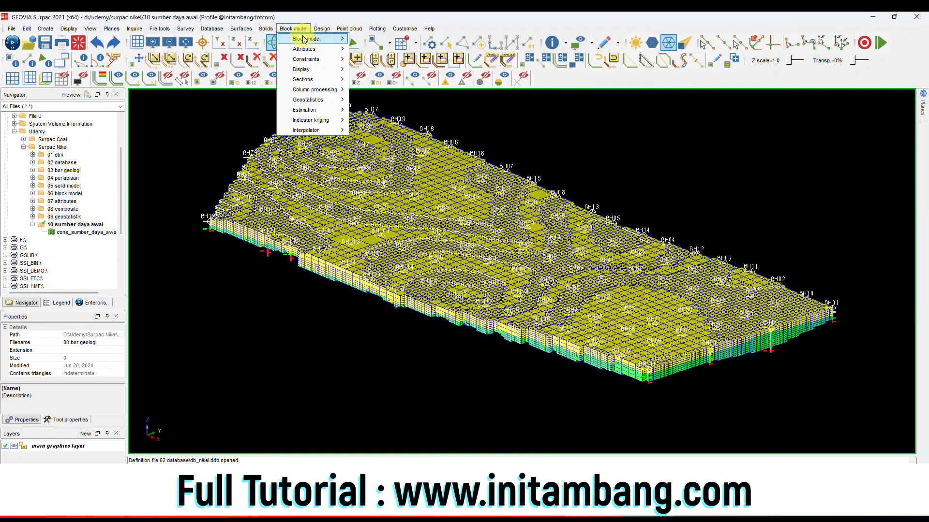
Start a block model report with vol_sumber_daya_awal as both the format file name and the output report file name
{"action": "mouse_move", "coordinate": [310, 38]}
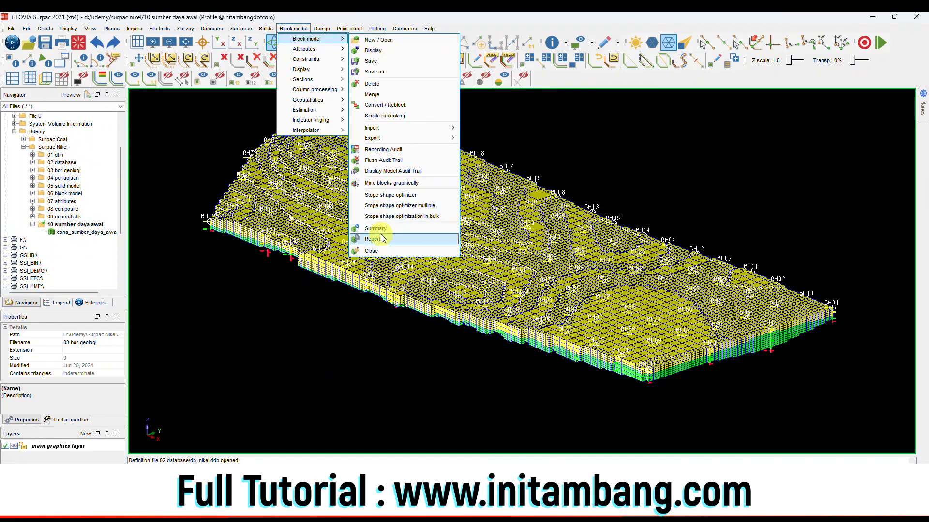
{"action": "left_click", "coordinate": [382, 239]}
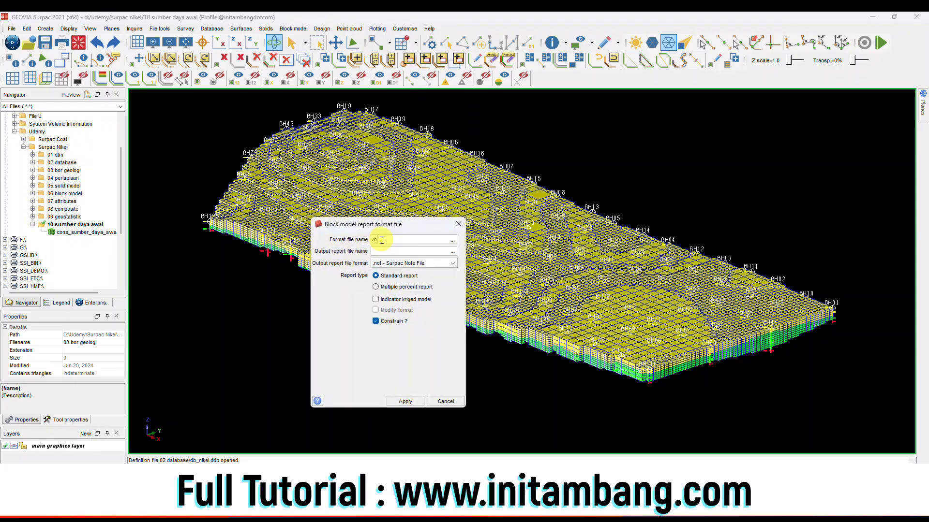
{"action": "type", "text": "vol_sumber_daya_awal"}
{"action": "double_click", "coordinate": [382, 239]}
{"action": "key", "text": "ctrl+c"}
{"action": "left_click", "coordinate": [382, 251]}
{"action": "key", "text": "ctrl+v"}
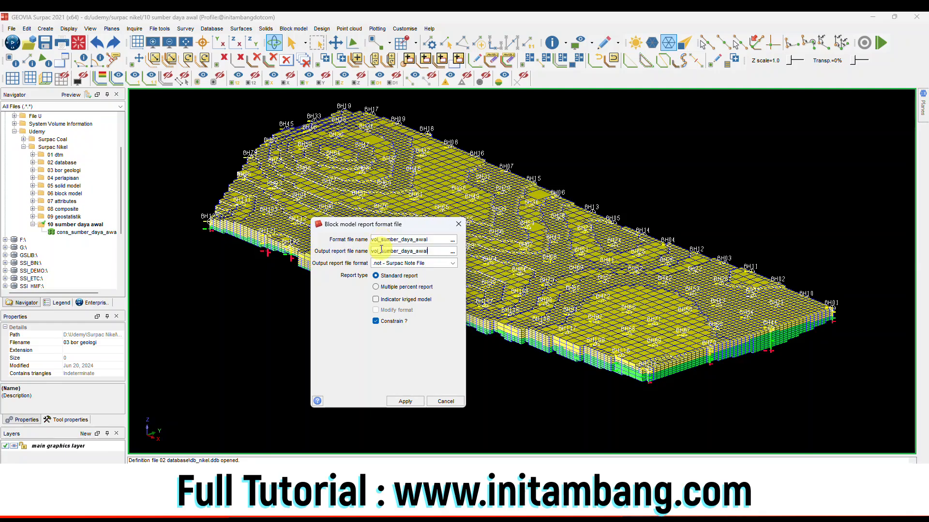
Set the output report format to .csv - Comma Separated and apply the constrained standard report settings
{"action": "left_click", "coordinate": [405, 265]}
{"action": "left_click", "coordinate": [401, 283]}
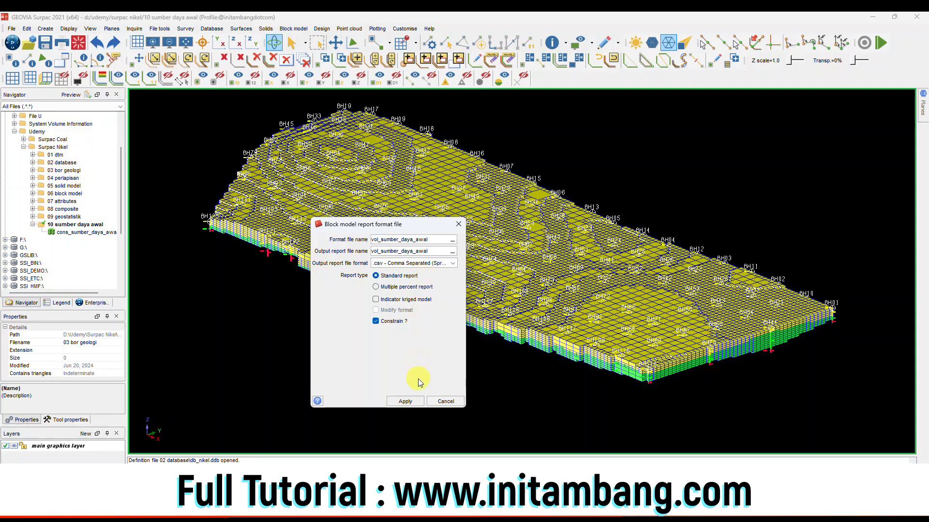
{"action": "left_click", "coordinate": [410, 401]}
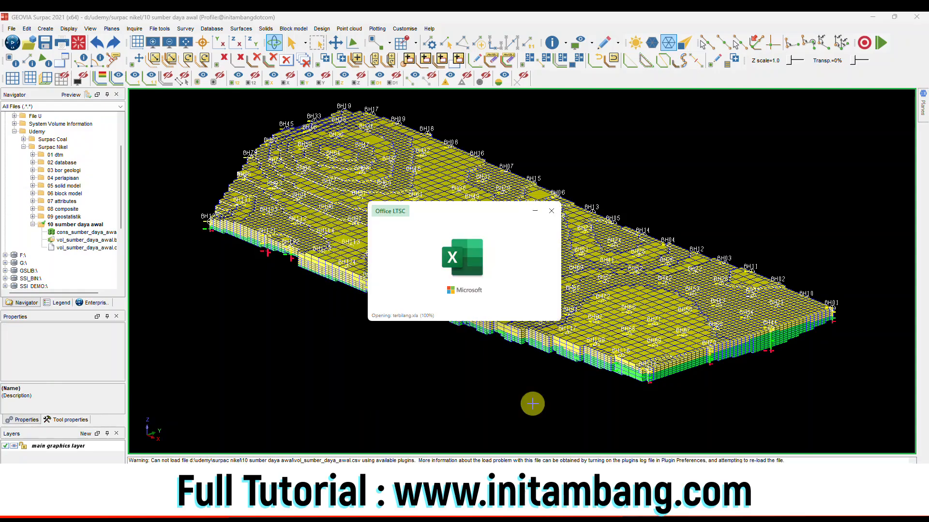
In Excel, apply the comma number style to the Volume and Tonnes values in D16:E22 of vol_sumber_daya_awal.csv
{"action": "left_click_drag", "start_coordinate": [128, 320], "coordinate": [154, 378]}
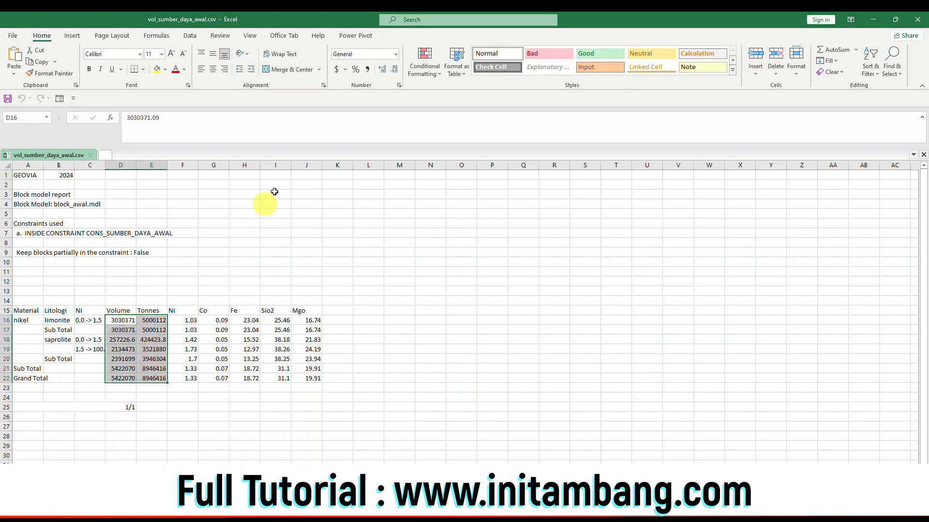
{"action": "left_click", "coordinate": [368, 72]}
{"action": "left_click", "coordinate": [257, 395]}
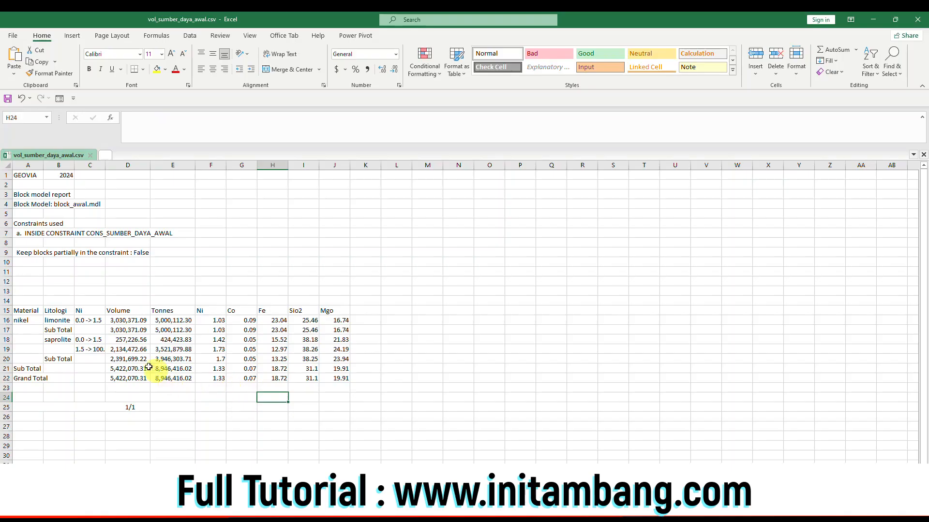
{"action": "left_click", "coordinate": [65, 339]}
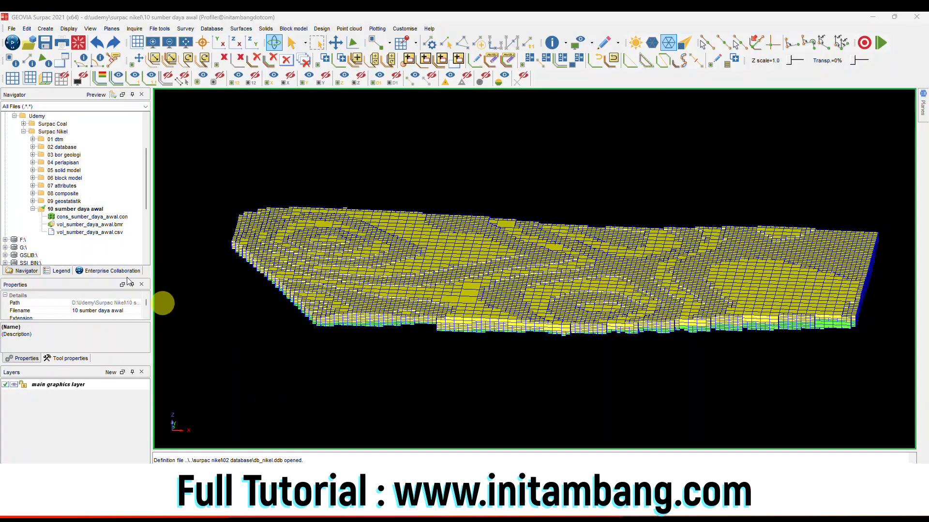
In Surpac, create a folder named "11 pit optimasi" inside Surpac Nikel and set it as the work directory
{"action": "left_click", "coordinate": [31, 210]}
{"action": "left_click", "coordinate": [32, 210]}
{"action": "right_click", "coordinate": [62, 134]}
{"action": "left_click", "coordinate": [83, 161]}
{"action": "type", "text": "11 pit optimasi"}
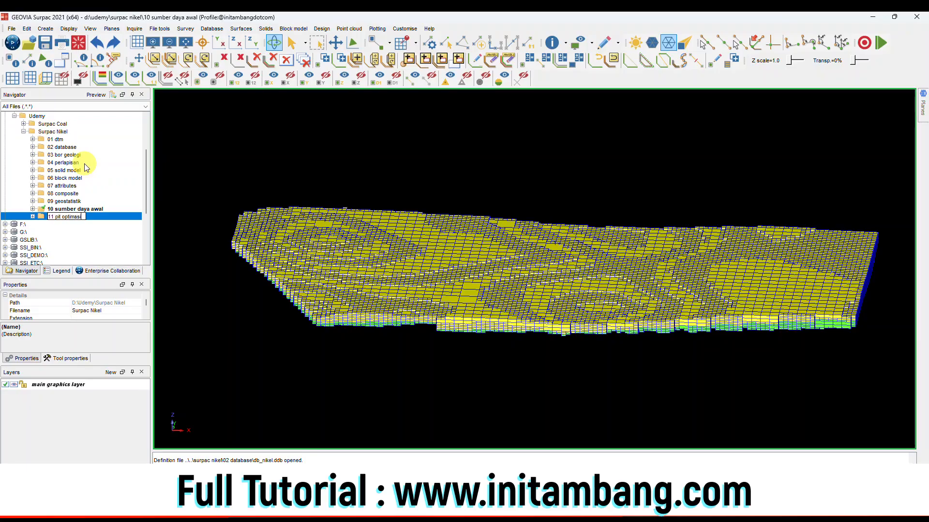
{"action": "key", "text": "Return"}
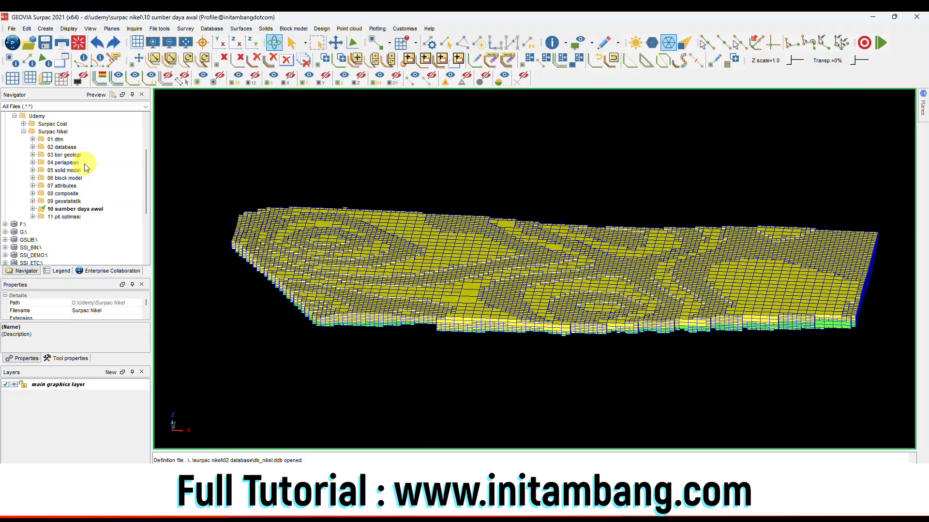
{"action": "left_click", "coordinate": [76, 217]}
{"action": "right_click", "coordinate": [75, 217]}
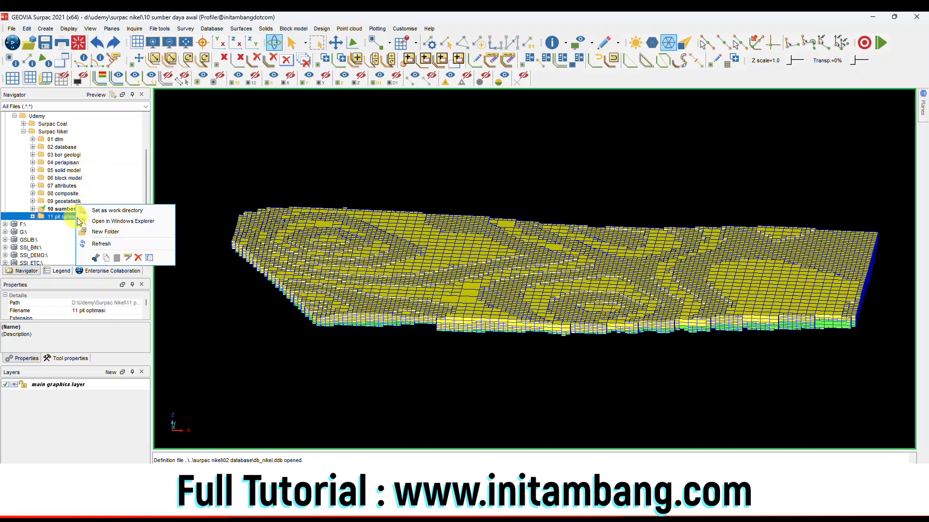
{"action": "left_click", "coordinate": [95, 212]}
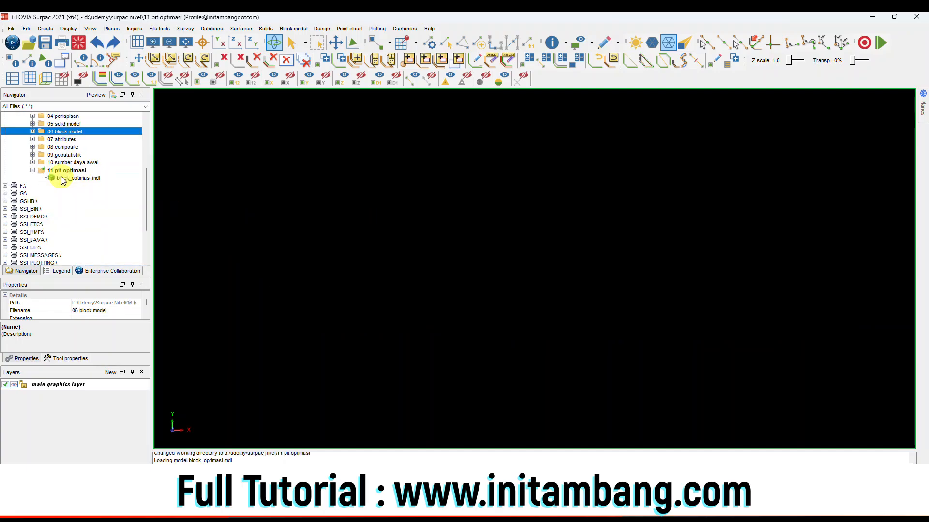
{"action": "scroll", "coordinate": [63, 177], "scroll_direction": "up", "scroll_amount": 1}
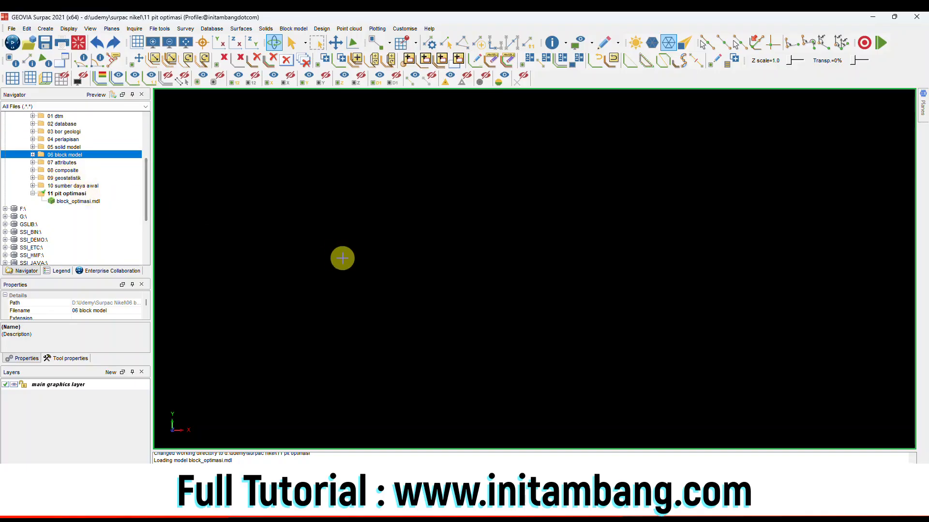
Export the block model to Whittle four-x format as pit_optimasi.mod and pit_optimasi.par, and open the exported parameter file
{"action": "left_click", "coordinate": [304, 29]}
{"action": "mouse_move", "coordinate": [304, 38]}
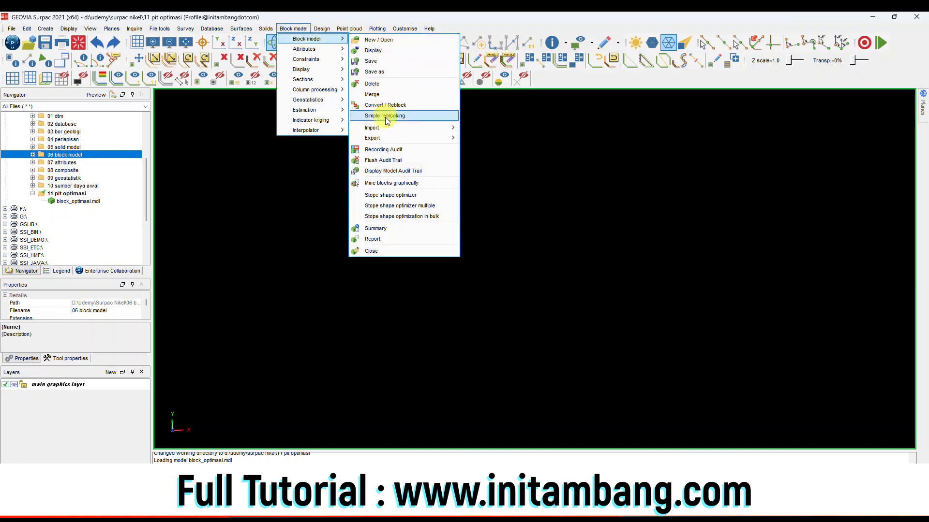
{"action": "mouse_move", "coordinate": [389, 140]}
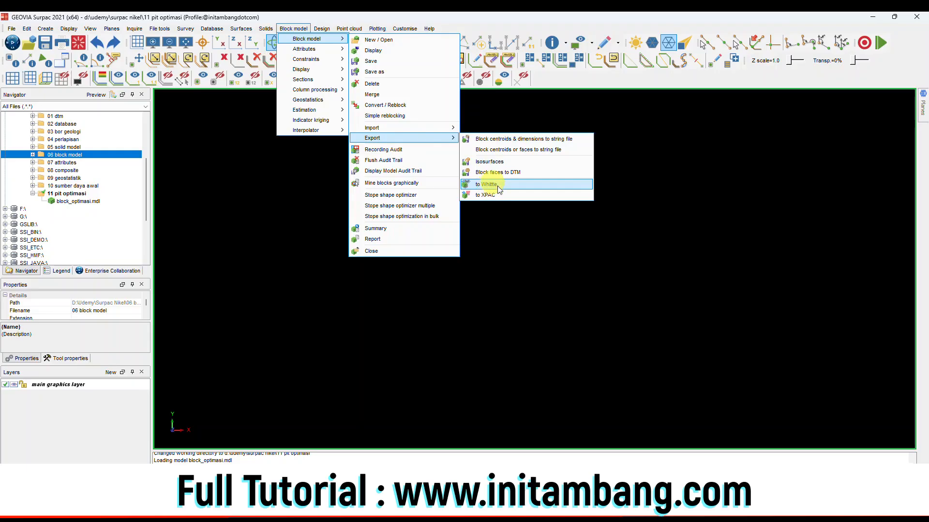
{"action": "left_click", "coordinate": [489, 185]}
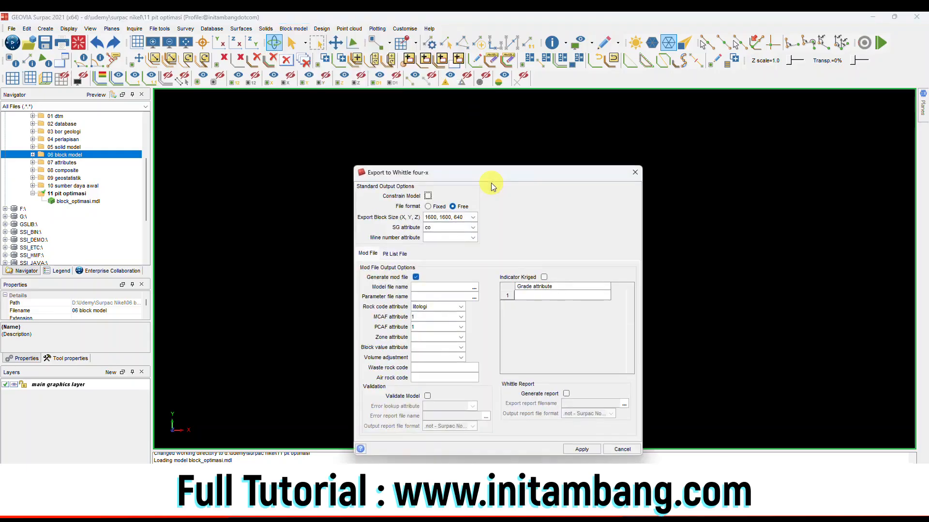
{"action": "key", "text": "Return"}
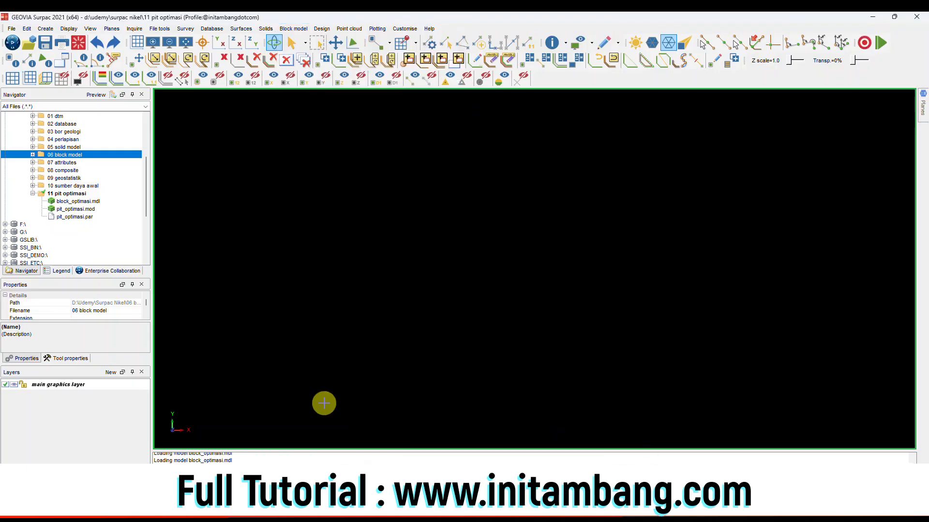
{"action": "double_click", "coordinate": [87, 219]}
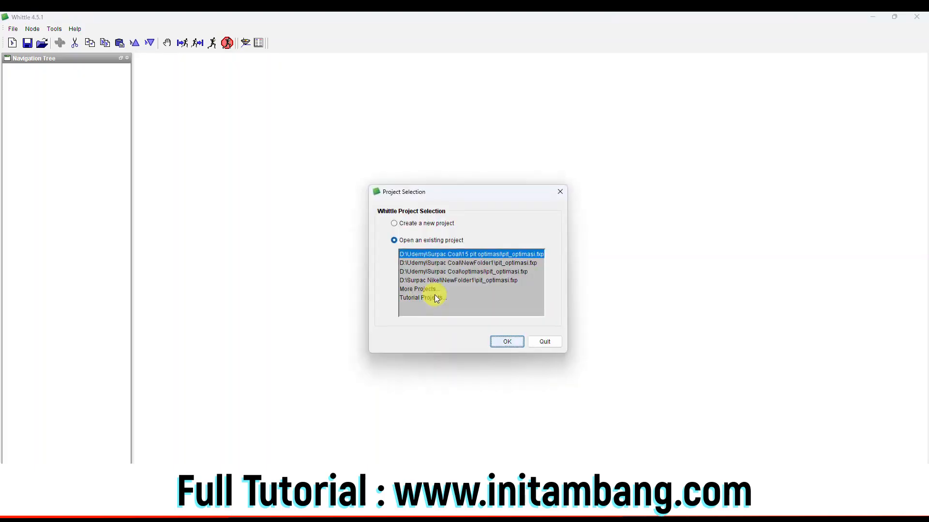
In Whittle, start a new project and set its project directory to D:\Udemy\Surpac Nikel\11 pit optimasi
{"action": "left_click", "coordinate": [416, 224]}
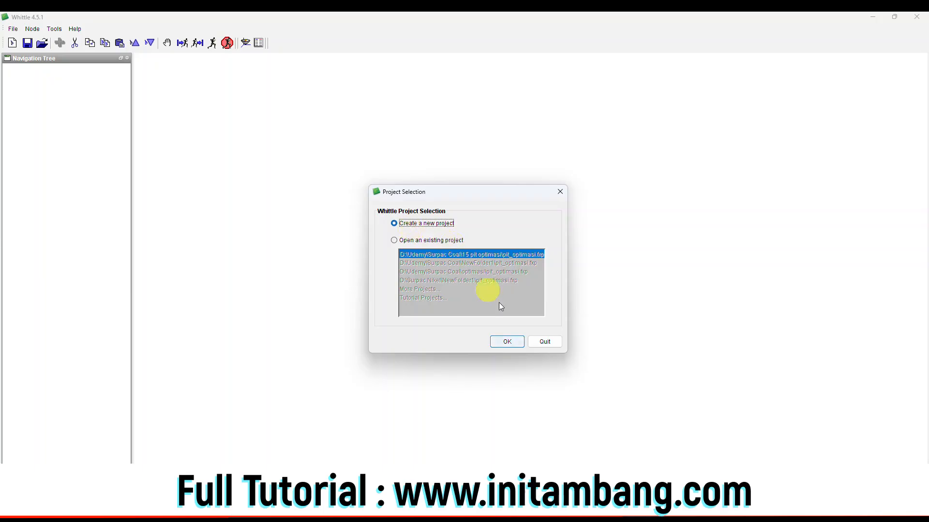
{"action": "left_click", "coordinate": [508, 341]}
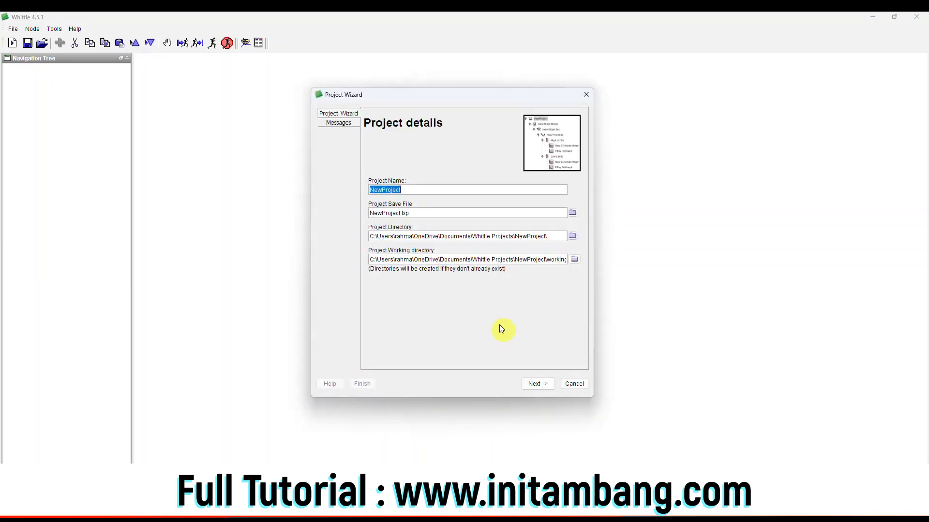
{"action": "left_click", "coordinate": [572, 237]}
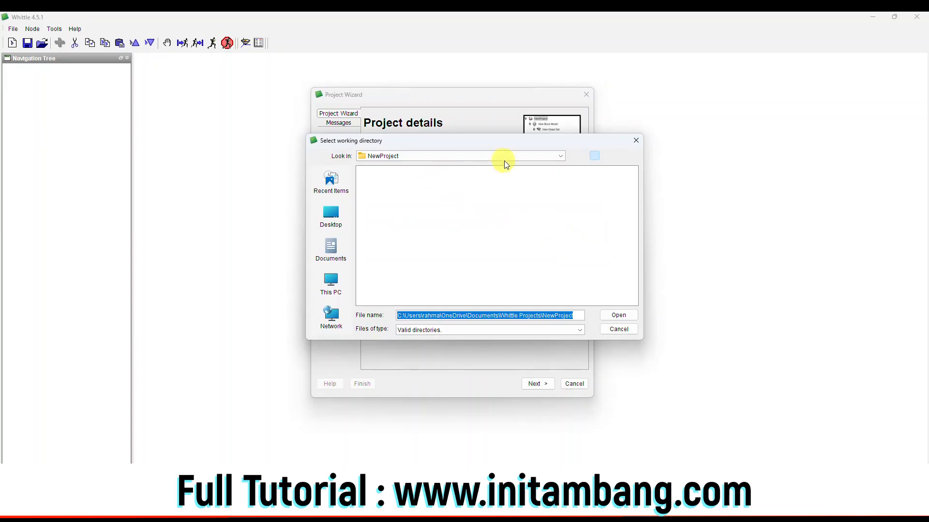
{"action": "left_click", "coordinate": [498, 156]}
{"action": "left_click", "coordinate": [425, 193]}
{"action": "left_click", "coordinate": [382, 214]}
{"action": "double_click", "coordinate": [383, 216]}
{"action": "double_click", "coordinate": [383, 180]}
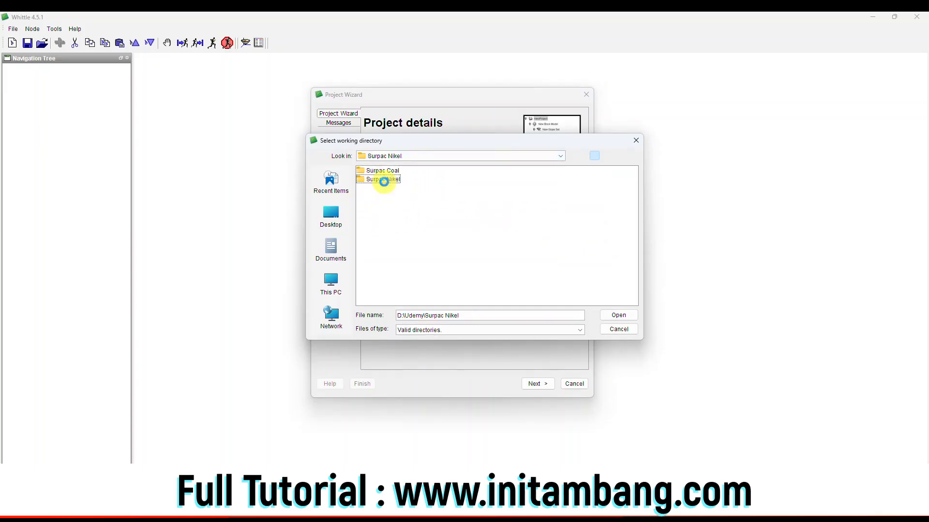
{"action": "double_click", "coordinate": [387, 258]}
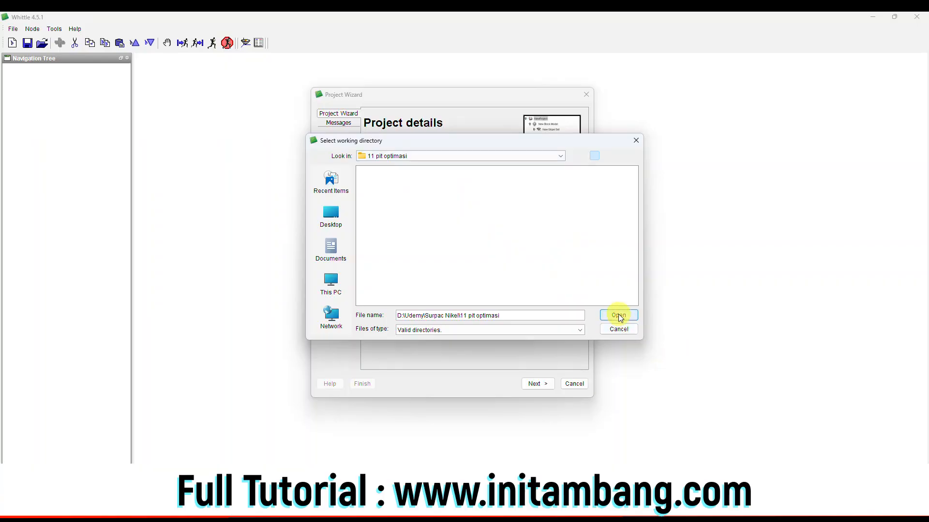
{"action": "left_click", "coordinate": [618, 315]}
Name the project pit_optimasi and accept the project details
{"action": "double_click", "coordinate": [425, 190]}
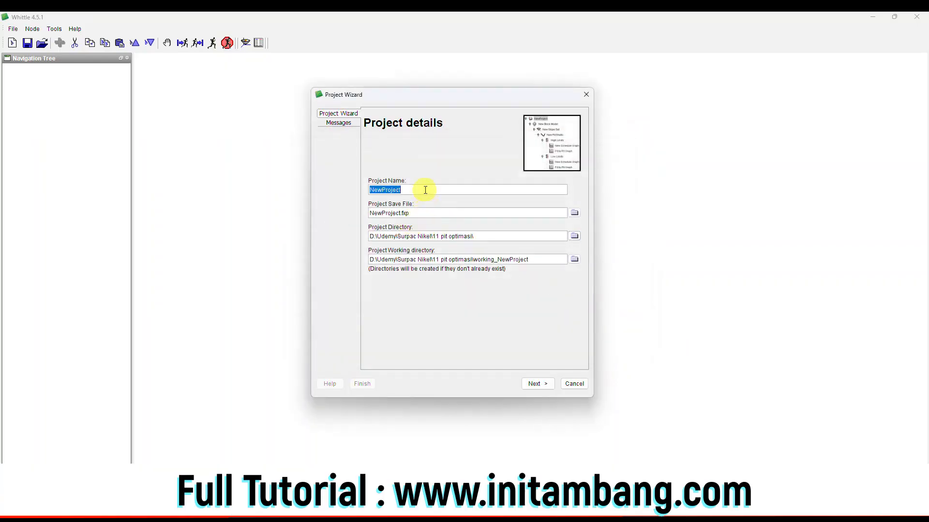
{"action": "type", "text": "pit"}
{"action": "type", "text": "_optimasi"}
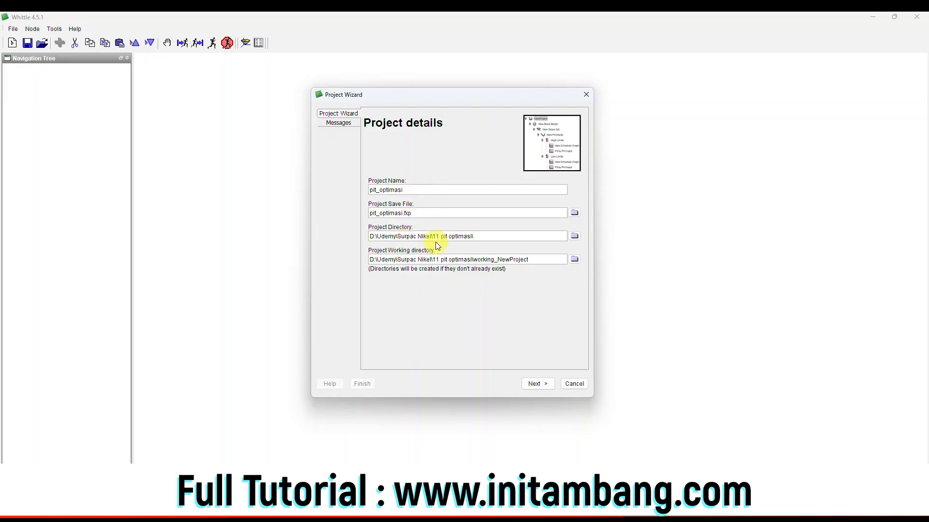
{"action": "left_click", "coordinate": [537, 384]}
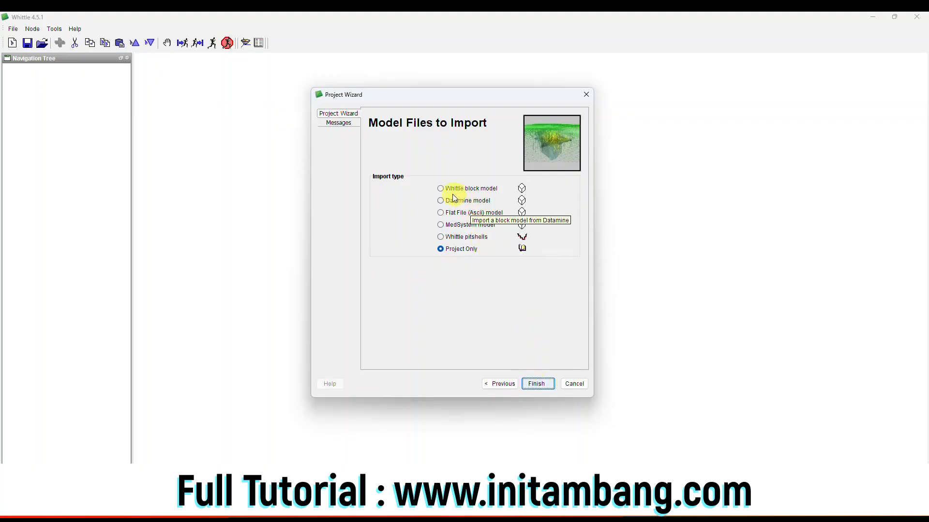
Import pit_optimasi.mod from the 11 pit optimasi folder as a Whittle block model, together with its pit_optimasi.par parameters file
{"action": "left_click", "coordinate": [440, 190]}
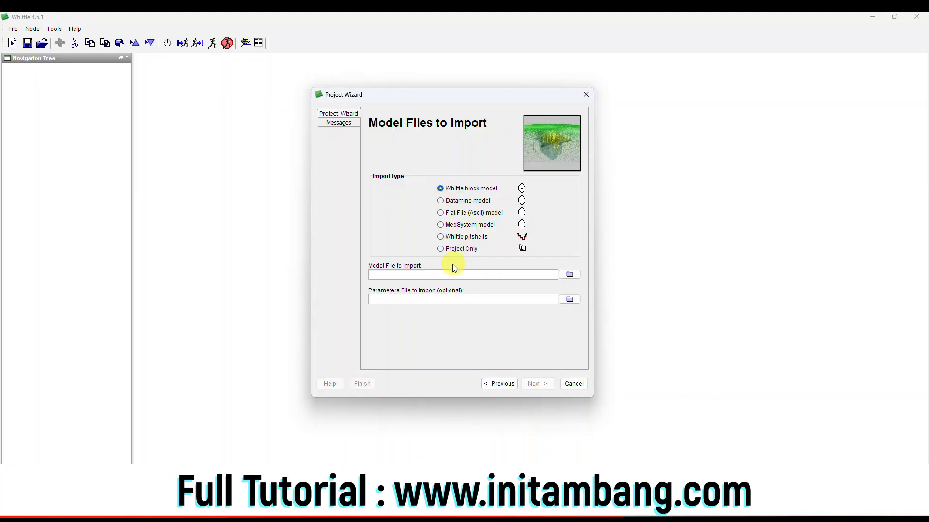
{"action": "left_click", "coordinate": [567, 275]}
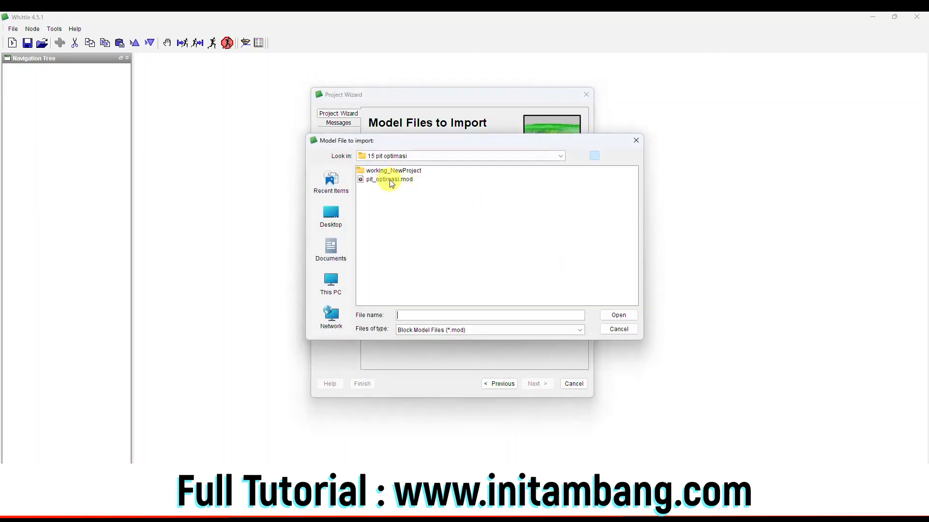
{"action": "left_click", "coordinate": [560, 156]}
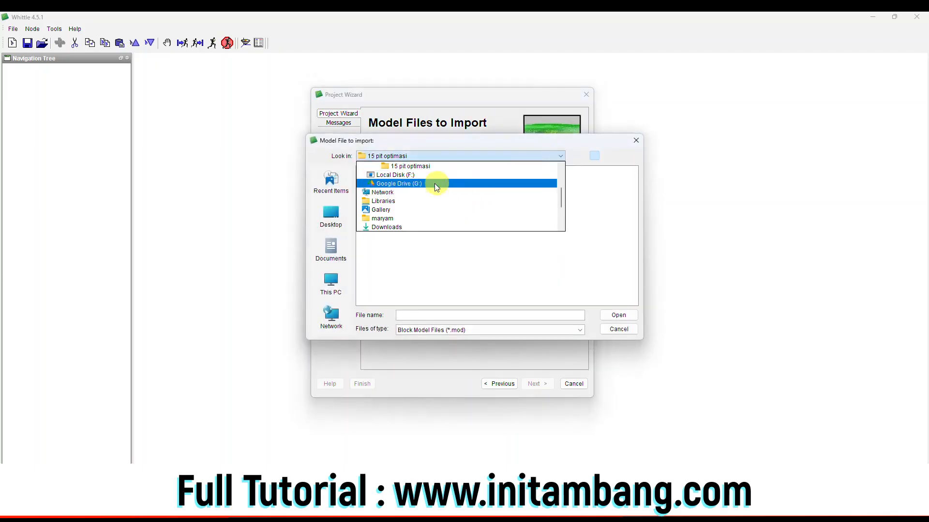
{"action": "scroll", "coordinate": [411, 178], "scroll_direction": "up", "scroll_amount": 2}
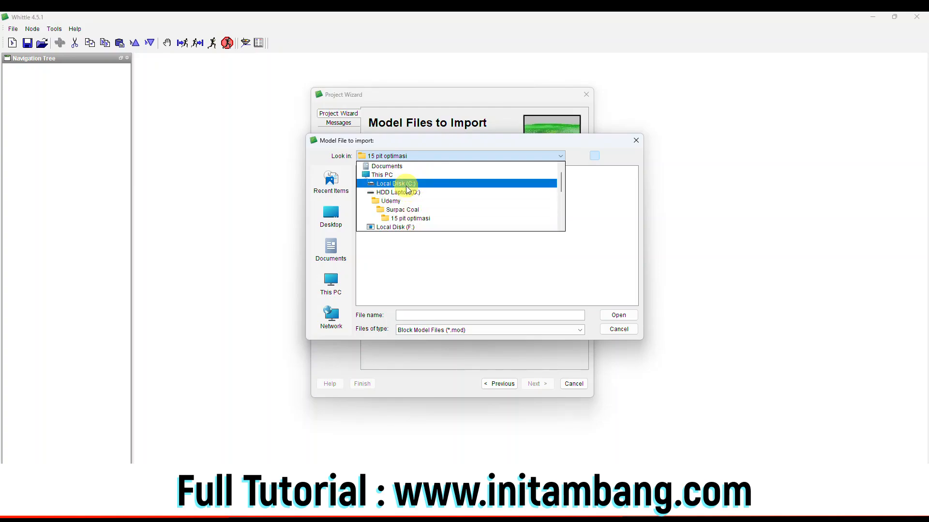
{"action": "left_click", "coordinate": [404, 192]}
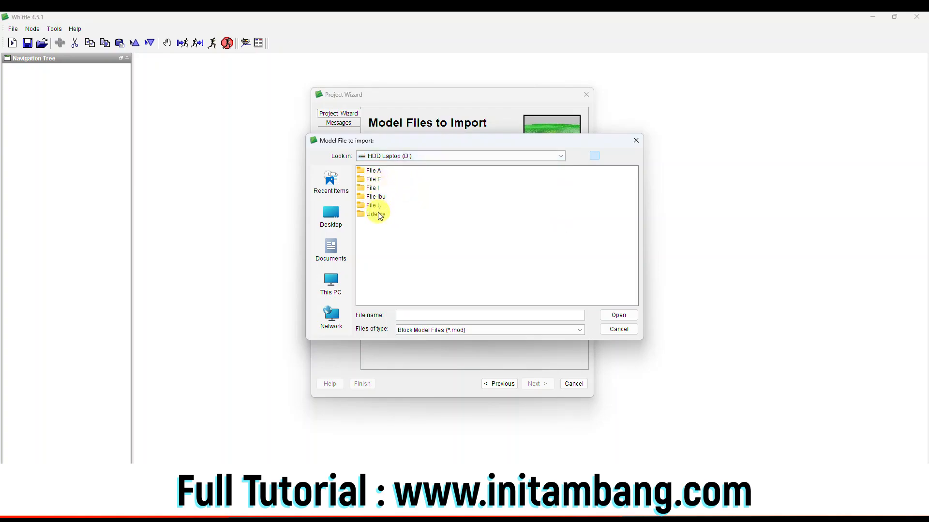
{"action": "double_click", "coordinate": [378, 213]}
{"action": "double_click", "coordinate": [383, 179]}
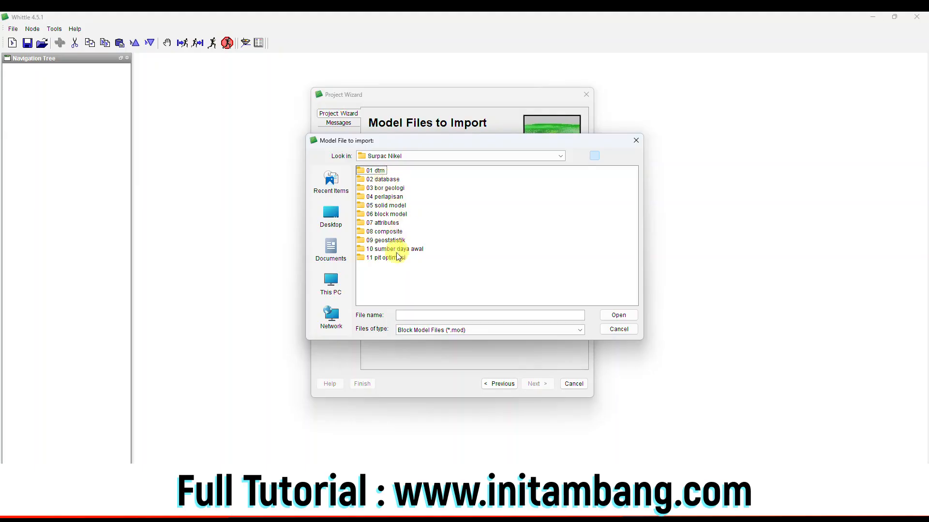
{"action": "double_click", "coordinate": [397, 257]}
{"action": "double_click", "coordinate": [394, 172]}
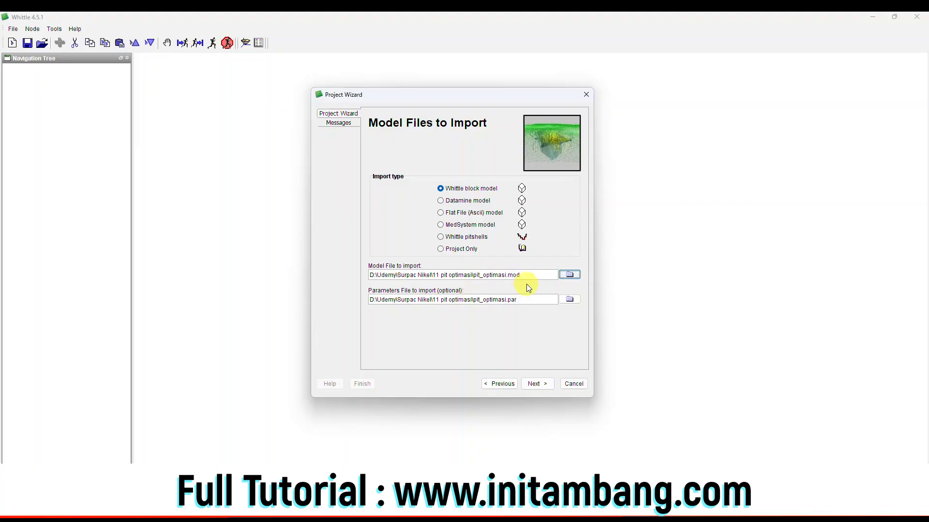
{"action": "left_click", "coordinate": [538, 382]}
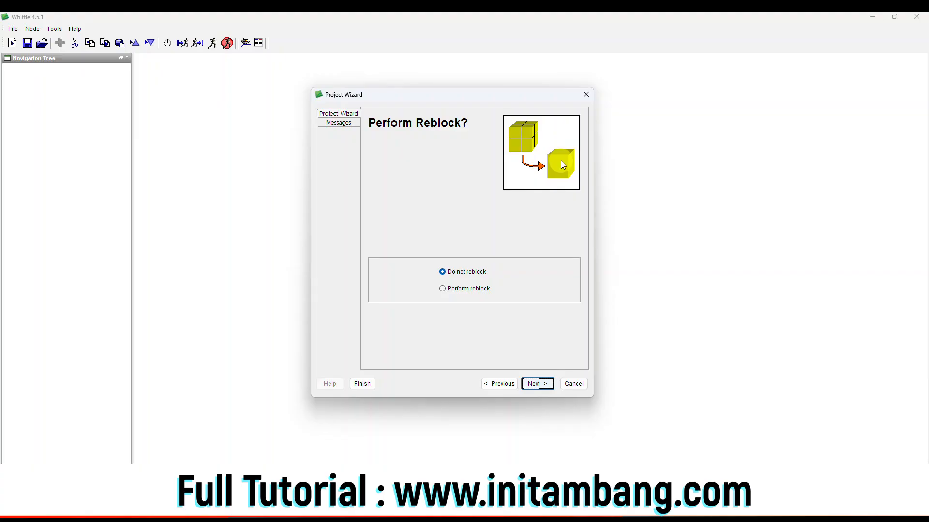
Set up the project without reblocking or stockpiles, using Standard extracted product as the process type
{"action": "left_click", "coordinate": [536, 384]}
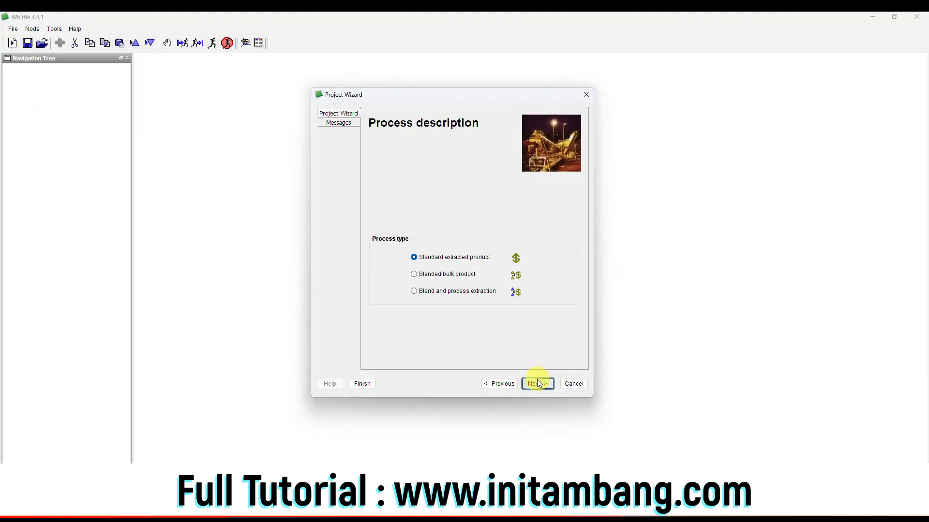
{"action": "left_click", "coordinate": [472, 256]}
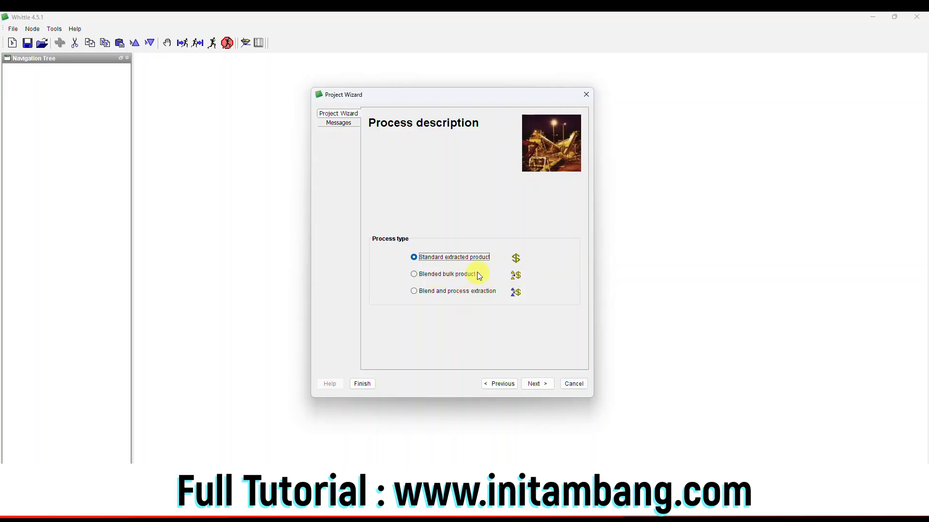
{"action": "left_click", "coordinate": [537, 383]}
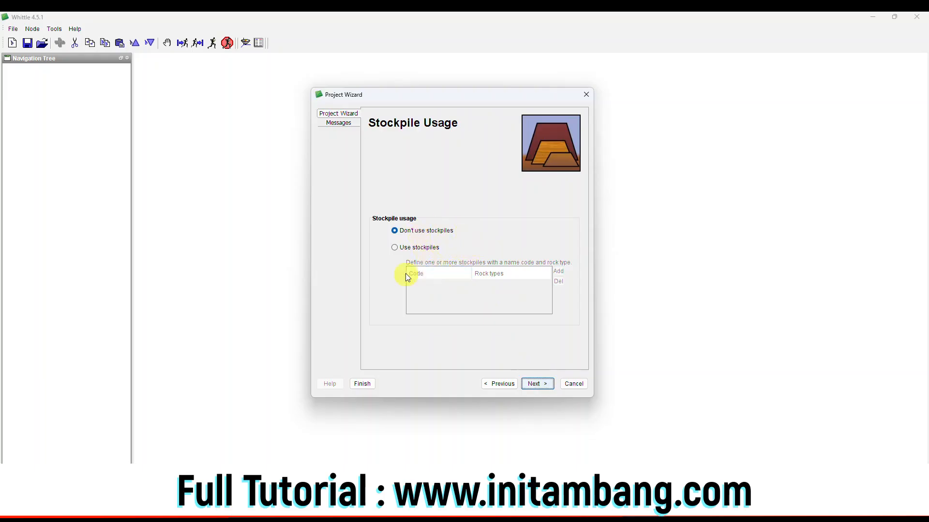
{"action": "left_click", "coordinate": [538, 382]}
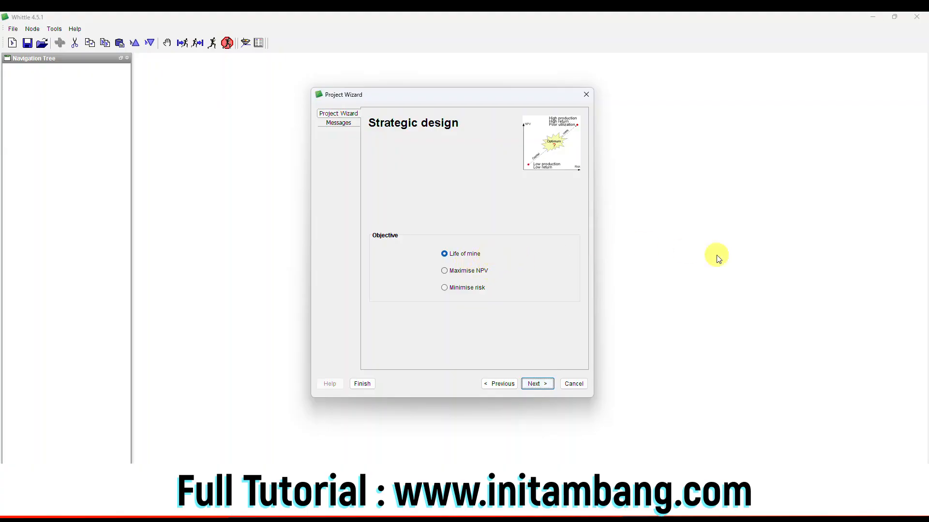
Set the strategic design objective to Maximise NPV
{"action": "left_click", "coordinate": [472, 271]}
{"action": "left_click", "coordinate": [482, 287]}
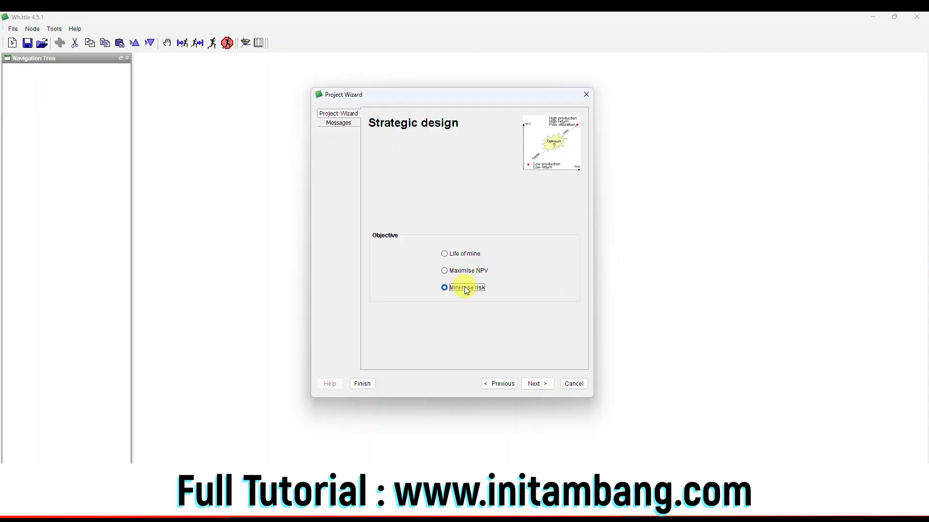
{"action": "left_click", "coordinate": [445, 272]}
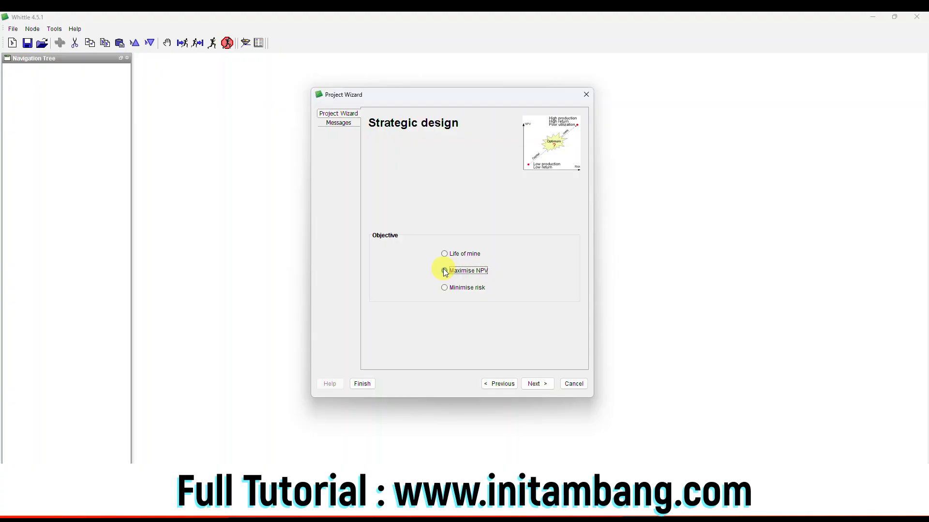
{"action": "left_click", "coordinate": [535, 383]}
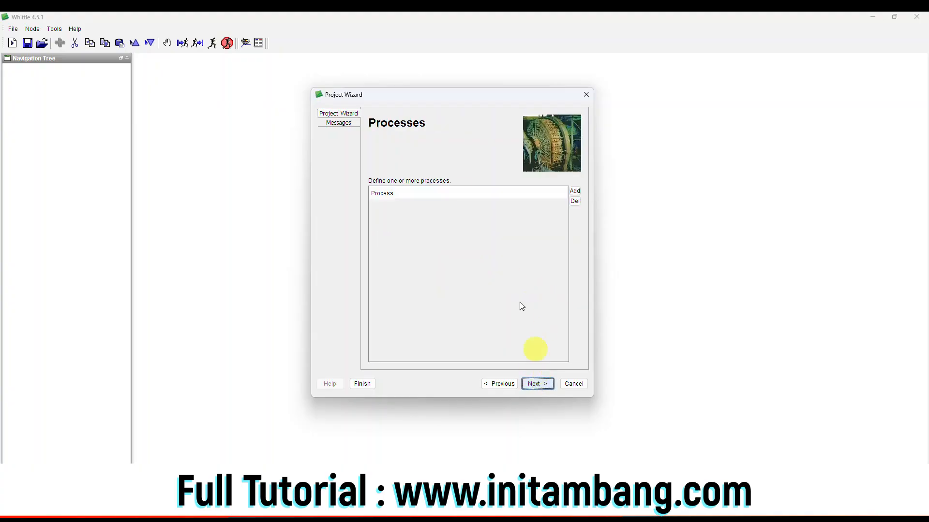
Leave the processes and production scenarios undefined, and exclude the Schedule and Pit by pit analyses
{"action": "left_click", "coordinate": [534, 384]}
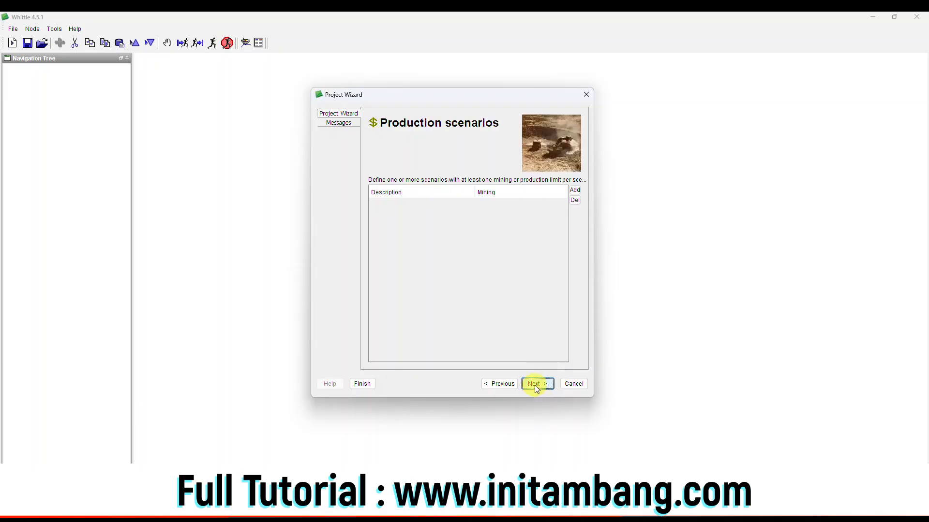
{"action": "left_click", "coordinate": [535, 382]}
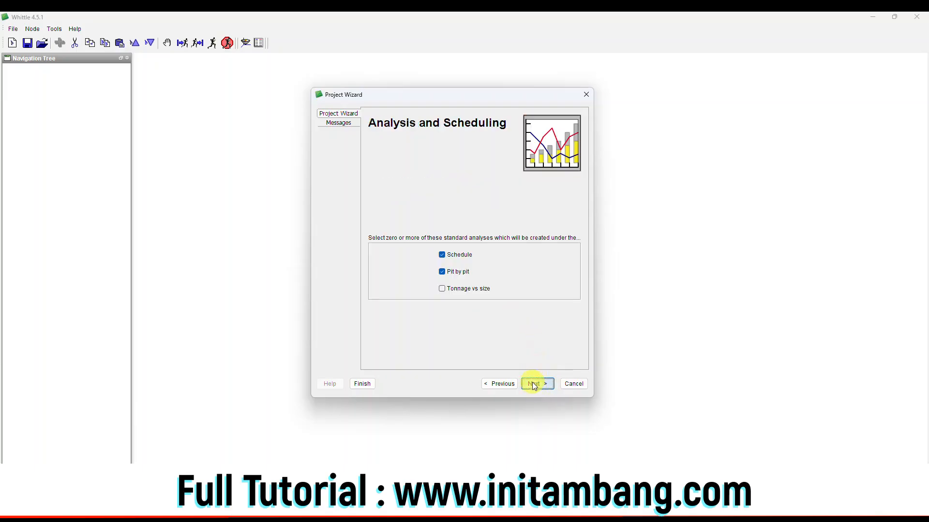
{"action": "left_click", "coordinate": [454, 259]}
{"action": "left_click", "coordinate": [441, 272]}
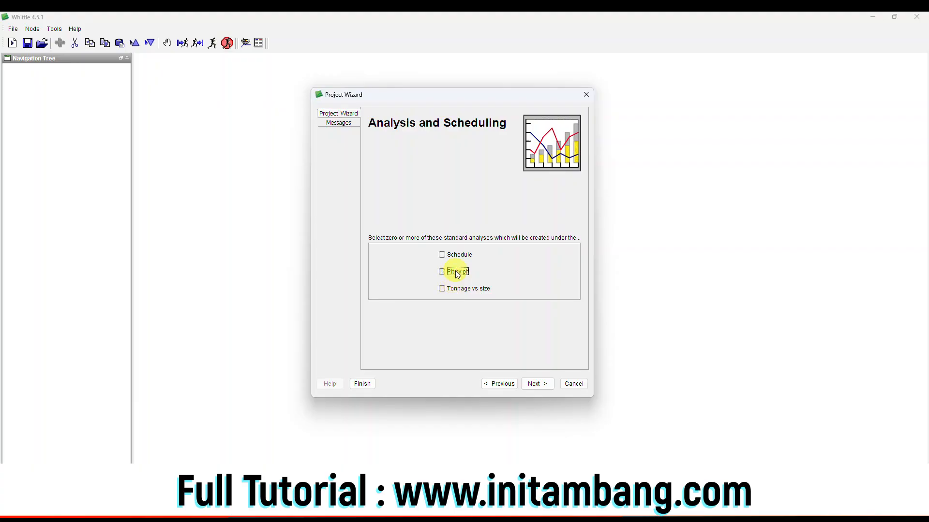
{"action": "left_click", "coordinate": [537, 383]}
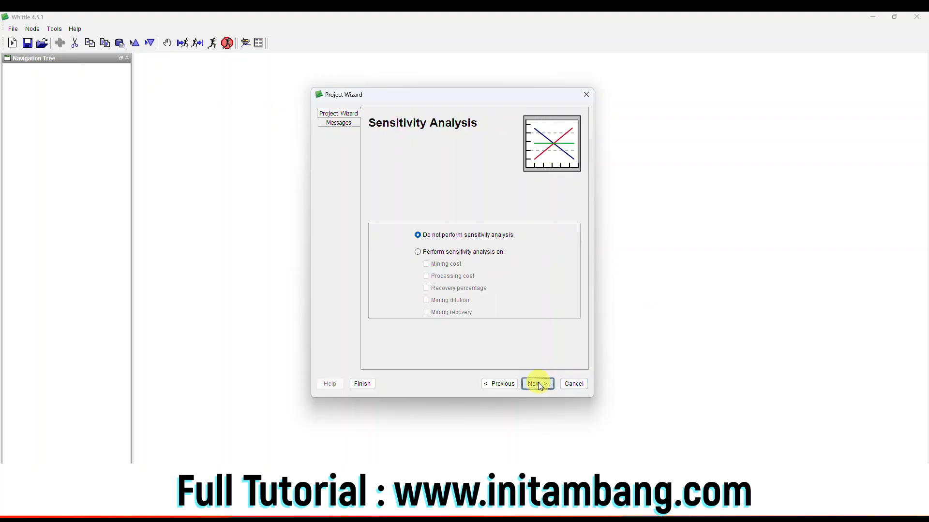
Enable sensitivity analysis on mining cost, mining dilution and mining recovery, and accept the selection
{"action": "left_click", "coordinate": [457, 252]}
{"action": "left_click", "coordinate": [453, 265]}
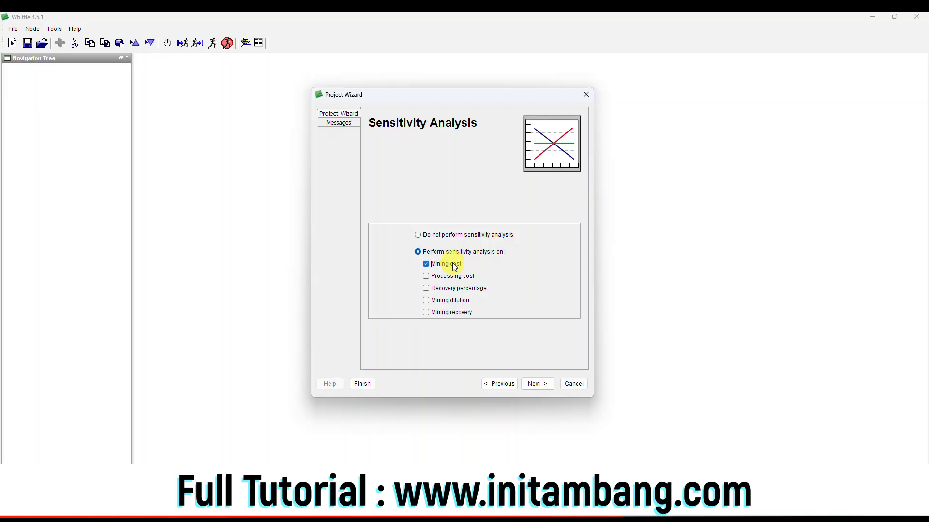
{"action": "left_click", "coordinate": [453, 299]}
{"action": "left_click", "coordinate": [426, 312]}
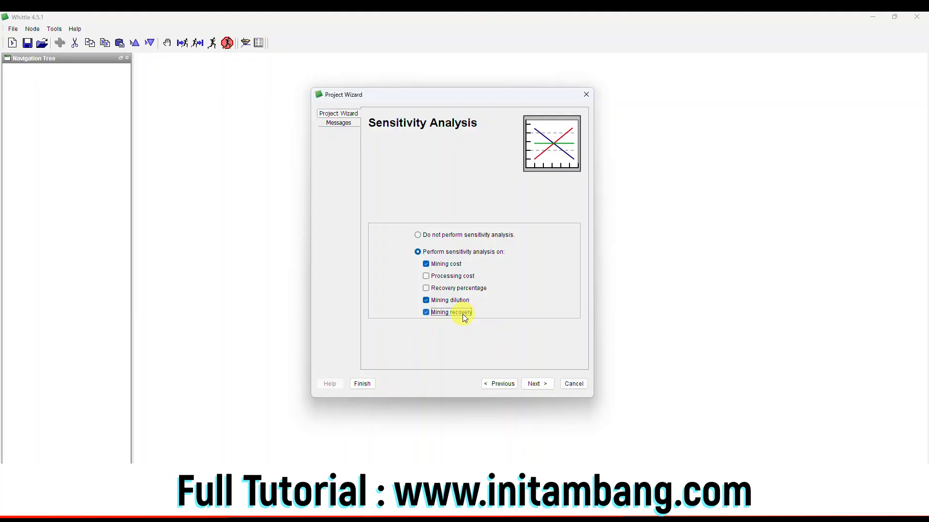
{"action": "left_click", "coordinate": [535, 383]}
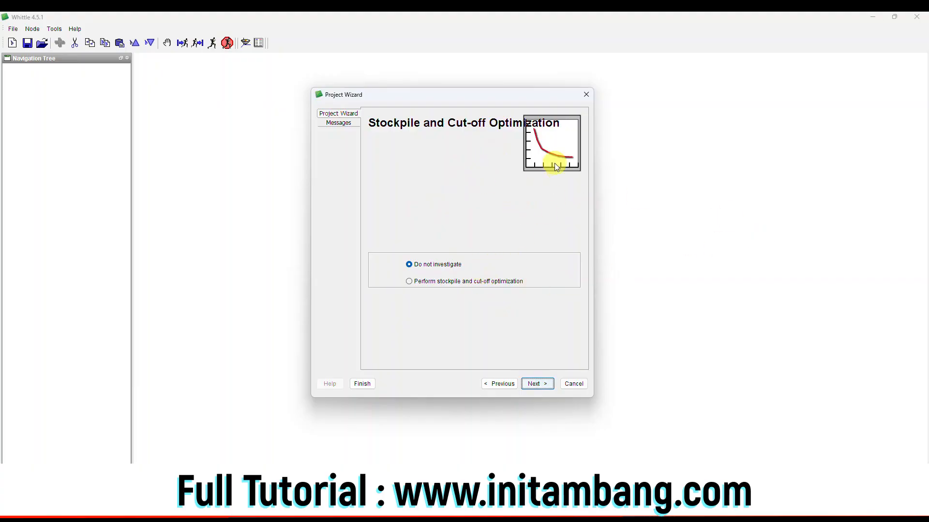
Complete the project setup without stockpile and cut-off optimization, accepting the ni element code and the imported block model dimensions
{"action": "left_click", "coordinate": [538, 384]}
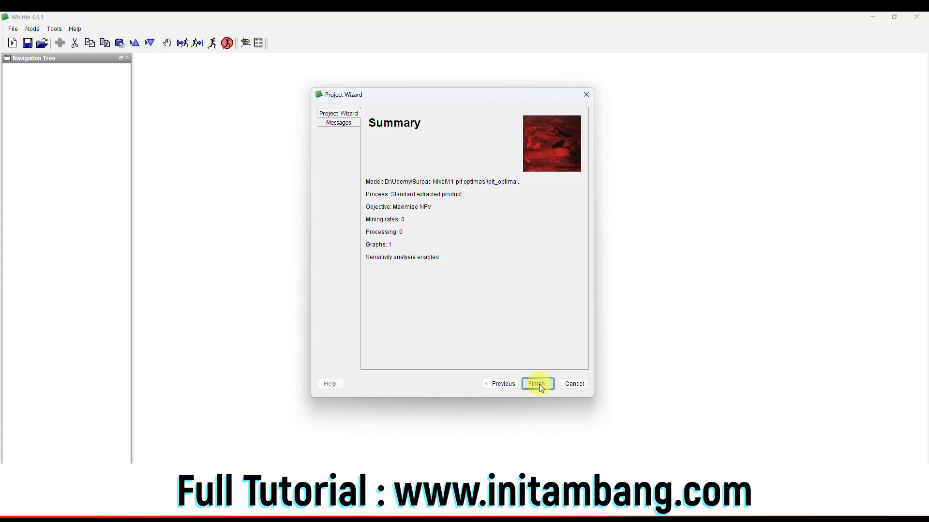
{"action": "left_click", "coordinate": [536, 385]}
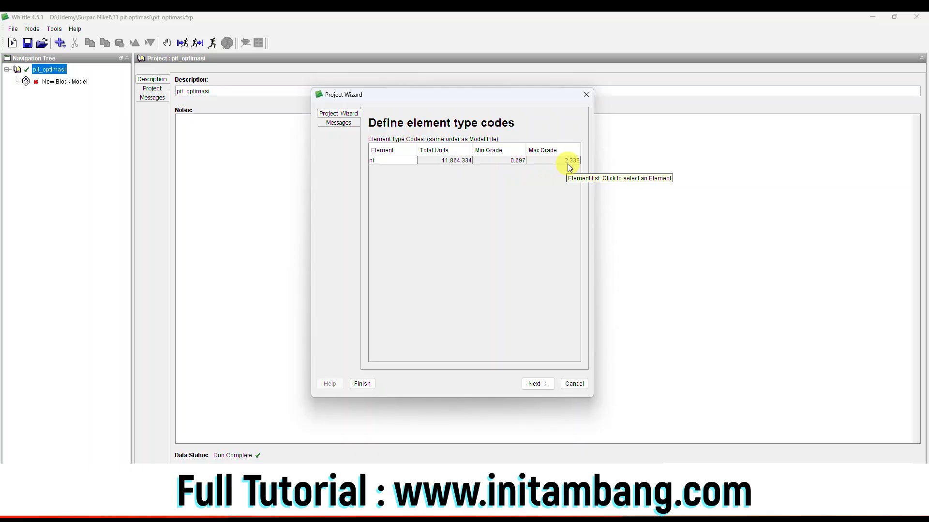
{"action": "left_click", "coordinate": [537, 383]}
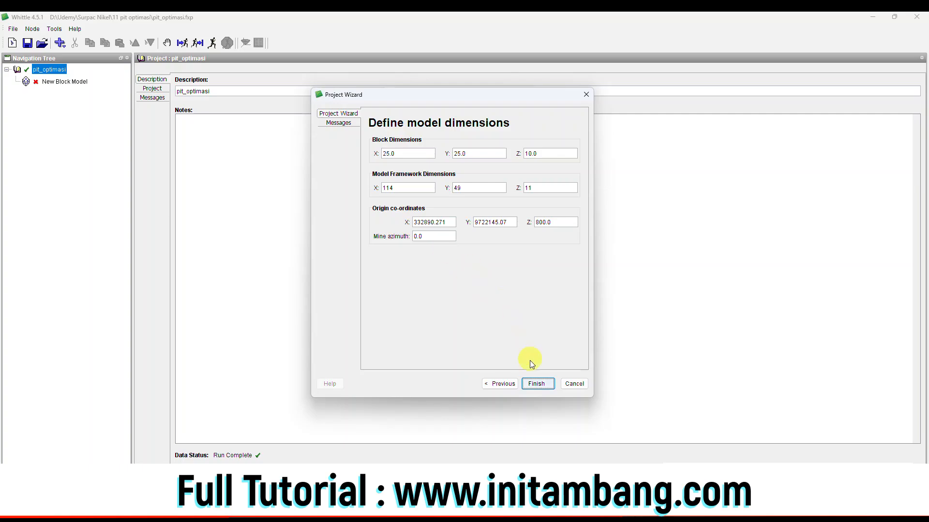
{"action": "left_click", "coordinate": [537, 384]}
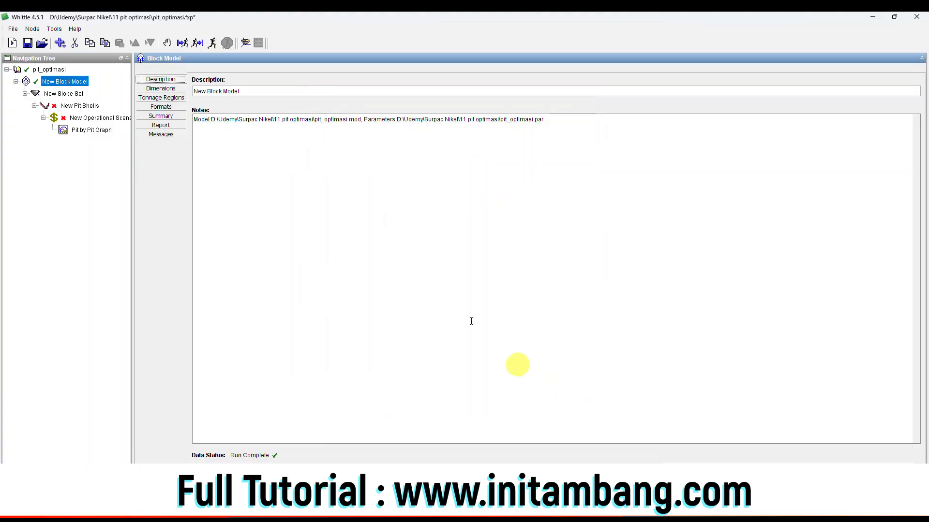
{"action": "left_click", "coordinate": [49, 70]}
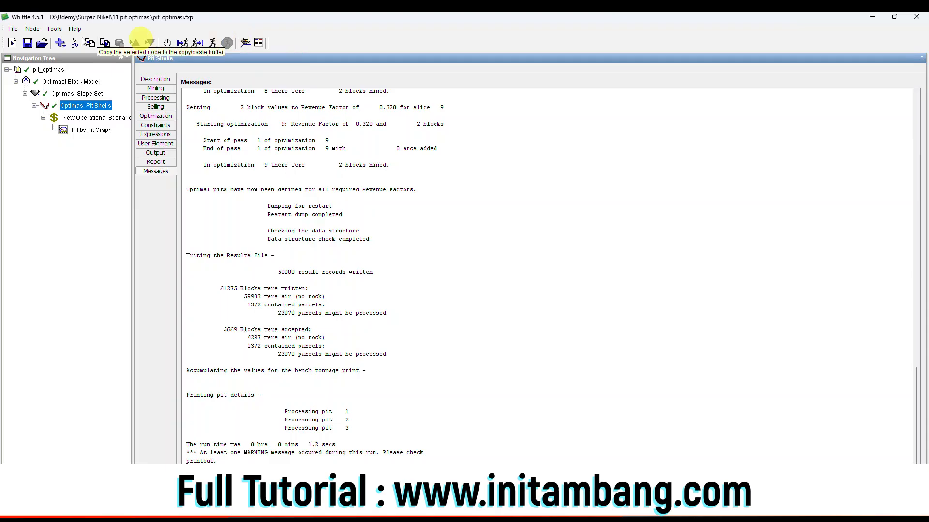
View Optimasi Pit Shells in the 3D viewer, show pit 1 and inspect its shape
{"action": "left_click", "coordinate": [245, 43]}
{"action": "left_click", "coordinate": [454, 310]}
{"action": "left_click", "coordinate": [449, 328]}
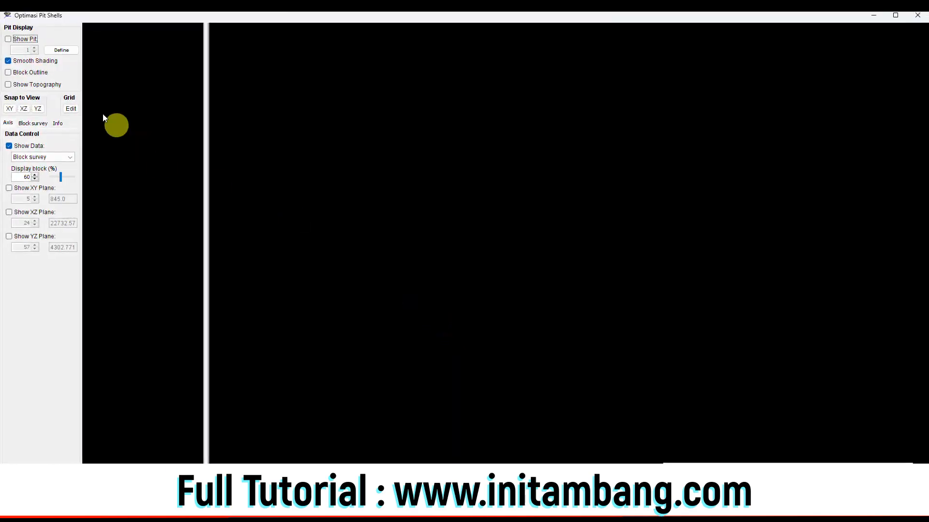
{"action": "left_click", "coordinate": [20, 39]}
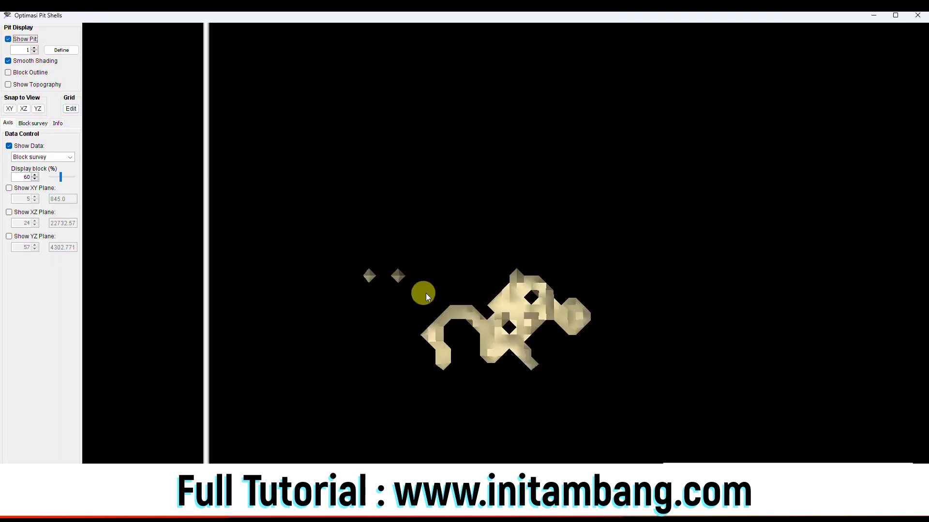
{"action": "left_click_drag", "start_coordinate": [472, 294], "coordinate": [235, 188]}
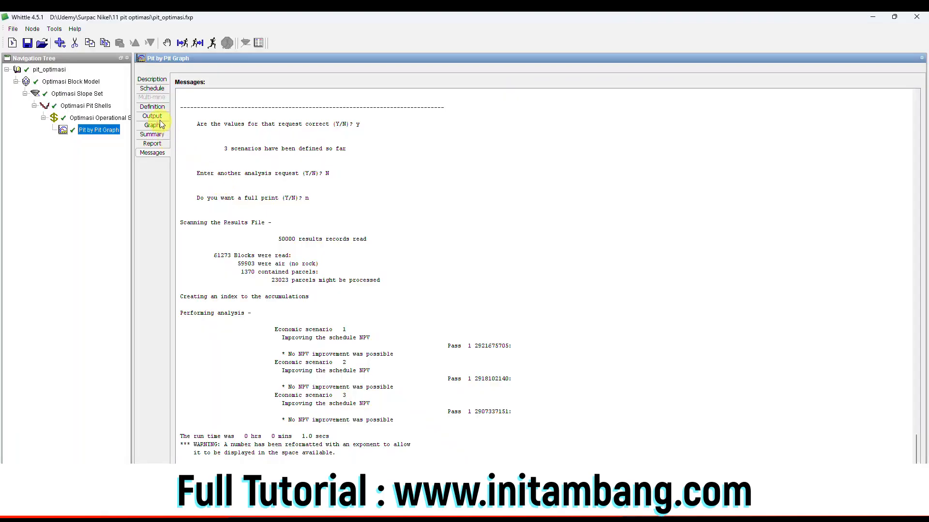
Review the output table of the Pit by Pit Graph, comparing discounted cashflow for each final pit
{"action": "left_click", "coordinate": [161, 120]}
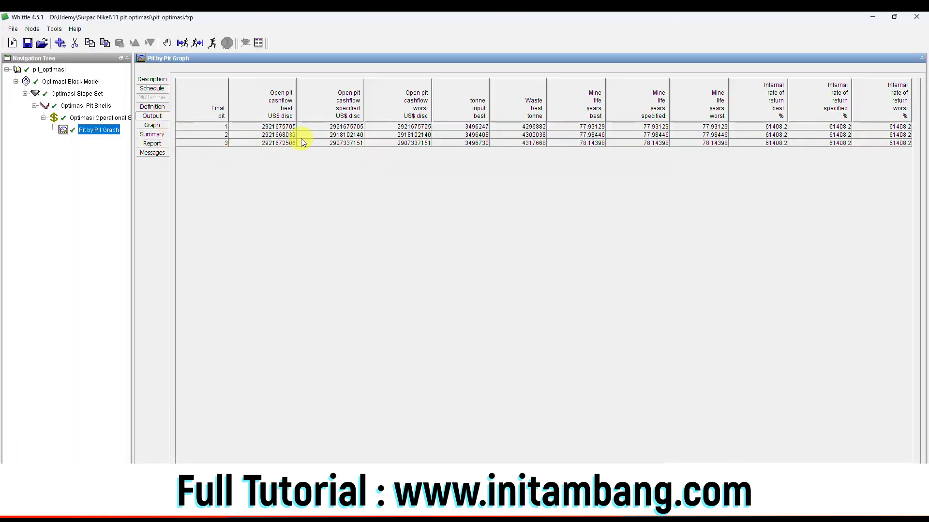
{"action": "left_click", "coordinate": [279, 127]}
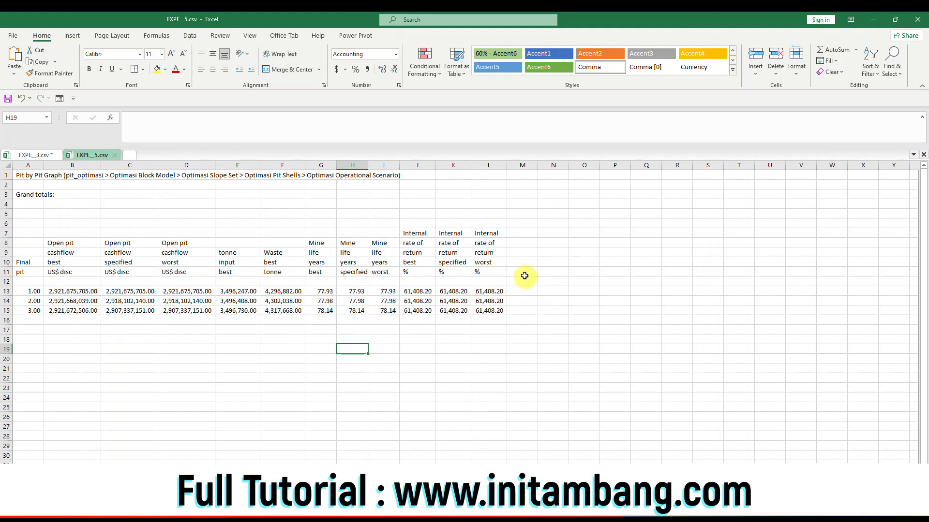
In Excel, add an SR column beside the exported pit-by-pit results, with 1.23 for each of the three pits
{"action": "left_click", "coordinate": [523, 272]}
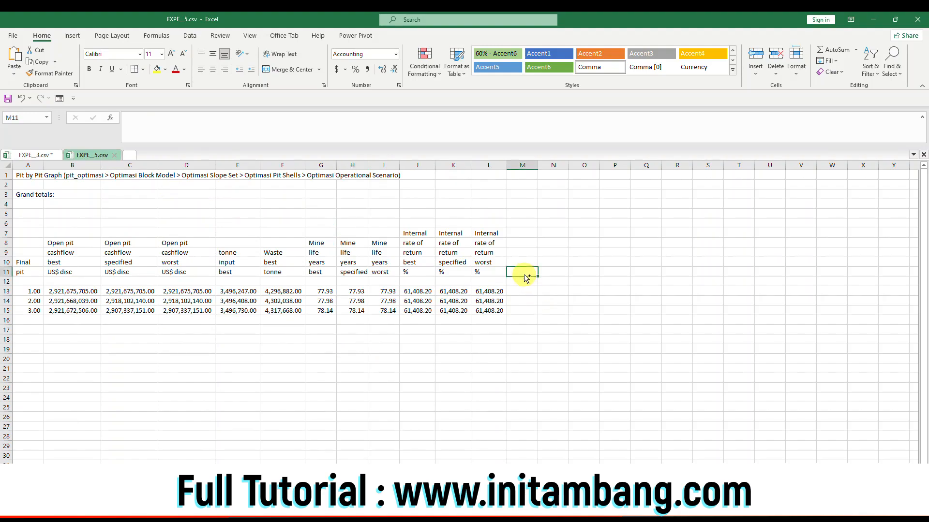
{"action": "type", "text": "SR  1.23 1.23 1.23"}
{"action": "double_click", "coordinate": [519, 271]}
{"action": "key", "text": "Return"}
{"action": "left_click", "coordinate": [525, 292]}
{"action": "left_click", "coordinate": [523, 304]}
{"action": "left_click", "coordinate": [522, 310]}
{"action": "left_click", "coordinate": [521, 293]}
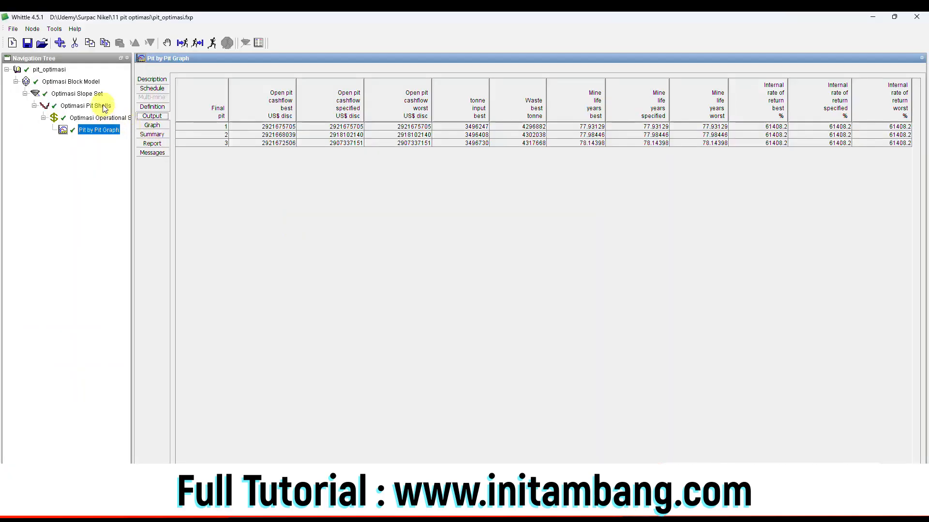
Back in Whittle, export pit shell 1 of Optimasi Pit Shells as a block-outline DXF file named pit_optimasi_1.dxf
{"action": "left_click", "coordinate": [103, 106]}
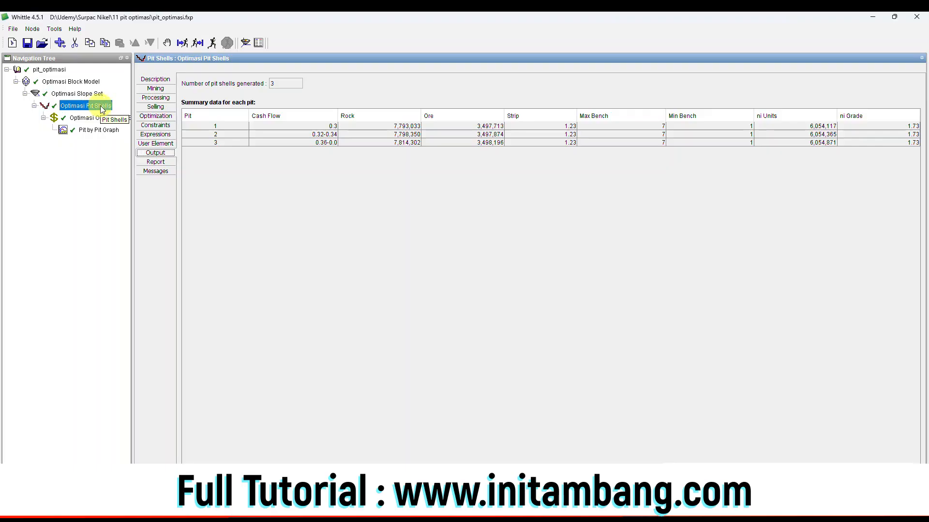
{"action": "right_click", "coordinate": [101, 107]}
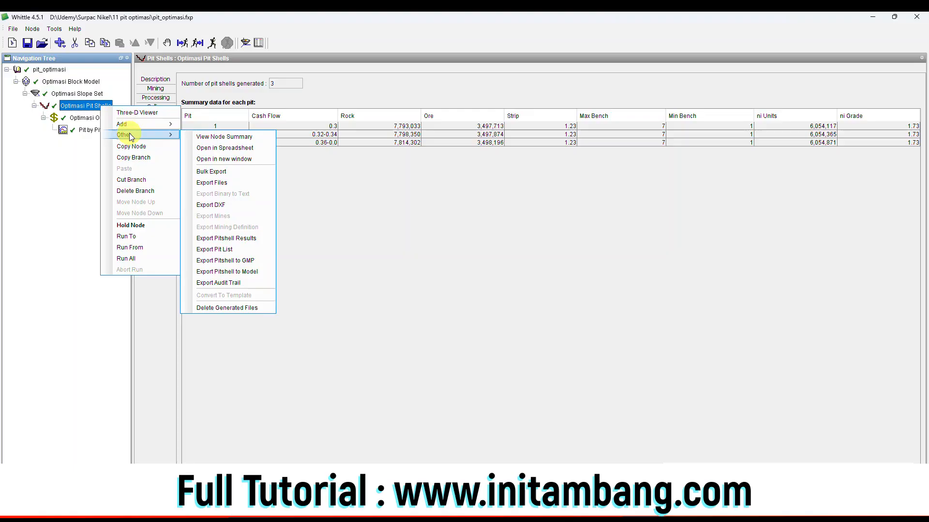
{"action": "mouse_move", "coordinate": [152, 134]}
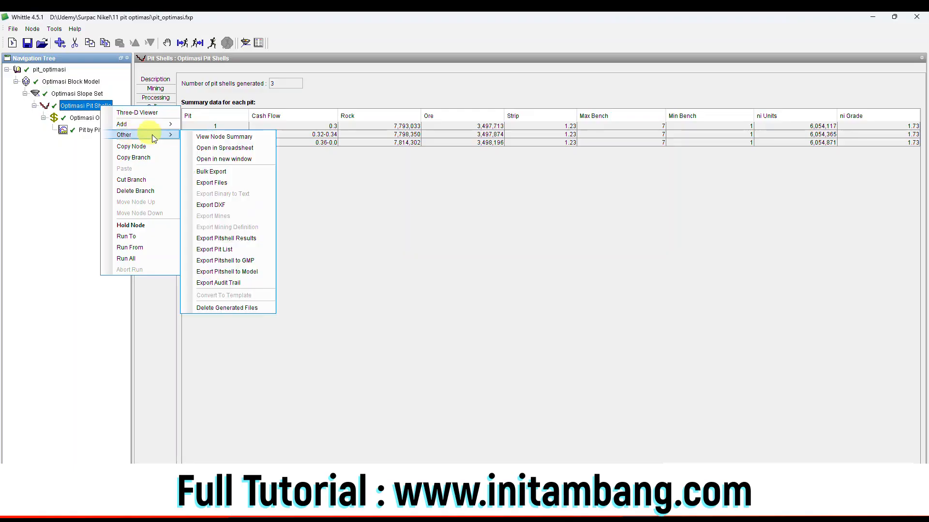
{"action": "left_click", "coordinate": [225, 204]}
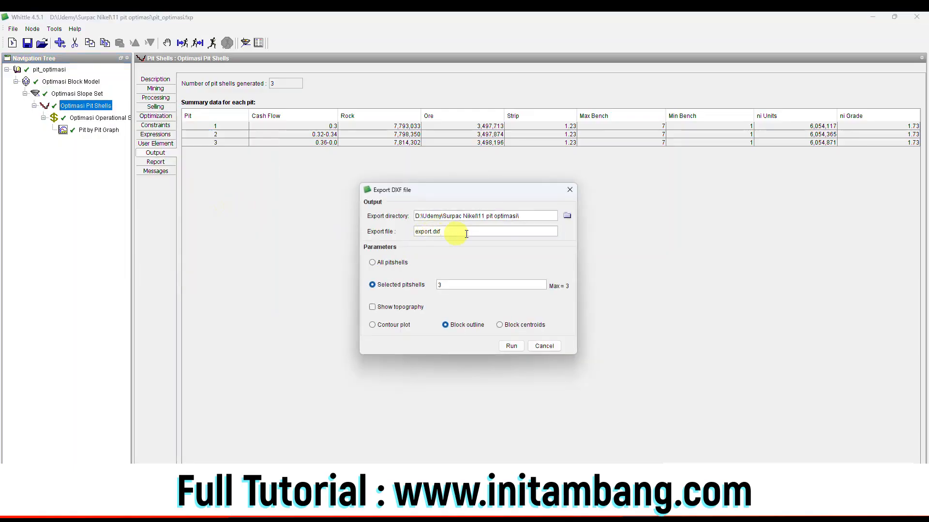
{"action": "left_click", "coordinate": [447, 285]}
{"action": "type", "text": "1"}
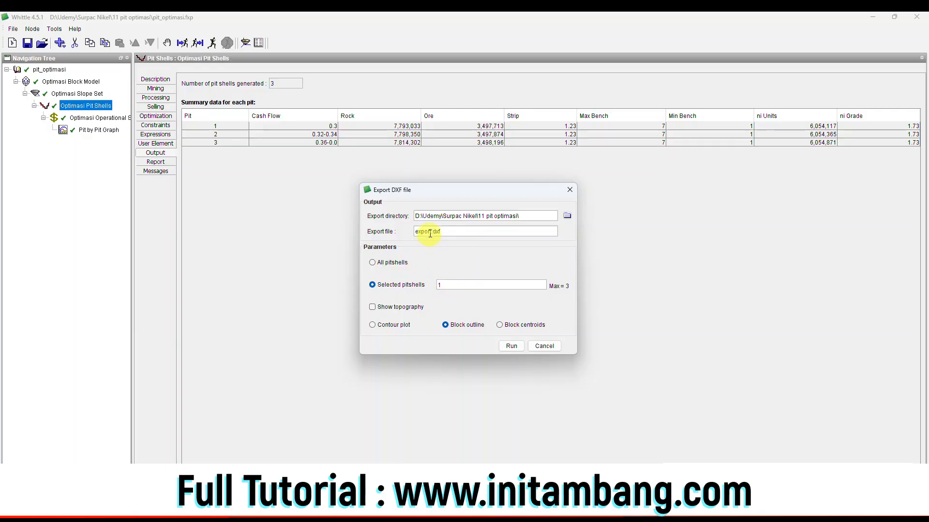
{"action": "left_click_drag", "start_coordinate": [432, 232], "coordinate": [398, 231]}
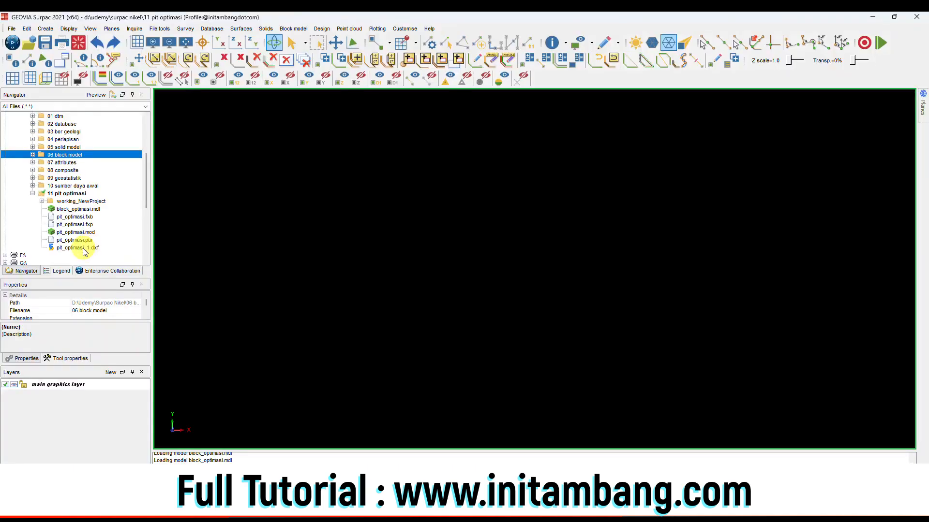
Switch to Surpac and open pit_optimasi_1.dxf from the 11 pit optimasi folder to inspect the optimised pit shell in 3D
{"action": "left_click", "coordinate": [92, 248]}
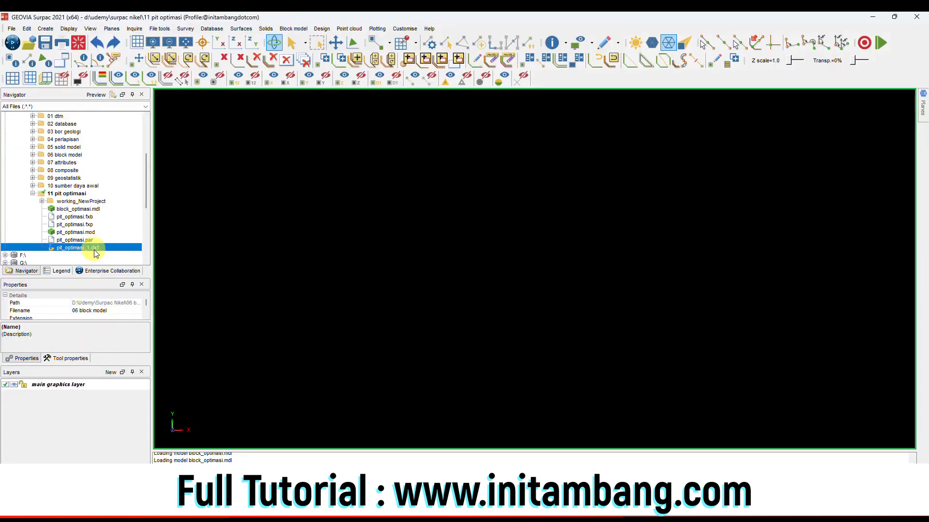
{"action": "right_click", "coordinate": [93, 252]}
{"action": "left_click", "coordinate": [114, 209]}
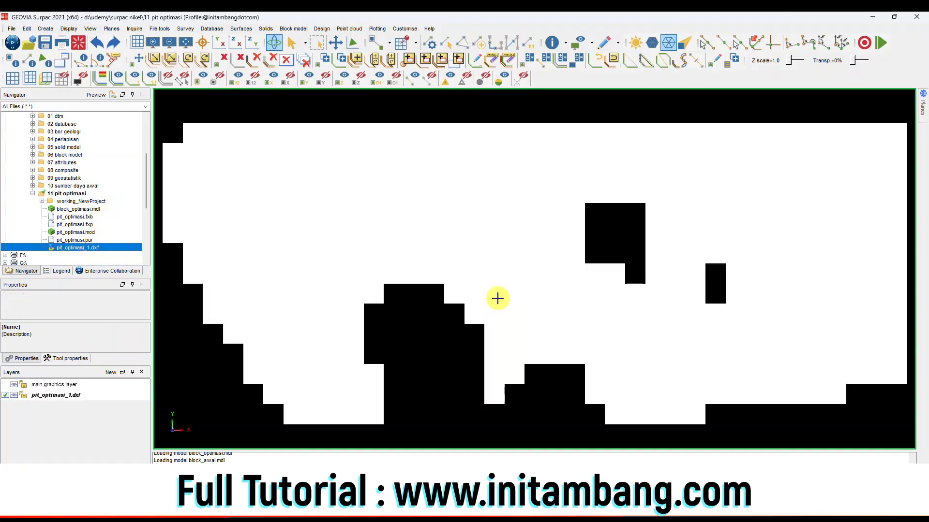
{"action": "left_click_drag", "start_coordinate": [533, 317], "coordinate": [547, 297]}
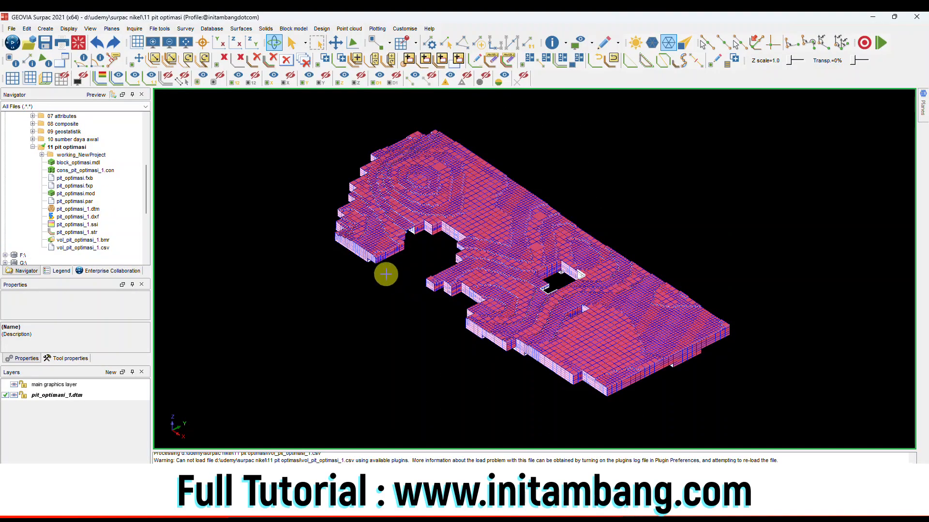
{"action": "left_click_drag", "start_coordinate": [385, 274], "coordinate": [416, 277]}
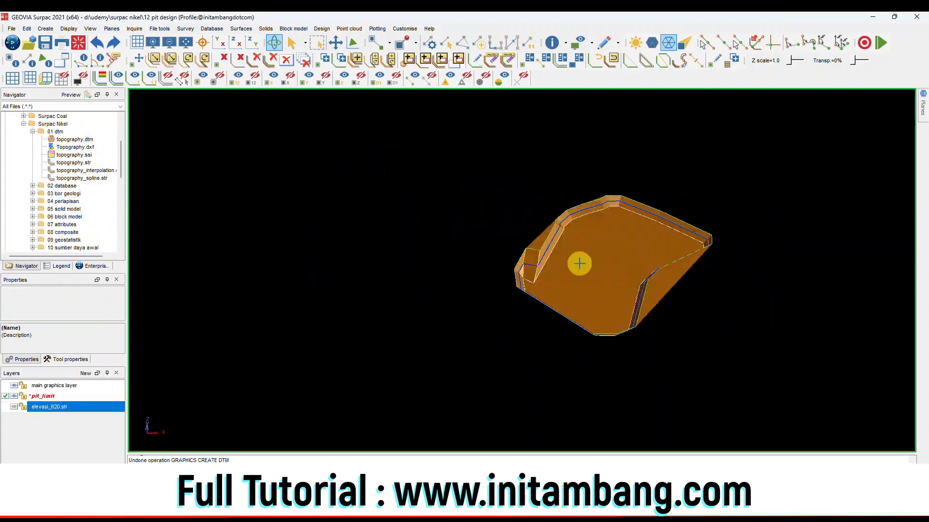
Inspect the pit_limit design surface in 3D, checking its benches, slopes and ramp
{"action": "left_click_drag", "start_coordinate": [579, 263], "coordinate": [683, 296]}
{"action": "scroll", "coordinate": [682, 296], "scroll_direction": "up", "scroll_amount": 5}
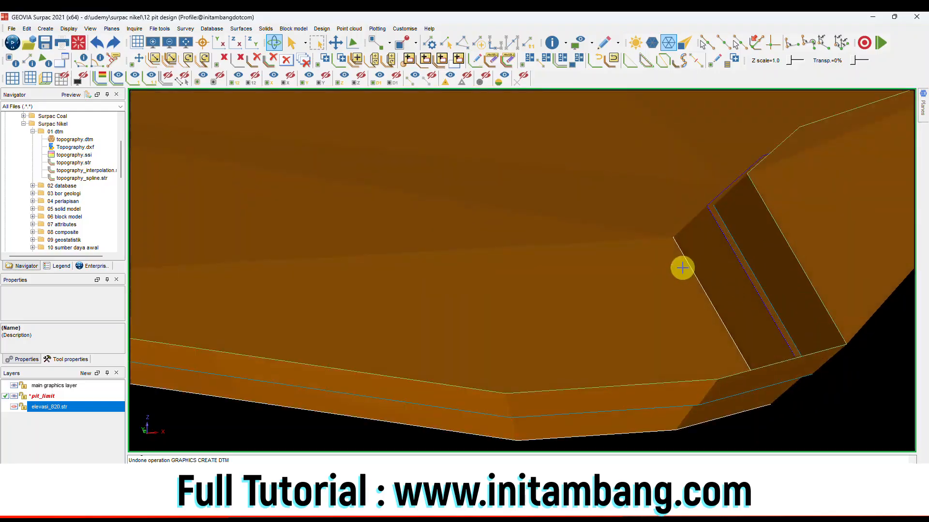
{"action": "scroll", "coordinate": [614, 249], "scroll_direction": "down", "scroll_amount": 5}
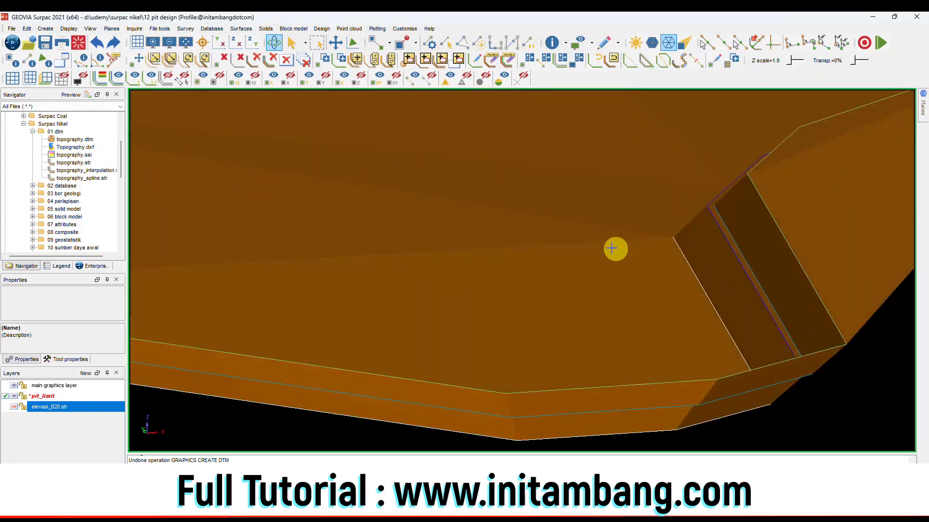
{"action": "left_click_drag", "start_coordinate": [313, 244], "coordinate": [289, 259]}
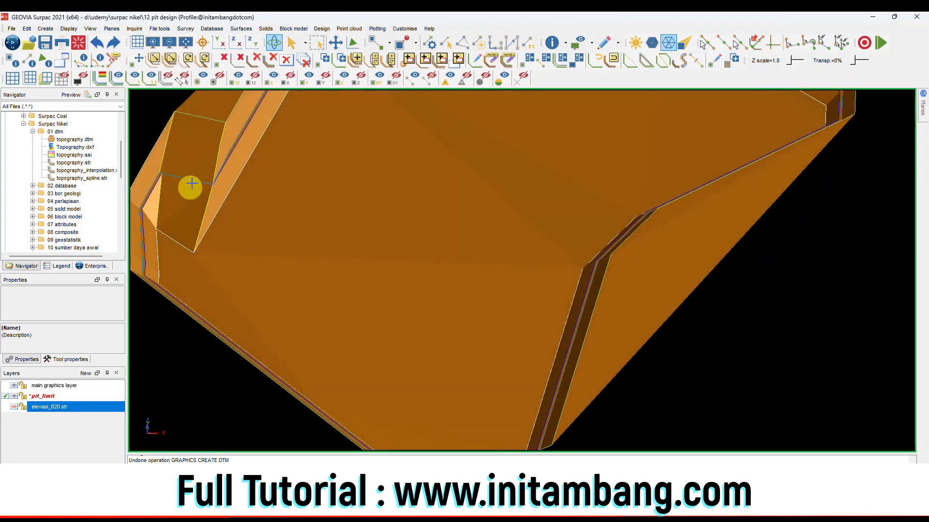
{"action": "scroll", "coordinate": [190, 193], "scroll_direction": "down", "scroll_amount": 5}
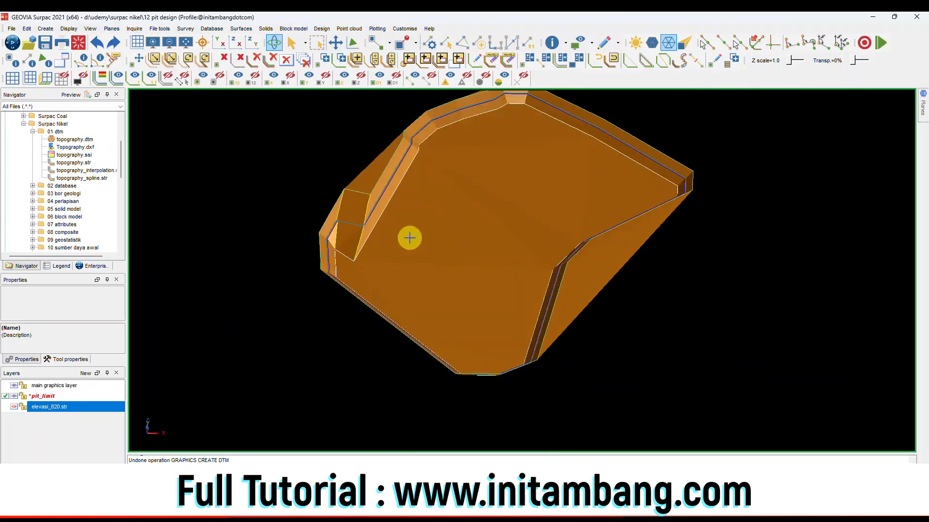
{"action": "scroll", "coordinate": [402, 237], "scroll_direction": "up", "scroll_amount": 3}
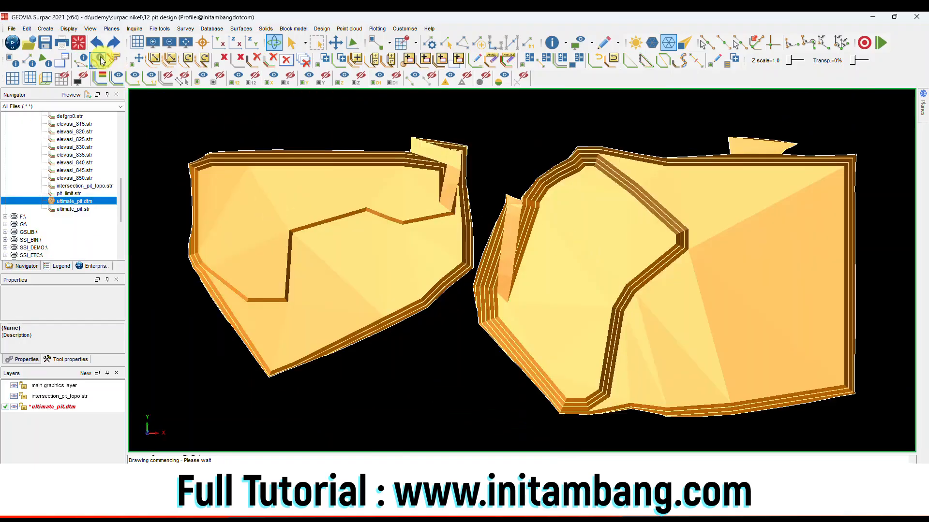
Save the ultimate_pit.dtm layer as a Surpac DTM file named ultimate_pit_design, and check the whole pit surface in 3D
{"action": "left_click", "coordinate": [45, 42]}
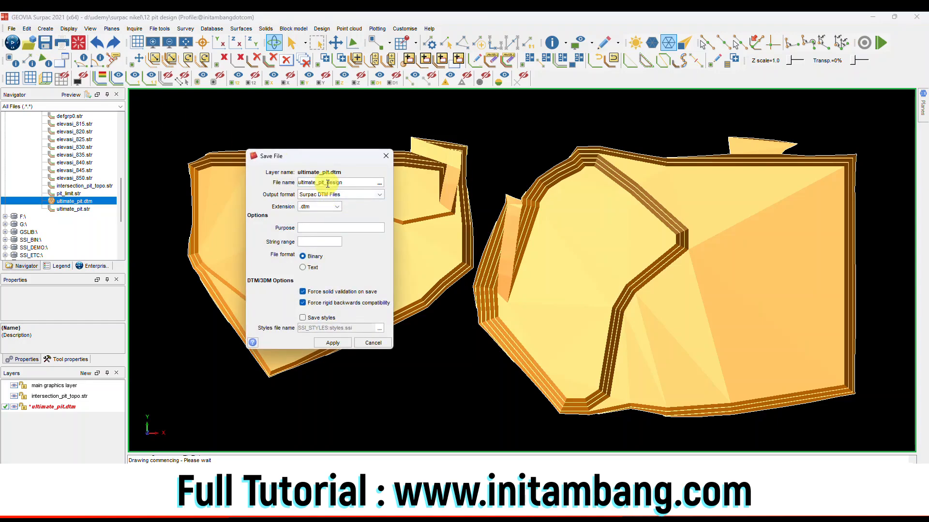
{"action": "left_click", "coordinate": [332, 342]}
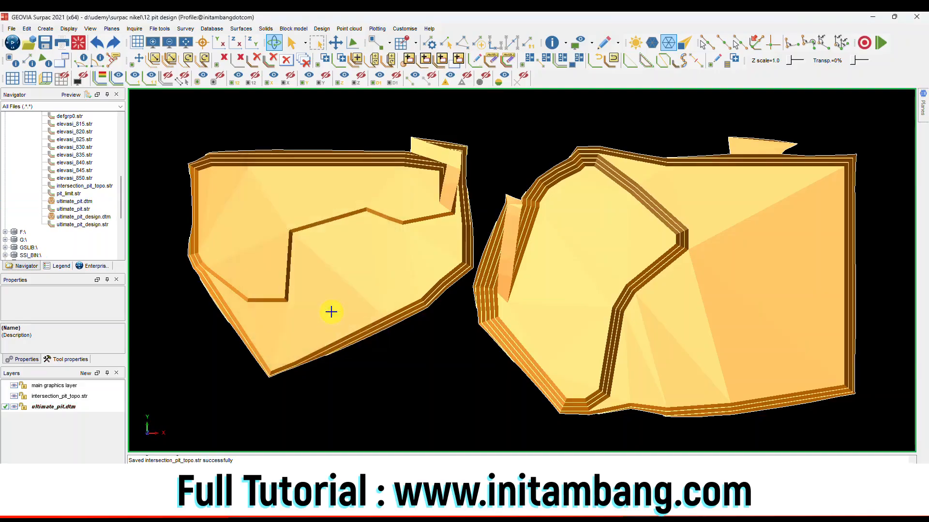
{"action": "mouse_move", "coordinate": [399, 270]}
{"action": "left_mouse_down"}
{"action": "mouse_move", "coordinate": [435, 245]}
{"action": "mouse_move", "coordinate": [477, 264]}
{"action": "mouse_move", "coordinate": [514, 303]}
{"action": "mouse_move", "coordinate": [477, 307]}
{"action": "mouse_move", "coordinate": [554, 291]}
{"action": "mouse_move", "coordinate": [503, 292]}
{"action": "mouse_move", "coordinate": [622, 334]}
{"action": "mouse_move", "coordinate": [587, 328]}
{"action": "mouse_move", "coordinate": [622, 348]}
{"action": "mouse_move", "coordinate": [407, 294]}
{"action": "mouse_move", "coordinate": [484, 305]}
{"action": "left_mouse_up"}
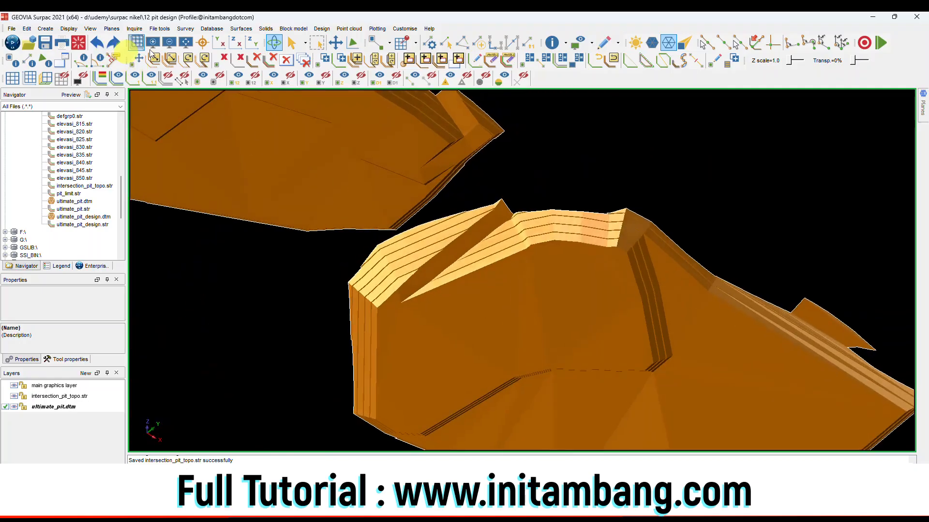
{"action": "left_click", "coordinate": [182, 47]}
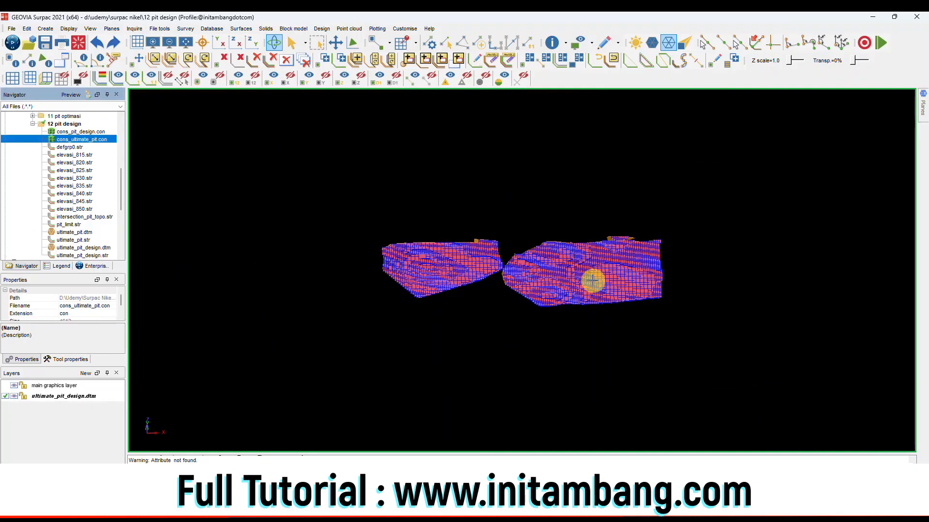
Examine the block model constrained by cons_ultimate_pit.con together with the ultimate_pit_design surface
{"action": "left_click_drag", "start_coordinate": [591, 280], "coordinate": [556, 314]}
{"action": "scroll", "coordinate": [556, 314], "scroll_direction": "up", "scroll_amount": 6}
{"action": "scroll", "coordinate": [454, 272], "scroll_direction": "down", "scroll_amount": 5}
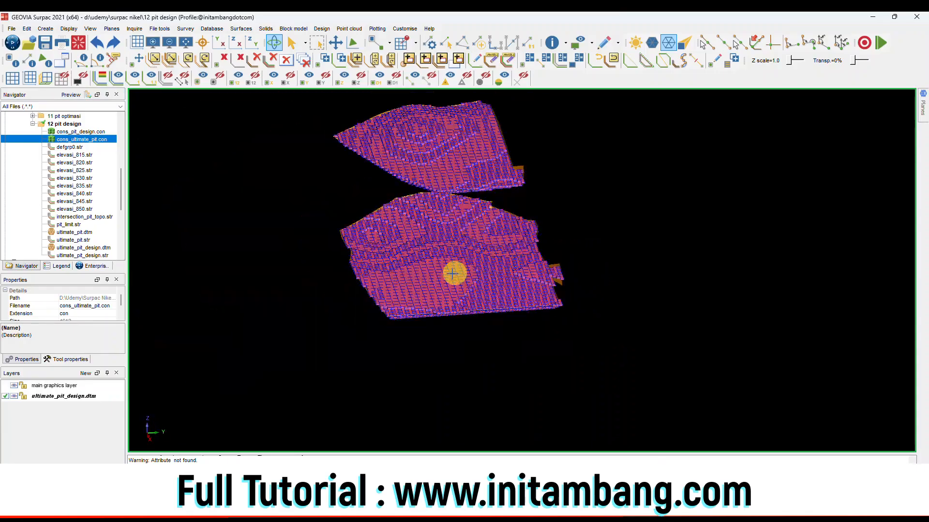
{"action": "left_click_drag", "start_coordinate": [437, 268], "coordinate": [493, 288]}
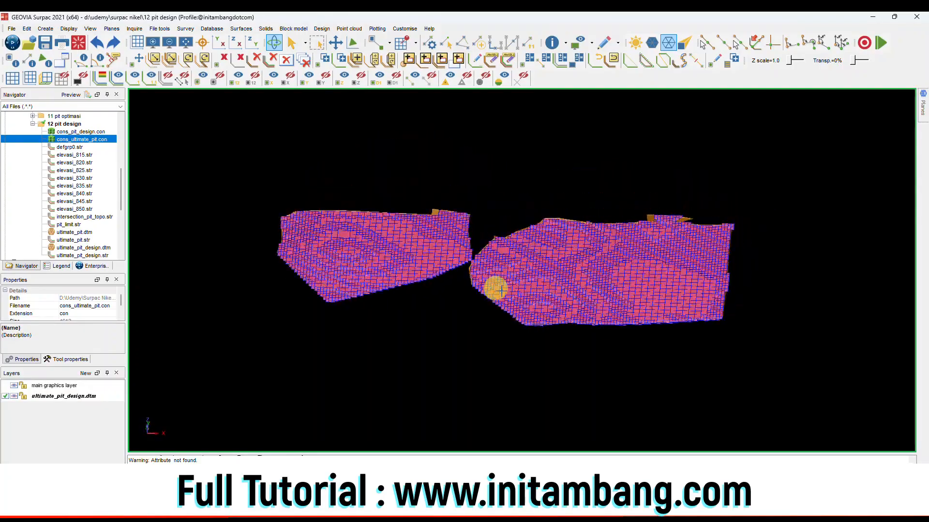
{"action": "scroll", "coordinate": [528, 287], "scroll_direction": "up", "scroll_amount": 3}
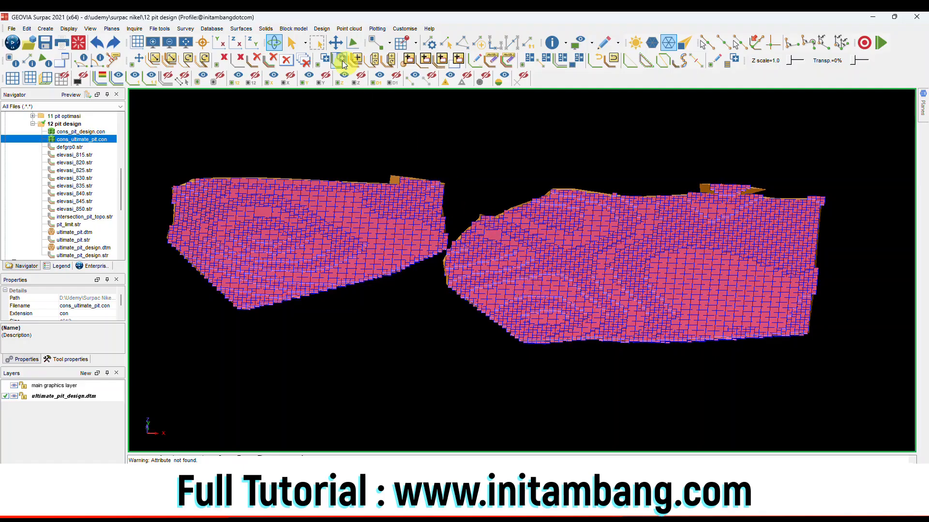
Generate a constrained block model report with format file and output both named vol_ultimate_pit, in csv - Comma Separated format
{"action": "left_click", "coordinate": [292, 29]}
{"action": "mouse_move", "coordinate": [309, 39]}
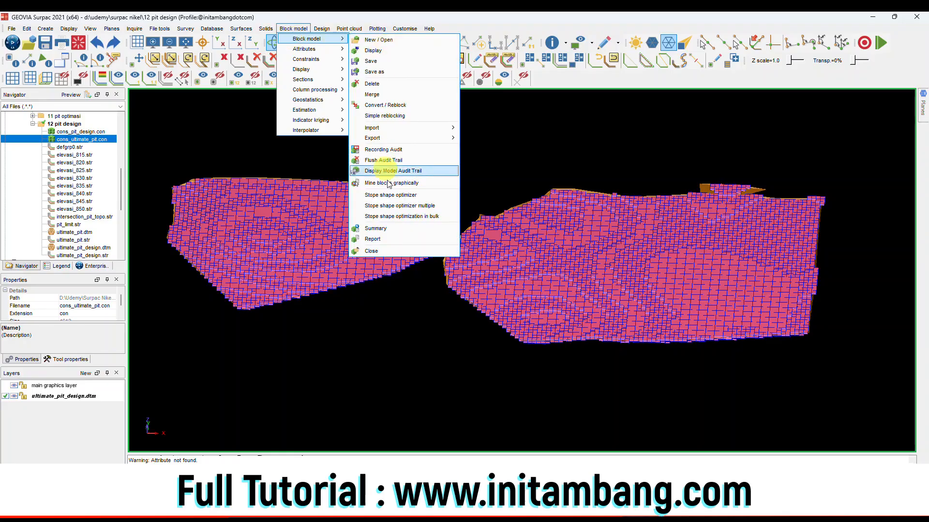
{"action": "left_click", "coordinate": [378, 240]}
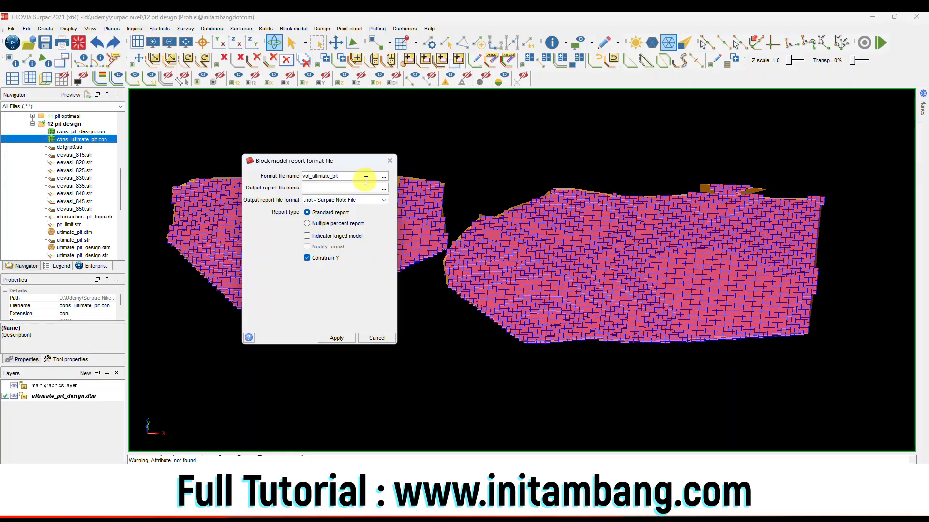
{"action": "left_click", "coordinate": [344, 188]}
{"action": "type", "text": "vol_ultimate_pit"}
{"action": "left_click", "coordinate": [338, 202]}
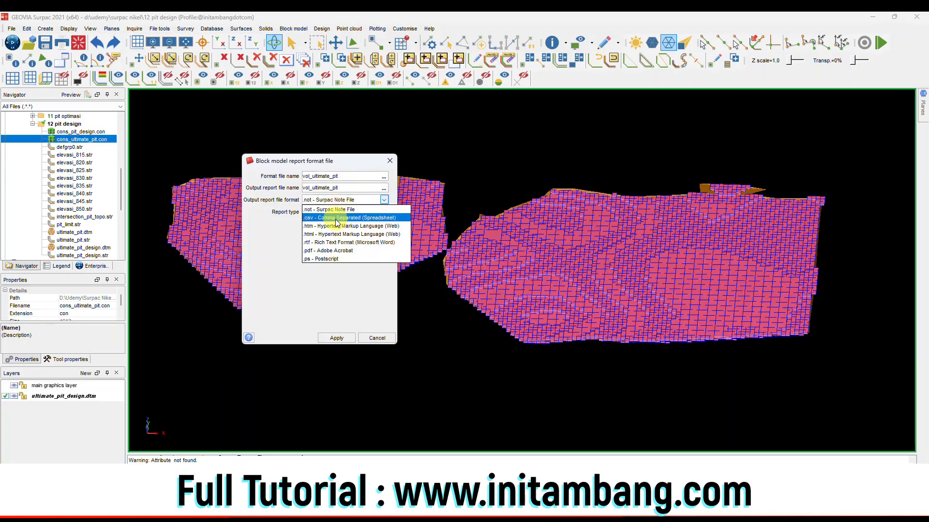
{"action": "left_click", "coordinate": [335, 216]}
{"action": "left_click", "coordinate": [341, 338]}
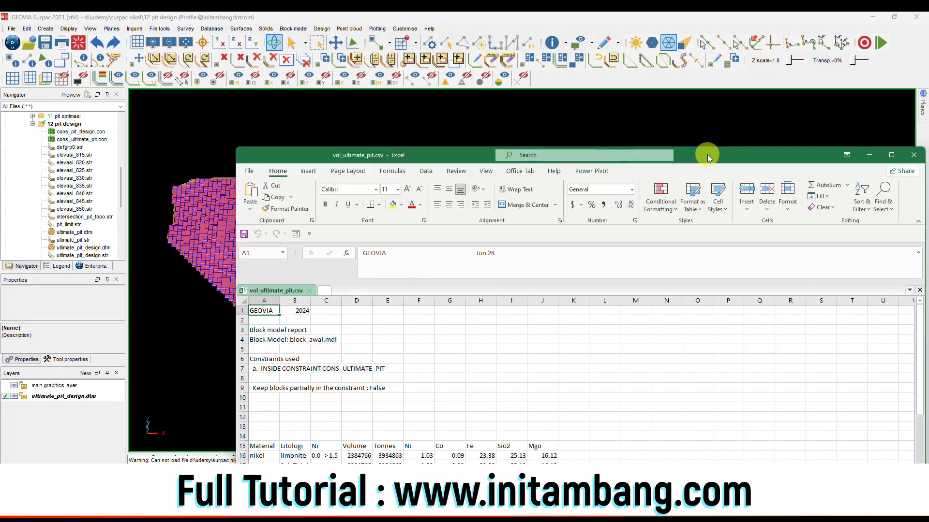
In the vol_ultimate_pit.csv report in Excel, apply comma number formatting to the table's figures and enter the label SR in C26
{"action": "double_click", "coordinate": [707, 158]}
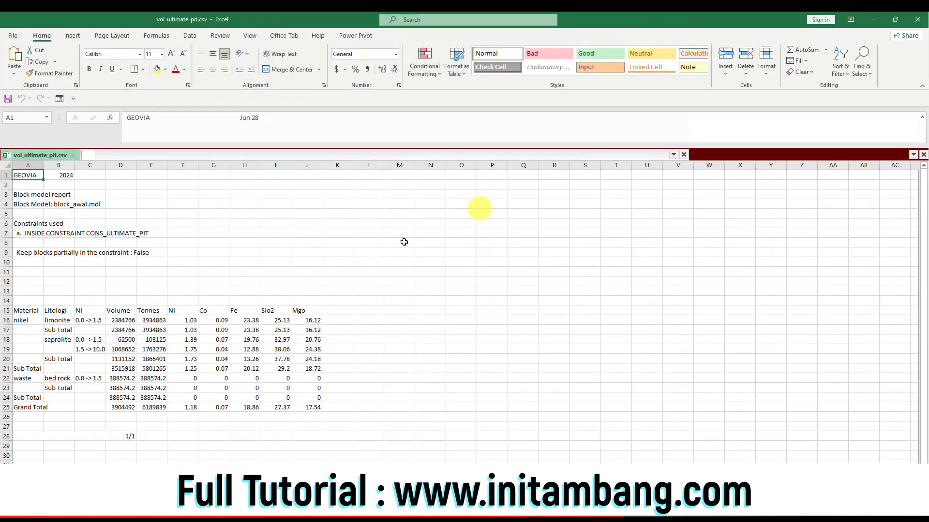
{"action": "left_click_drag", "start_coordinate": [121, 320], "coordinate": [311, 369]}
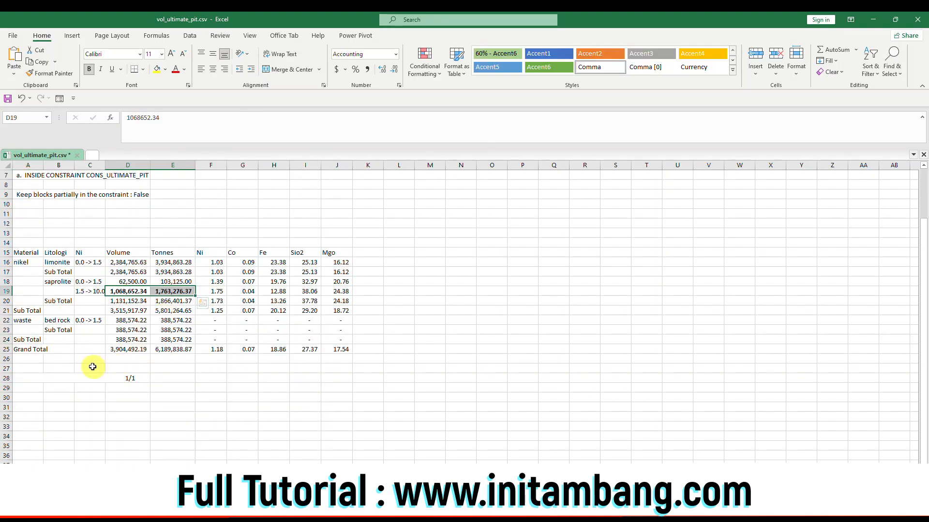
{"action": "left_click", "coordinate": [83, 358]}
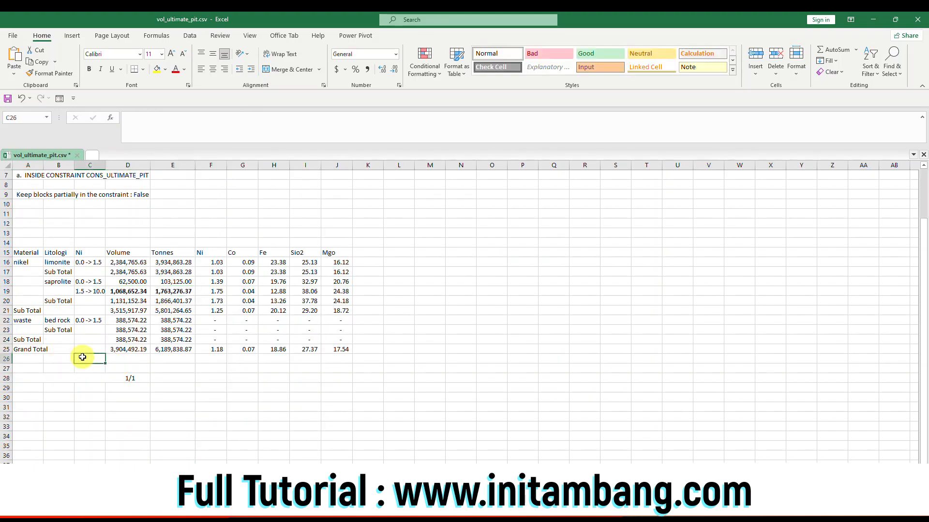
{"action": "type", "text": "SR"}
{"action": "key", "text": "ctrl+Return"}
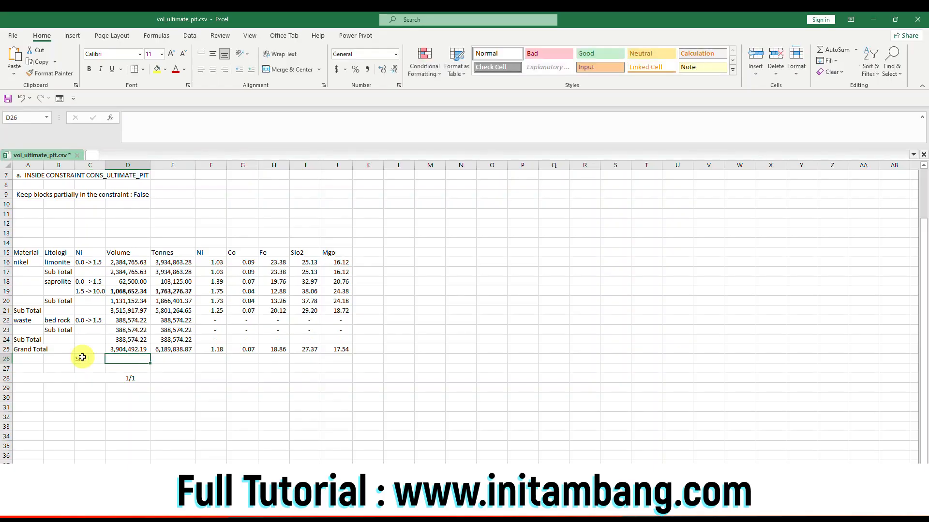
Calculate the stripping ratio in D26 with =(D16+D18+D23)/E19 and show it with two decimals
{"action": "key", "text": "Right"}
{"action": "type", "text": "=(D16+D18+D23)/E19"}
{"action": "key", "text": "ctrl+Return"}
{"action": "left_click", "coordinate": [382, 72]}
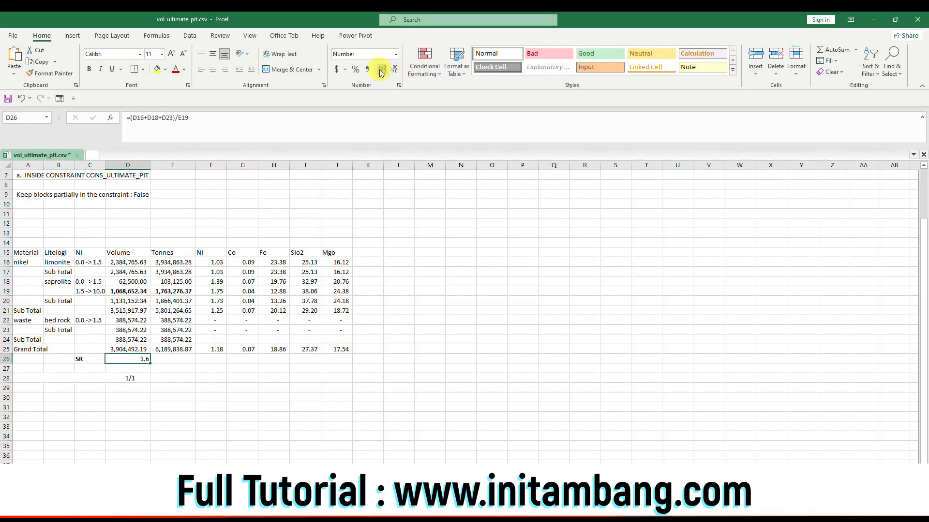
{"action": "left_click", "coordinate": [382, 72]}
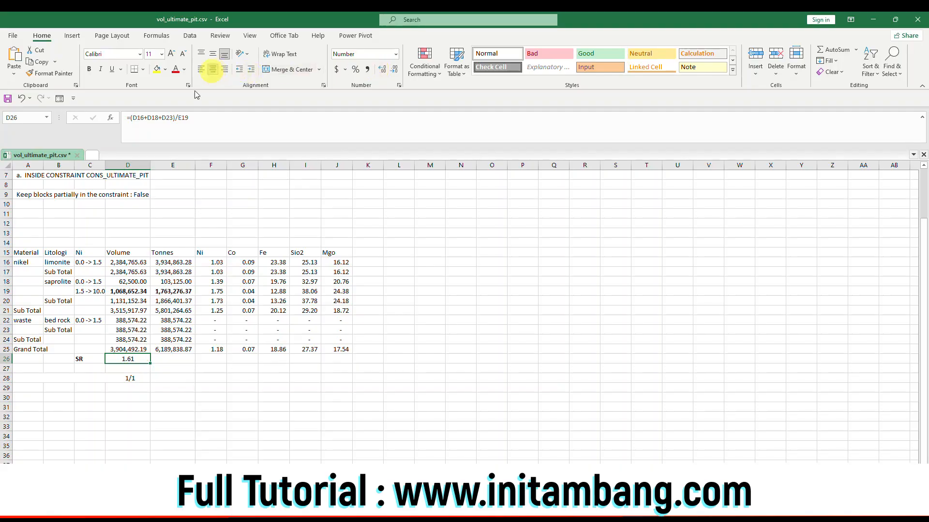
Make the SR label and its value in C26:D26 bold and centred, and enlarge their font
{"action": "left_click_drag", "start_coordinate": [82, 359], "coordinate": [126, 364]}
{"action": "key", "text": "ctrl+q"}
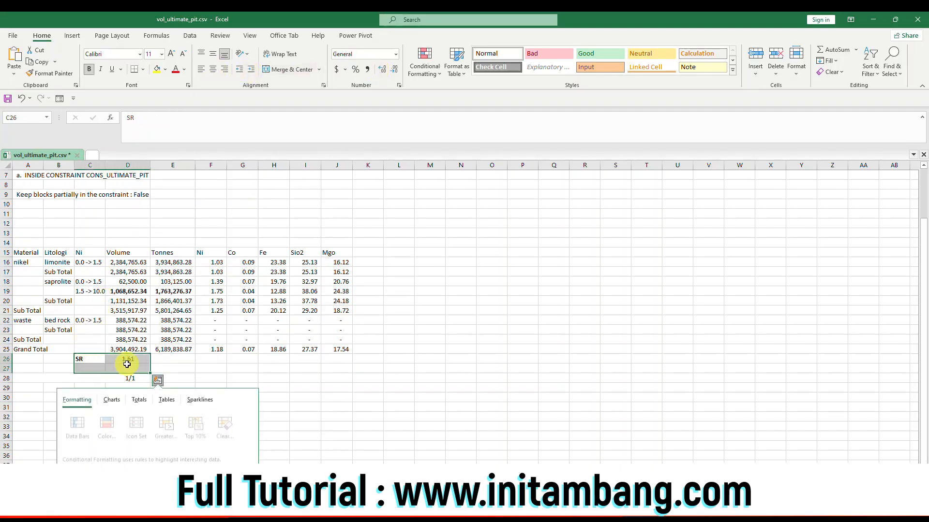
{"action": "left_click", "coordinate": [205, 369]}
{"action": "left_click", "coordinate": [119, 357]}
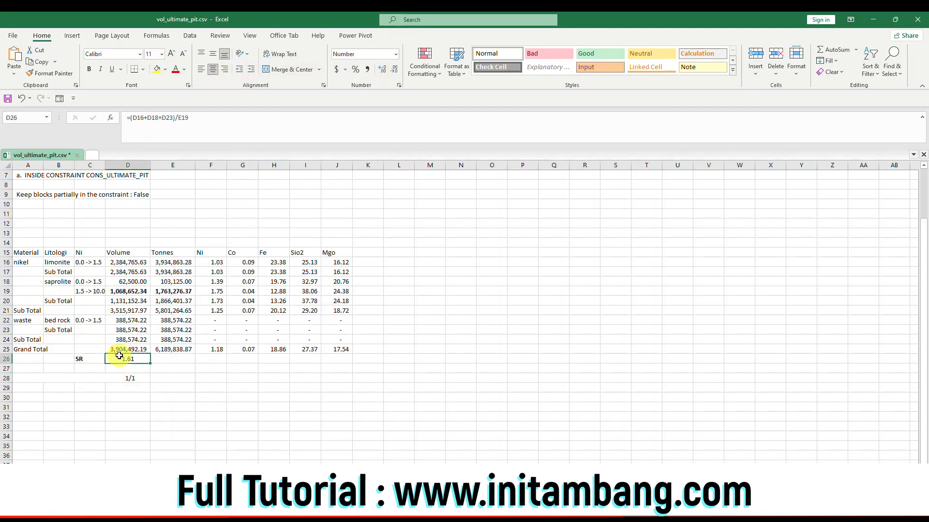
{"action": "left_click_drag", "start_coordinate": [86, 359], "coordinate": [127, 358]}
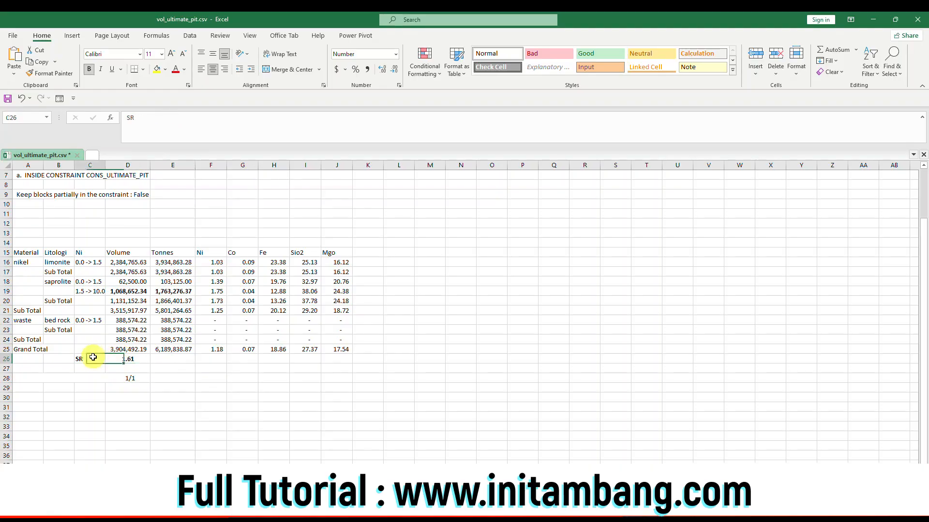
{"action": "left_click", "coordinate": [214, 71]}
{"action": "left_click", "coordinate": [171, 53]}
{"action": "left_click", "coordinate": [171, 53]}
{"action": "left_click", "coordinate": [171, 53]}
{"action": "left_click", "coordinate": [171, 54]}
{"action": "left_click", "coordinate": [212, 70]}
{"action": "left_click", "coordinate": [199, 382]}
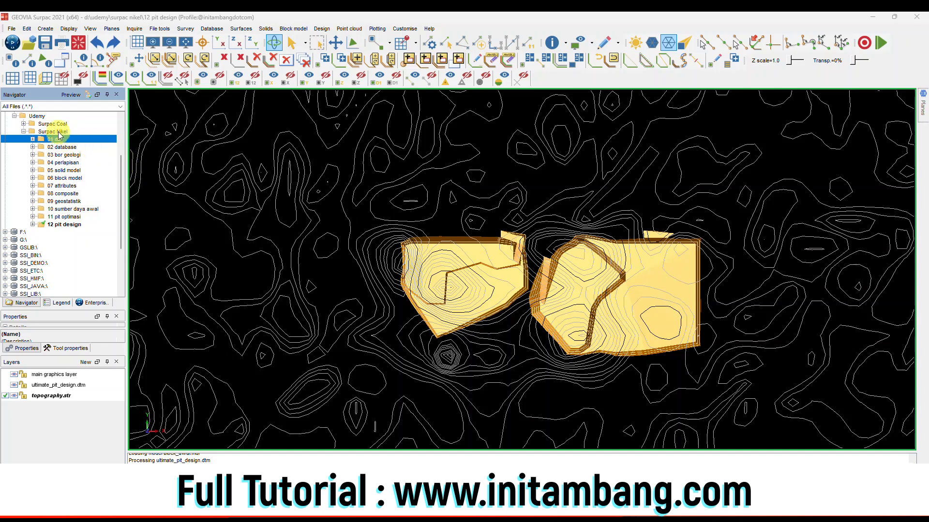
Switch to Surpac, create a folder named 13 disposal inside Surpac Nikel and set it as the work directory
{"action": "left_click", "coordinate": [58, 133]}
{"action": "right_click", "coordinate": [58, 135]}
{"action": "left_click", "coordinate": [78, 162]}
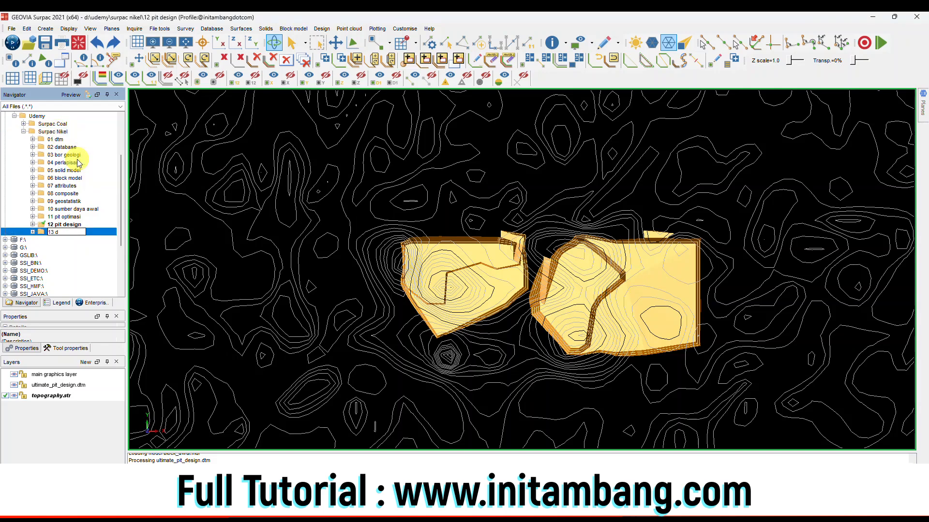
{"action": "key", "text": "Return"}
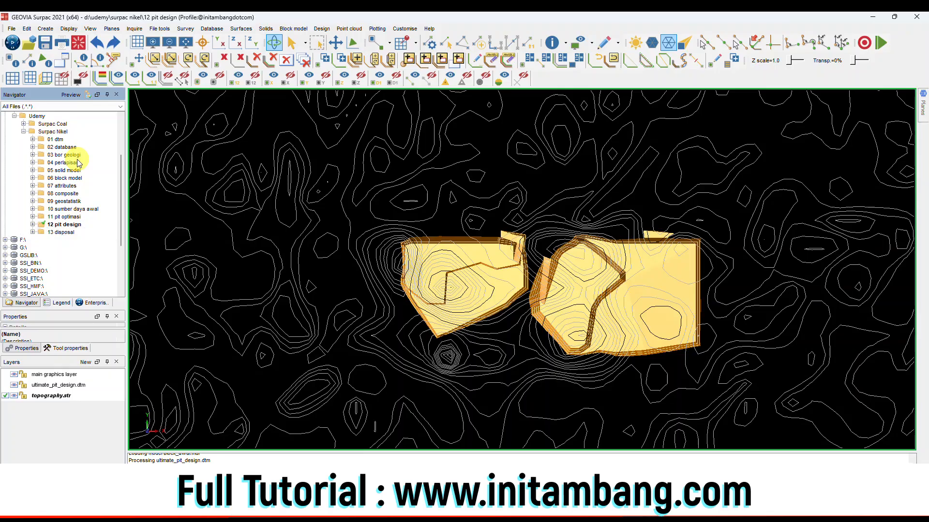
{"action": "right_click", "coordinate": [67, 233]}
{"action": "left_click", "coordinate": [77, 238]}
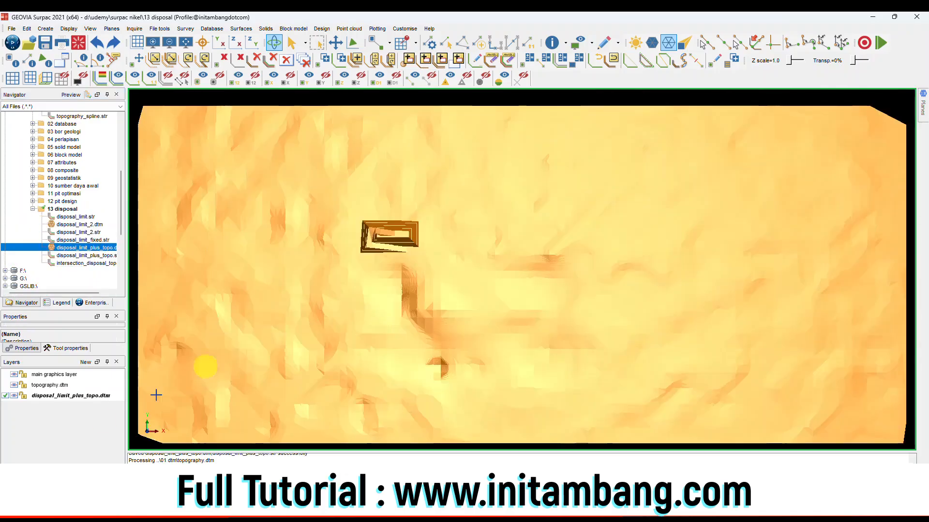
Compare the disposal_limit_plus_topo.dtm surface with topography.dtm by toggling its visibility around the disposal area
{"action": "left_click", "coordinate": [15, 398]}
{"action": "scroll", "coordinate": [378, 226], "scroll_direction": "up", "scroll_amount": 2}
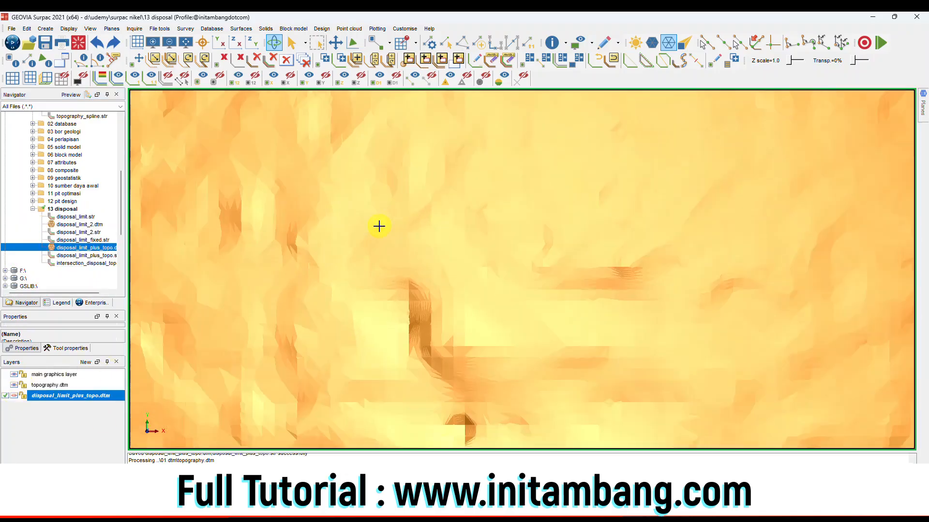
{"action": "left_click", "coordinate": [14, 397]}
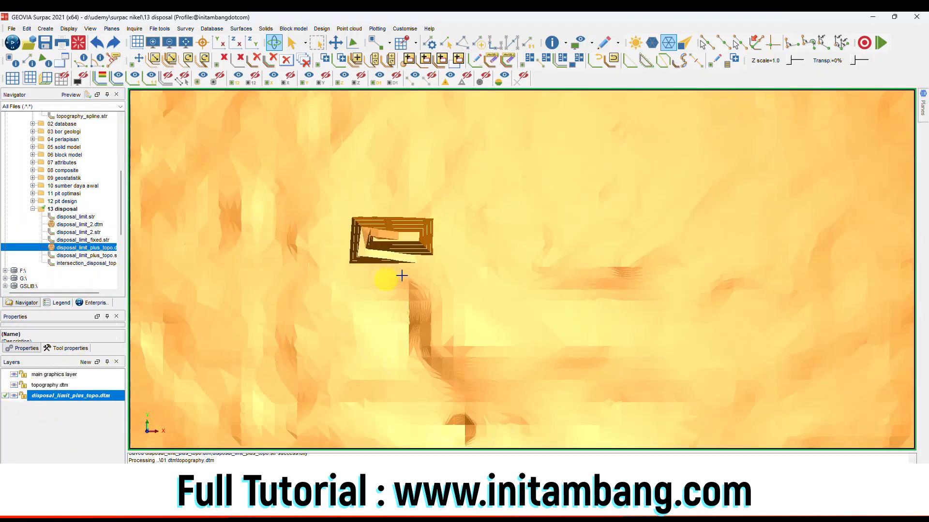
{"action": "scroll", "coordinate": [490, 253], "scroll_direction": "down", "scroll_amount": 2}
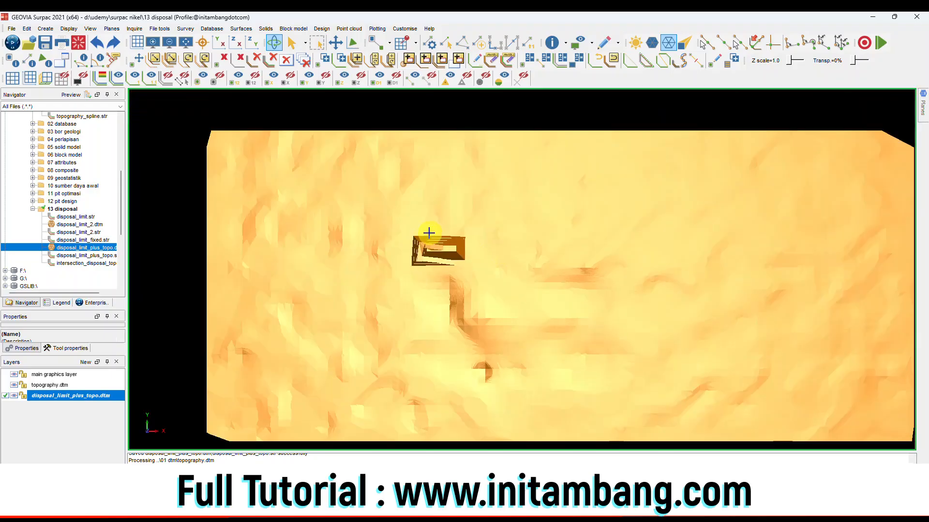
{"action": "scroll", "coordinate": [478, 256], "scroll_direction": "up", "scroll_amount": 1}
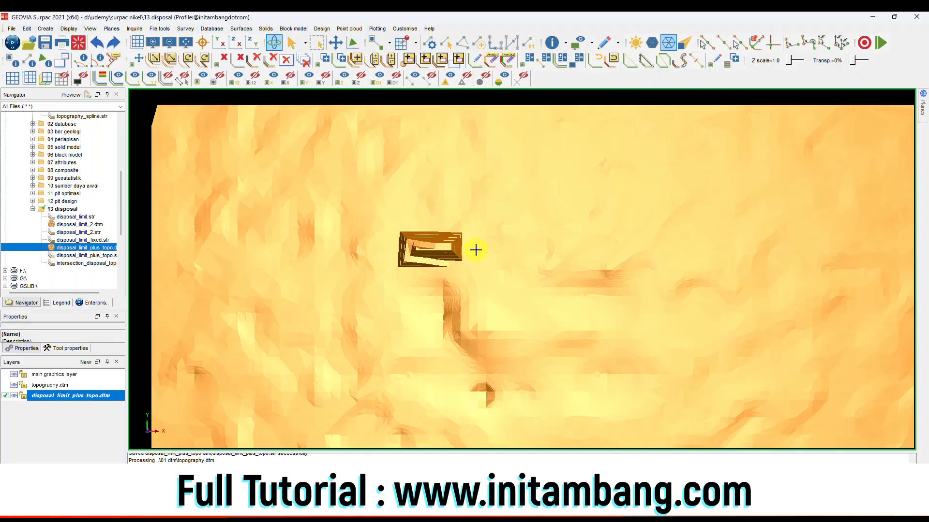
{"action": "scroll", "coordinate": [524, 281], "scroll_direction": "down", "scroll_amount": 1}
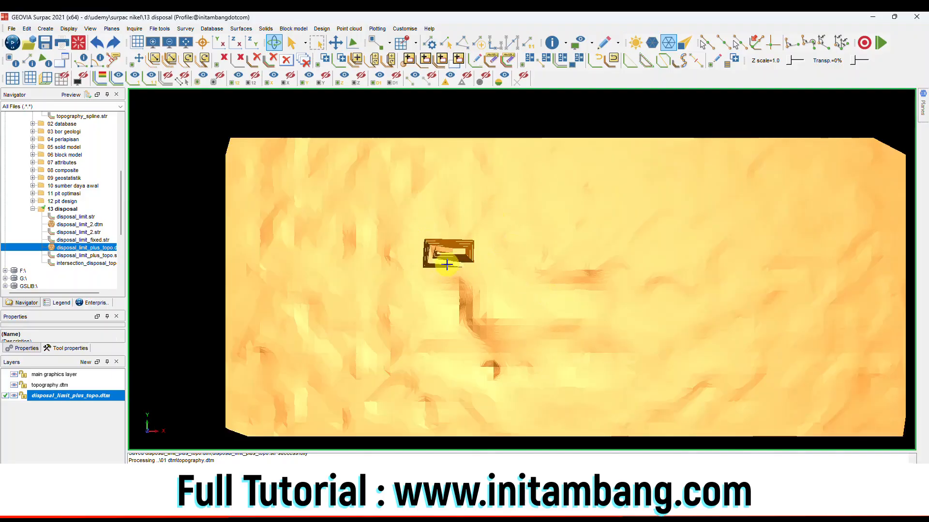
{"action": "scroll", "coordinate": [446, 264], "scroll_direction": "up", "scroll_amount": 1}
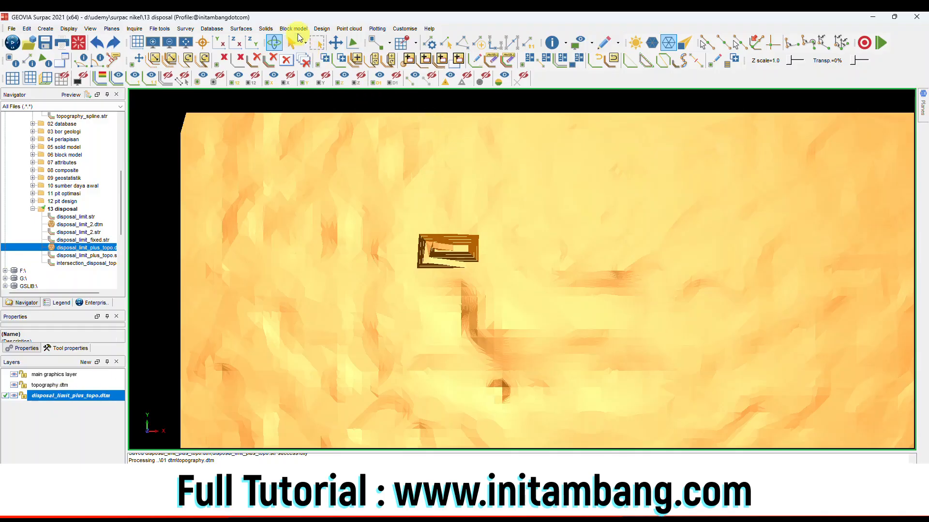
Report cut and fill as volume_disposal between topography.dtm and disposal_limit_plus_topo.dtm, bounded by intersection_disposal_topo.str
{"action": "left_click", "coordinate": [245, 30]}
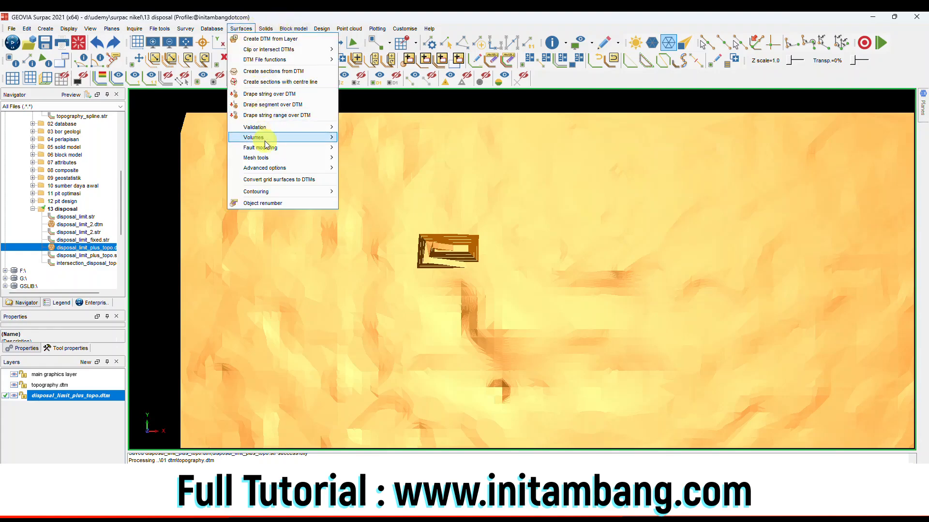
{"action": "mouse_move", "coordinate": [269, 142]}
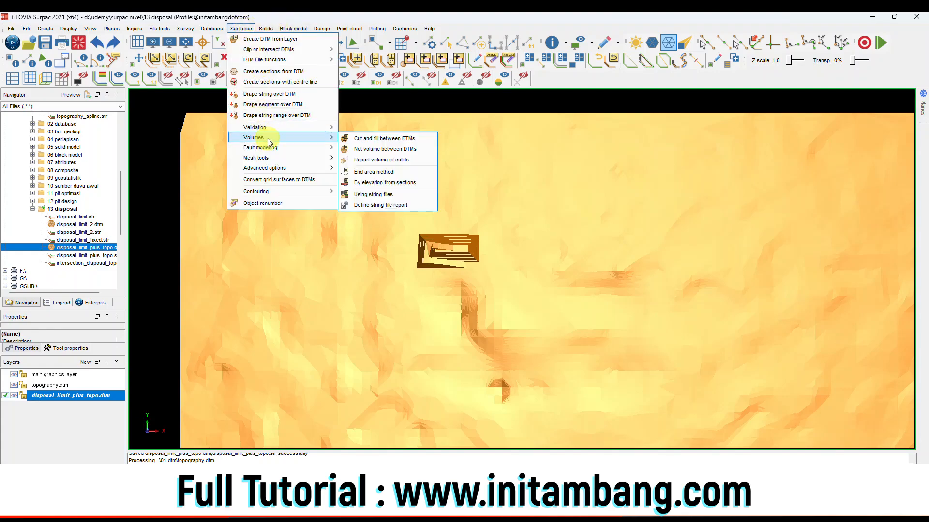
{"action": "left_click", "coordinate": [378, 139]}
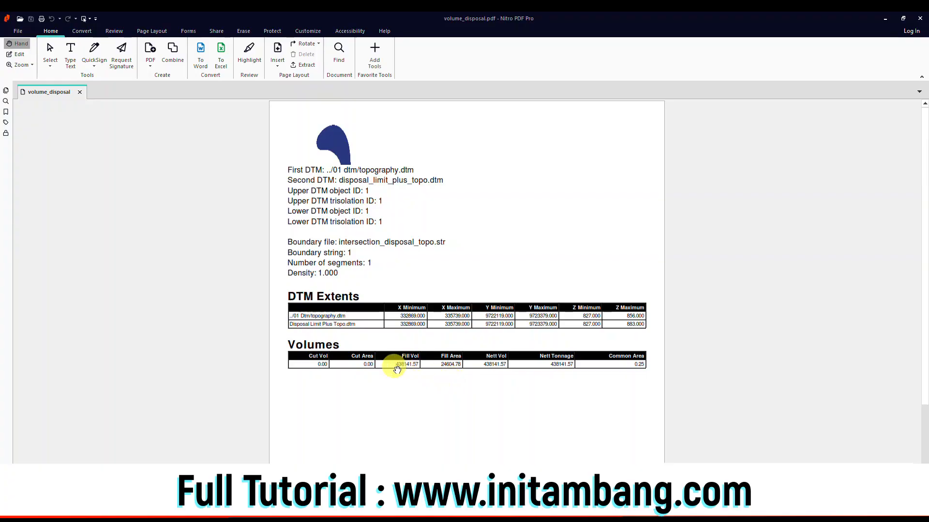
Review the fill volume in volume_disposal.pdf, and return to Surpac to inspect the disposal's benches and ramp up close
{"action": "scroll", "coordinate": [396, 370], "scroll_direction": "up", "scroll_amount": 4, "text": "ctrl"}
{"action": "scroll", "coordinate": [400, 365], "scroll_direction": "down", "scroll_amount": 2, "text": "ctrl"}
{"action": "scroll", "coordinate": [479, 382], "scroll_direction": "down", "scroll_amount": 1}
{"action": "scroll", "coordinate": [487, 373], "scroll_direction": "down", "scroll_amount": 1}
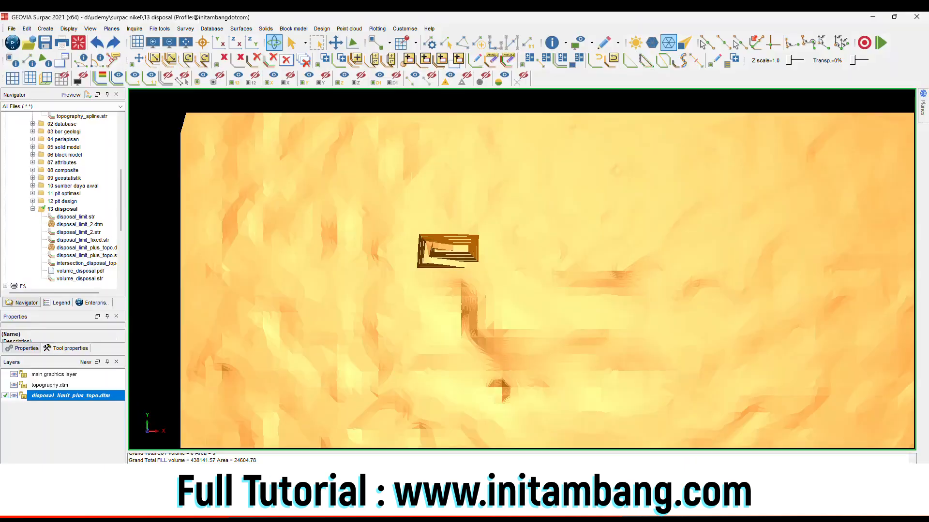
{"action": "scroll", "coordinate": [452, 250], "scroll_direction": "up", "scroll_amount": 5}
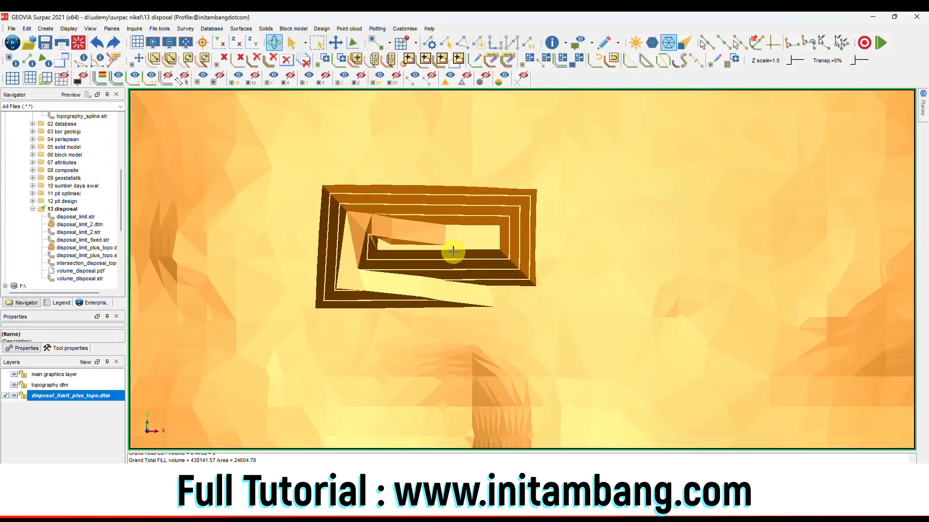
{"action": "scroll", "coordinate": [453, 251], "scroll_direction": "down", "scroll_amount": 5}
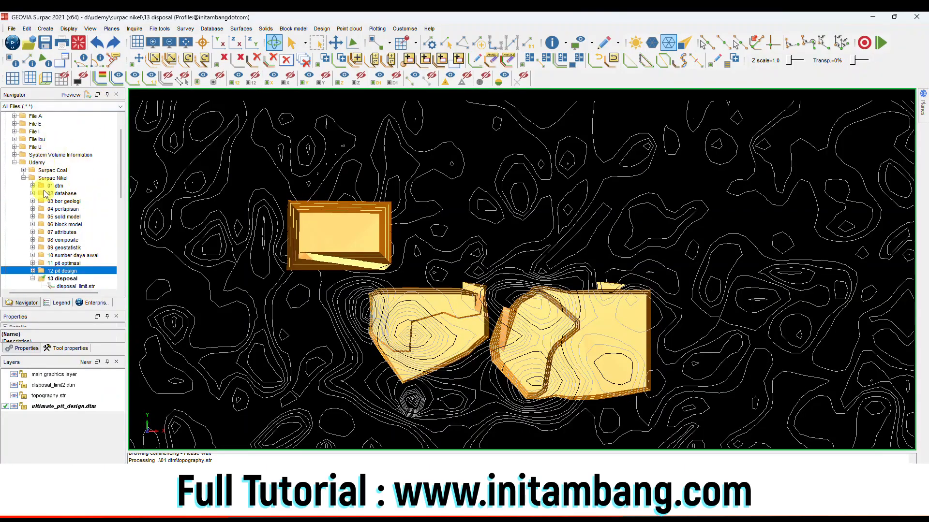
Create a folder named 14 stockpile inside Surpac Nikel and set it as the work directory
{"action": "right_click", "coordinate": [48, 155]}
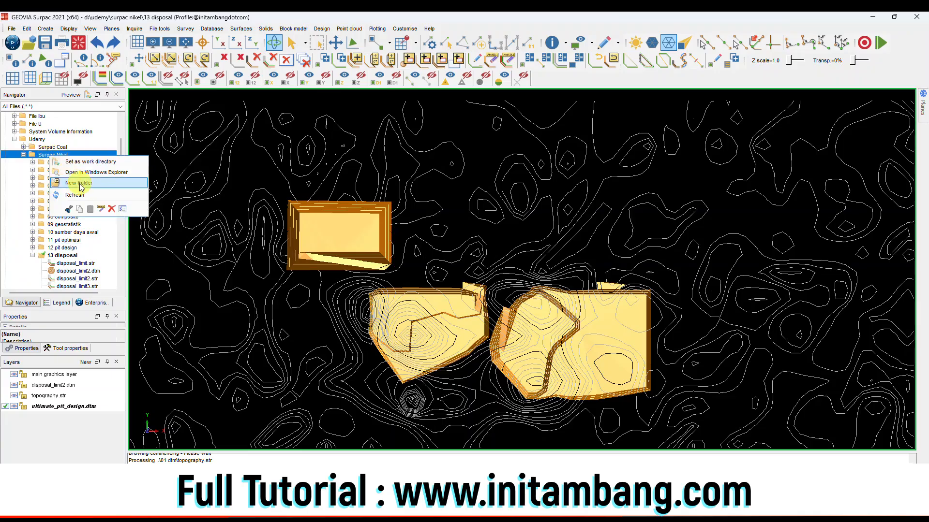
{"action": "left_click", "coordinate": [79, 184]}
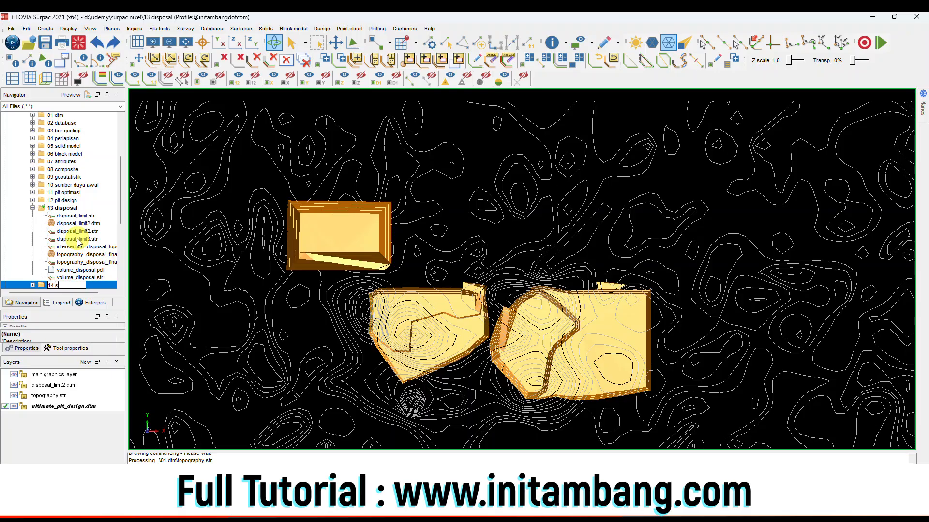
{"action": "type", "text": "14 stockpile"}
{"action": "key", "text": "Return"}
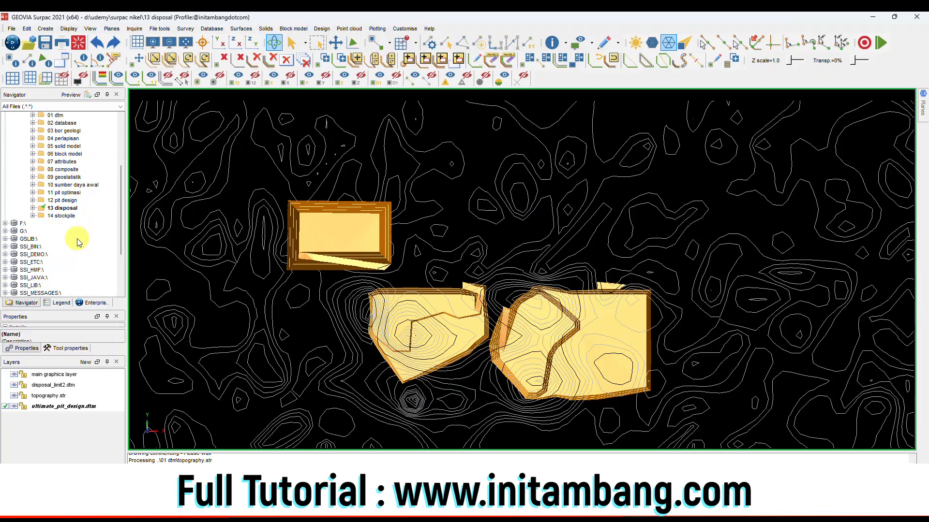
{"action": "right_click", "coordinate": [65, 216]}
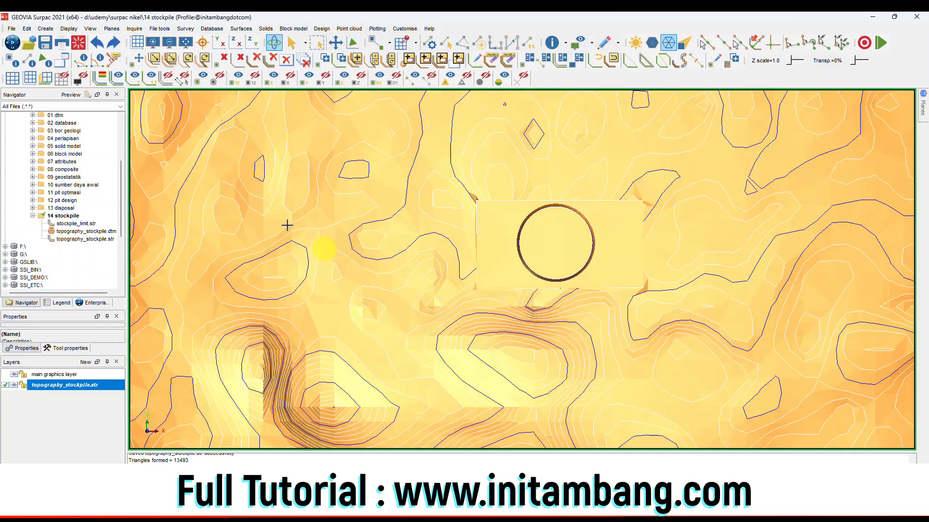
Clear the graphics and open topography_stockpile.dtm from the 14 stockpile folder
{"action": "left_click", "coordinate": [78, 43]}
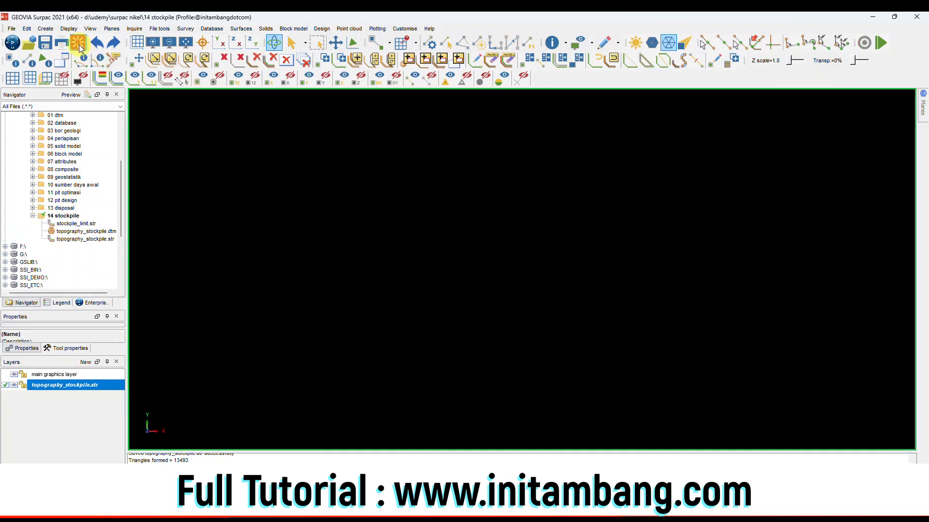
{"action": "left_click", "coordinate": [80, 231]}
{"action": "right_click", "coordinate": [80, 231]}
{"action": "left_click", "coordinate": [92, 236]}
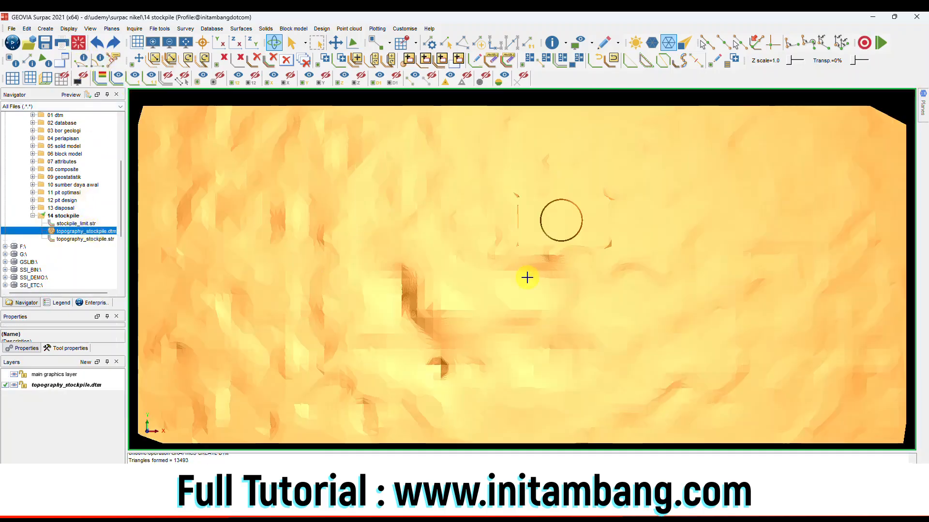
Report cut and fill as volume_stockpile between topography.dtm from the 01 dtm folder and topography_stockpile.dtm, bounded by stockpile_limit
{"action": "left_click_drag", "start_coordinate": [573, 255], "coordinate": [536, 246]}
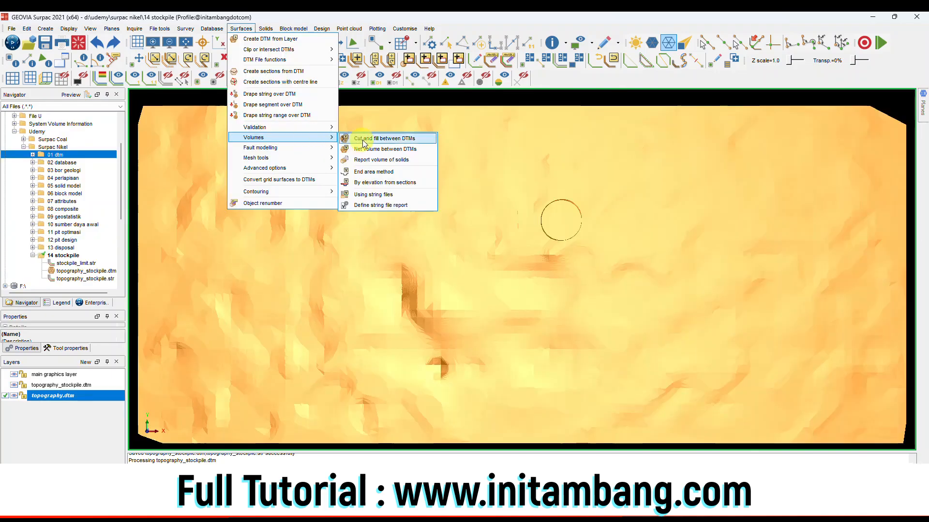
{"action": "left_click", "coordinate": [365, 139]}
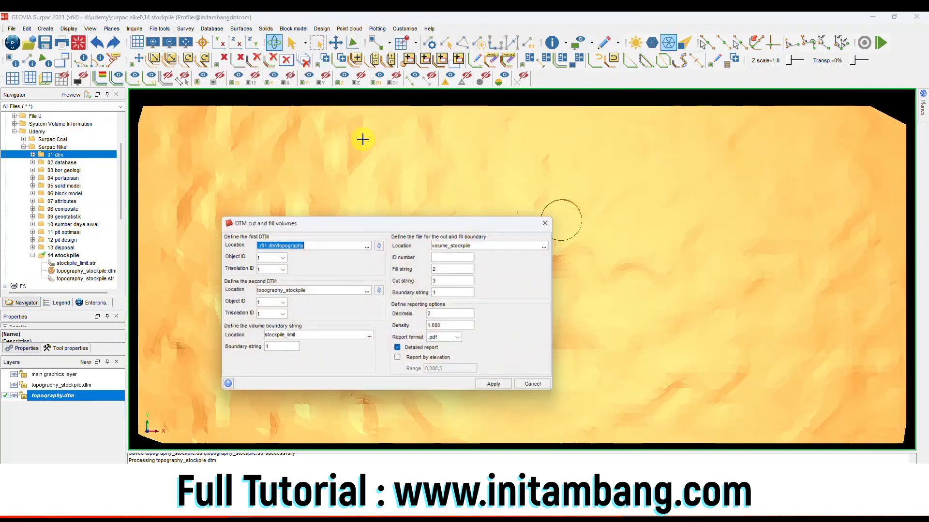
{"action": "left_click", "coordinate": [368, 245]}
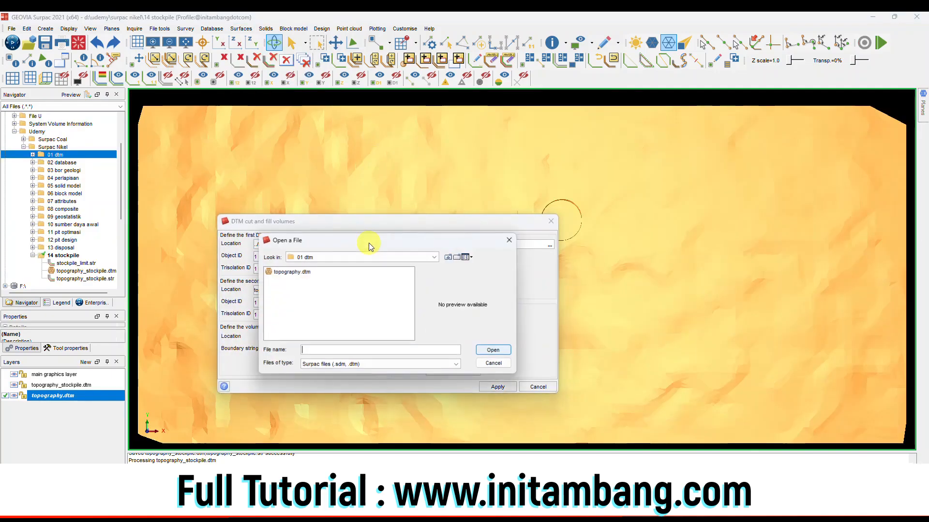
{"action": "double_click", "coordinate": [292, 272]}
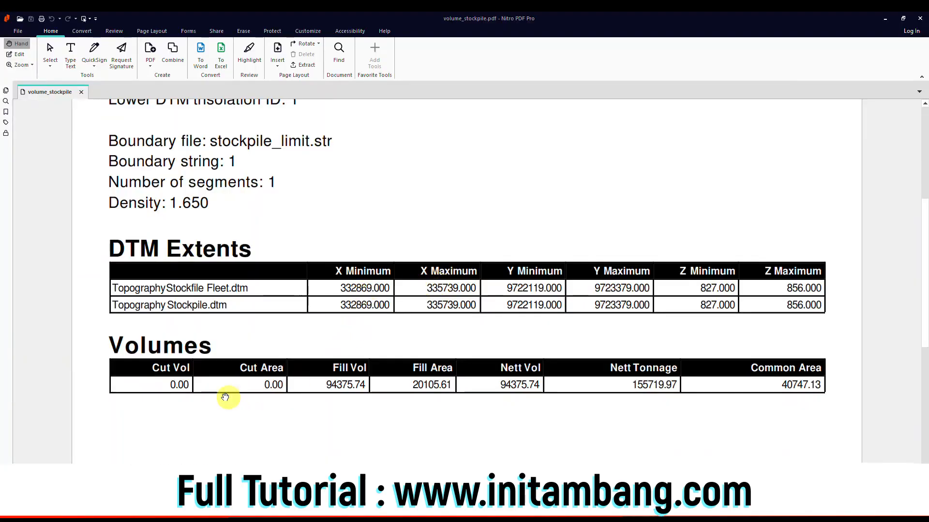
Return to Surpac from volume_stockpile.pdf and inspect the stockpile area on the topography surface
{"action": "left_click", "coordinate": [511, 501]}
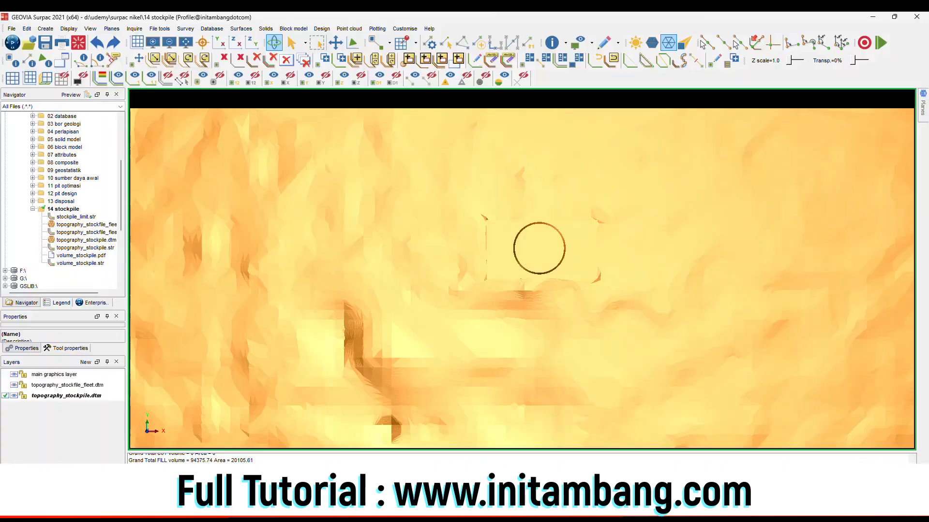
{"action": "left_click_drag", "start_coordinate": [493, 251], "coordinate": [546, 263]}
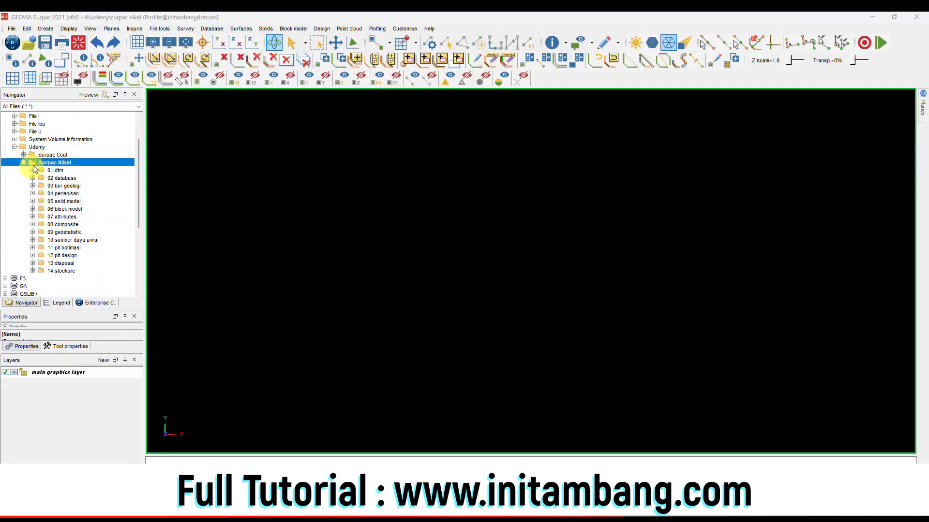
Create a folder named 15 jalan hauling inside Surpac Nikel and set it as the work directory
{"action": "left_click", "coordinate": [58, 164]}
{"action": "right_click", "coordinate": [59, 166]}
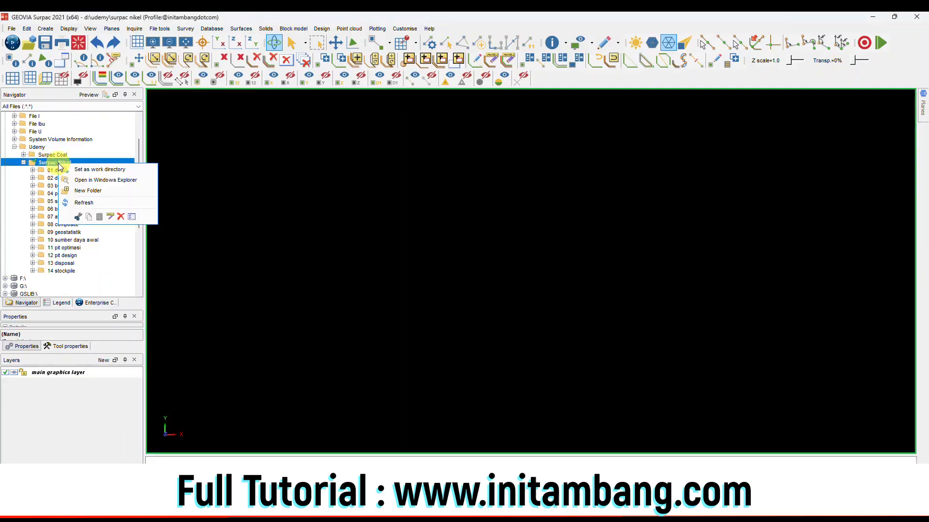
{"action": "left_click", "coordinate": [85, 193]}
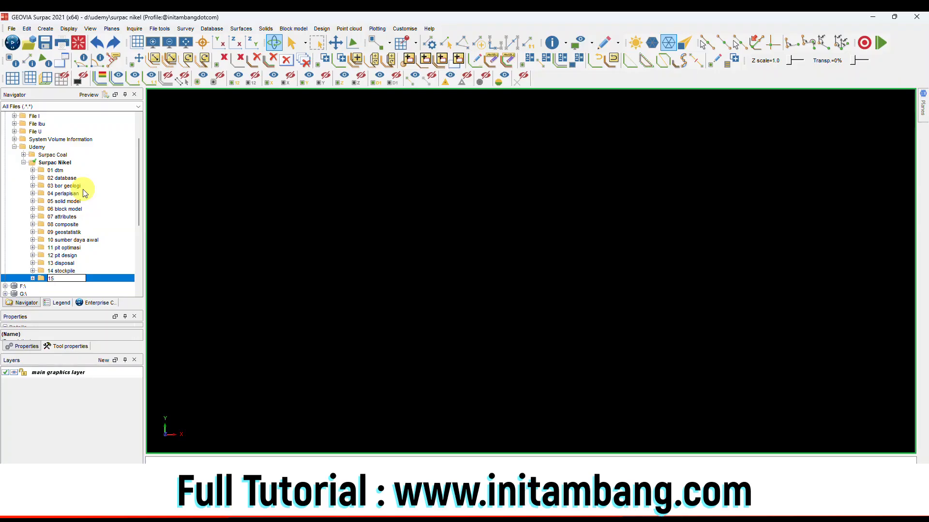
{"action": "type", "text": "15 jalan hauling"}
{"action": "key", "text": "Return"}
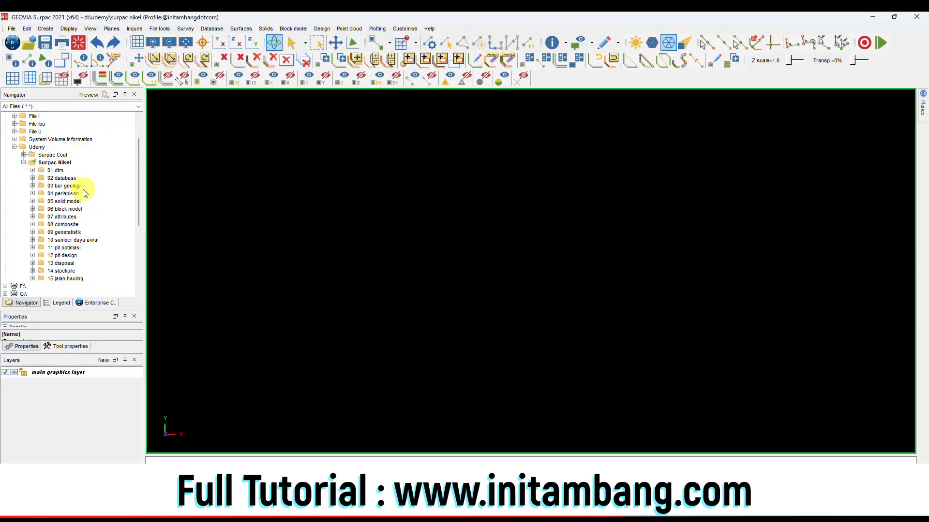
{"action": "right_click", "coordinate": [76, 279]}
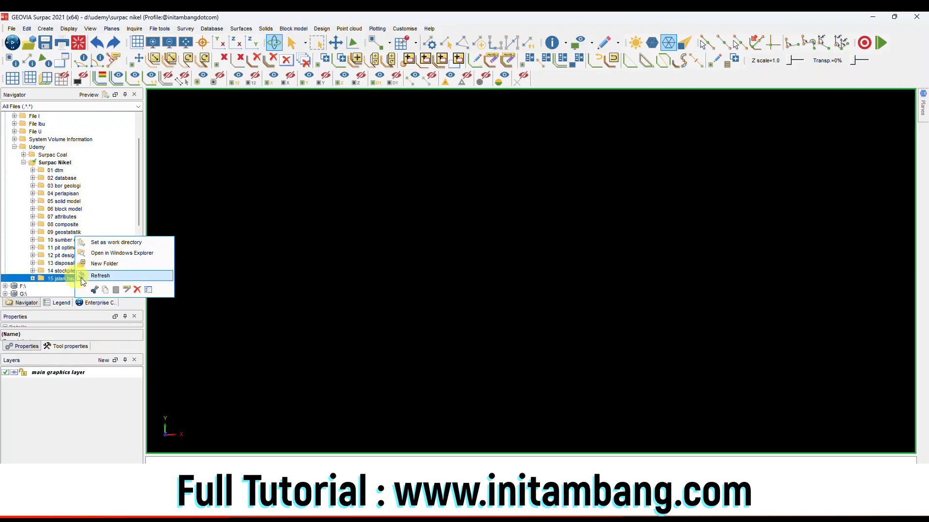
{"action": "left_click", "coordinate": [116, 242]}
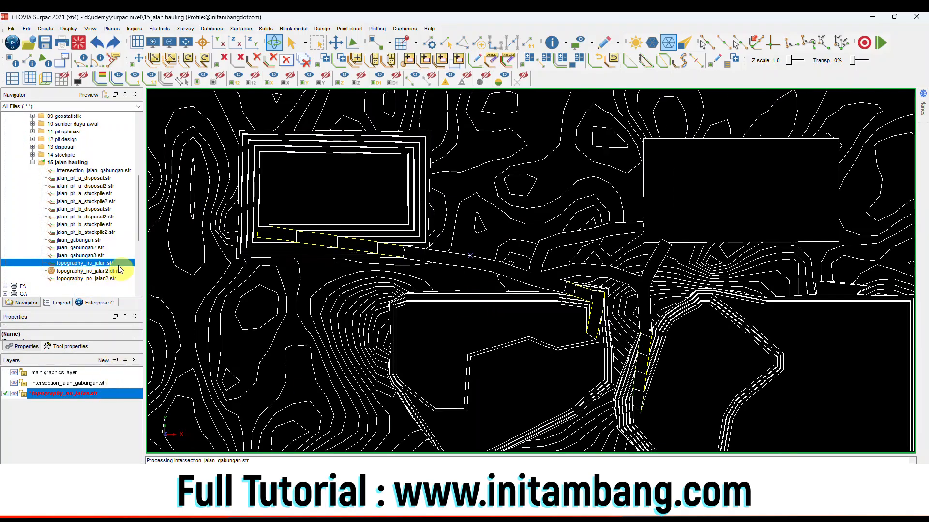
Load jlaan_gabungan3.str into the graphics together with the topography_no_jalan.str contours
{"action": "left_click", "coordinate": [93, 254]}
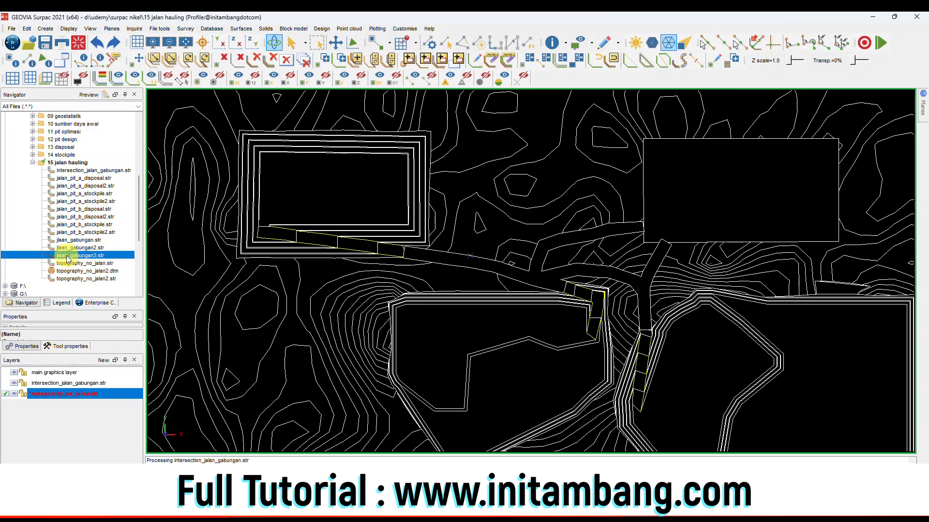
{"action": "left_click_drag", "start_coordinate": [68, 260], "coordinate": [424, 248]}
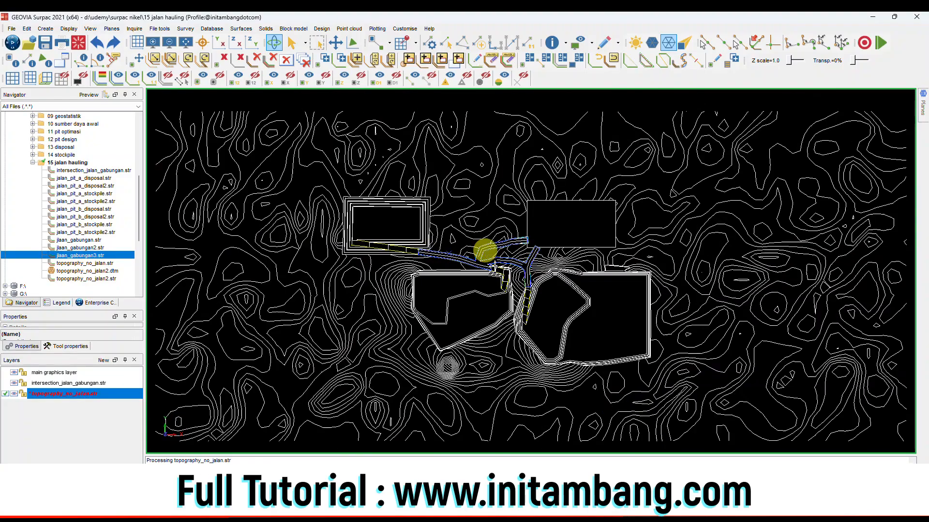
{"action": "scroll", "coordinate": [456, 247], "scroll_direction": "up", "scroll_amount": 2}
{"action": "scroll", "coordinate": [456, 246], "scroll_direction": "down", "scroll_amount": 3}
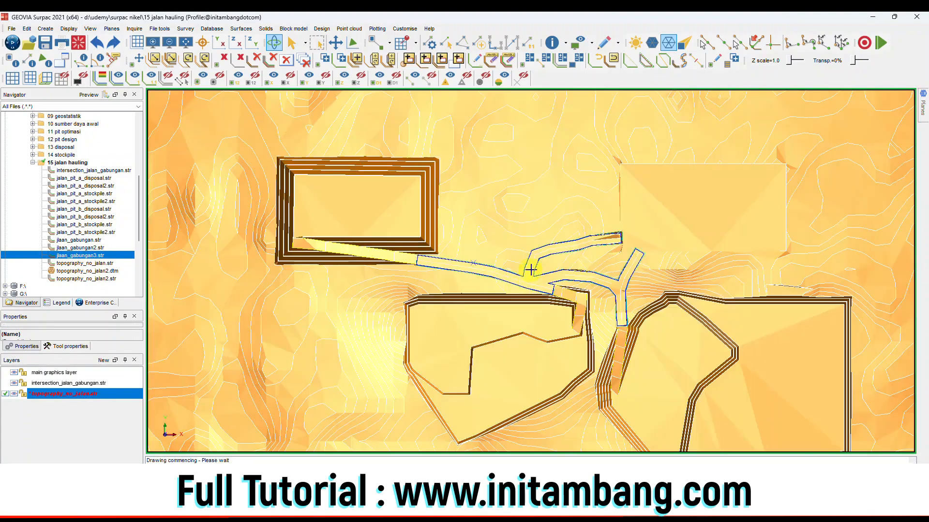
Examine how the combined haul roads connect the pits, disposal and stockpile and how their edges meet the terrain surface
{"action": "scroll", "coordinate": [528, 270], "scroll_direction": "up", "scroll_amount": 2}
{"action": "scroll", "coordinate": [547, 253], "scroll_direction": "up", "scroll_amount": 5}
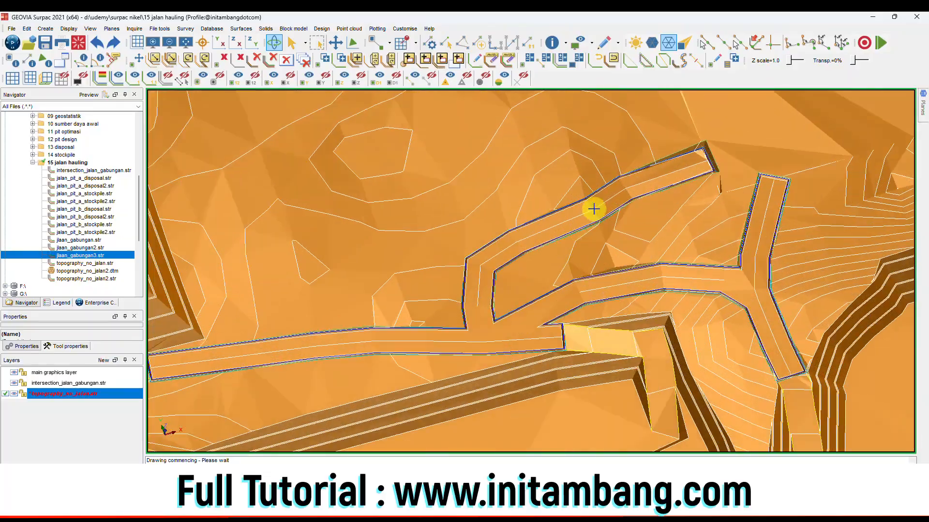
{"action": "scroll", "coordinate": [592, 208], "scroll_direction": "down", "scroll_amount": 3}
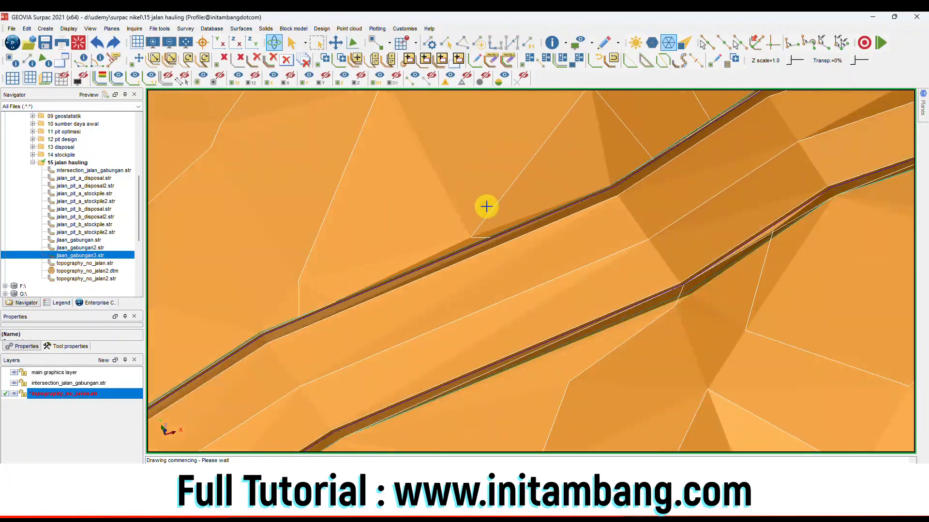
{"action": "scroll", "coordinate": [522, 263], "scroll_direction": "down", "scroll_amount": 2}
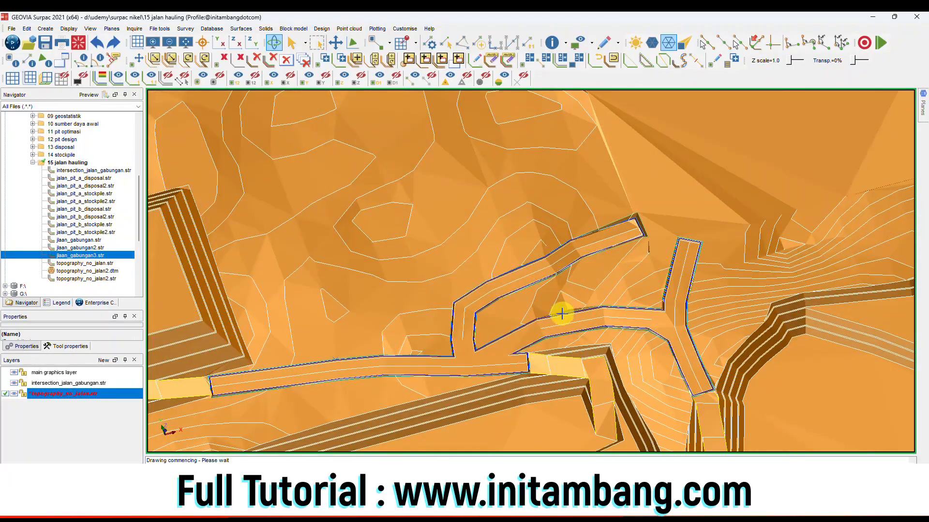
{"action": "scroll", "coordinate": [564, 312], "scroll_direction": "up", "scroll_amount": 5}
{"action": "scroll", "coordinate": [564, 311], "scroll_direction": "up", "scroll_amount": 3}
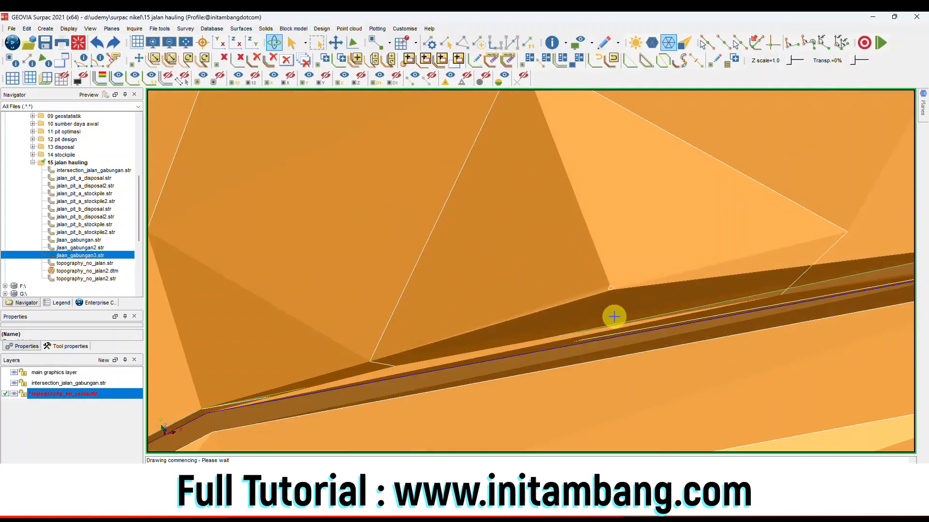
{"action": "scroll", "coordinate": [580, 325], "scroll_direction": "down", "scroll_amount": 5}
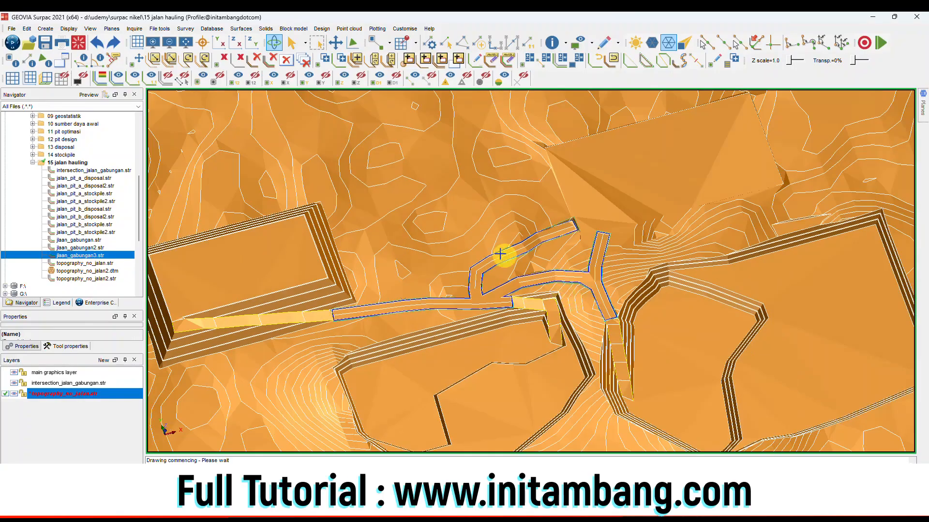
{"action": "scroll", "coordinate": [489, 251], "scroll_direction": "up", "scroll_amount": 2}
{"action": "scroll", "coordinate": [544, 251], "scroll_direction": "down", "scroll_amount": 3}
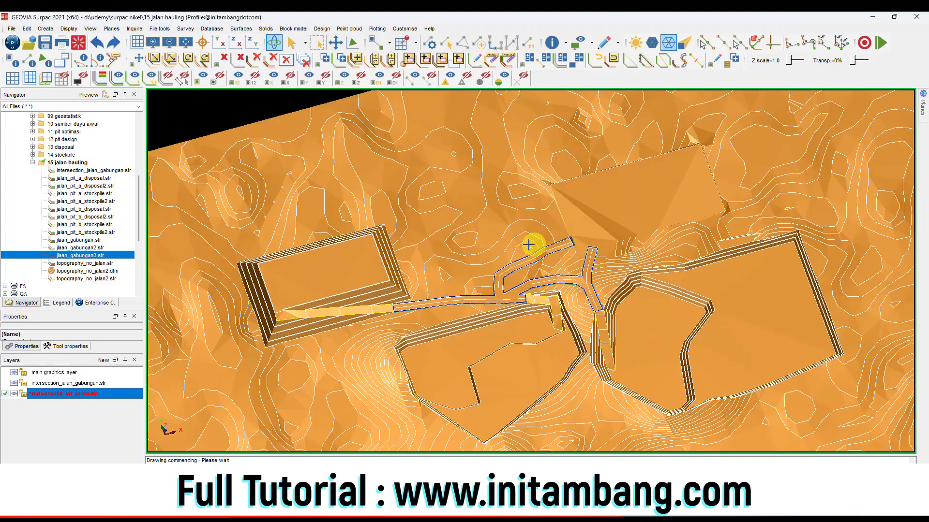
Save the haul road surface as topography_all_jalan.dtm and start a cut and fill calculation between DTMs
{"action": "left_click", "coordinate": [43, 45]}
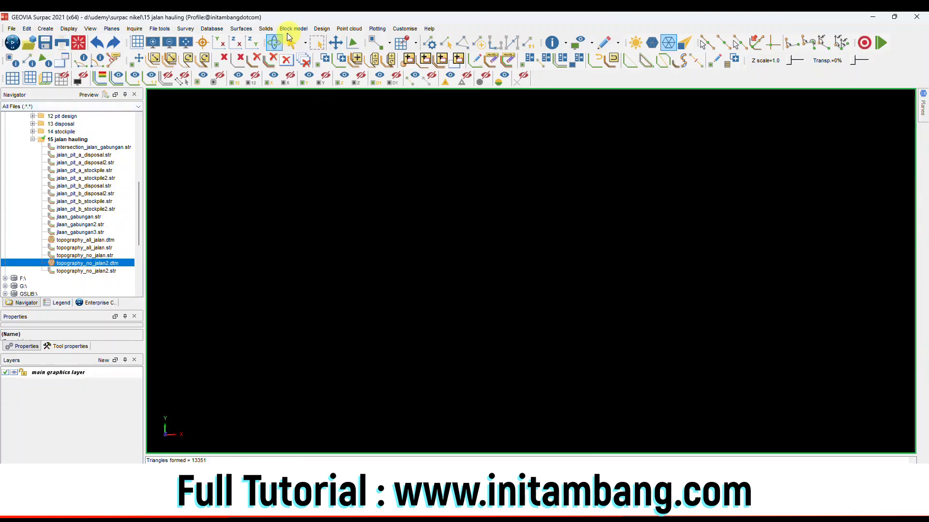
{"action": "left_click", "coordinate": [241, 28]}
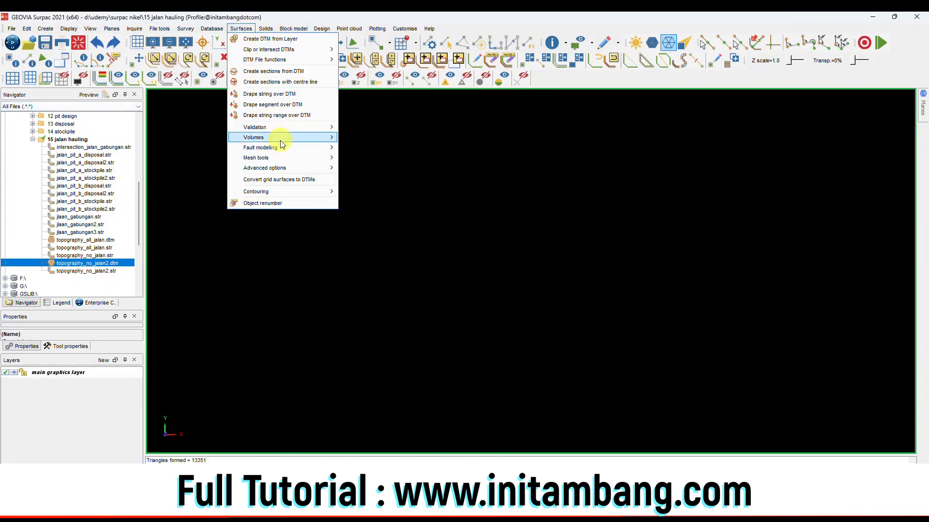
{"action": "mouse_move", "coordinate": [332, 146]}
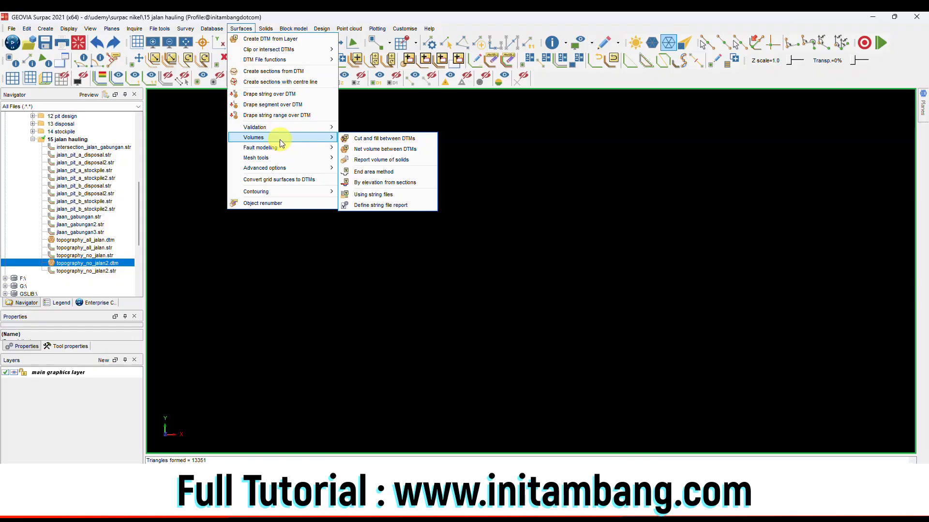
{"action": "left_click", "coordinate": [364, 139]}
{"action": "left_click", "coordinate": [488, 433]}
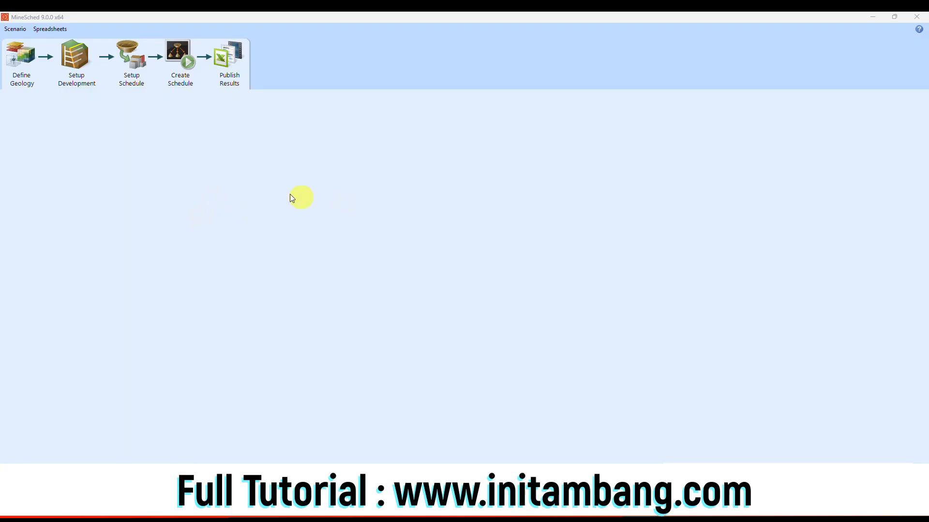
Switch to MineSched and set up a new scenario with the Surface configuration, named pit_nikel
{"action": "left_click", "coordinate": [16, 29]}
{"action": "left_click", "coordinate": [16, 30]}
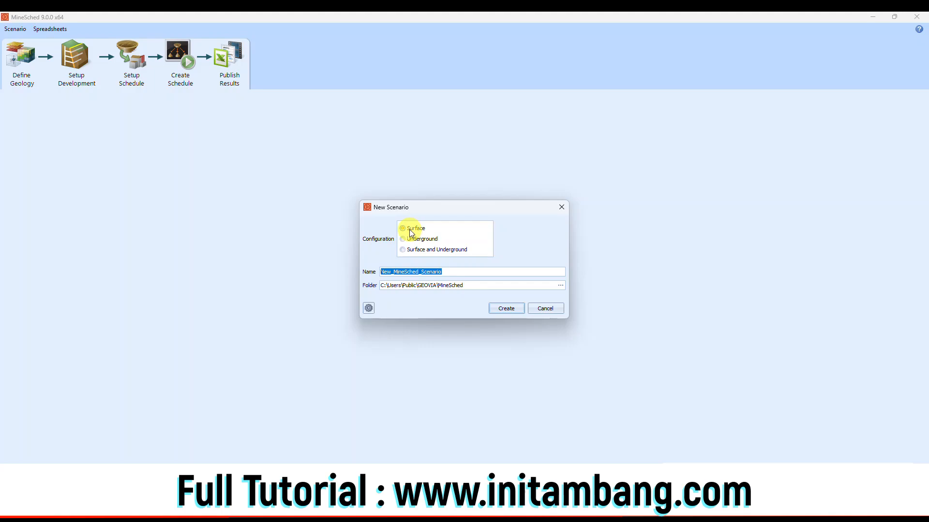
{"action": "left_click", "coordinate": [413, 231]}
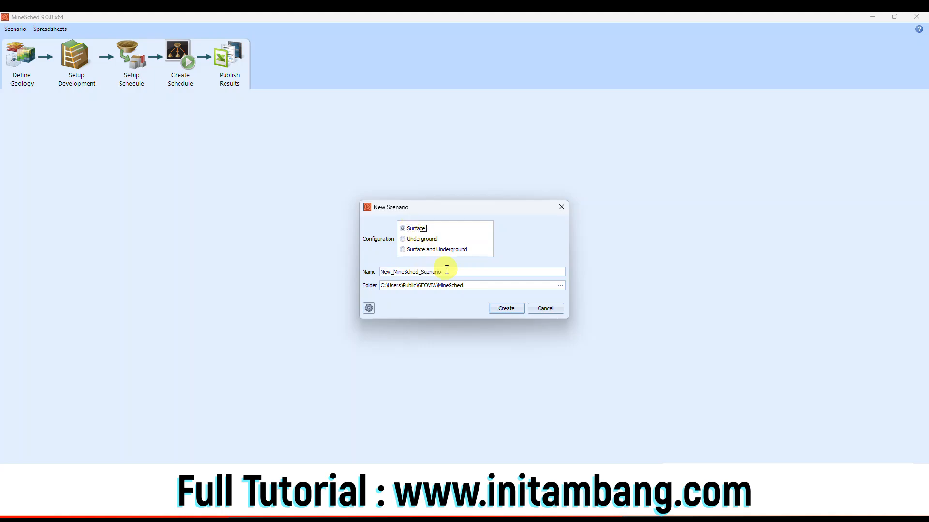
{"action": "double_click", "coordinate": [446, 269]}
{"action": "type", "text": "pit_nikel"}
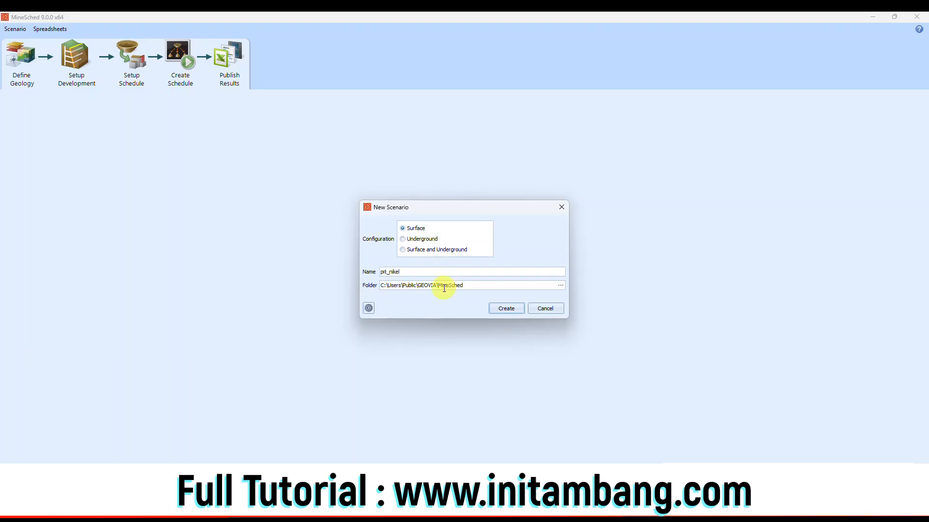
Set the scenario folder to D:\Udemy\Surpac Nikel\16 minesched and create the scenario
{"action": "left_click", "coordinate": [560, 284]}
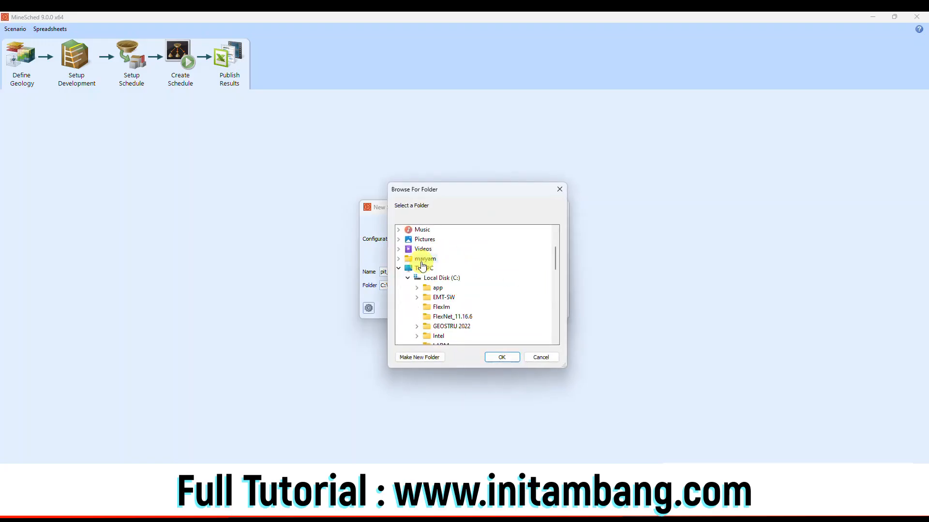
{"action": "left_click", "coordinate": [408, 278]}
{"action": "double_click", "coordinate": [430, 287]}
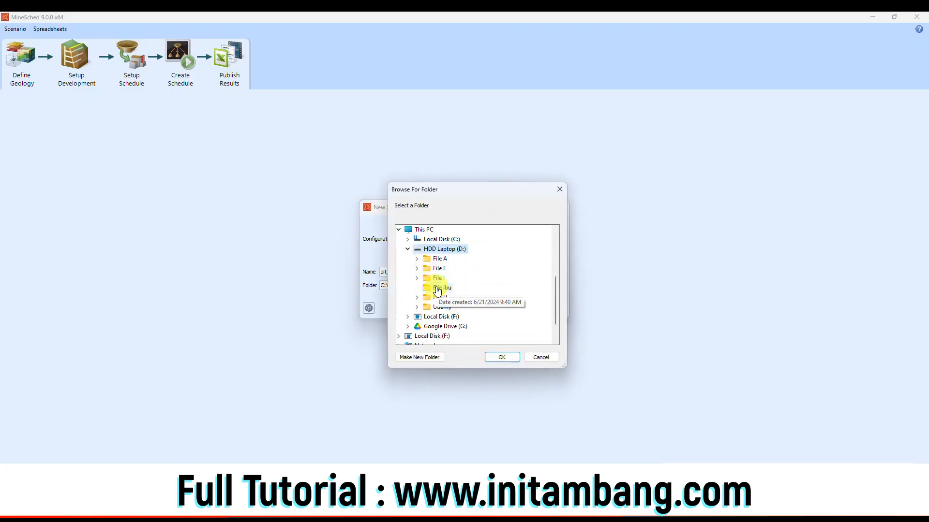
{"action": "double_click", "coordinate": [438, 279]}
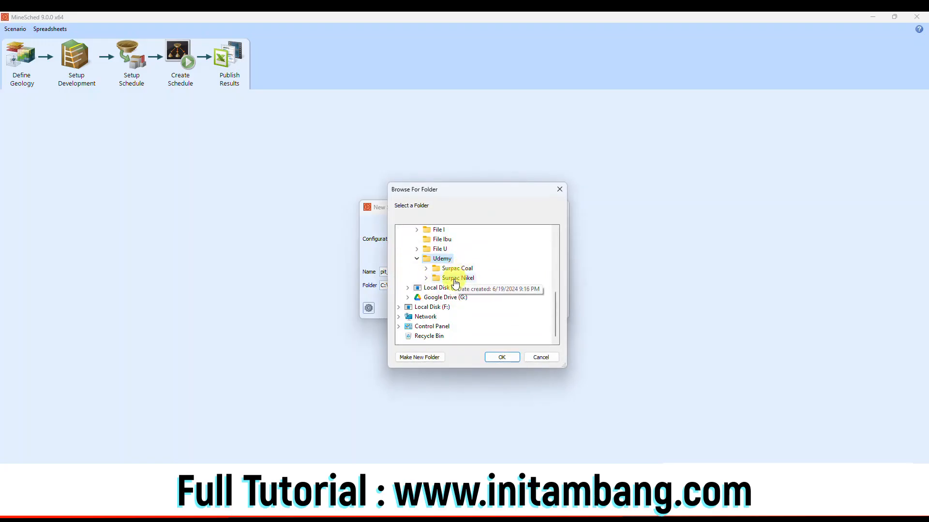
{"action": "double_click", "coordinate": [457, 297]}
{"action": "scroll", "coordinate": [472, 295], "scroll_direction": "down", "scroll_amount": 2}
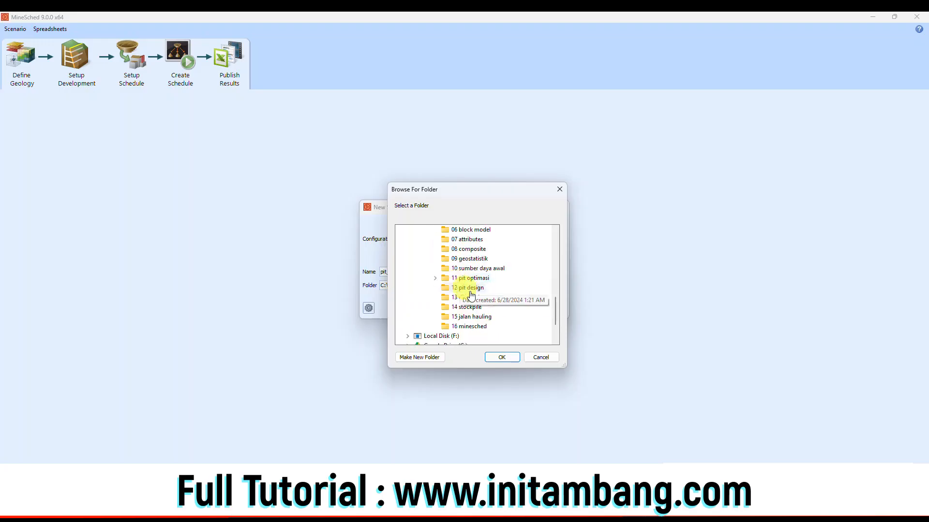
{"action": "left_click", "coordinate": [474, 327]}
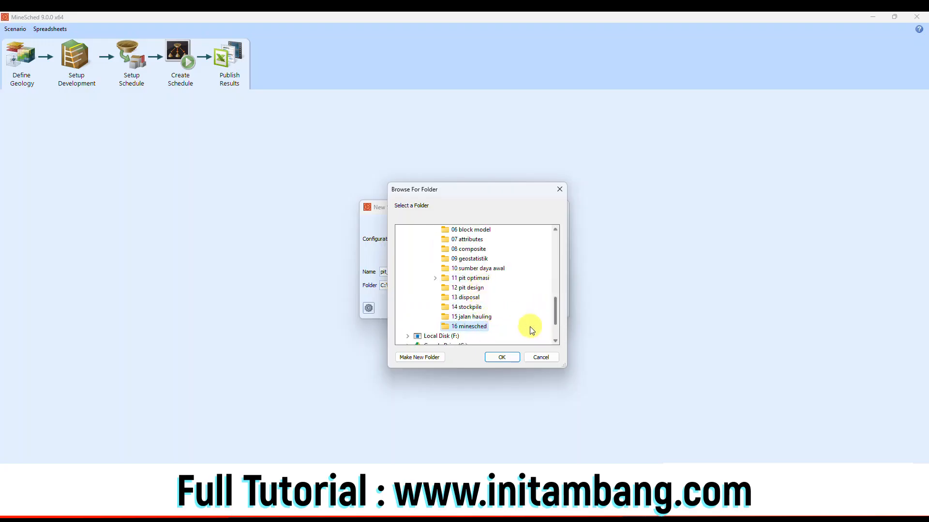
{"action": "left_click", "coordinate": [502, 357]}
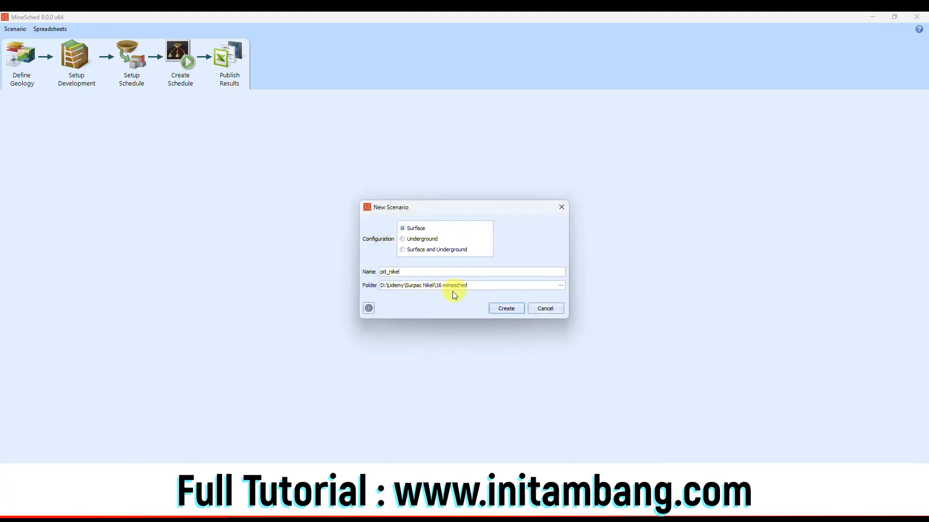
{"action": "left_click", "coordinate": [505, 309]}
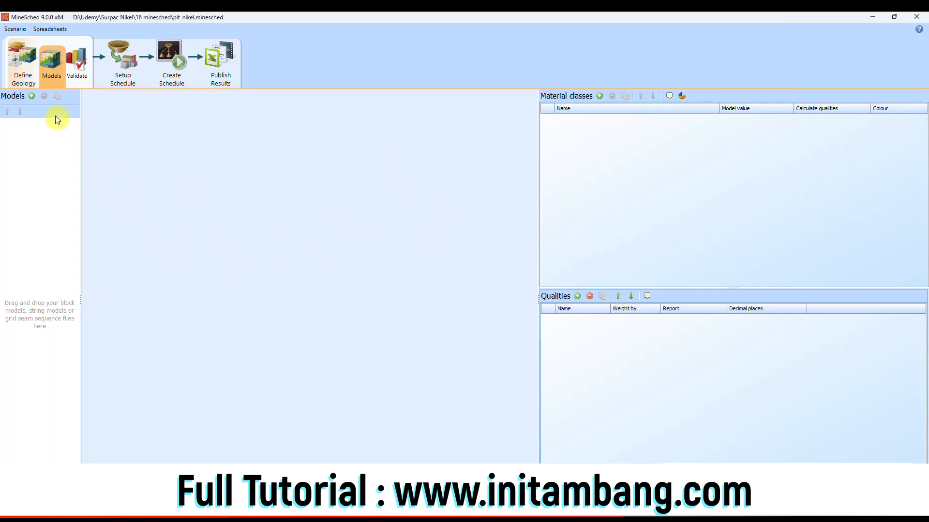
Add model_pit.mdl as a block model and set its material class attribute to material, using the attributes extracted from the model
{"action": "left_click", "coordinate": [31, 96]}
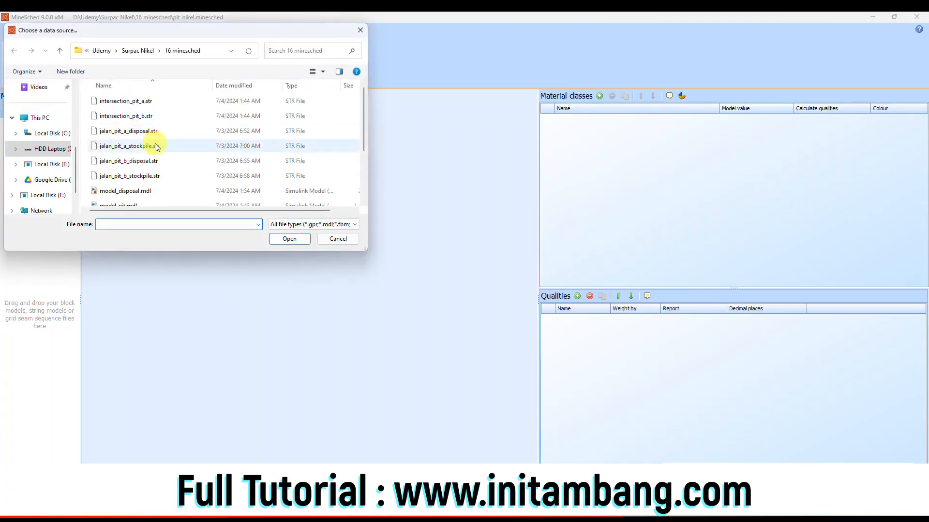
{"action": "scroll", "coordinate": [154, 154], "scroll_direction": "down", "scroll_amount": 2}
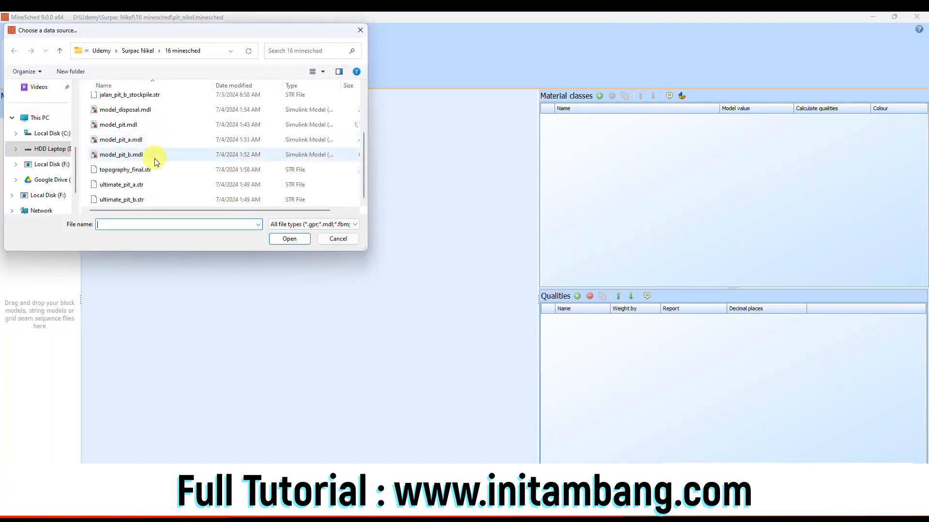
{"action": "double_click", "coordinate": [128, 127]}
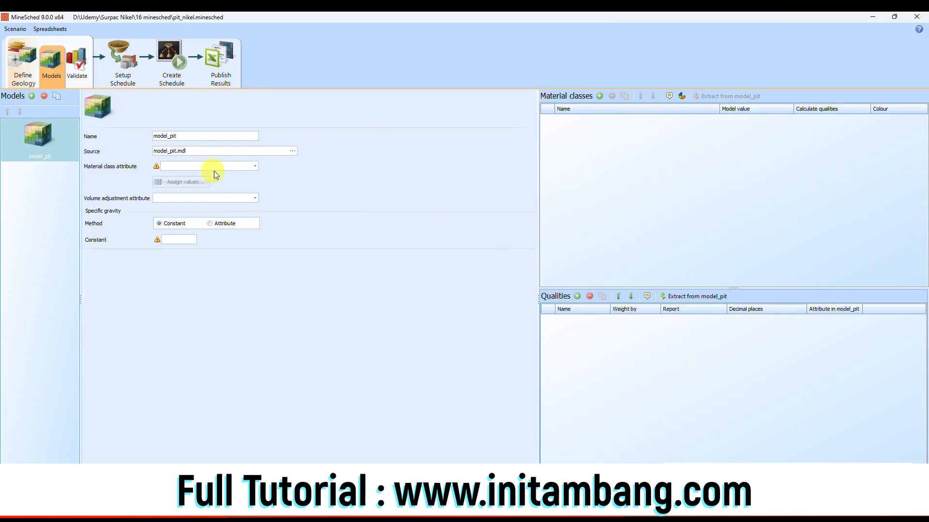
{"action": "left_click", "coordinate": [251, 166]}
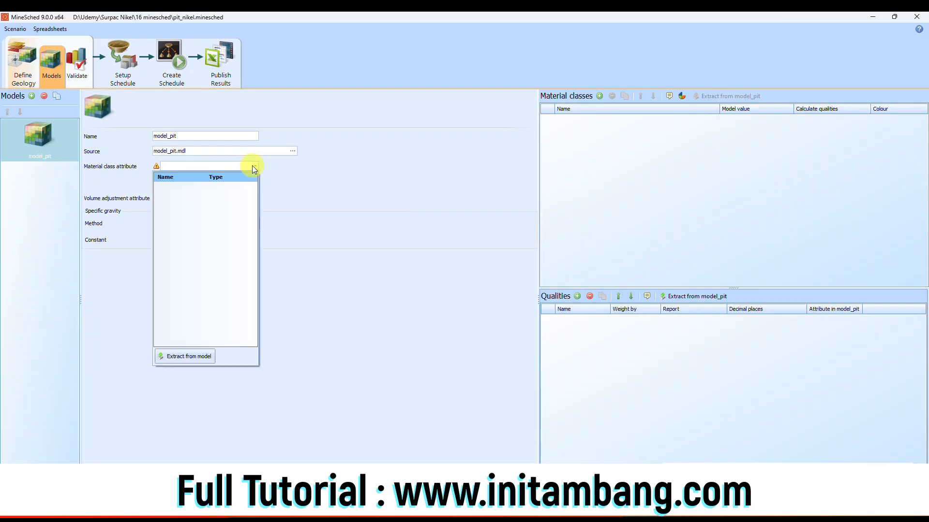
{"action": "left_click", "coordinate": [191, 357]}
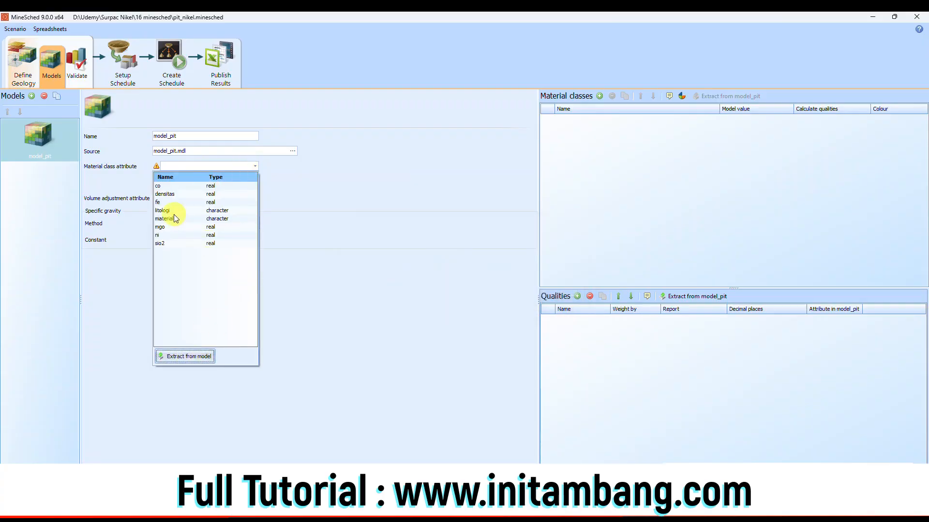
{"action": "left_click", "coordinate": [171, 221]}
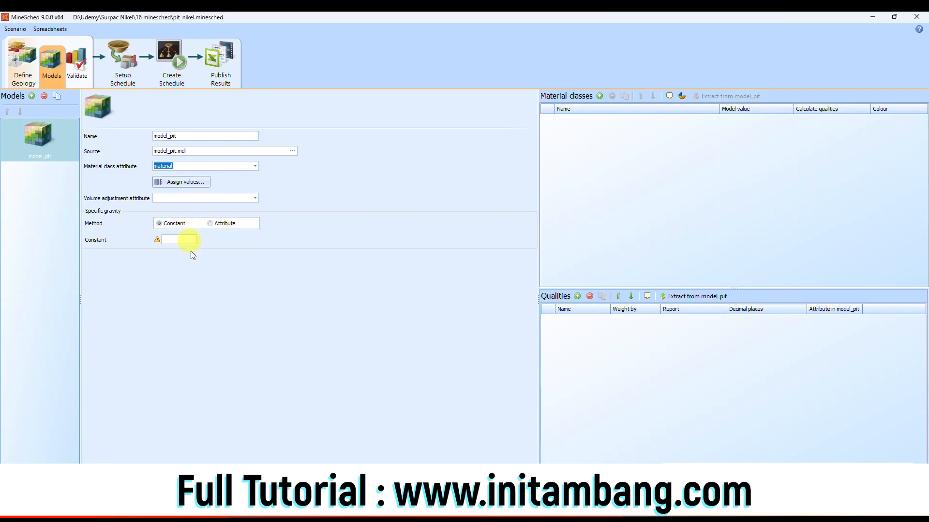
Set the specific gravity of model_pit to the Attribute method using the densitas attribute
{"action": "left_click", "coordinate": [174, 224]}
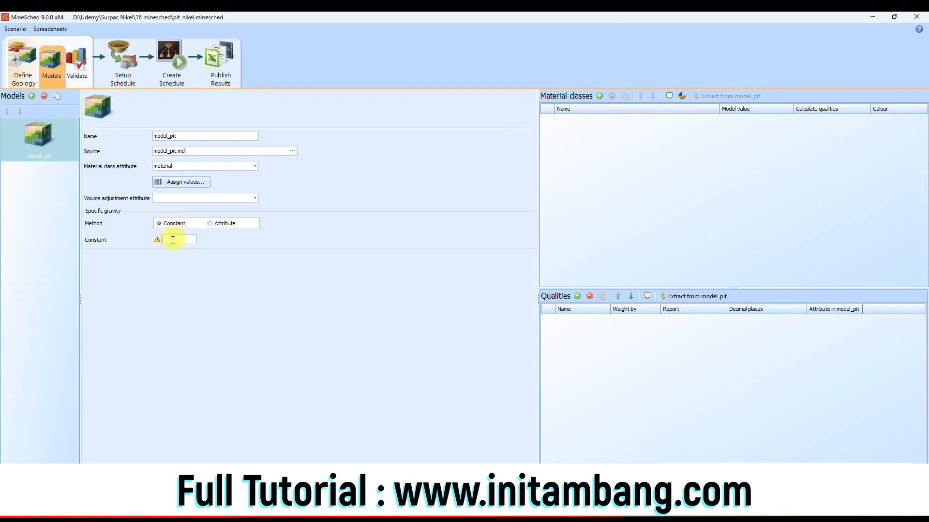
{"action": "left_click", "coordinate": [209, 224]}
{"action": "left_click", "coordinate": [252, 240]}
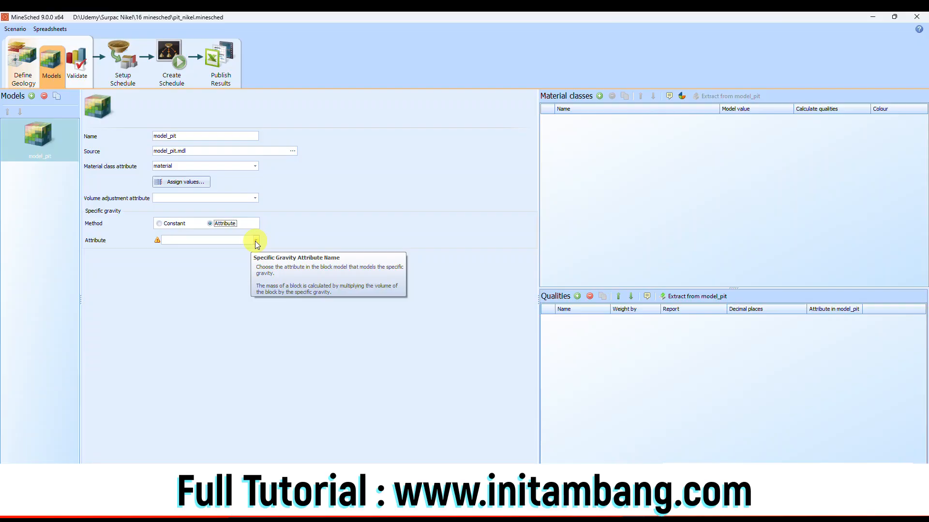
{"action": "left_click", "coordinate": [255, 241]}
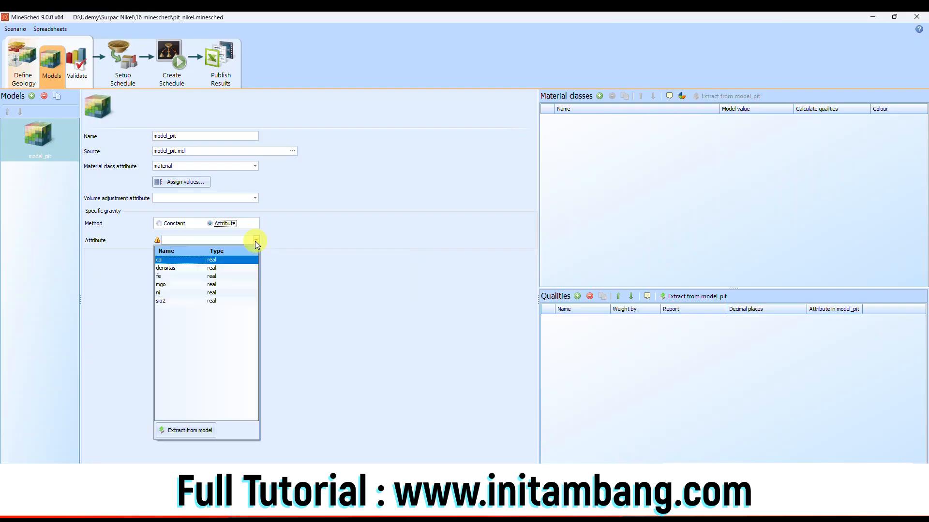
{"action": "left_click", "coordinate": [184, 269]}
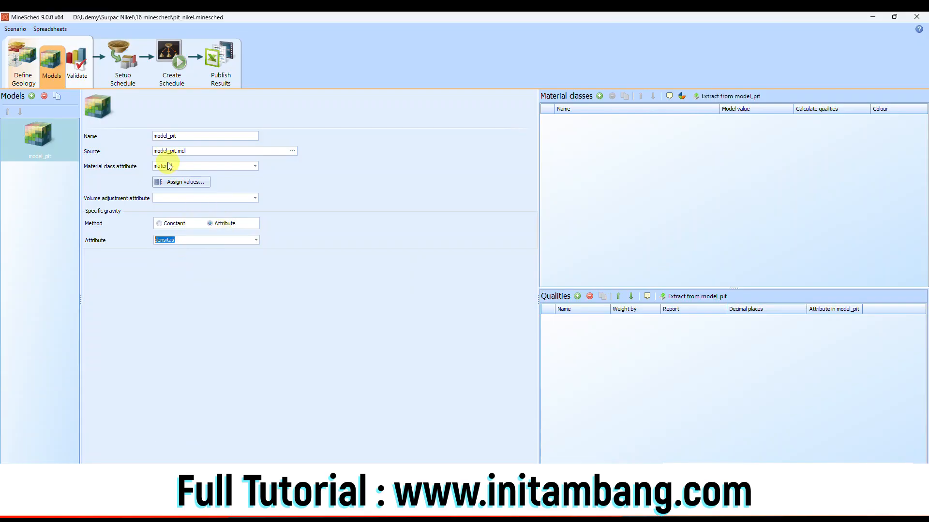
Extract the material classes from model_pit, then colour nikel_ore green and waste red
{"action": "left_click", "coordinate": [716, 96]}
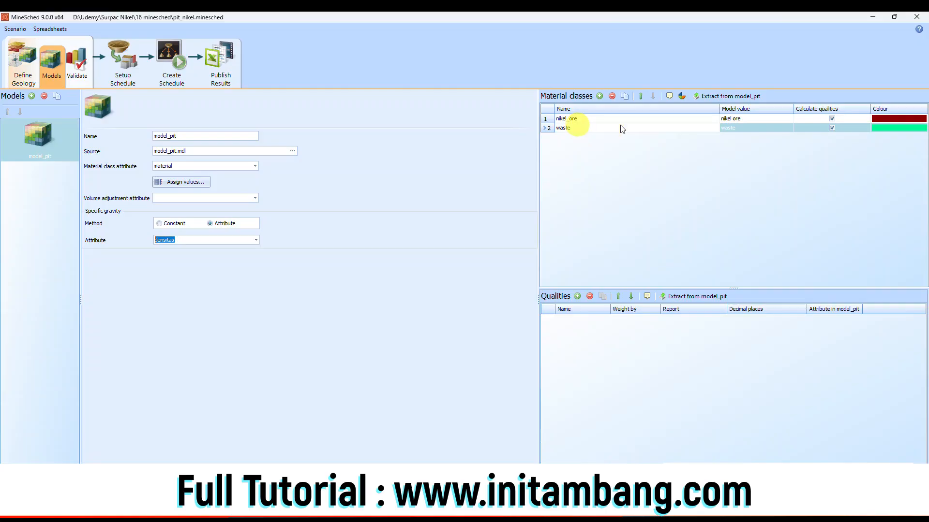
{"action": "left_click", "coordinate": [894, 119]}
{"action": "left_click", "coordinate": [894, 119]}
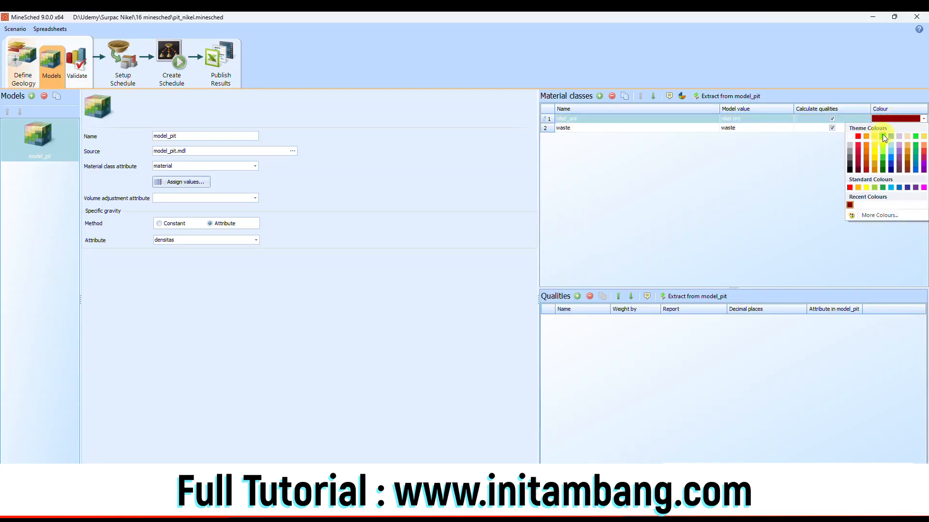
{"action": "left_click", "coordinate": [882, 136]}
{"action": "left_click", "coordinate": [883, 127]}
{"action": "left_click", "coordinate": [883, 127]}
{"action": "left_click", "coordinate": [858, 137]}
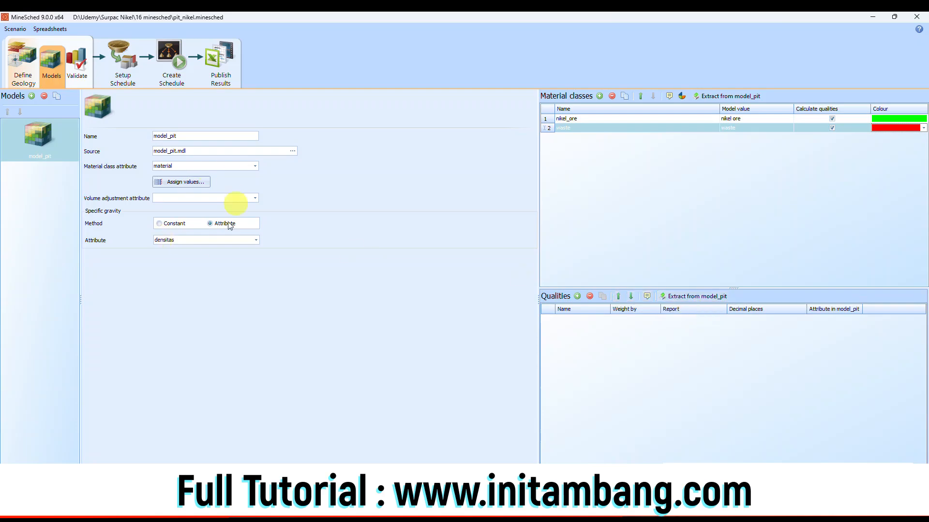
Extract the qualities from model_pit and remove densitas from the list
{"action": "left_click", "coordinate": [702, 296]}
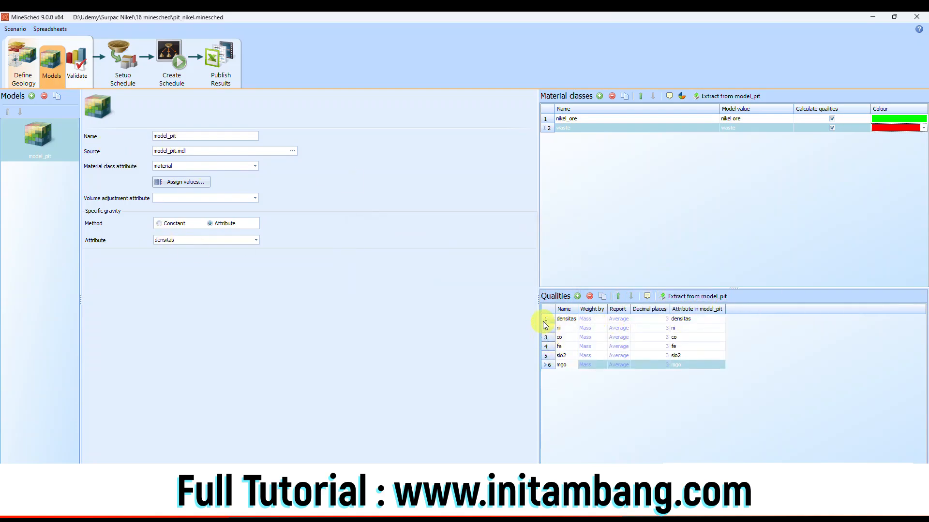
{"action": "left_click", "coordinate": [558, 319]}
{"action": "left_click", "coordinate": [589, 297]}
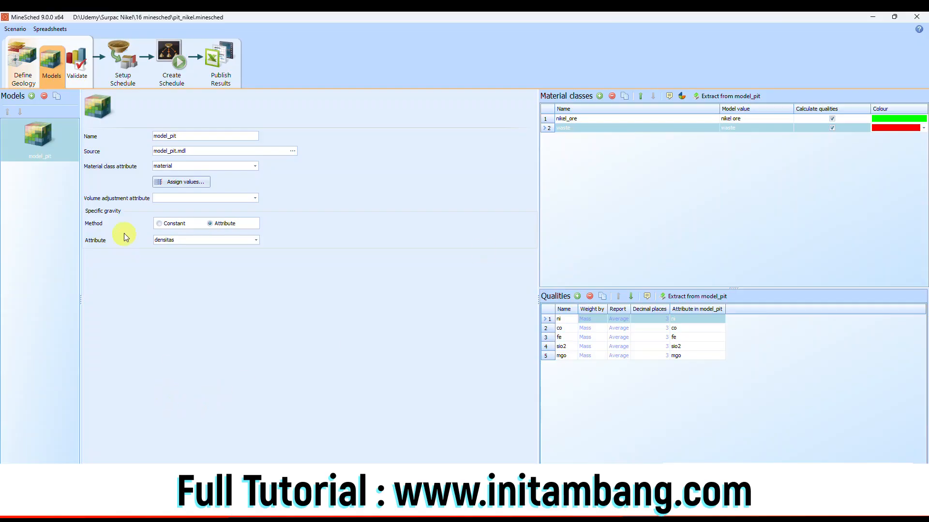
Validate model_pit by reviewing the volume, mass and quality charts for each material class
{"action": "left_click", "coordinate": [80, 66]}
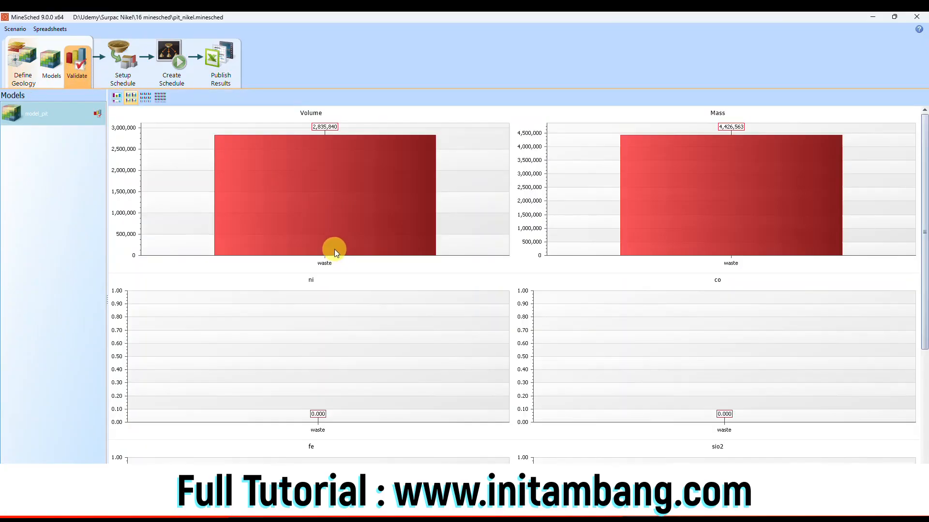
{"action": "left_click", "coordinate": [45, 66]}
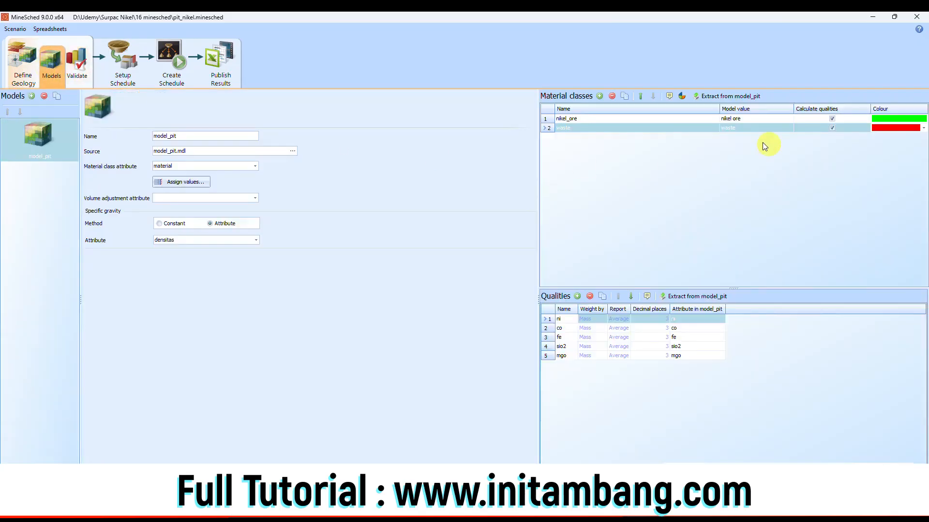
{"action": "left_click", "coordinate": [81, 75]}
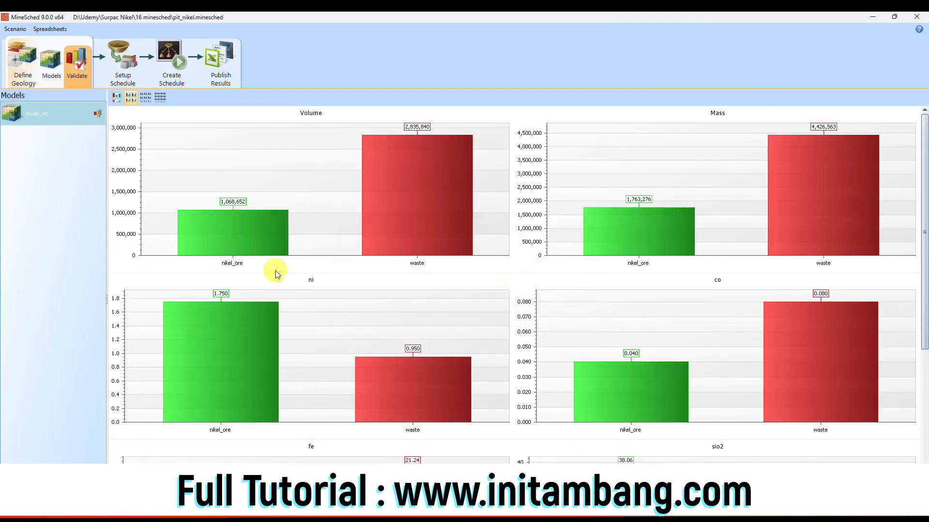
{"action": "left_click", "coordinate": [160, 100]}
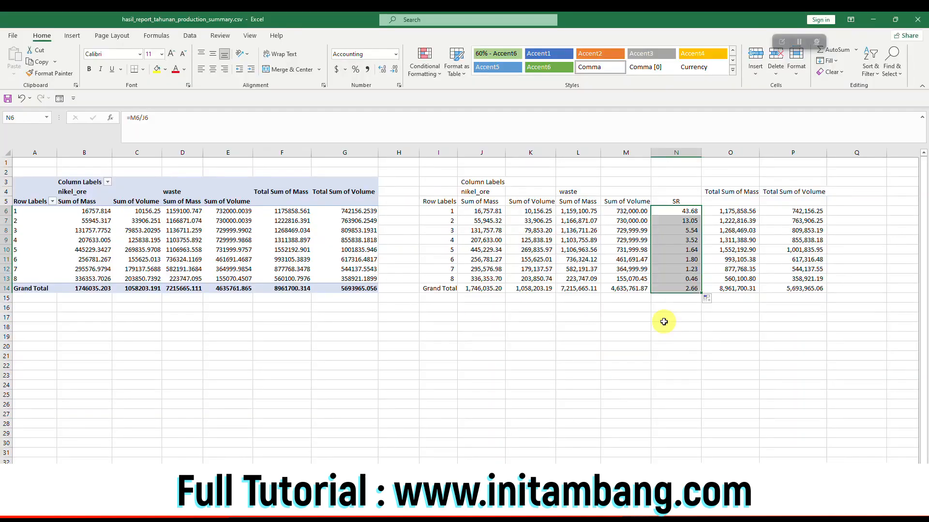
In Excel, review the SR column and the nikel_ore mass and volume grand totals in the yearly production summary
{"action": "left_click", "coordinate": [663, 320]}
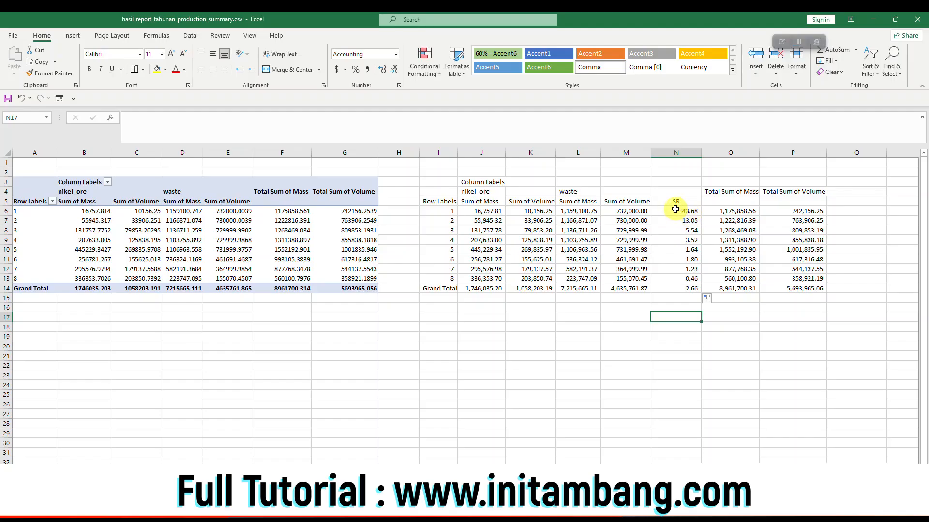
{"action": "left_click", "coordinate": [678, 280]}
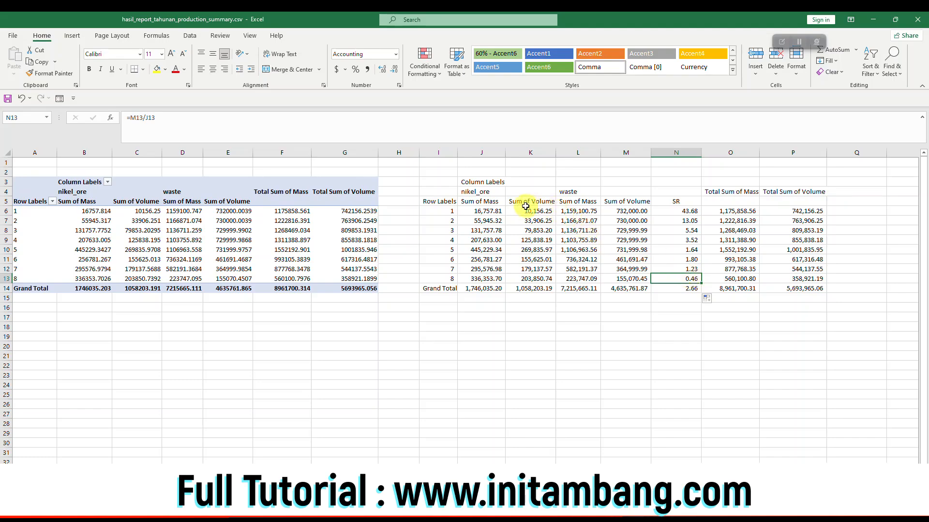
{"action": "left_click", "coordinate": [488, 289]}
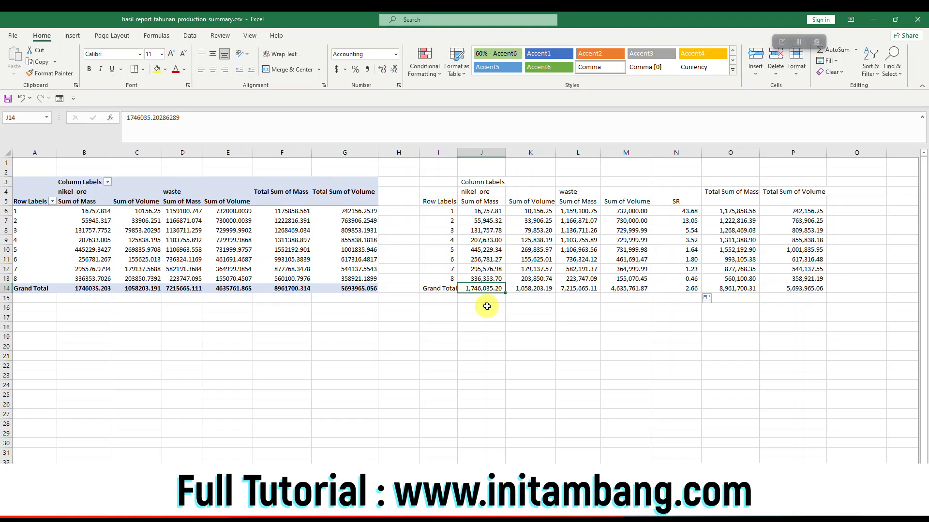
{"action": "left_click", "coordinate": [530, 289]}
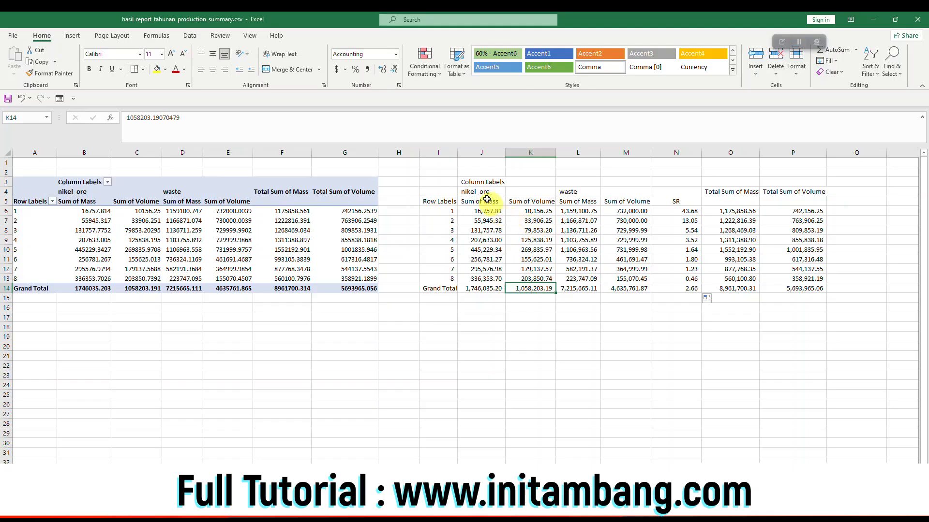
Make the SR column of the production summary table bold, from its header down to the grand total
{"action": "left_click_drag", "start_coordinate": [447, 182], "coordinate": [814, 288]}
{"action": "left_click_drag", "start_coordinate": [682, 201], "coordinate": [685, 289]}
{"action": "key", "text": "ctrl+b"}
{"action": "left_click", "coordinate": [687, 308]}
{"action": "left_click_drag", "start_coordinate": [688, 201], "coordinate": [688, 289]}
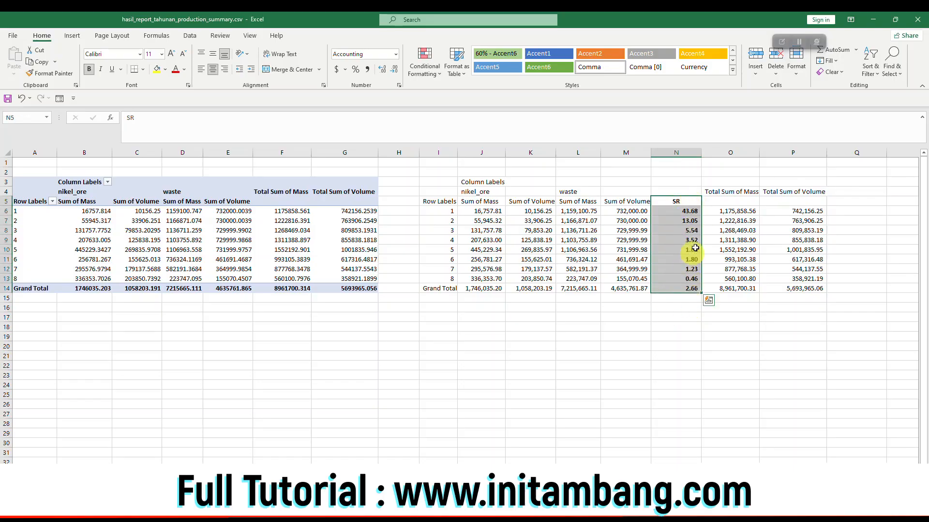
{"action": "left_click", "coordinate": [672, 210]}
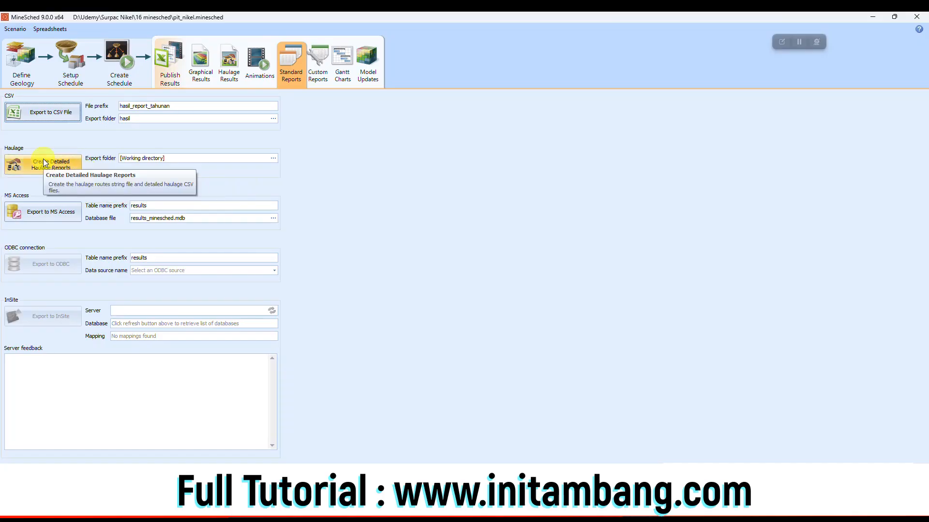
In MineSched, set the haulage report export folder to hasil and create the detailed haulage reports
{"action": "left_click", "coordinate": [273, 158]}
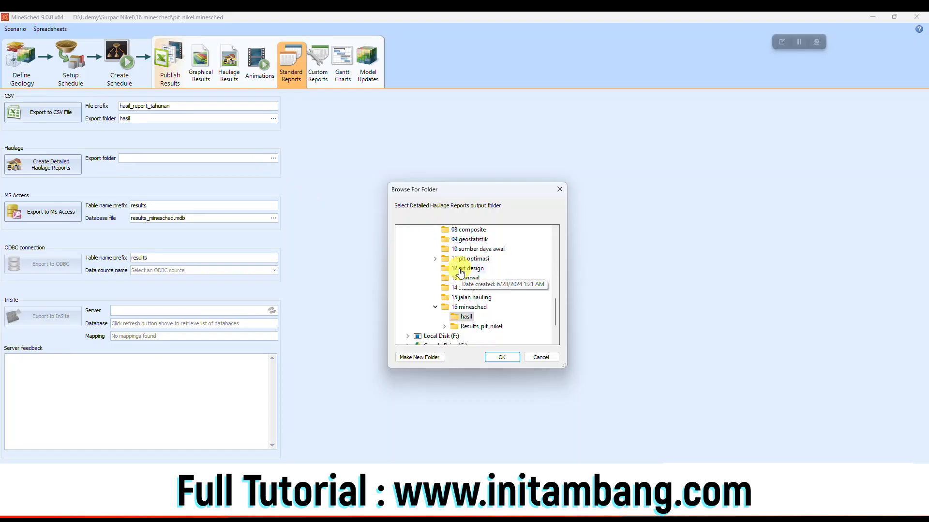
{"action": "left_click", "coordinate": [503, 358]}
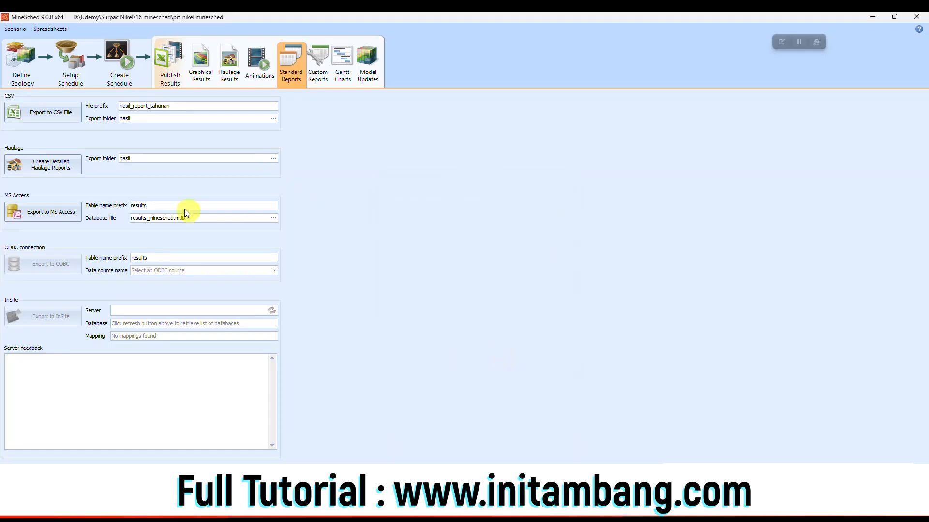
{"action": "left_click", "coordinate": [62, 171]}
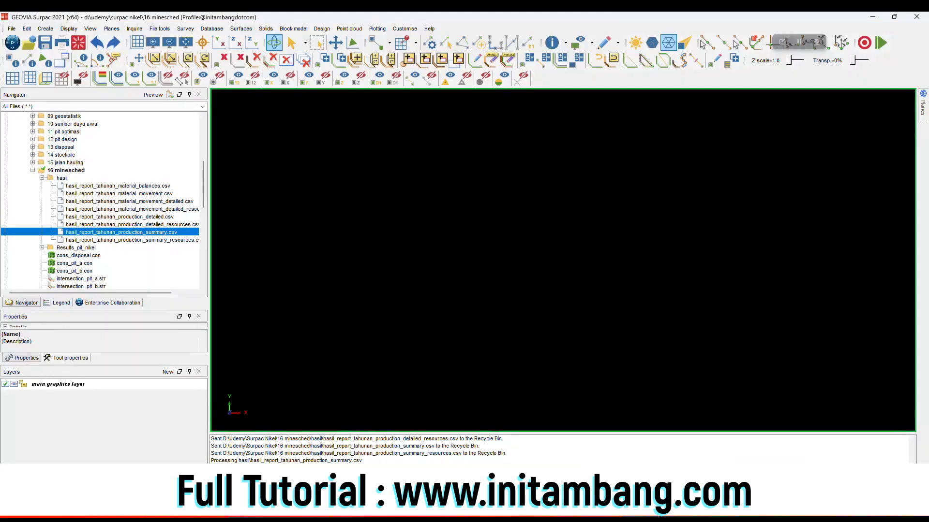
Switch to Surpac, refresh the hasil folder and open haulage_routes_summary.csv in Excel
{"action": "right_click", "coordinate": [65, 179]}
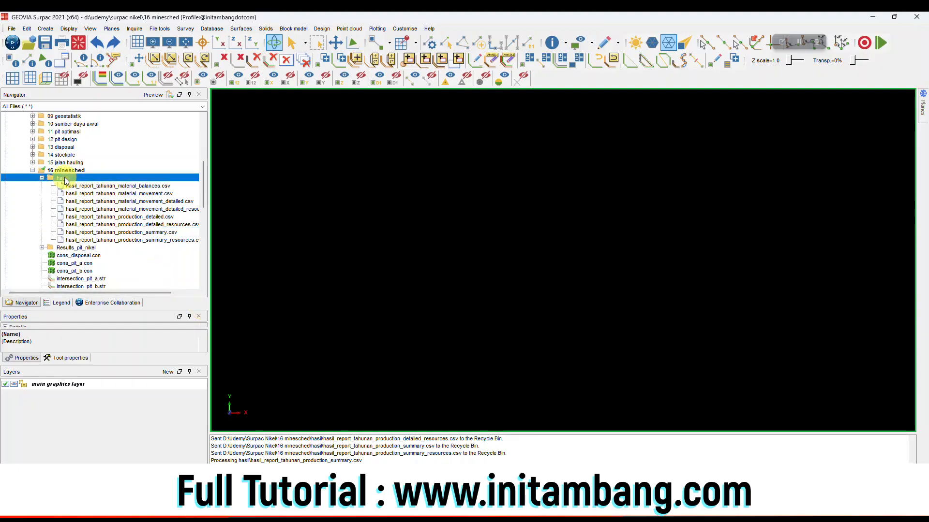
{"action": "left_click", "coordinate": [90, 215]}
{"action": "scroll", "coordinate": [90, 203], "scroll_direction": "down", "scroll_amount": 1}
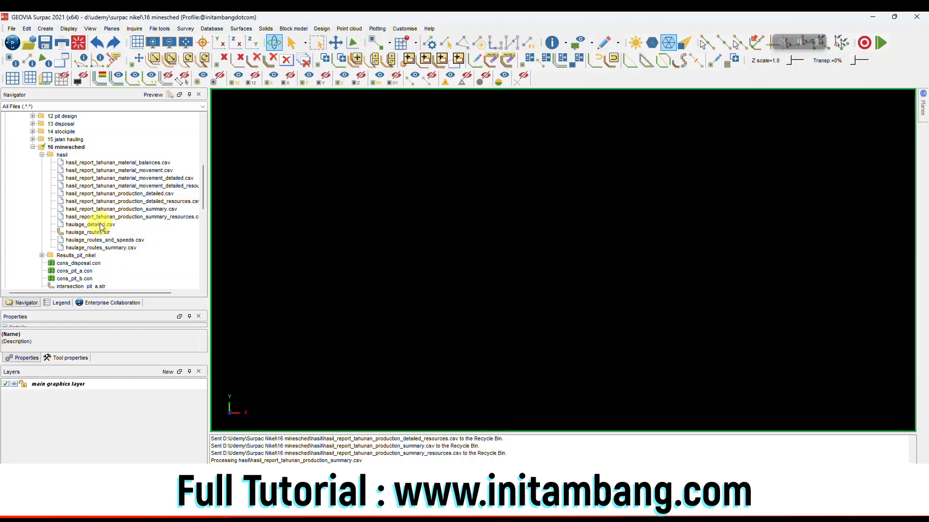
{"action": "left_click", "coordinate": [103, 246]}
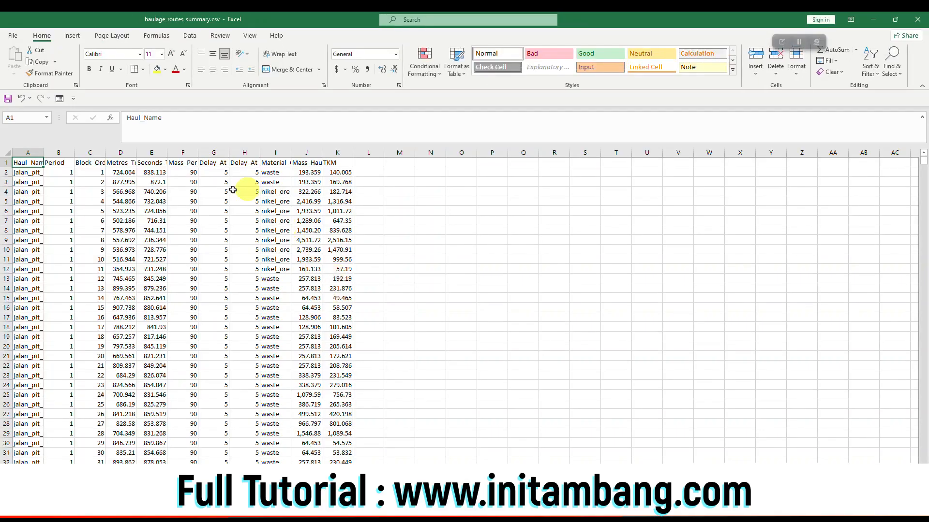
Autofit all column widths in haulage_routes_summary.csv so the headers and haul names are fully readable
{"action": "left_click", "coordinate": [6, 153]}
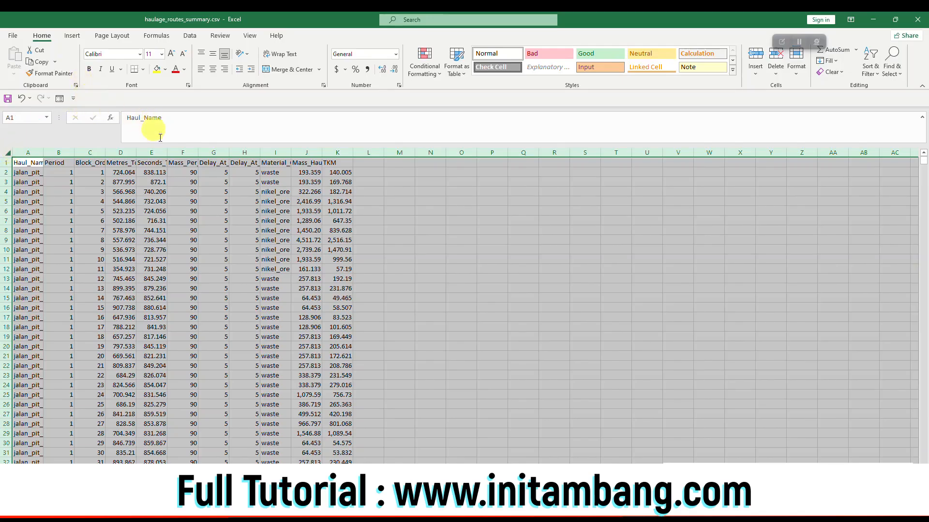
{"action": "double_click", "coordinate": [165, 153]}
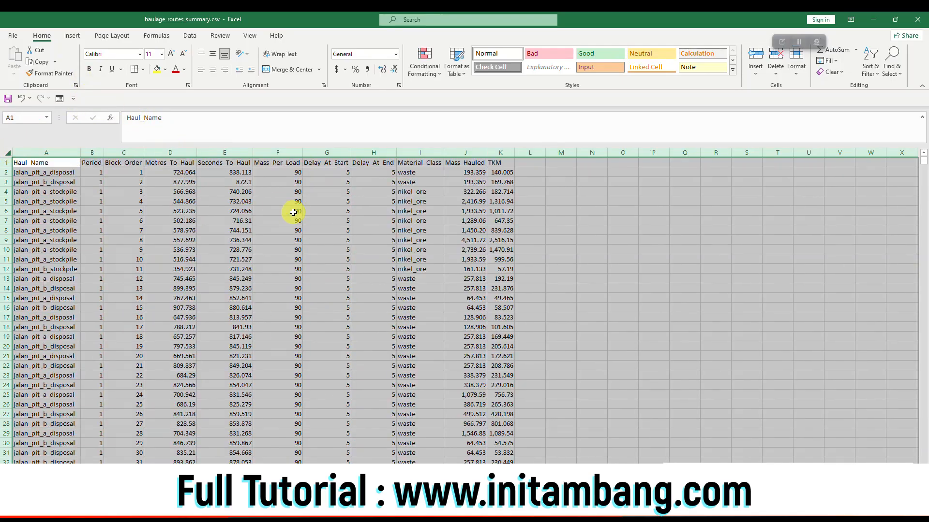
{"action": "left_click", "coordinate": [290, 211]}
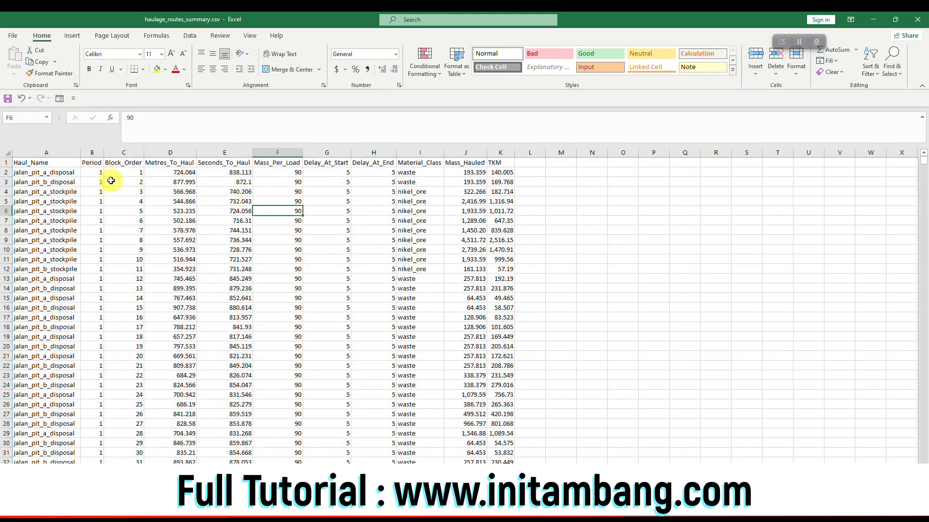